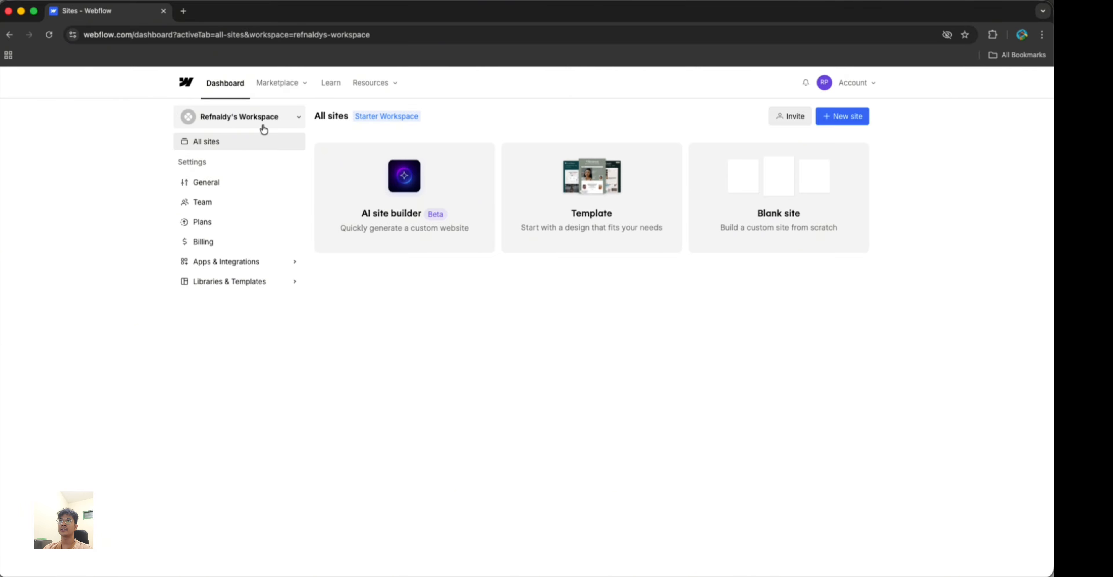
View the workspace switcher's options for creating and managing workspaces, and close it
{"action": "left_click", "coordinate": [292, 118]}
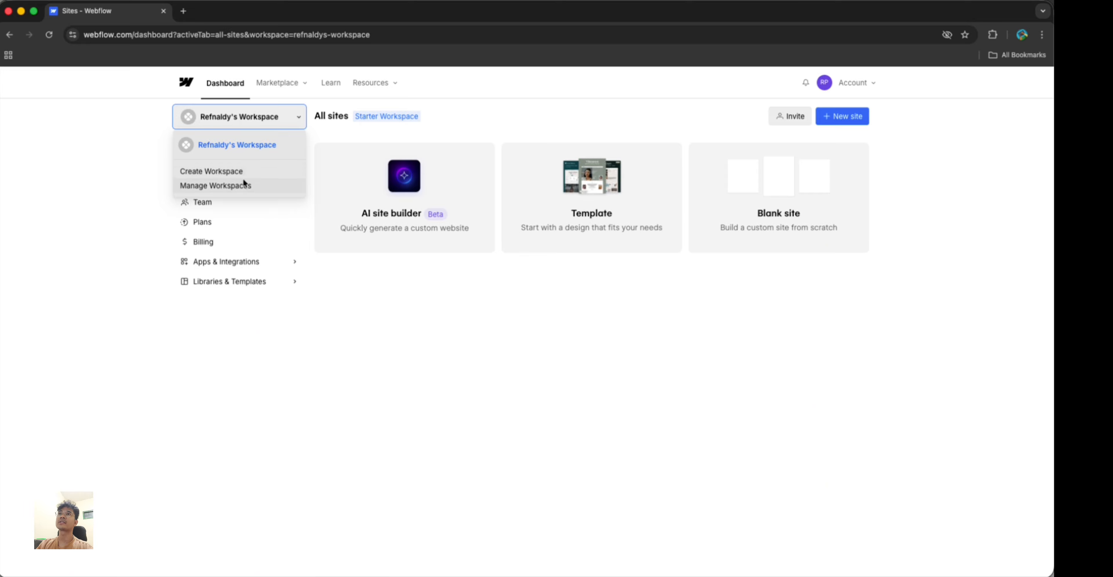
{"action": "left_click", "coordinate": [241, 354]}
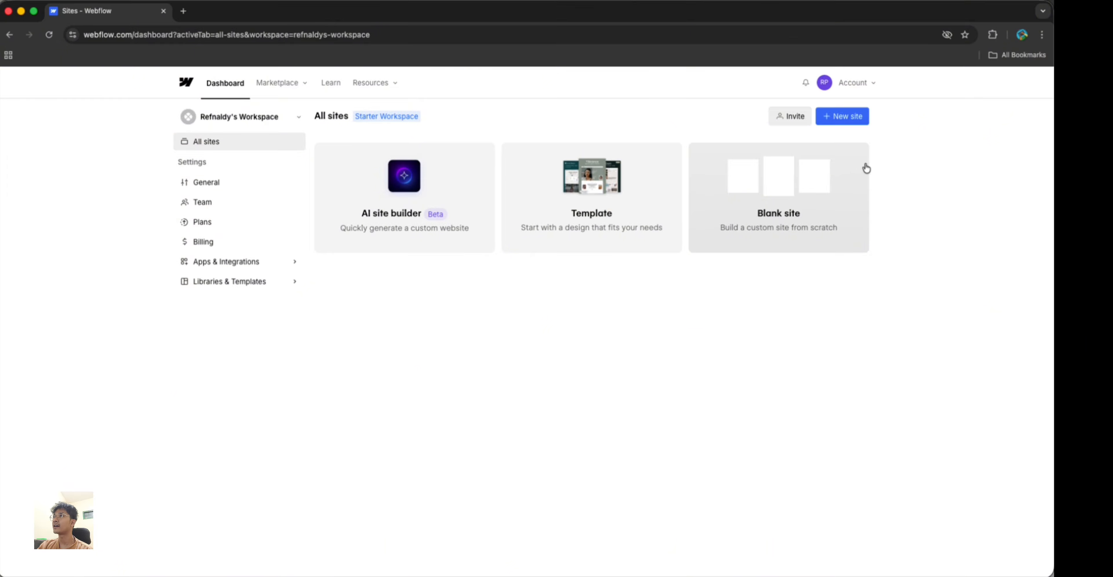
Start a new site and browse the full template gallery, including the business, technology and portfolio categories
{"action": "left_click", "coordinate": [840, 121]}
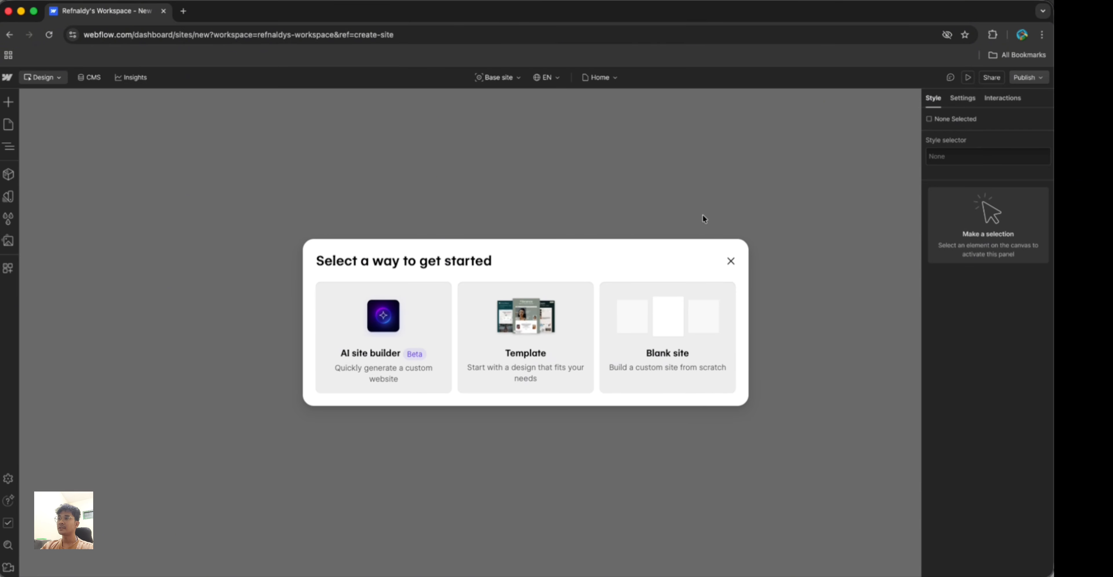
{"action": "left_click", "coordinate": [572, 329]}
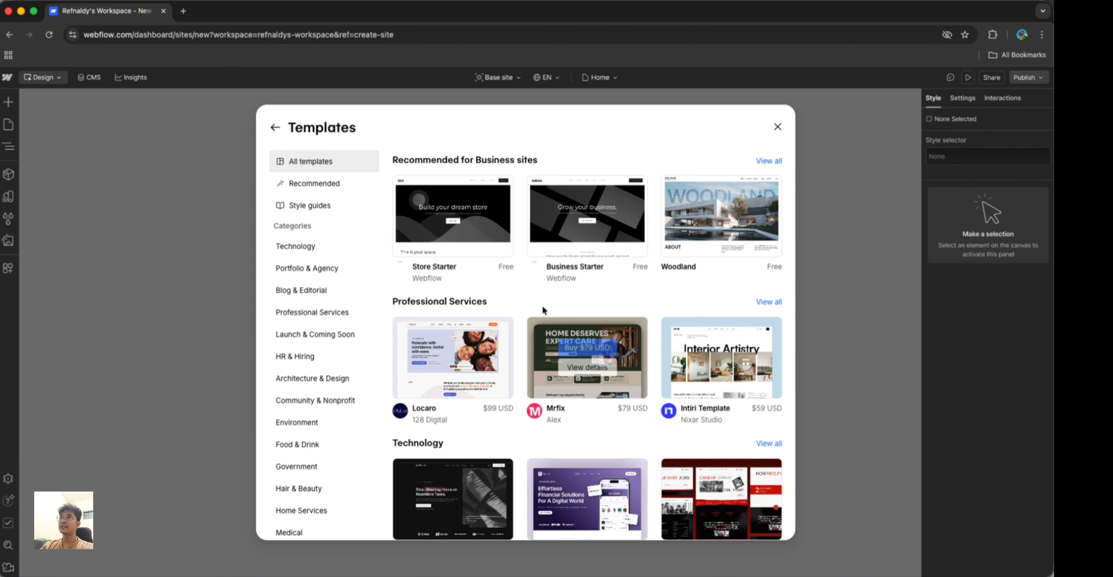
{"action": "scroll", "coordinate": [485, 273], "scroll_direction": "down", "scroll_amount": 3}
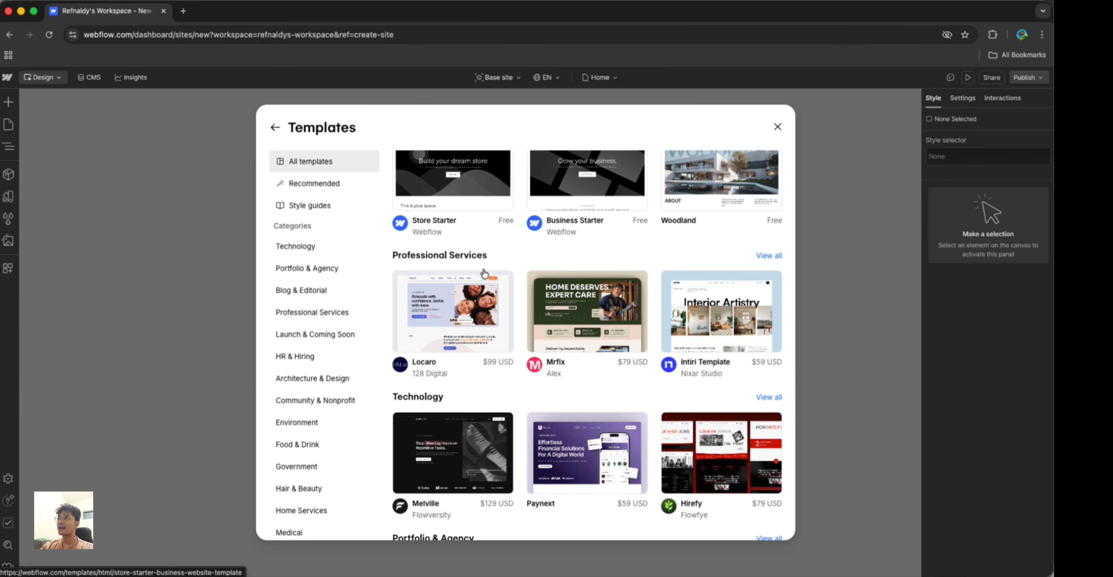
{"action": "scroll", "coordinate": [501, 268], "scroll_direction": "up", "scroll_amount": 3}
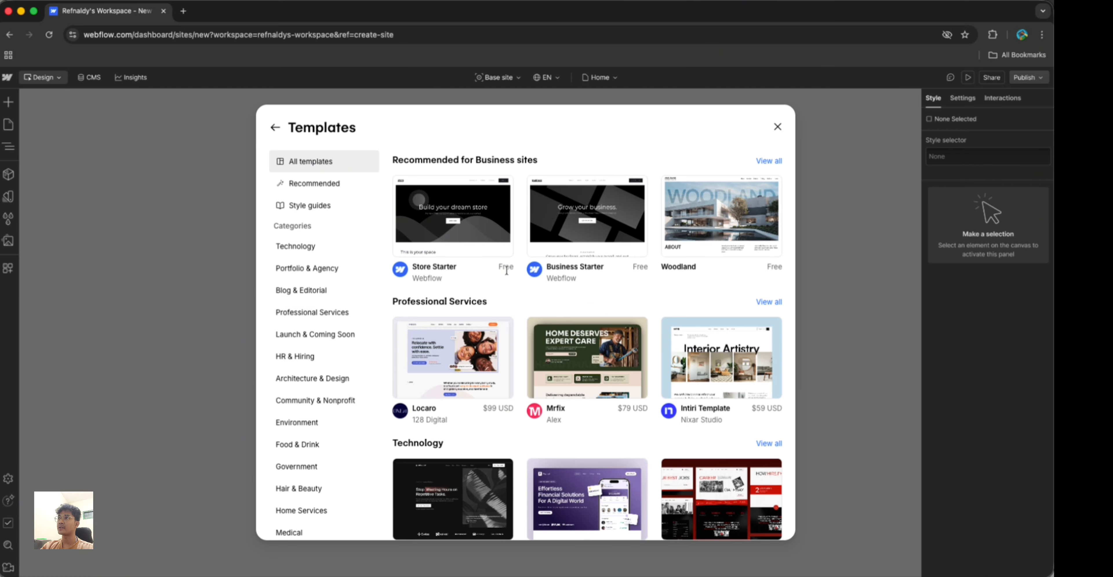
{"action": "scroll", "coordinate": [700, 287], "scroll_direction": "down", "scroll_amount": 5}
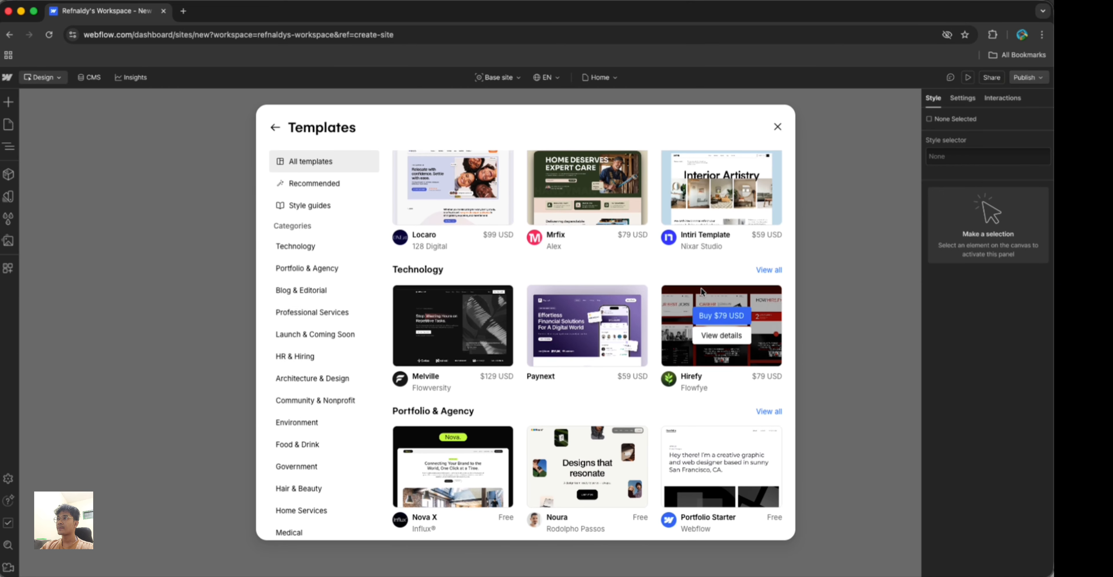
Preview the free Noura template's page and return to the choice of ways to start a site
{"action": "mouse_move", "coordinate": [636, 467]}
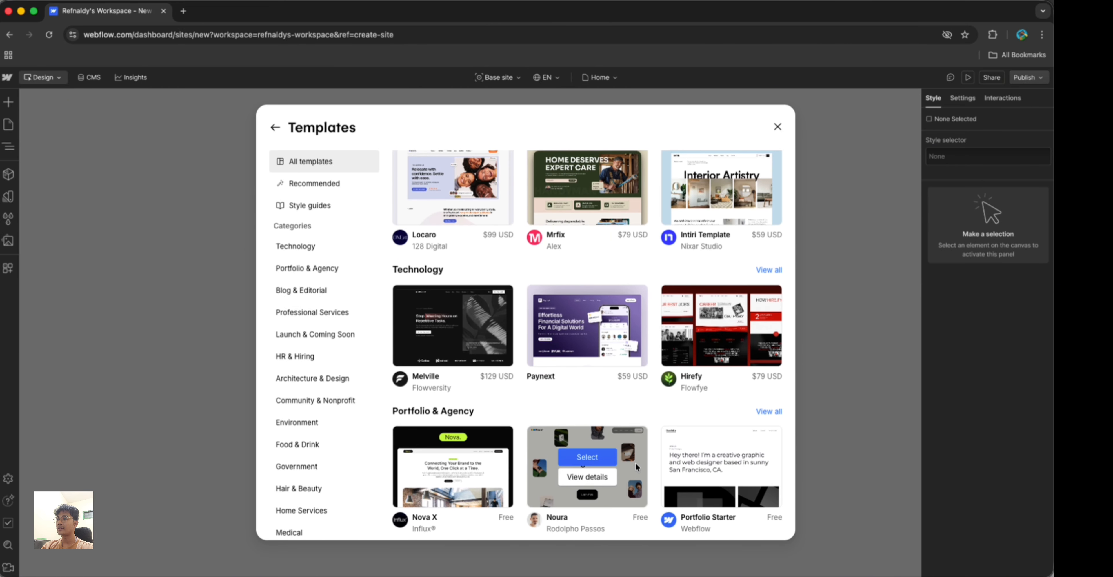
{"action": "left_click", "coordinate": [587, 477]}
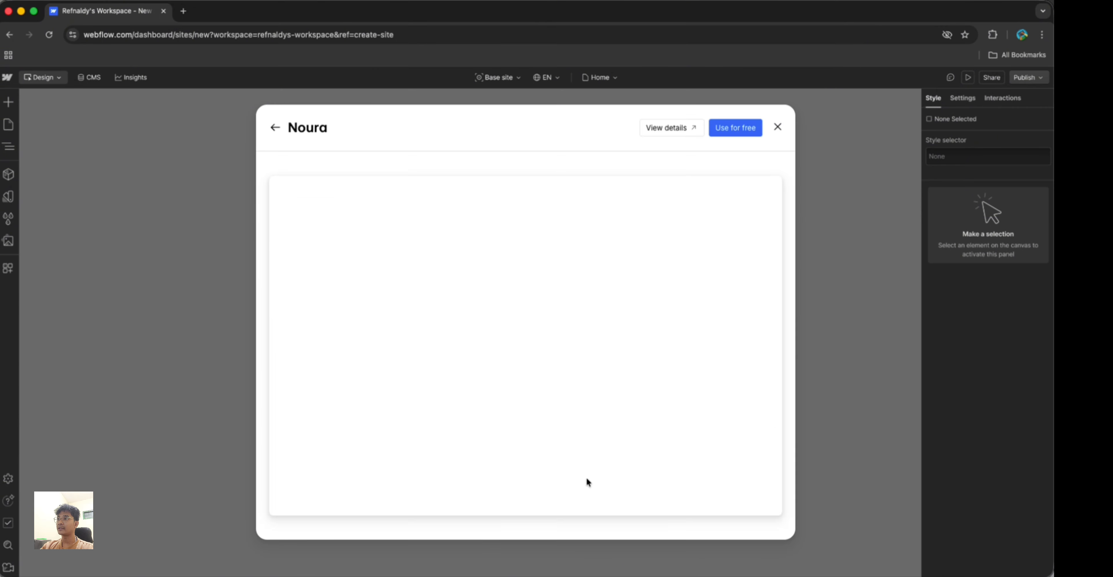
{"action": "scroll", "coordinate": [595, 414], "scroll_direction": "down", "scroll_amount": 5}
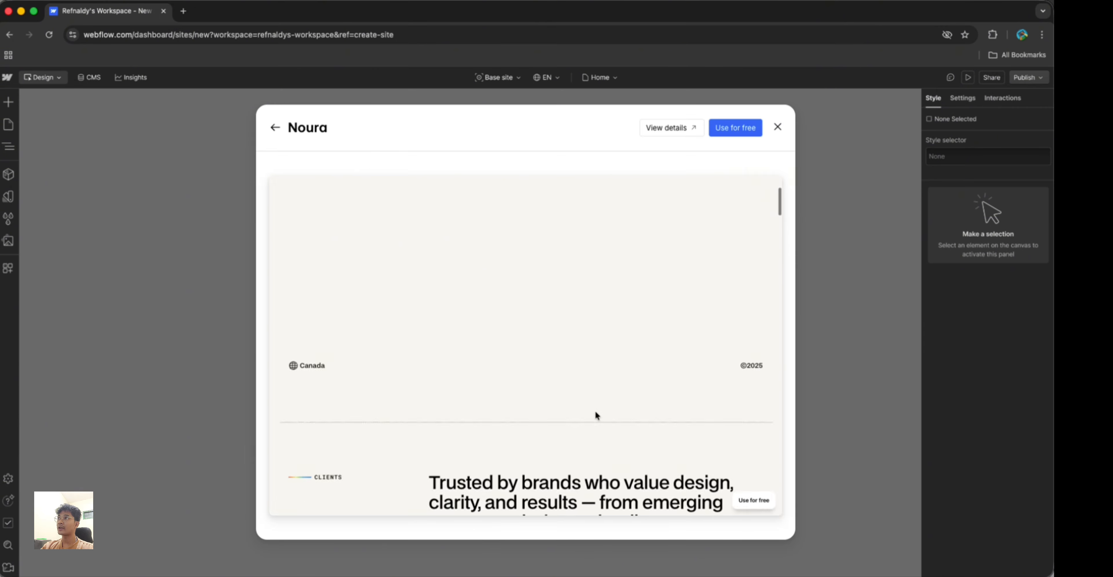
{"action": "scroll", "coordinate": [596, 413], "scroll_direction": "down", "scroll_amount": 10}
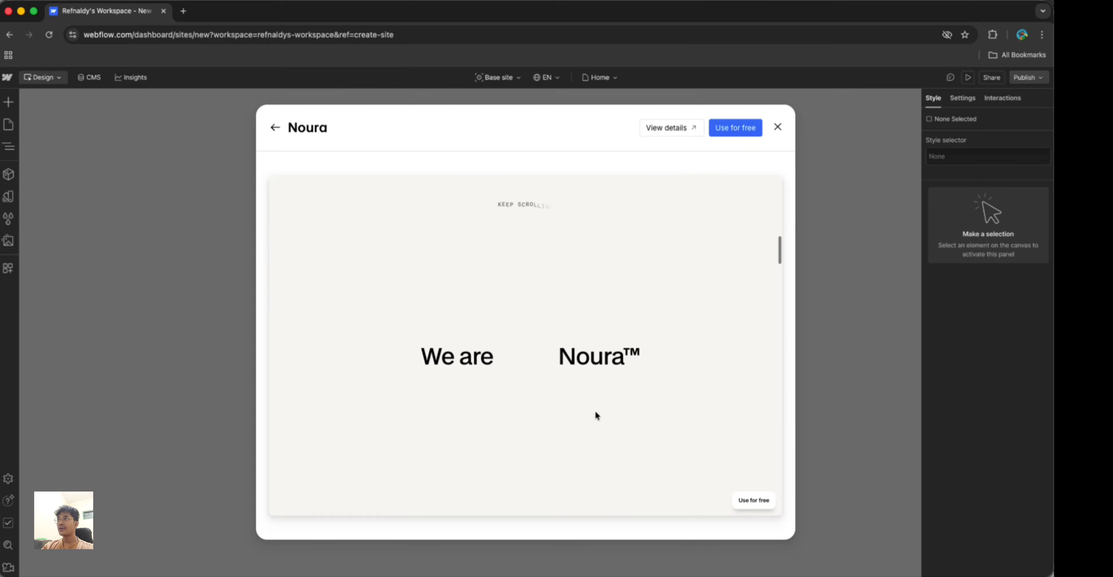
{"action": "scroll", "coordinate": [595, 415], "scroll_direction": "up", "scroll_amount": 15}
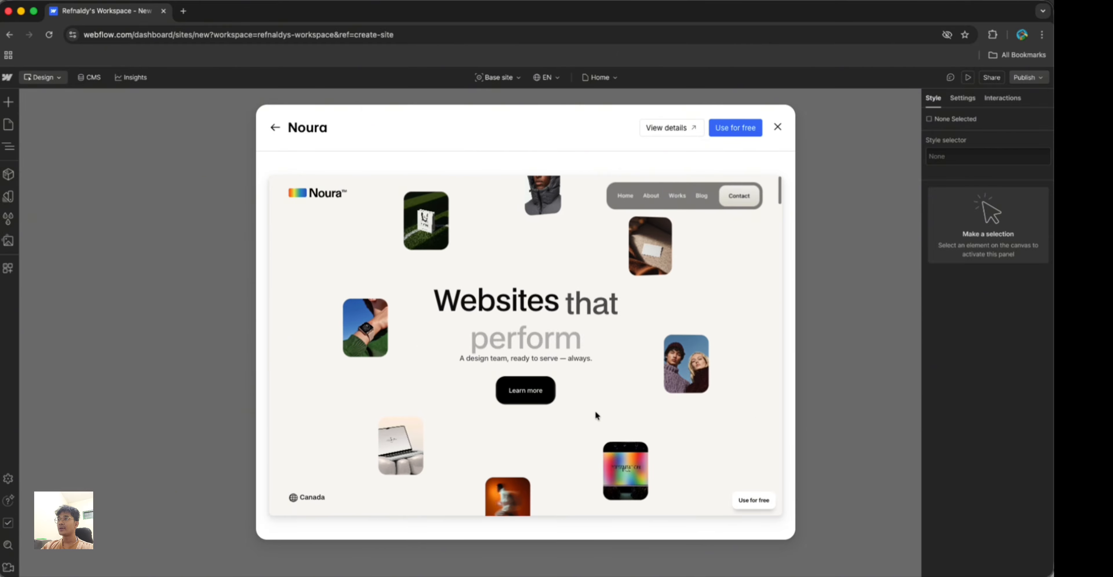
{"action": "scroll", "coordinate": [595, 411], "scroll_direction": "down", "scroll_amount": 5}
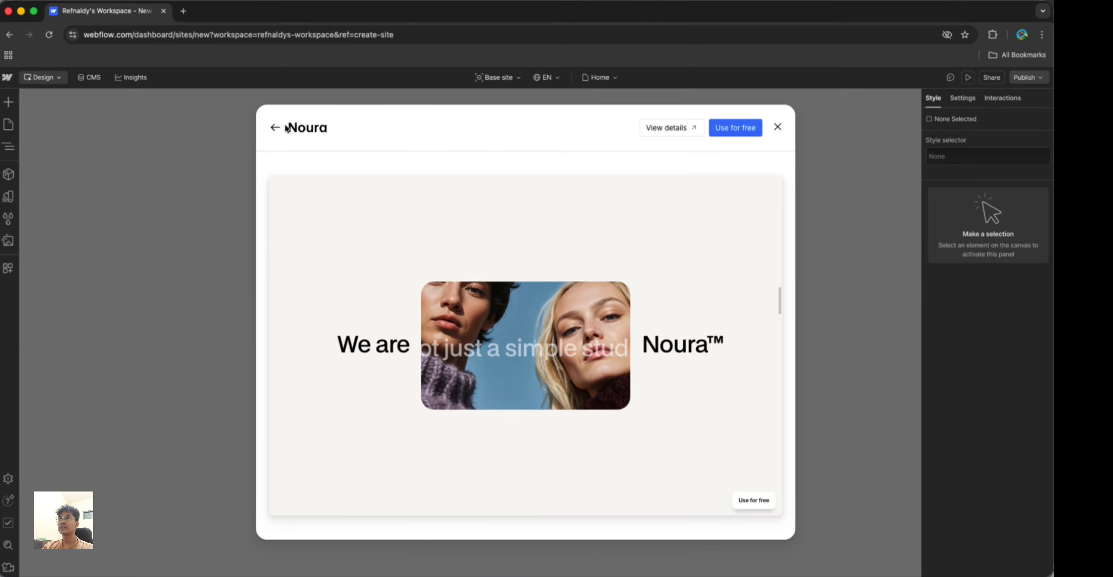
{"action": "left_click", "coordinate": [277, 128]}
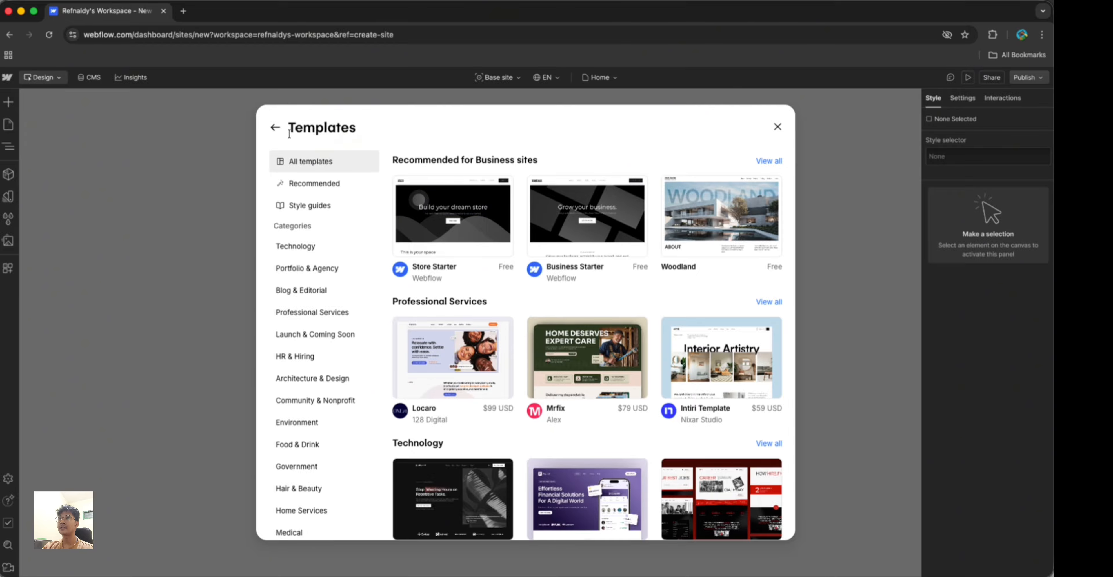
{"action": "left_click", "coordinate": [274, 128]}
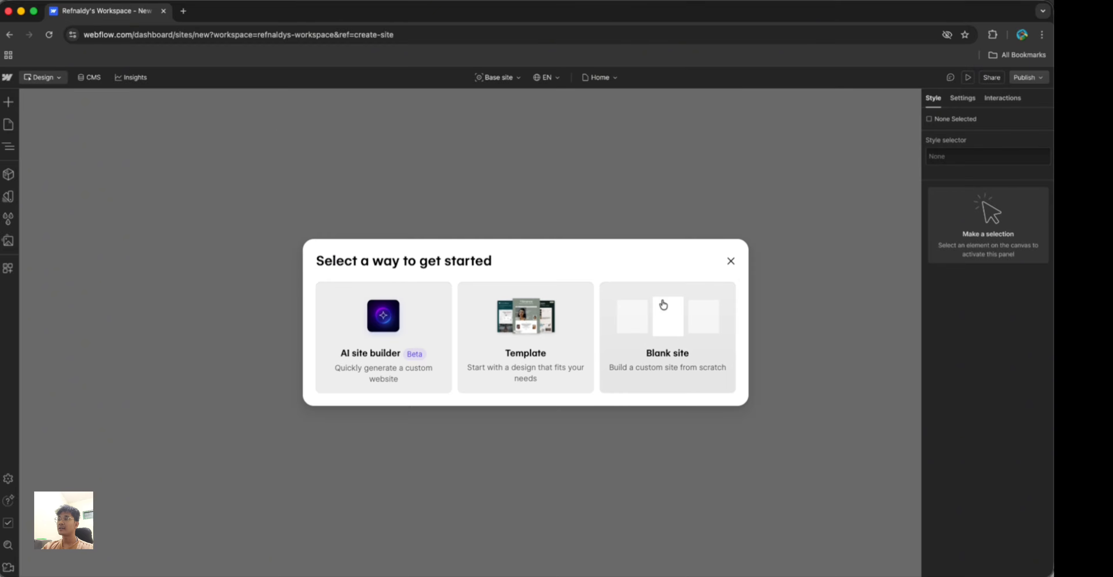
Create a blank site named "Mengenal Webflow"
{"action": "left_click", "coordinate": [686, 323]}
{"action": "left_click", "coordinate": [658, 328]}
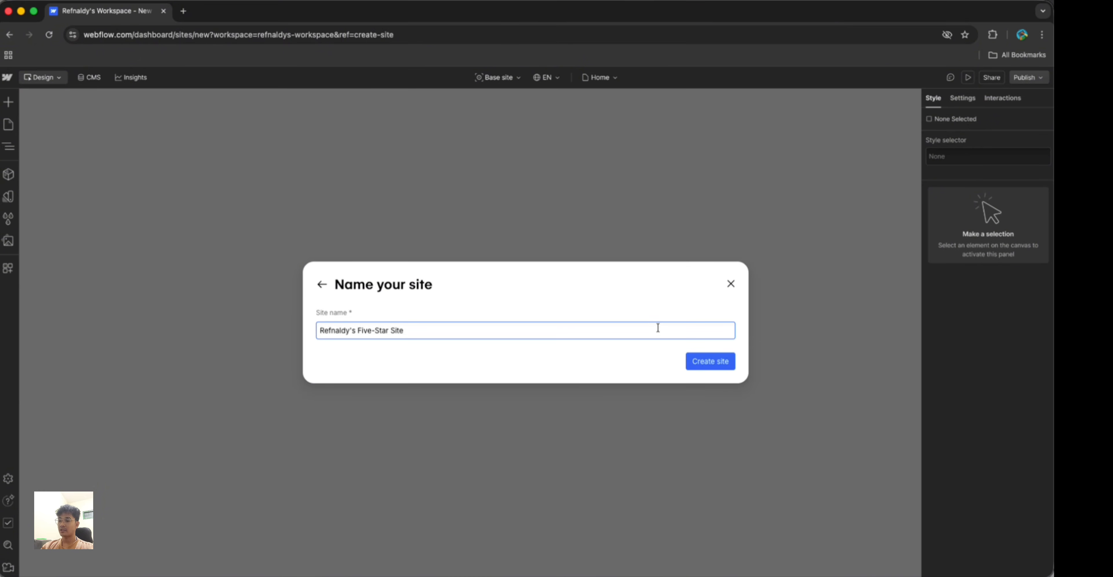
{"action": "key", "text": "super+a"}
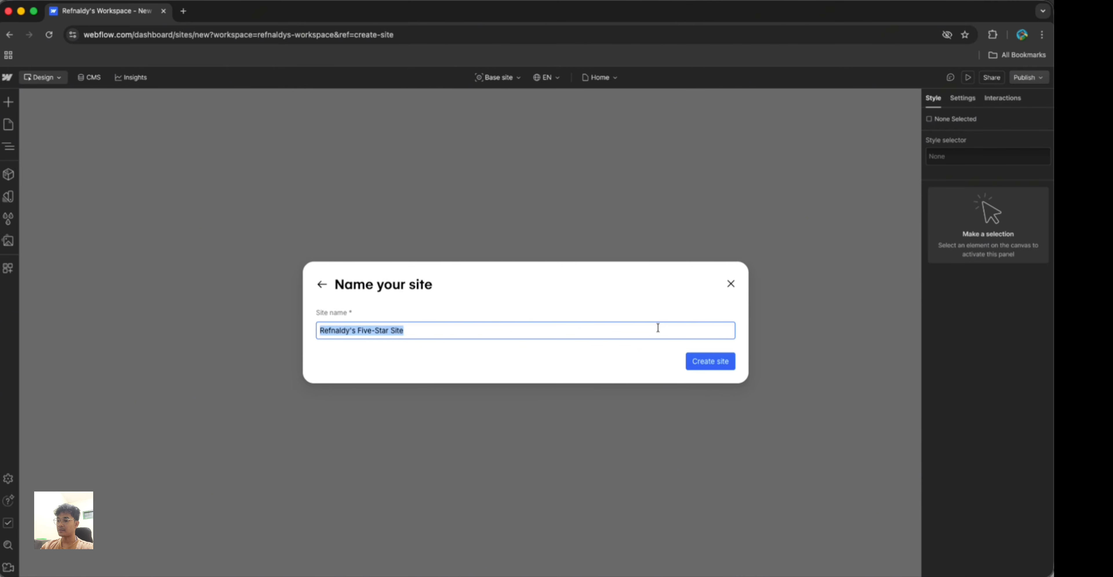
{"action": "type", "text": "Mengenal We"}
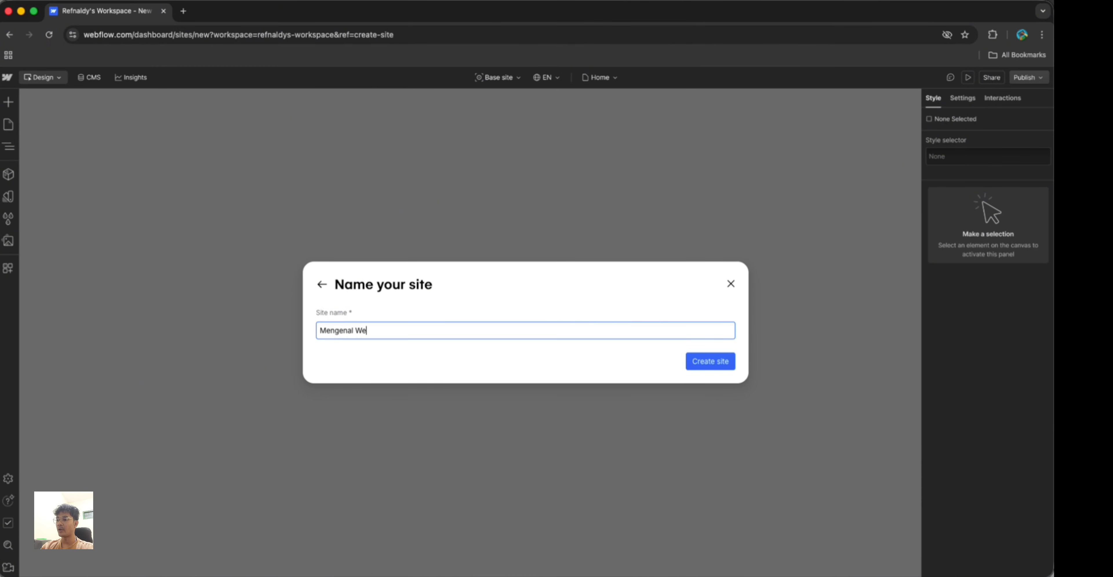
{"action": "type", "text": "bflow"}
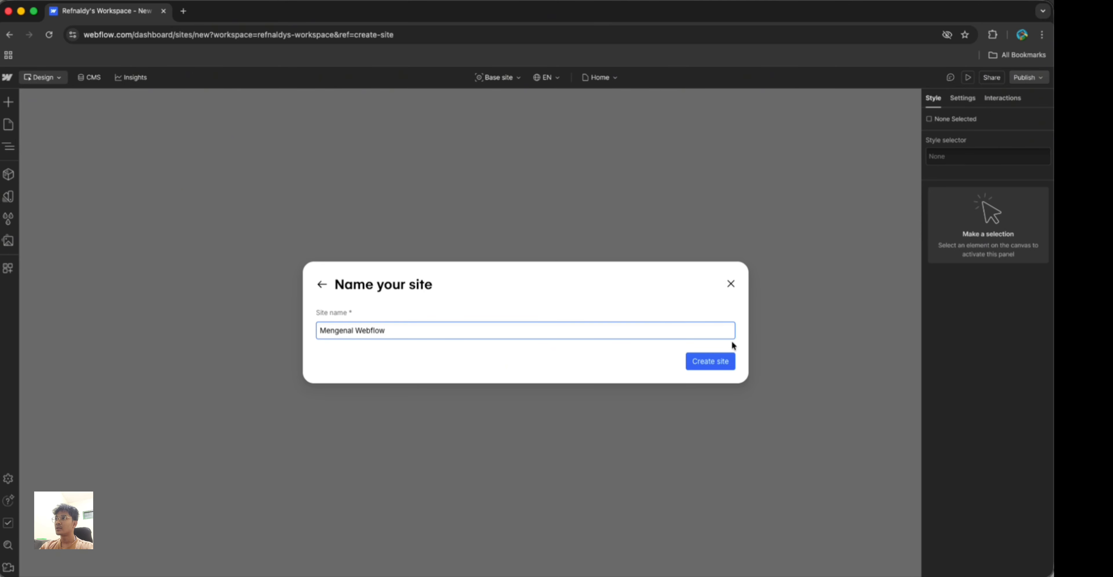
{"action": "left_click", "coordinate": [713, 364]}
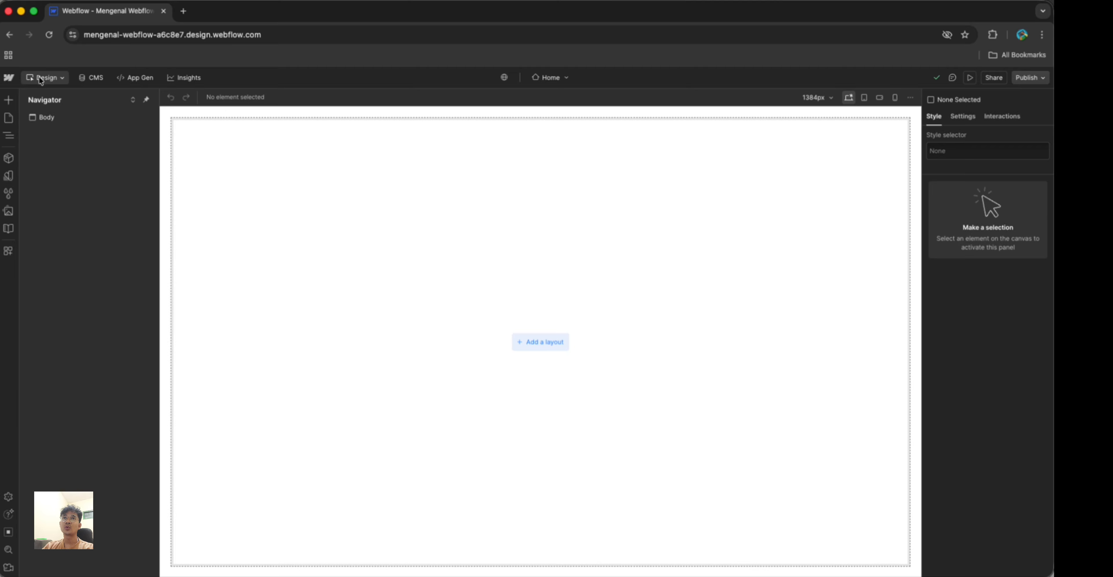
View the main Webflow menu's commands and the available Design and Build modes
{"action": "left_click", "coordinate": [11, 81]}
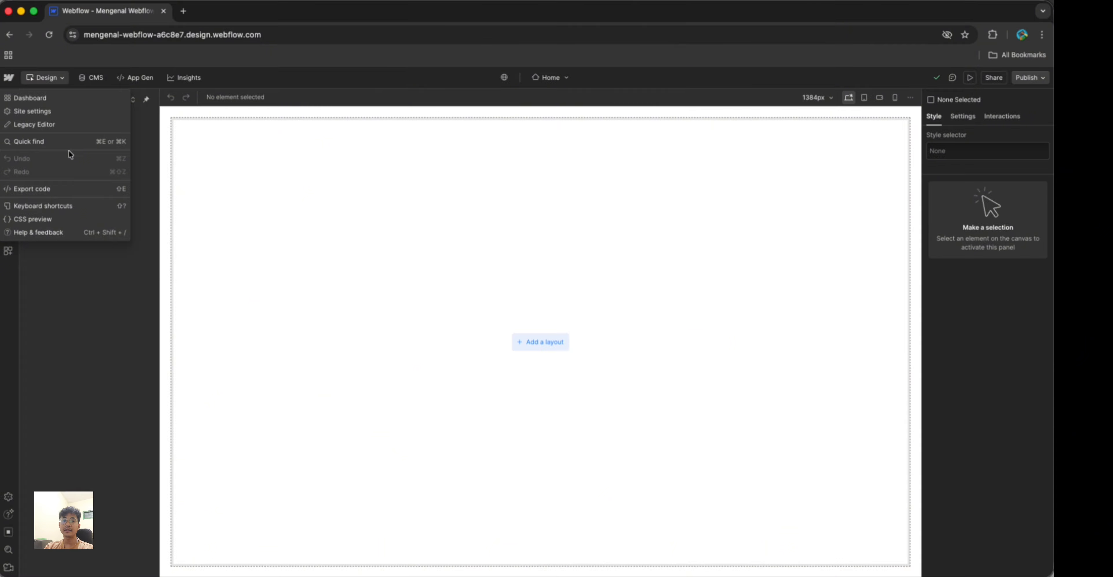
{"action": "left_click", "coordinate": [60, 279]}
{"action": "left_click", "coordinate": [59, 74]}
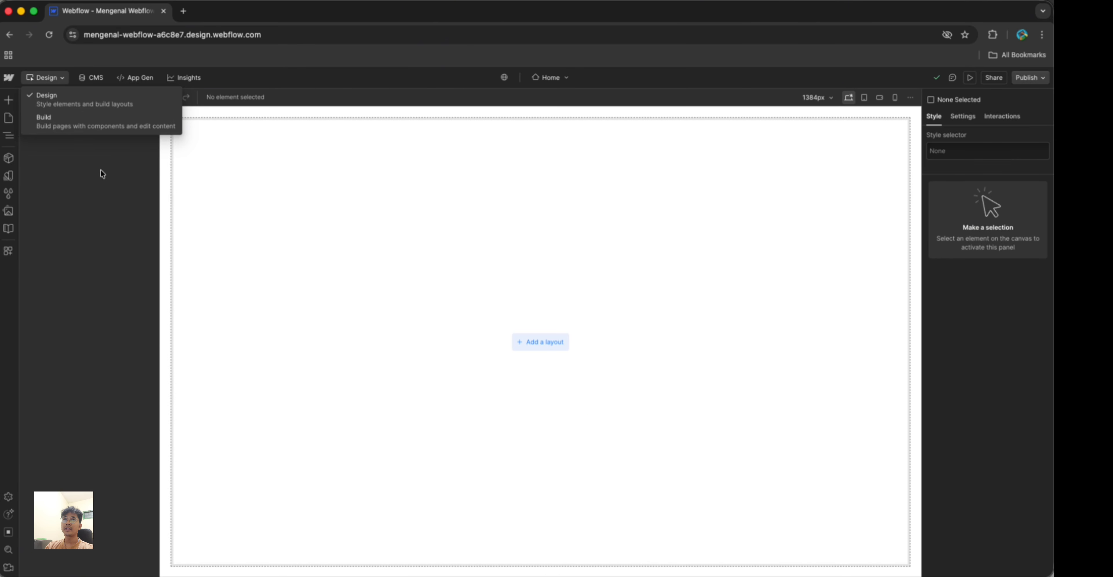
Start a new CMS collection and try the Blog Posts and Projects collection templates
{"action": "left_click", "coordinate": [84, 78]}
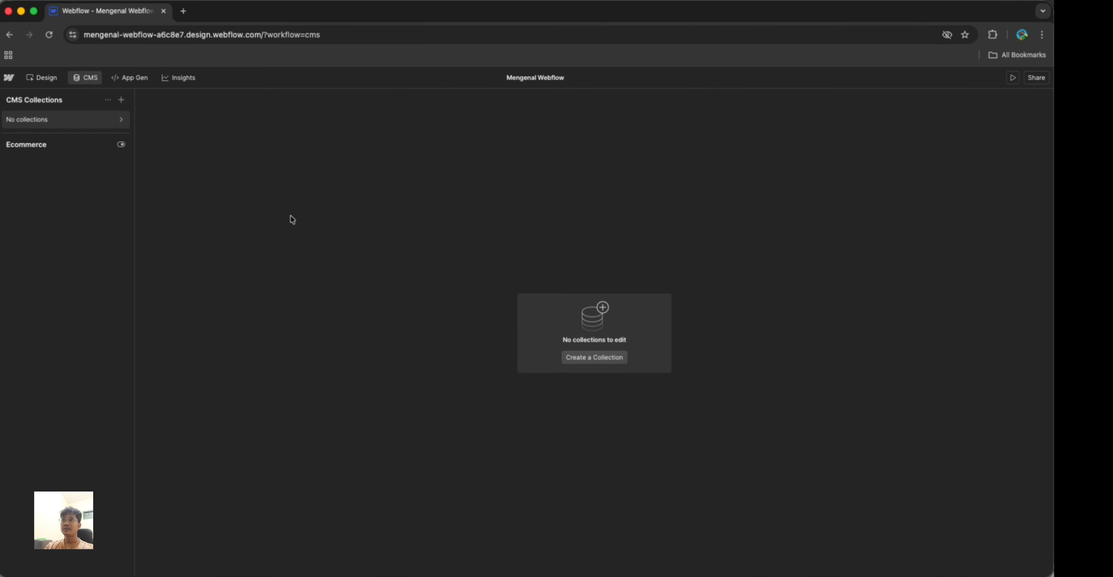
{"action": "left_click", "coordinate": [599, 362]}
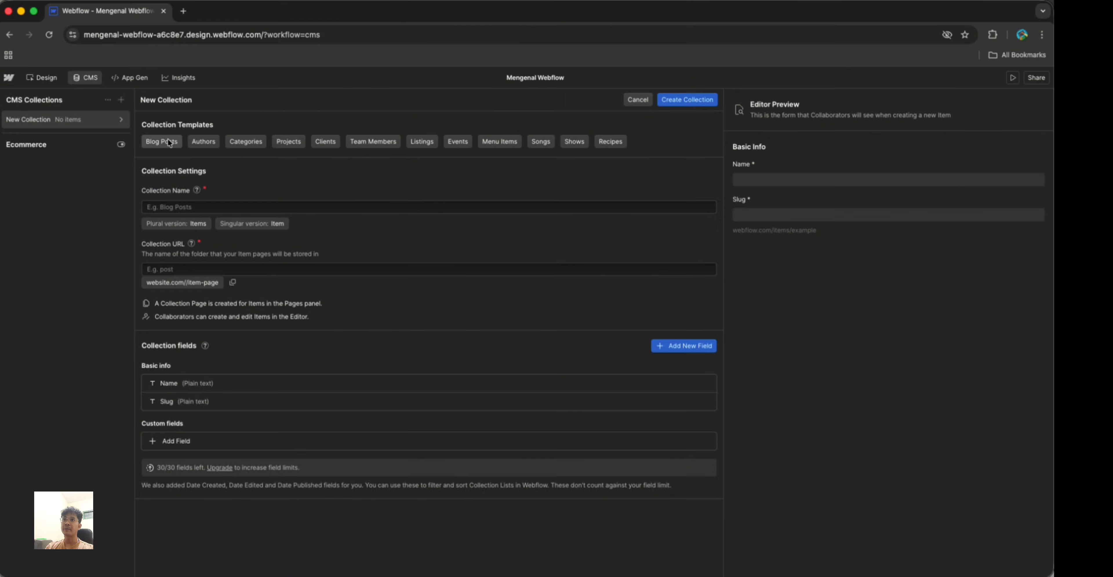
{"action": "left_click", "coordinate": [180, 141]}
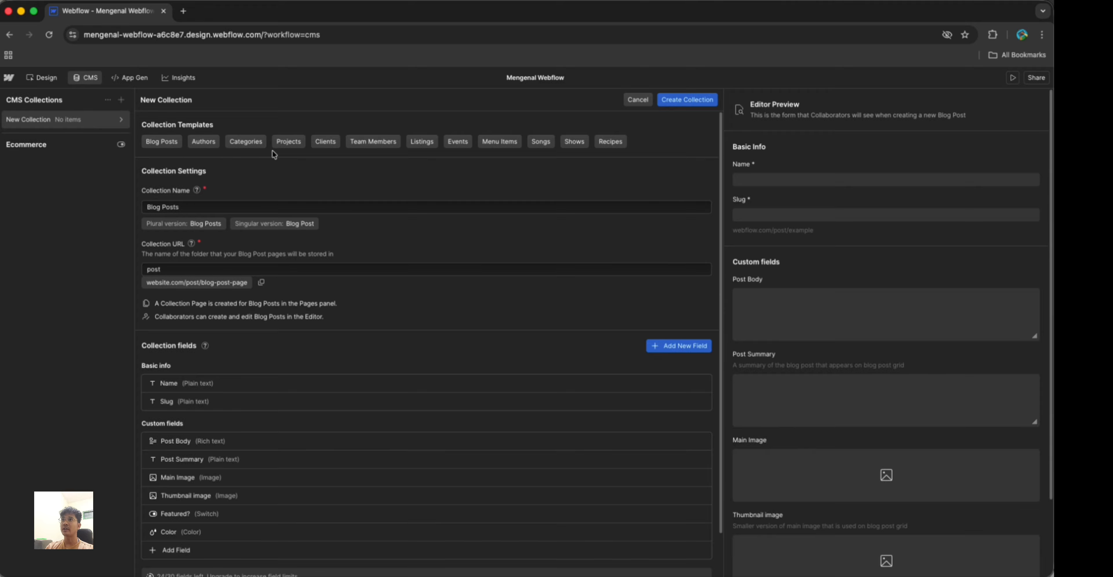
{"action": "left_click", "coordinate": [291, 141]}
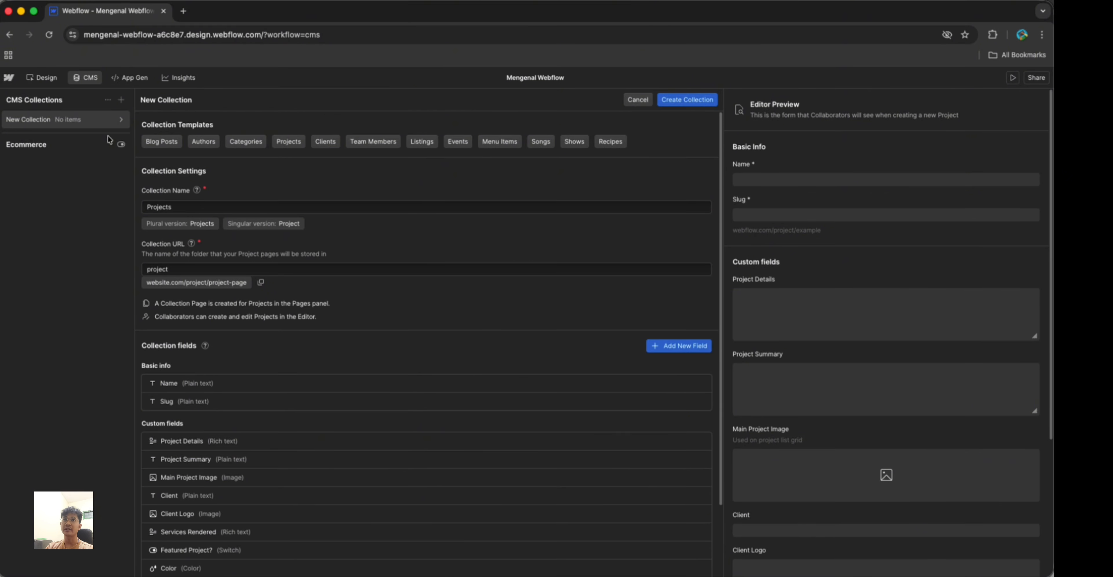
Leave the CMS for App Gen, discarding the unsaved Projects collection
{"action": "left_click", "coordinate": [121, 145]}
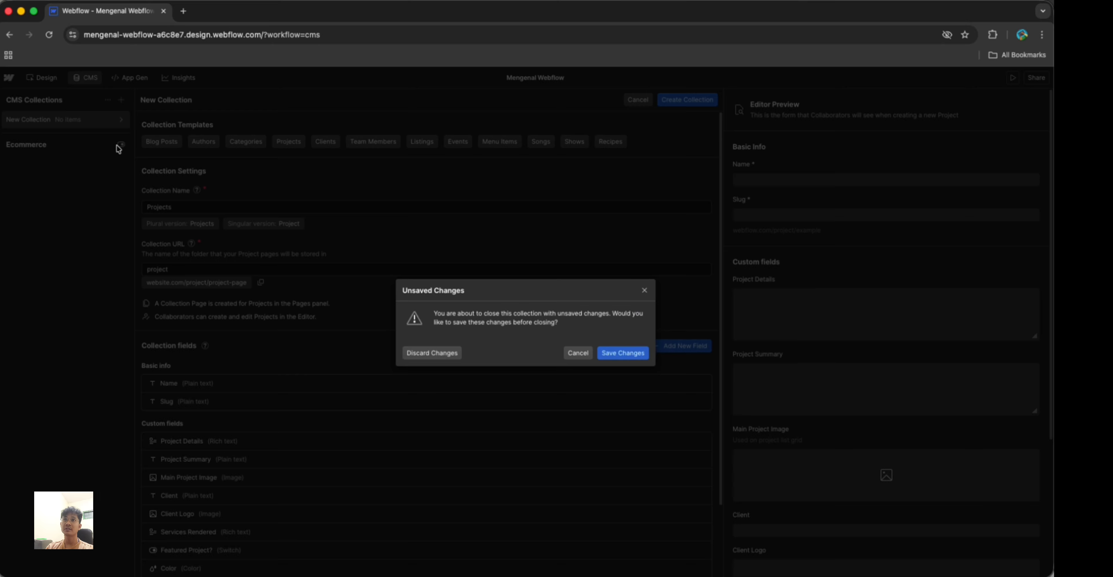
{"action": "left_click", "coordinate": [644, 291]}
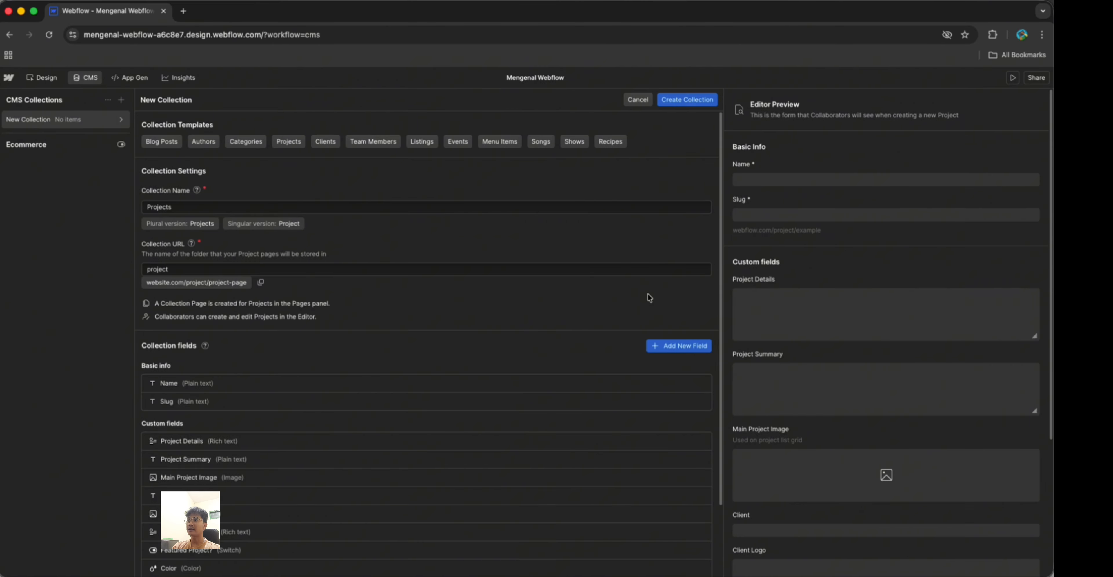
{"action": "left_click", "coordinate": [126, 78]}
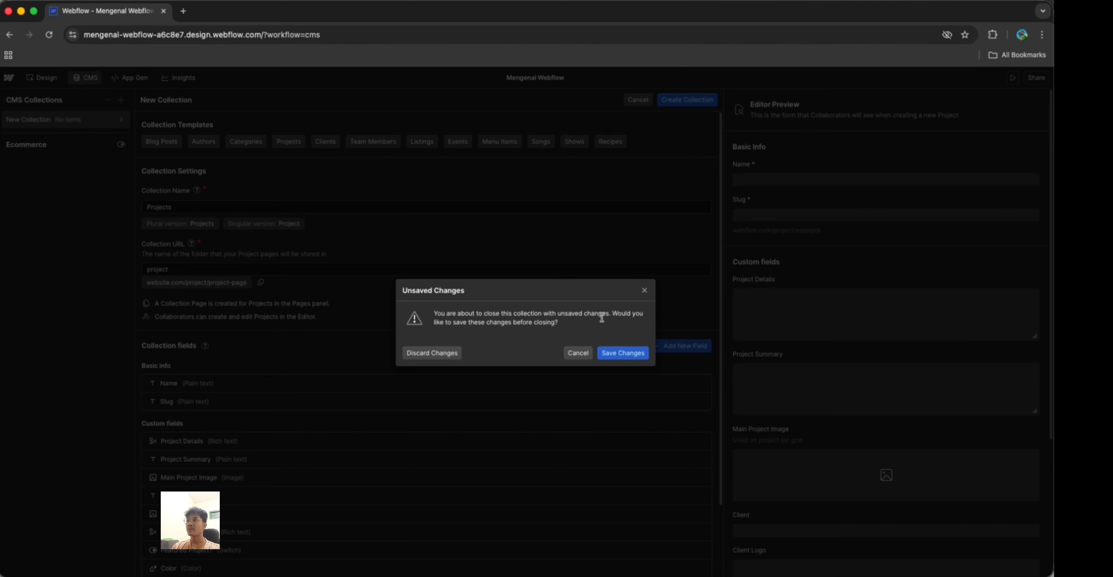
{"action": "left_click", "coordinate": [415, 351]}
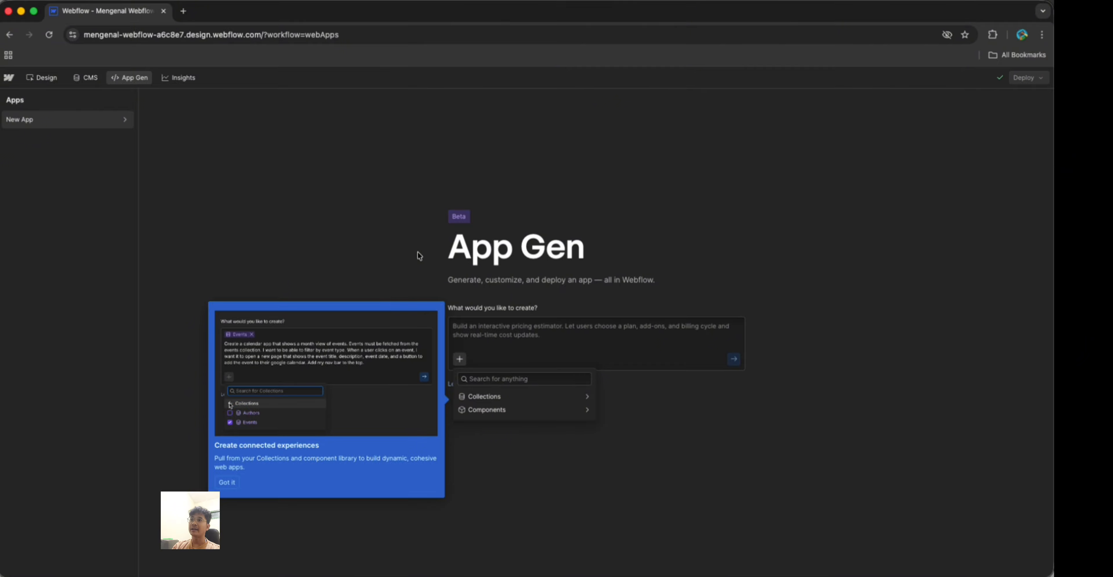
Dismiss the App Gen tip about connected experiences and open the Insights overview
{"action": "left_click", "coordinate": [418, 252]}
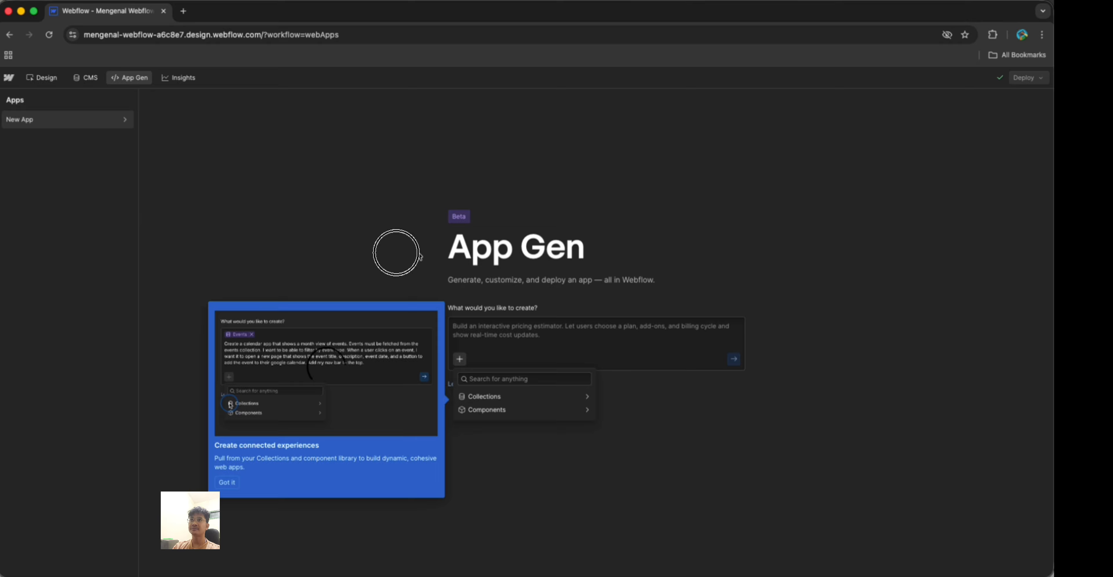
{"action": "left_click", "coordinate": [178, 84]}
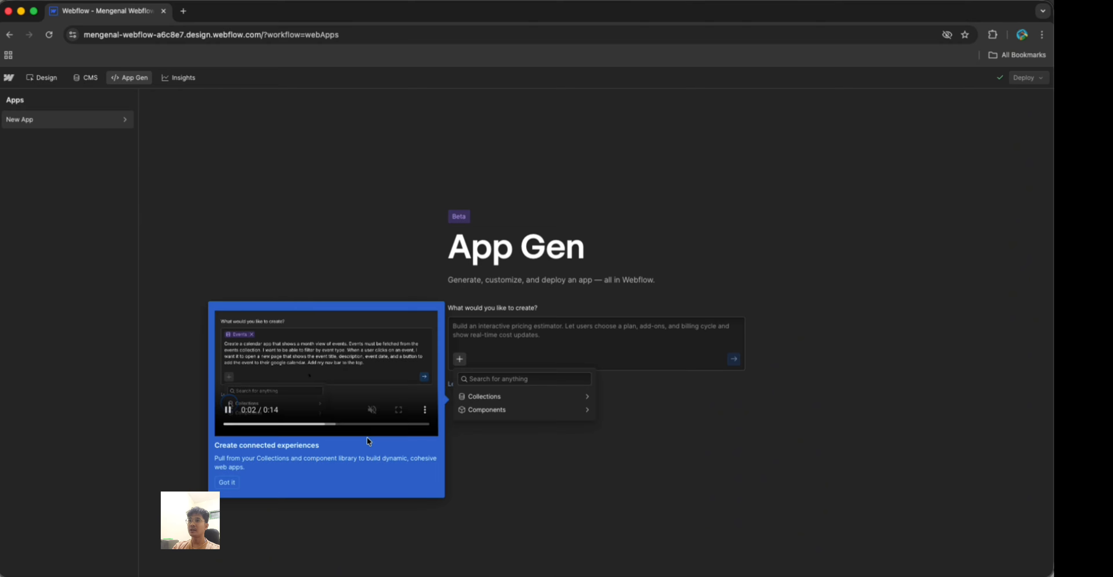
{"action": "left_click", "coordinate": [405, 316]}
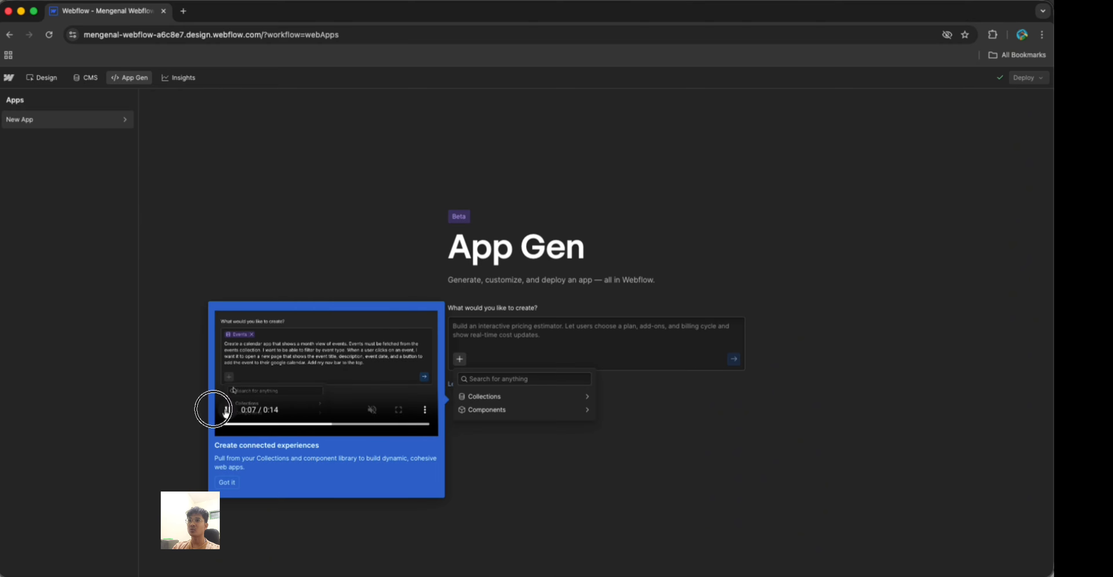
{"action": "left_click", "coordinate": [223, 486]}
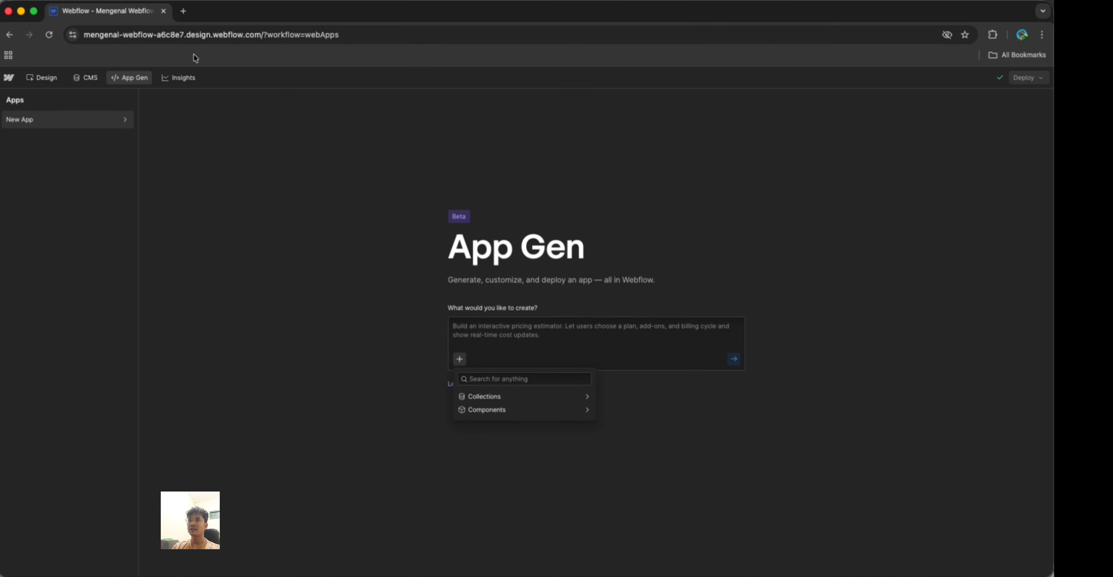
{"action": "left_click", "coordinate": [180, 76]}
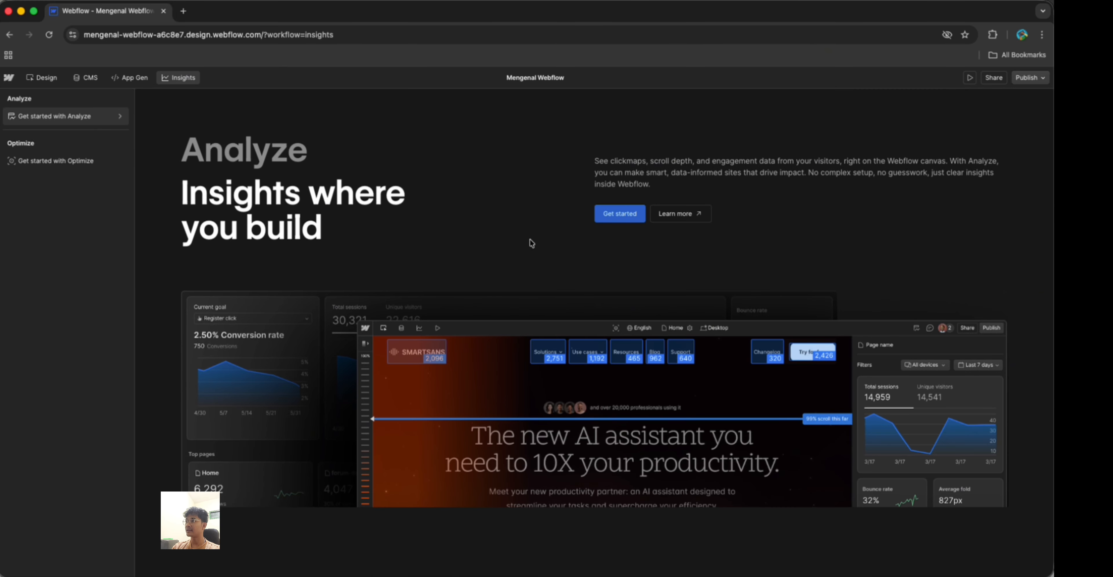
Return to the Design canvas and browse the Starter library's ready-made layouts among the addable items
{"action": "left_click", "coordinate": [46, 78]}
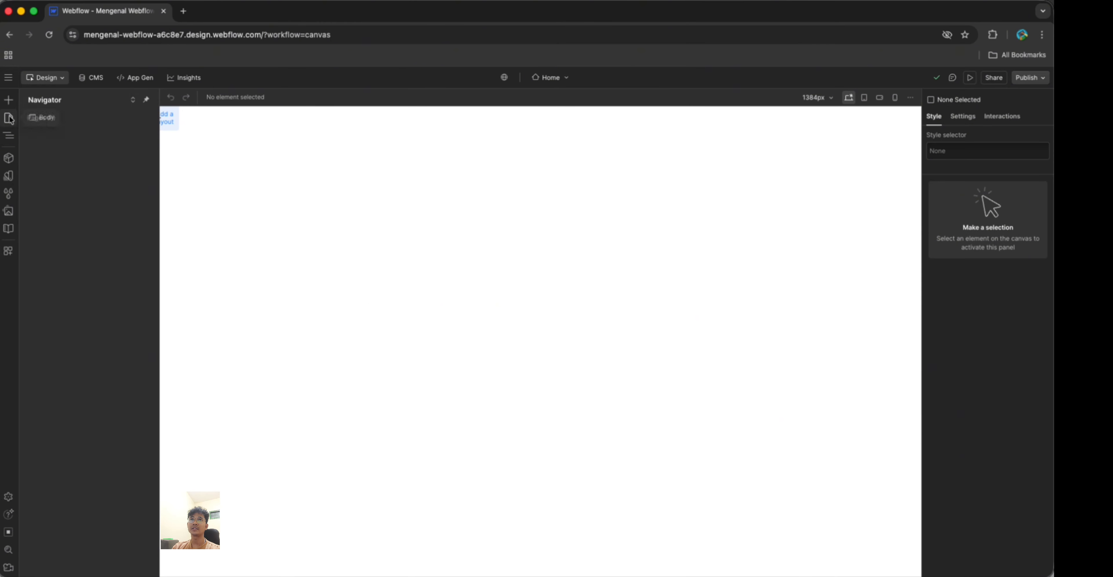
{"action": "left_click", "coordinate": [8, 101]}
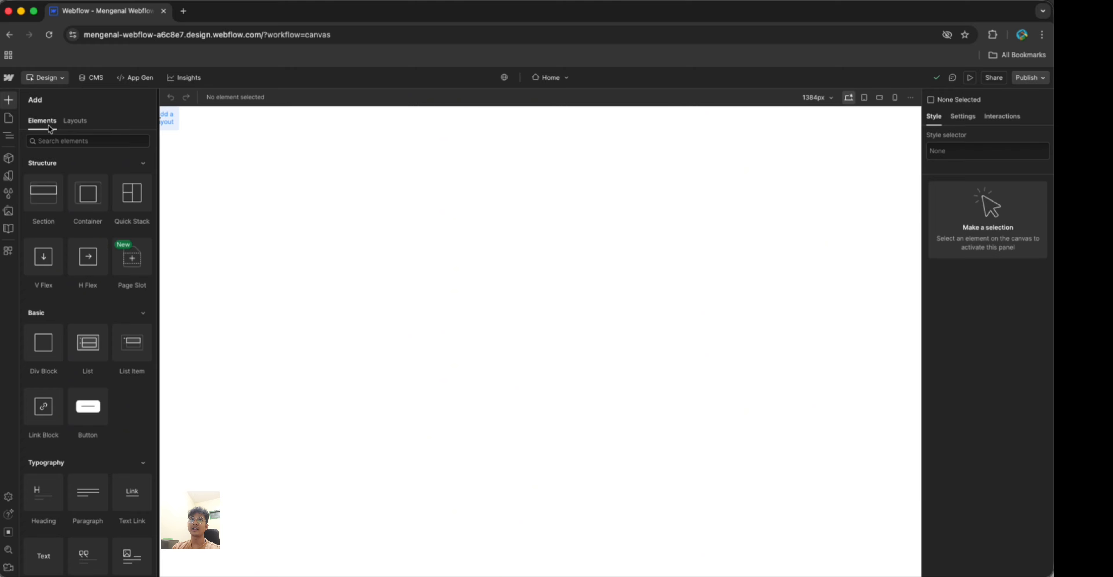
{"action": "left_click", "coordinate": [86, 123]}
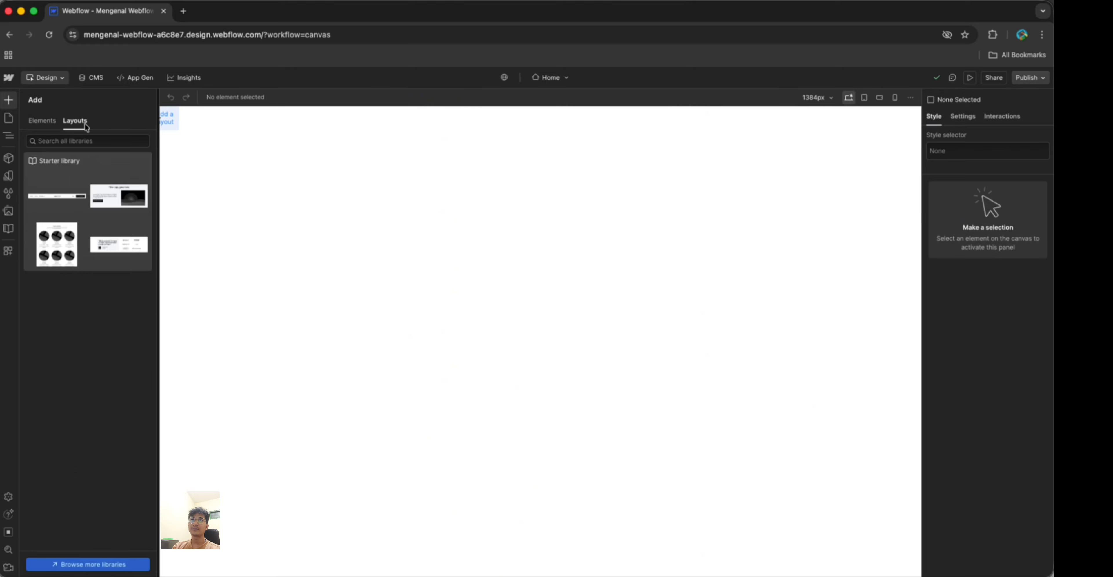
{"action": "left_click", "coordinate": [76, 199]}
{"action": "scroll", "coordinate": [100, 307], "scroll_direction": "down", "scroll_amount": 10}
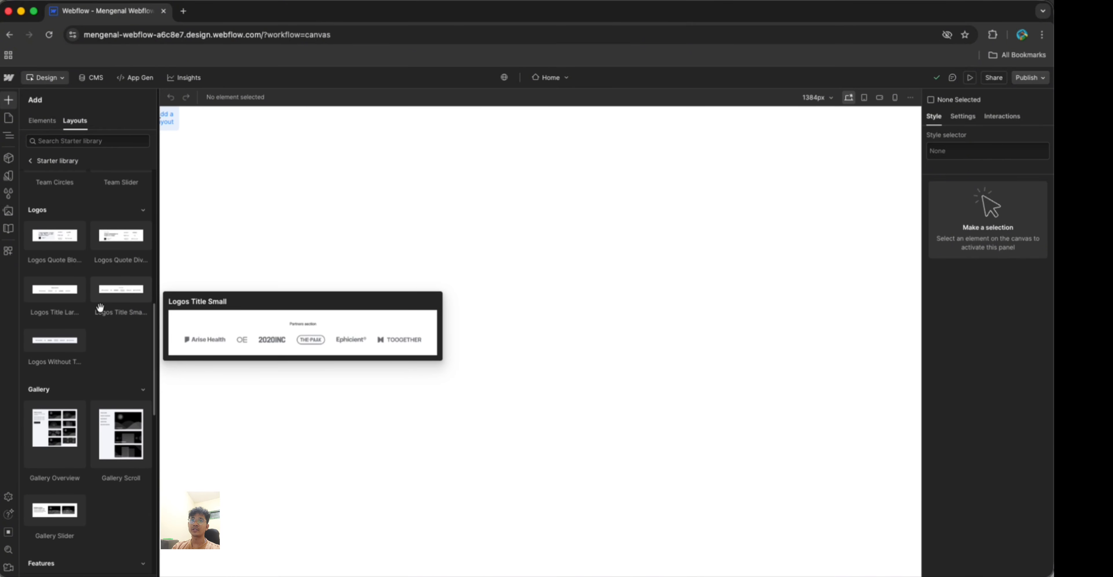
{"action": "scroll", "coordinate": [99, 307], "scroll_direction": "up", "scroll_amount": 10}
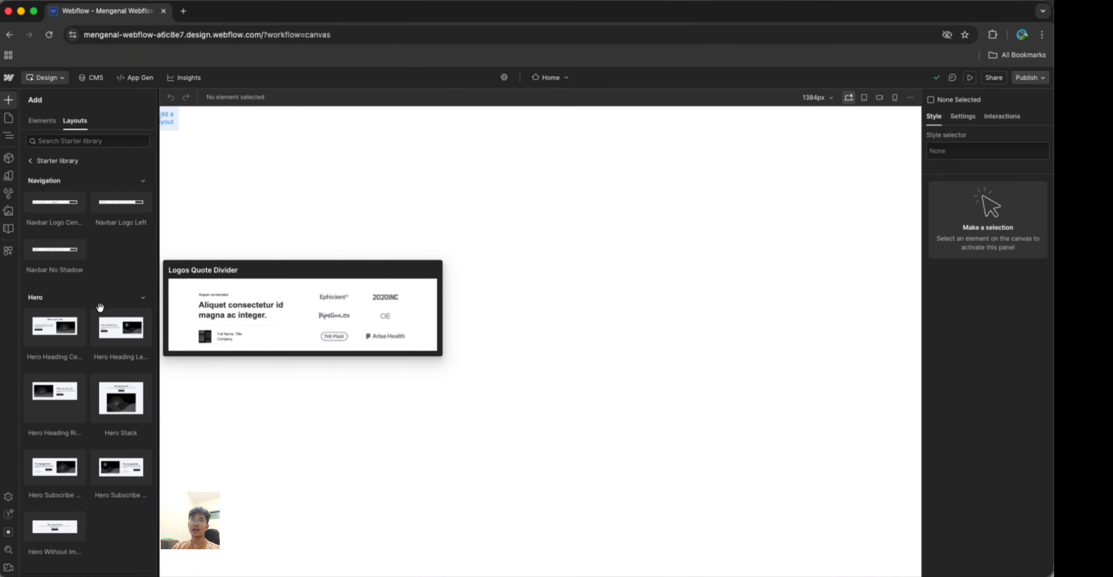
{"action": "left_click", "coordinate": [43, 158]}
Examine the addable elements by category, from Structure, Basic and Typography through CMS, Media and Forms to Advanced and Other
{"action": "left_click", "coordinate": [42, 119]}
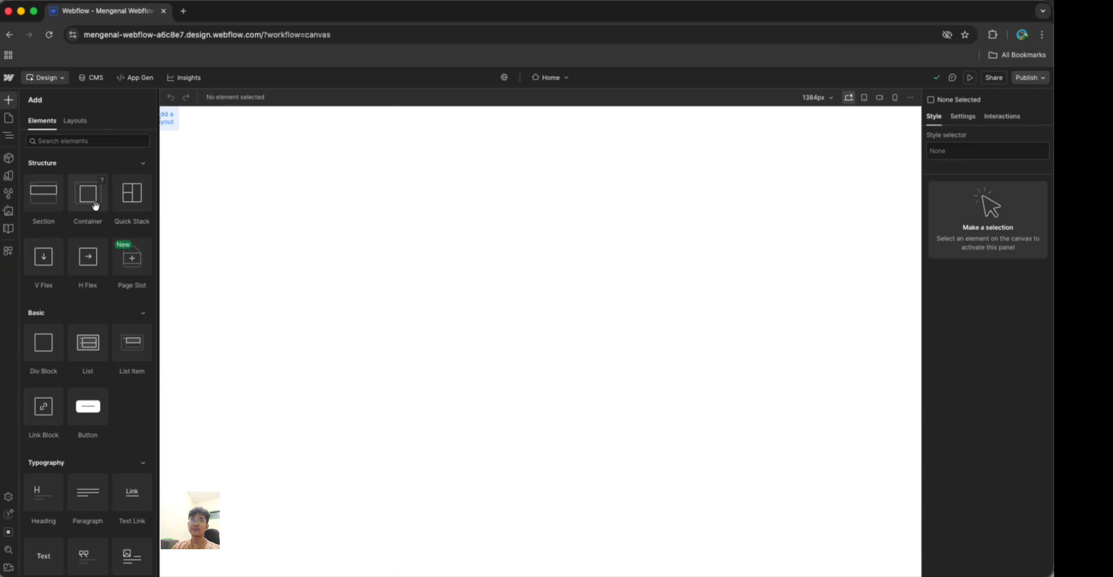
{"action": "scroll", "coordinate": [94, 209], "scroll_direction": "down", "scroll_amount": 1}
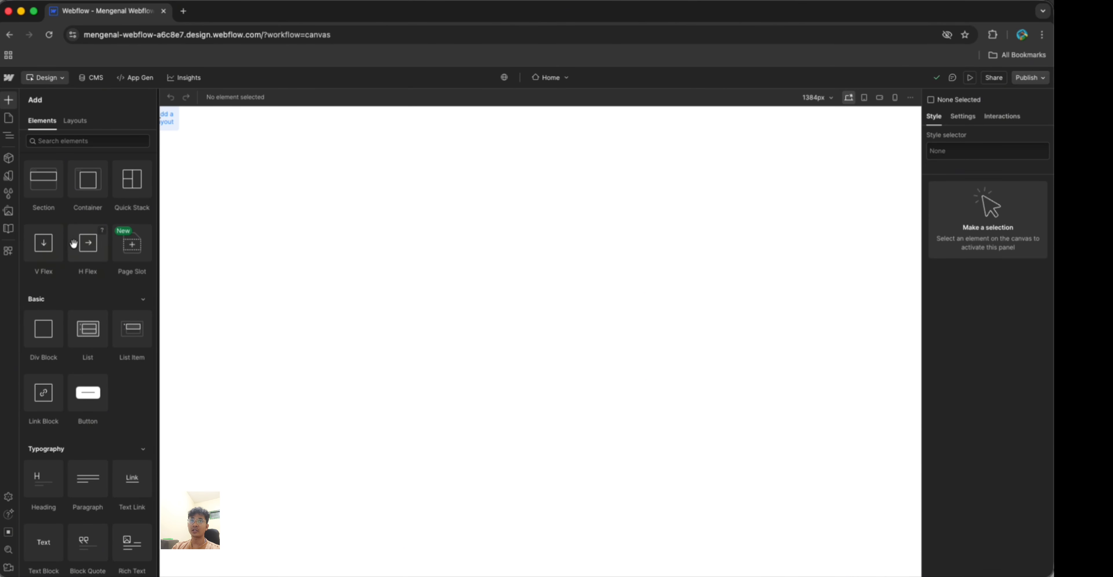
{"action": "scroll", "coordinate": [81, 245], "scroll_direction": "down", "scroll_amount": 10}
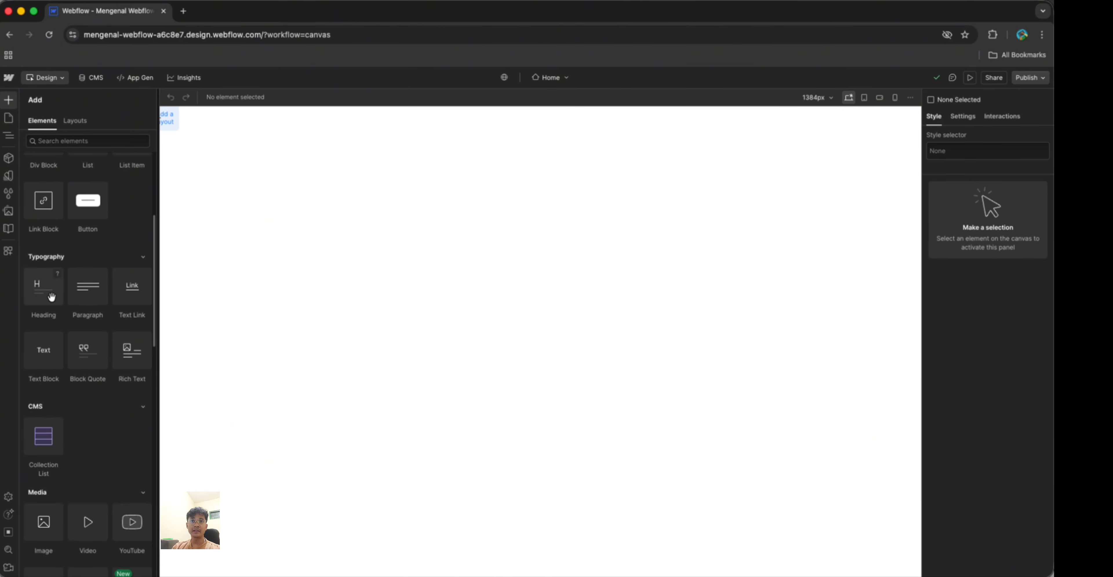
{"action": "scroll", "coordinate": [129, 345], "scroll_direction": "down", "scroll_amount": 2}
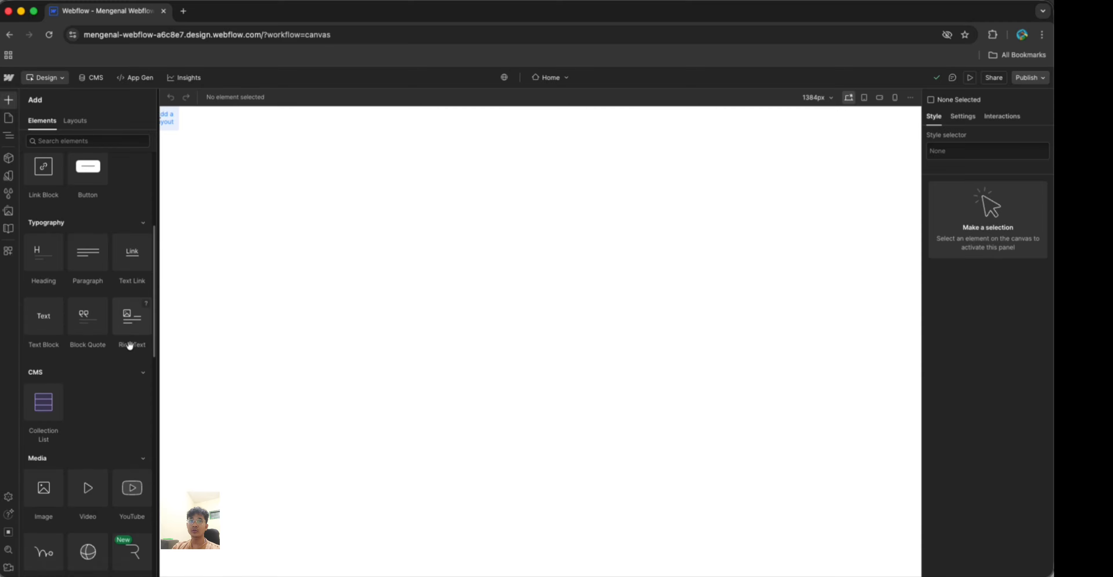
{"action": "scroll", "coordinate": [129, 345], "scroll_direction": "down", "scroll_amount": 2}
{"action": "scroll", "coordinate": [55, 359], "scroll_direction": "down", "scroll_amount": 7}
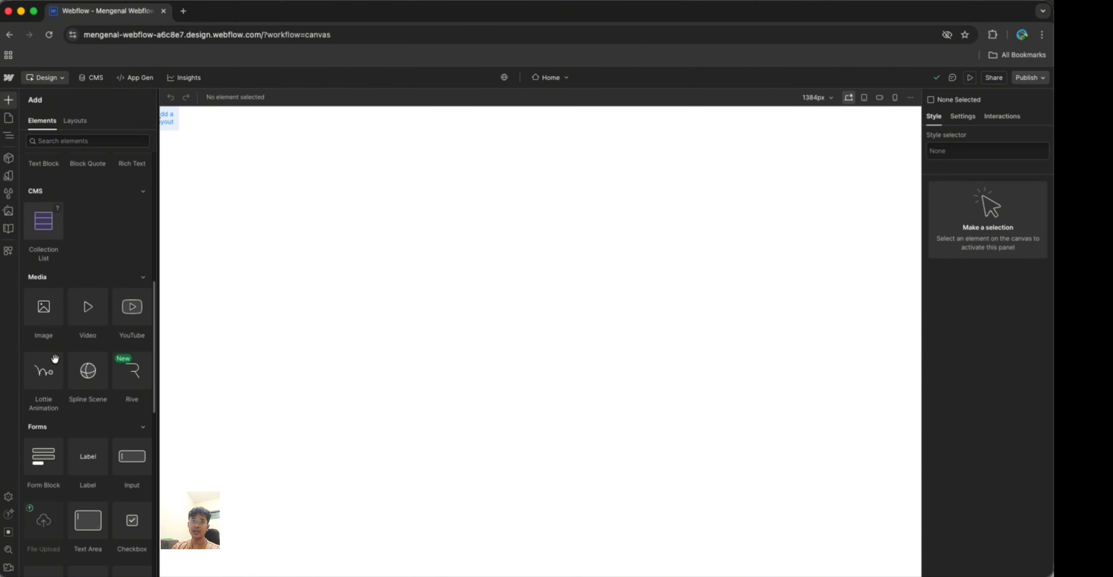
{"action": "scroll", "coordinate": [78, 390], "scroll_direction": "down", "scroll_amount": 8}
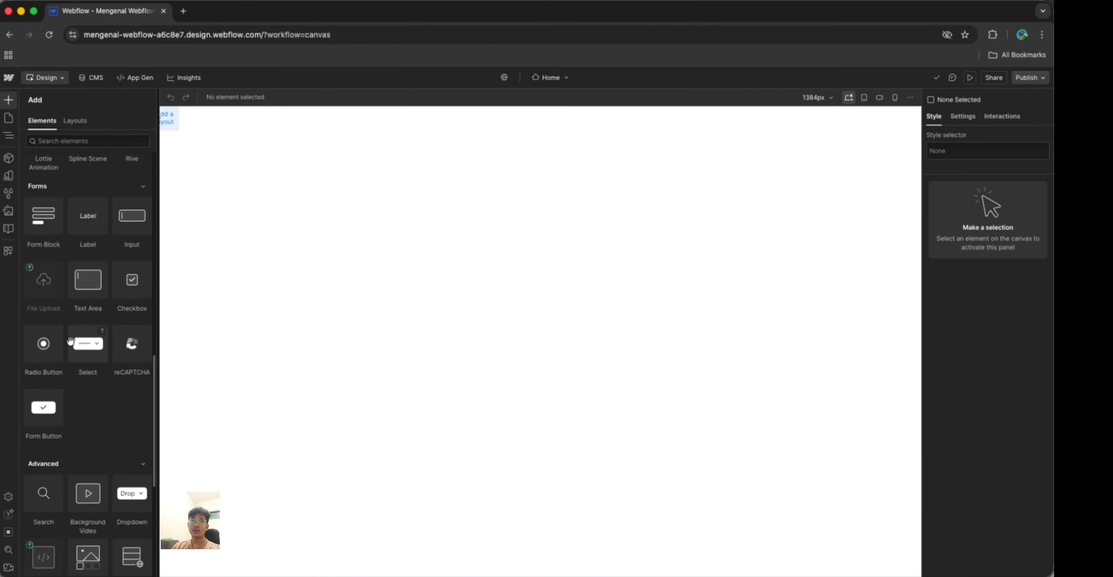
{"action": "scroll", "coordinate": [70, 341], "scroll_direction": "down", "scroll_amount": 7}
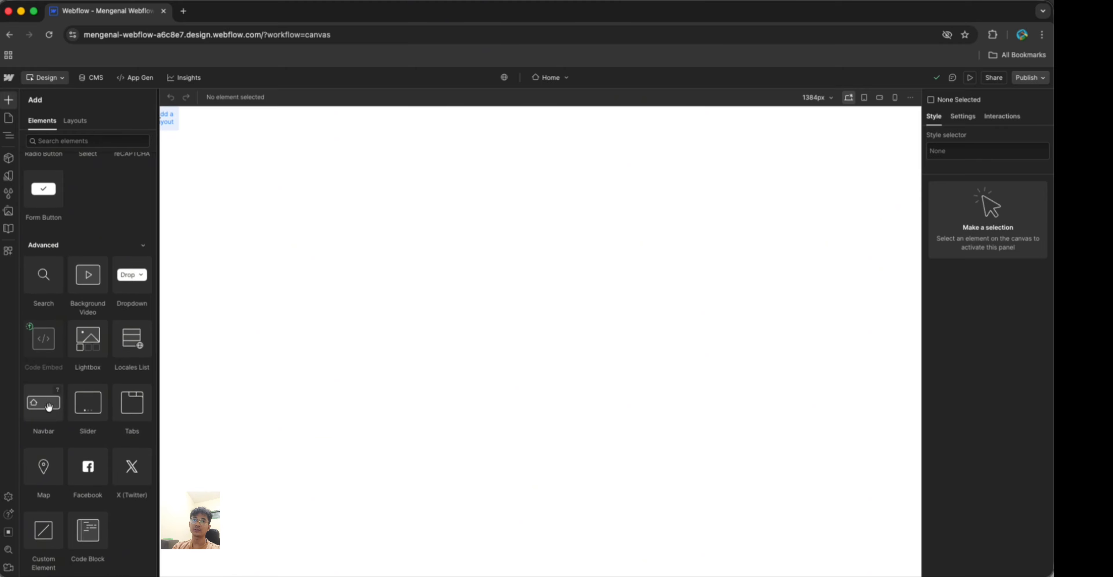
{"action": "scroll", "coordinate": [65, 458], "scroll_direction": "down", "scroll_amount": 3}
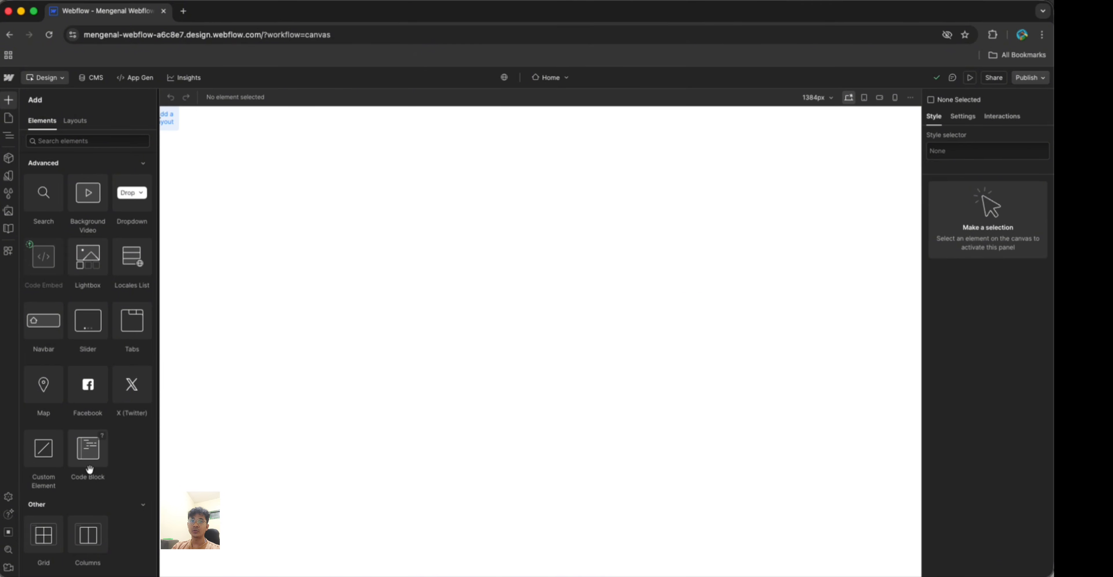
{"action": "scroll", "coordinate": [71, 521], "scroll_direction": "up", "scroll_amount": 10}
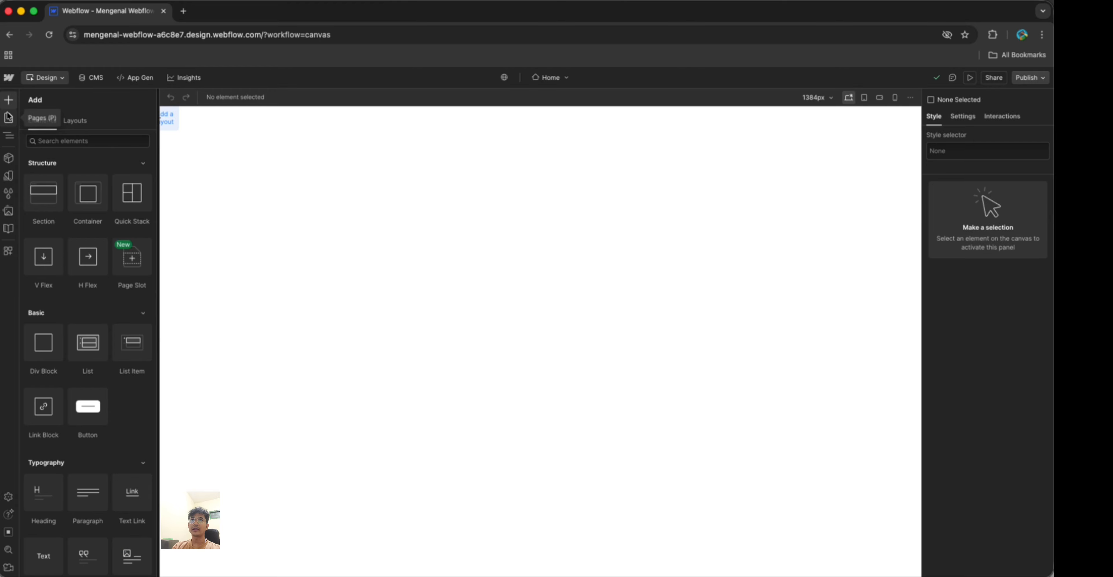
Create a new static page named "About Us"
{"action": "left_click", "coordinate": [9, 121]}
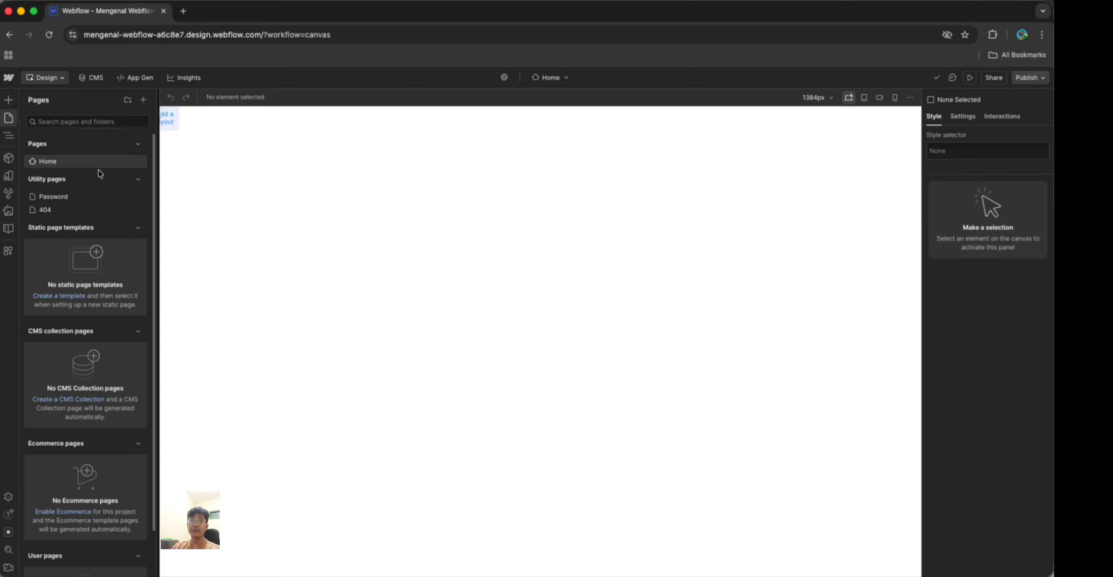
{"action": "left_click", "coordinate": [143, 100]}
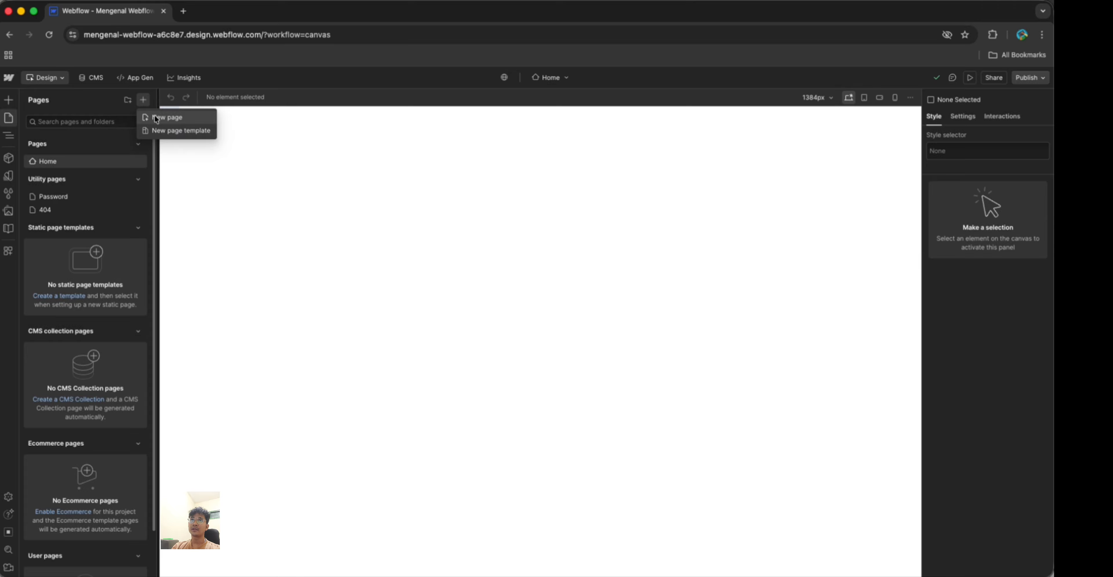
{"action": "left_click", "coordinate": [156, 117]}
{"action": "double_click", "coordinate": [193, 157]}
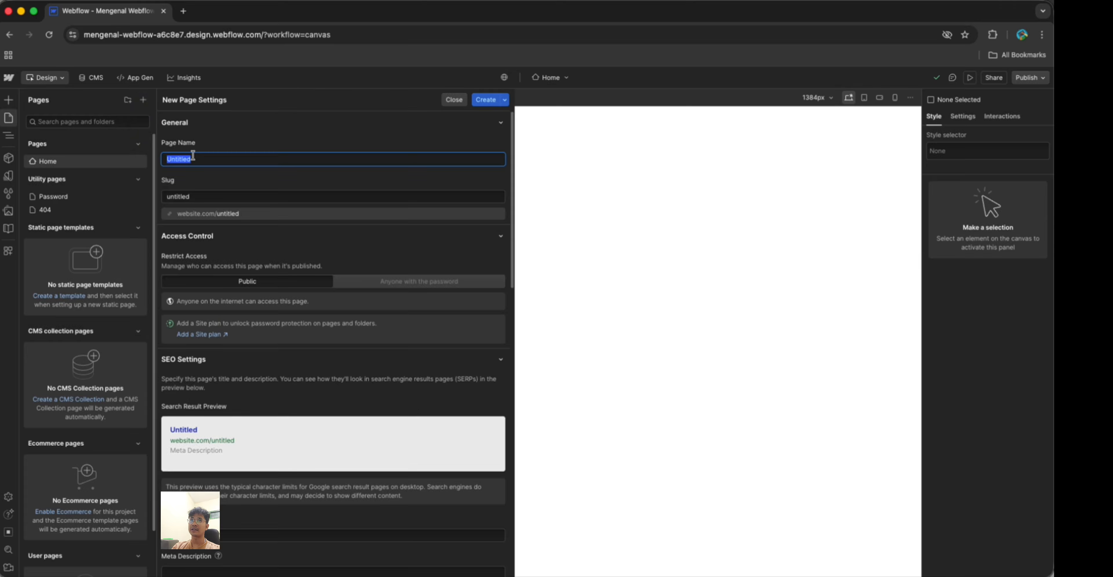
{"action": "type", "text": "About Us"}
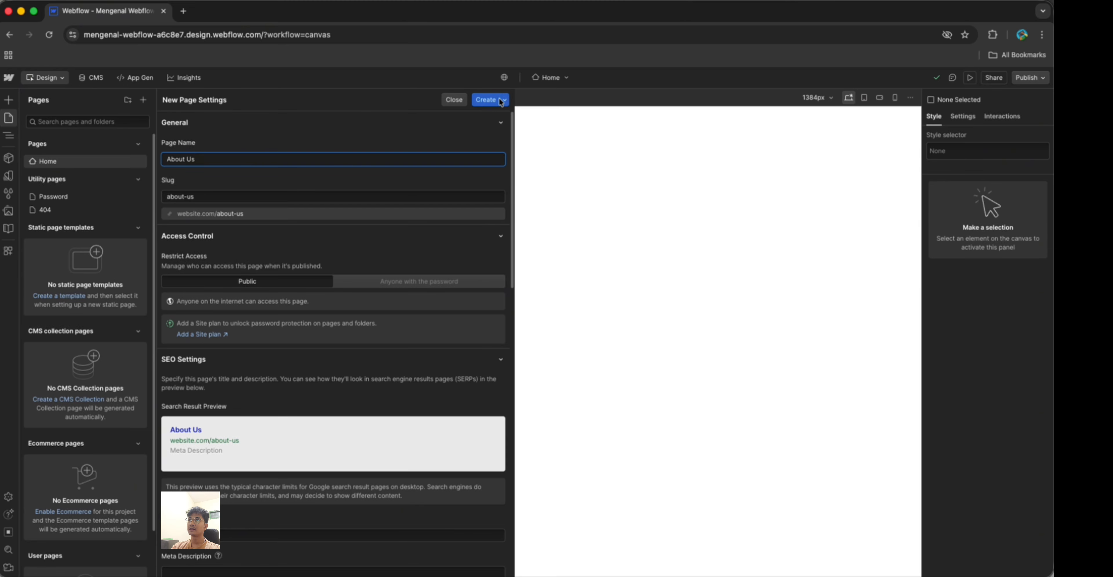
{"action": "left_click", "coordinate": [486, 99]}
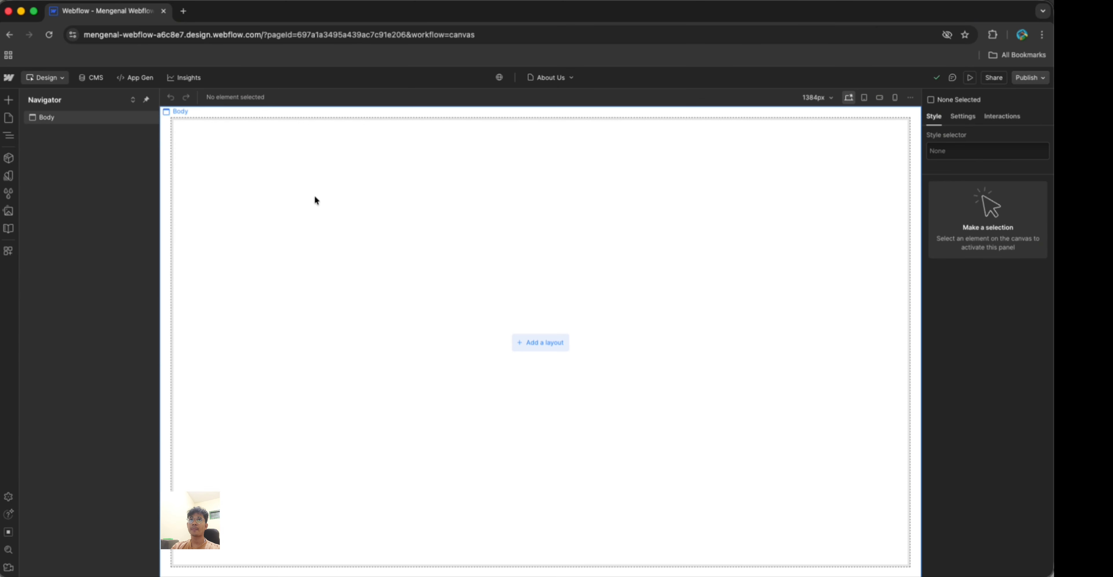
Create a page folder named "Soon"
{"action": "left_click", "coordinate": [9, 118]}
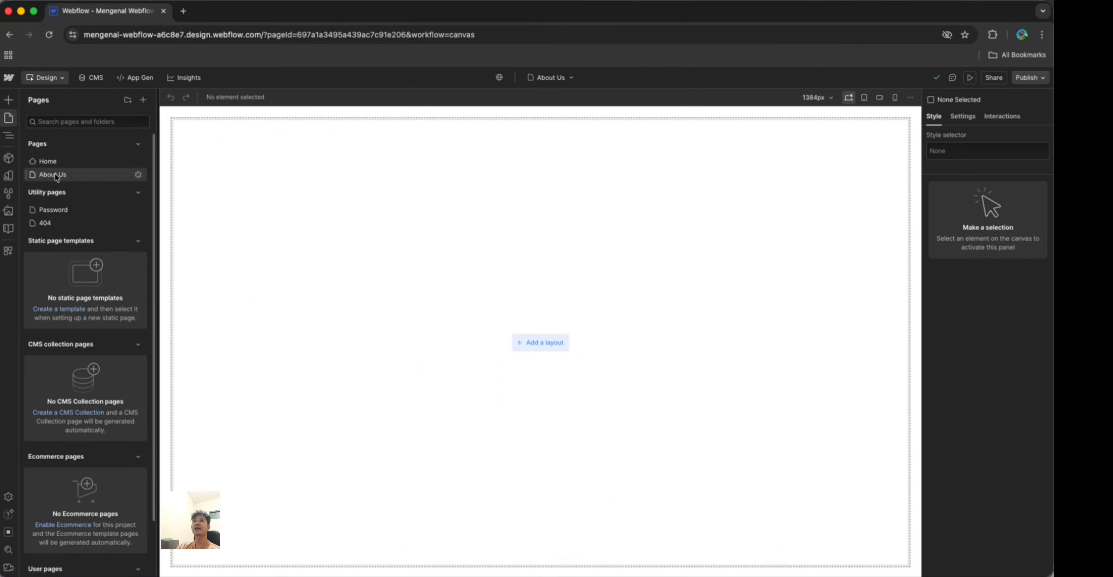
{"action": "left_click", "coordinate": [128, 100]}
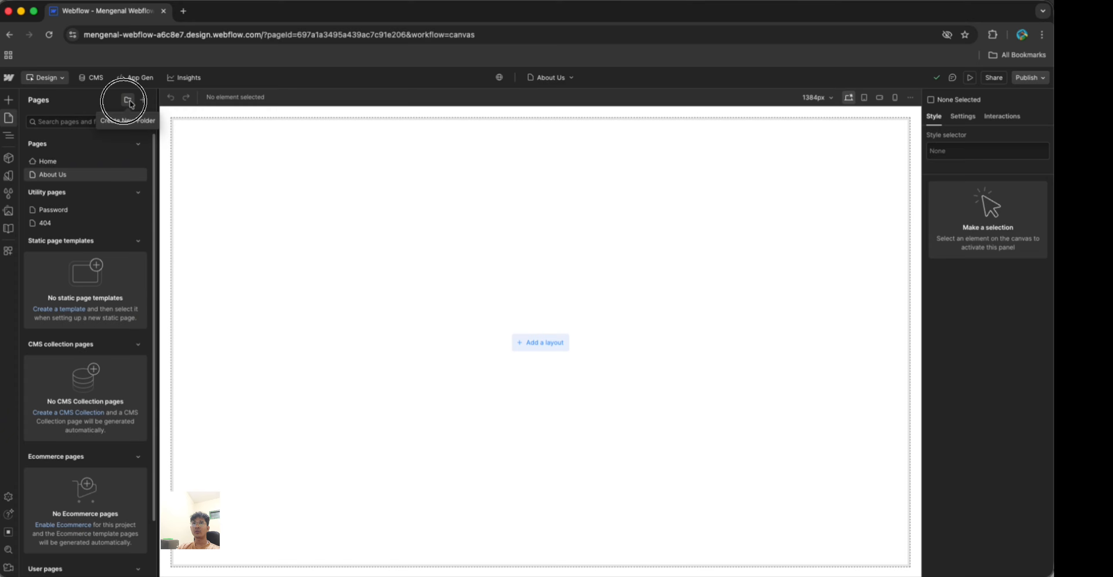
{"action": "double_click", "coordinate": [203, 141]}
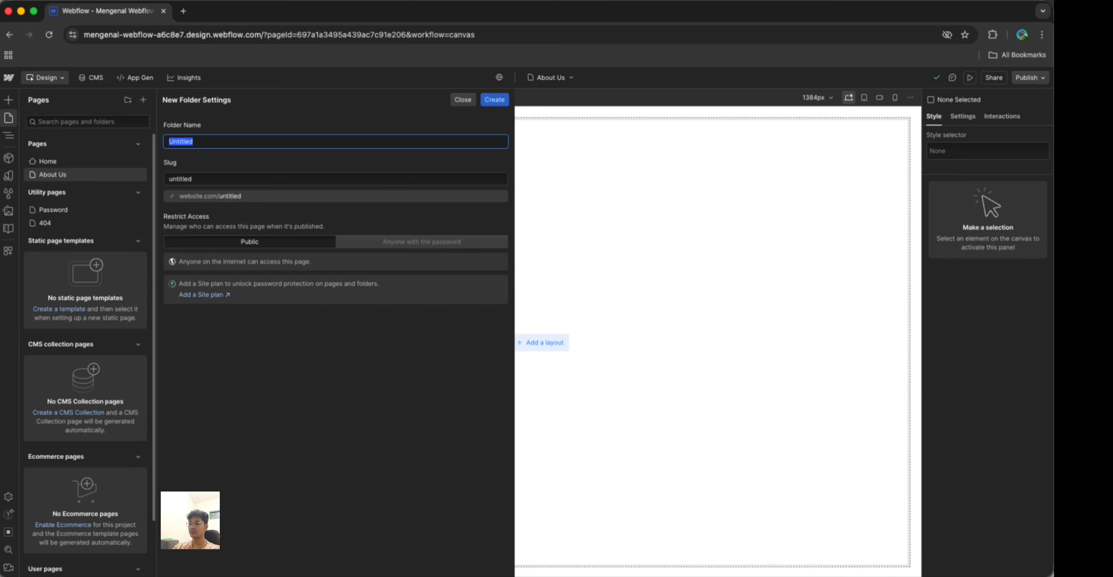
{"action": "type", "text": "Soon"}
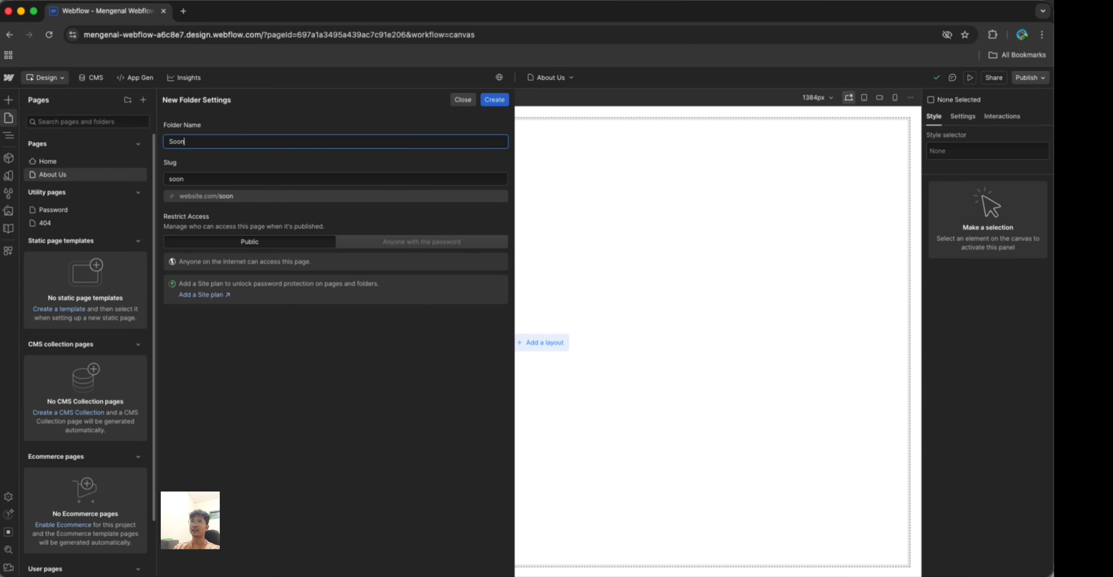
{"action": "left_click", "coordinate": [494, 99]}
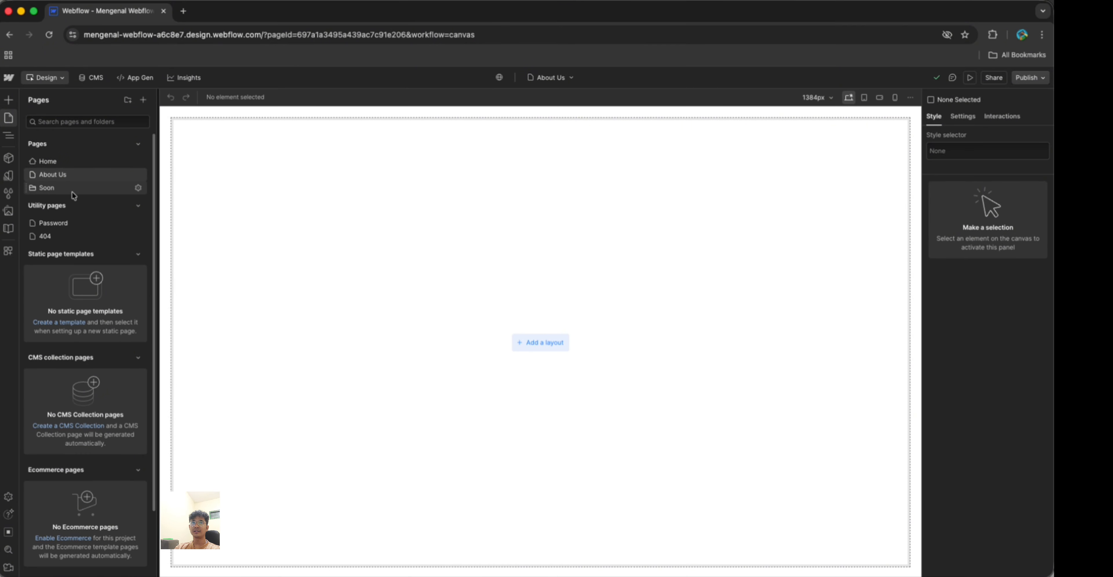
Move the About Us page into the Soon folder, accepting the URL change, and collapse and re-expand the folder
{"action": "mouse_move", "coordinate": [71, 182]}
{"action": "left_mouse_down"}
{"action": "mouse_move", "coordinate": [72, 193]}
{"action": "mouse_move", "coordinate": [20, 169]}
{"action": "mouse_move", "coordinate": [47, 174]}
{"action": "mouse_move", "coordinate": [34, 188]}
{"action": "mouse_move", "coordinate": [72, 176]}
{"action": "left_mouse_up"}
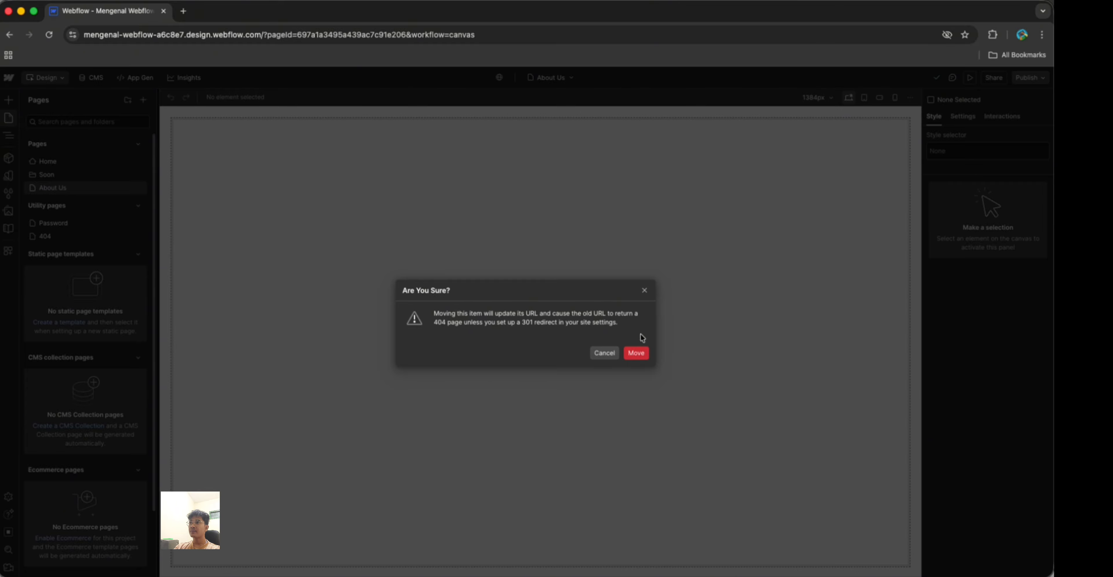
{"action": "left_click", "coordinate": [636, 353]}
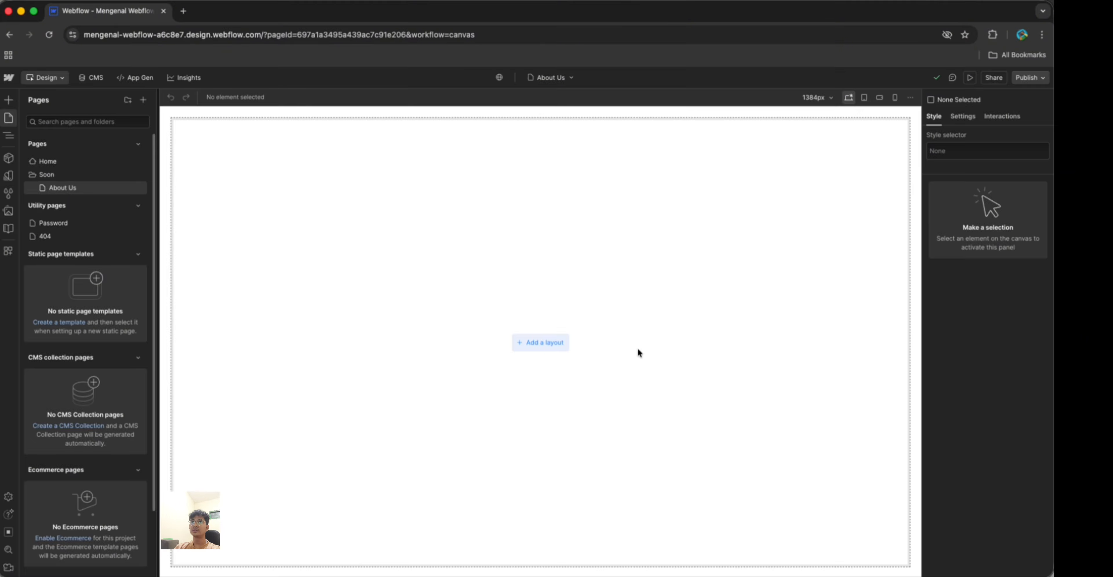
{"action": "left_click", "coordinate": [81, 176]}
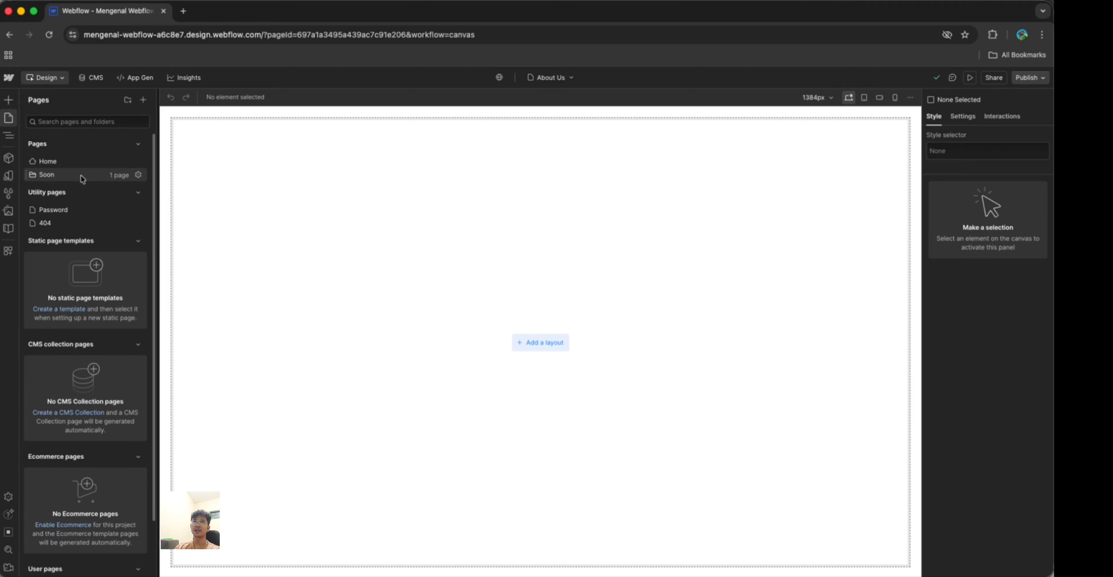
{"action": "left_click", "coordinate": [81, 176]}
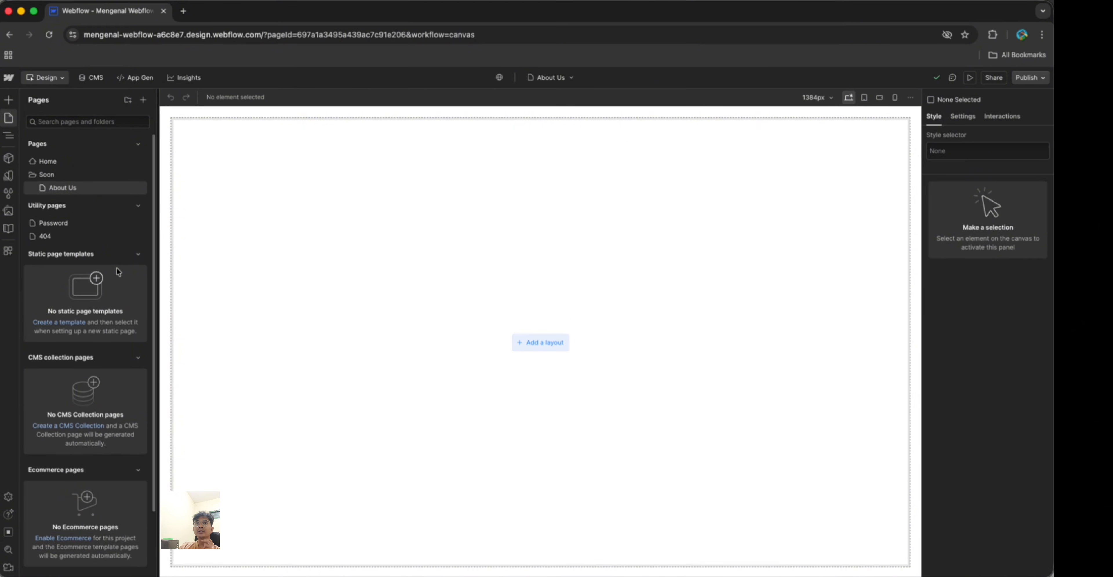
{"action": "scroll", "coordinate": [117, 268], "scroll_direction": "down", "scroll_amount": 2}
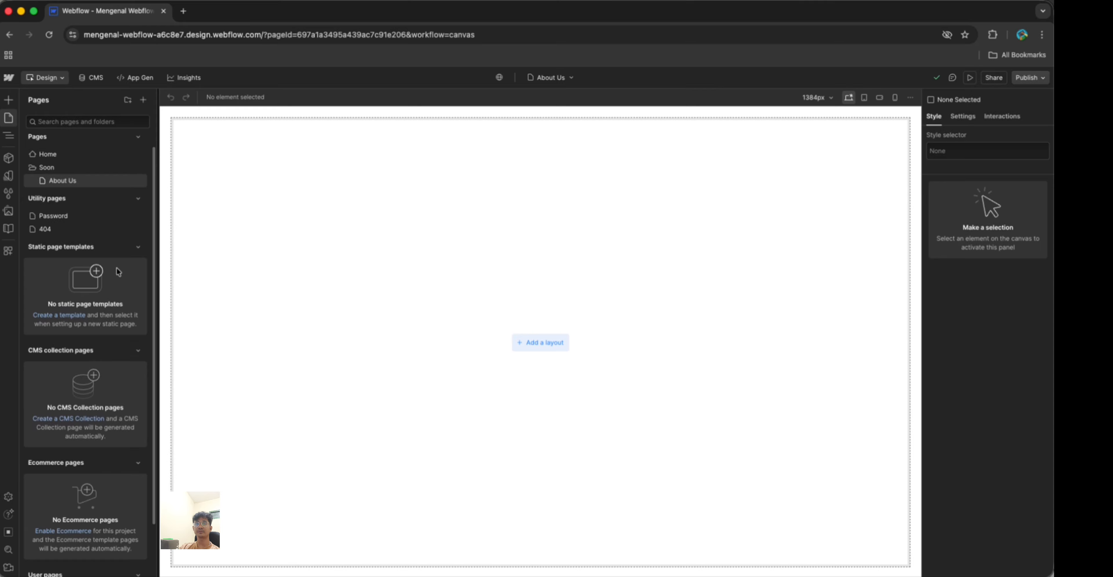
{"action": "scroll", "coordinate": [118, 271], "scroll_direction": "up", "scroll_amount": 1}
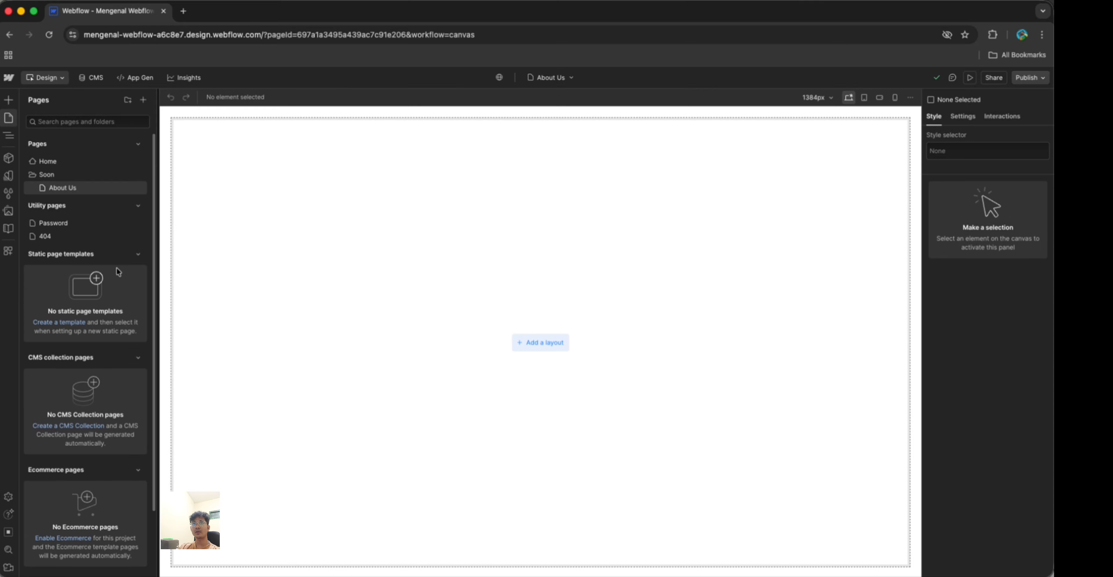
Select the About Us page's Body in the Navigator, and switch to the Home page with its element structure shown
{"action": "left_click", "coordinate": [9, 142]}
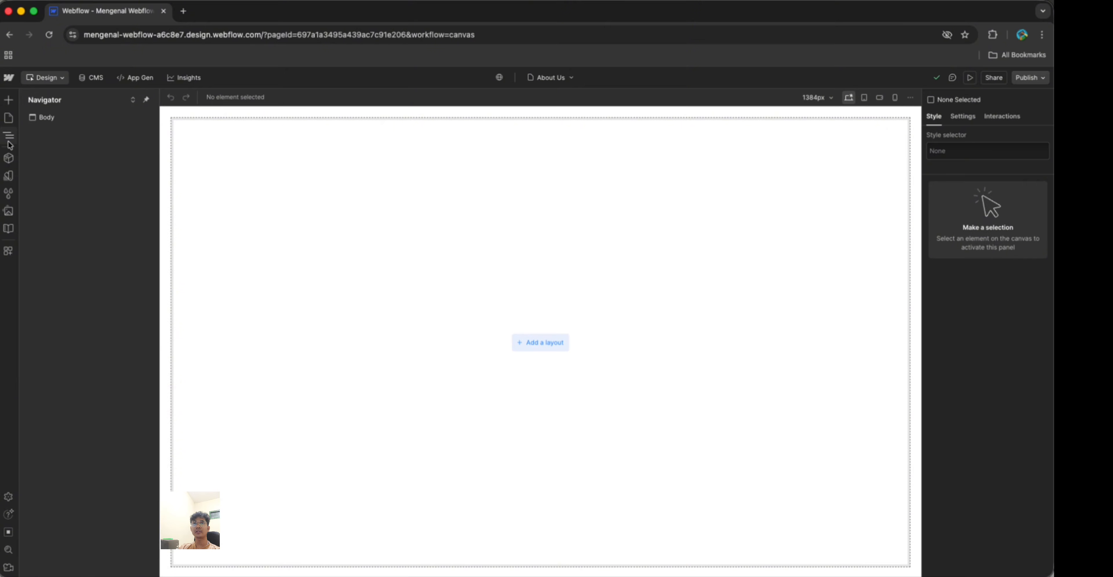
{"action": "left_click", "coordinate": [47, 118]}
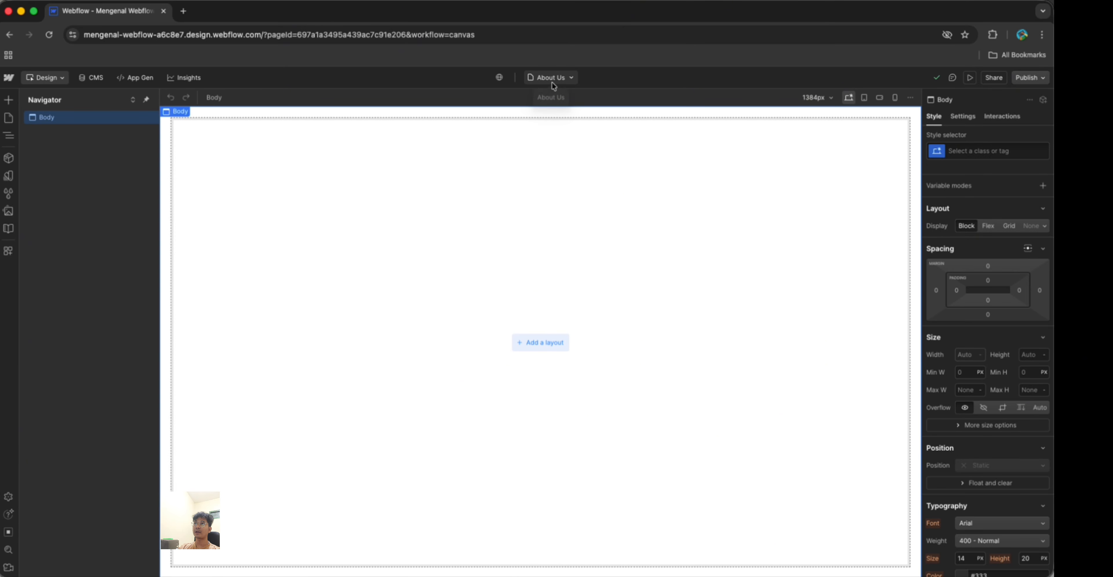
{"action": "left_click", "coordinate": [571, 82]}
{"action": "left_click", "coordinate": [554, 161]}
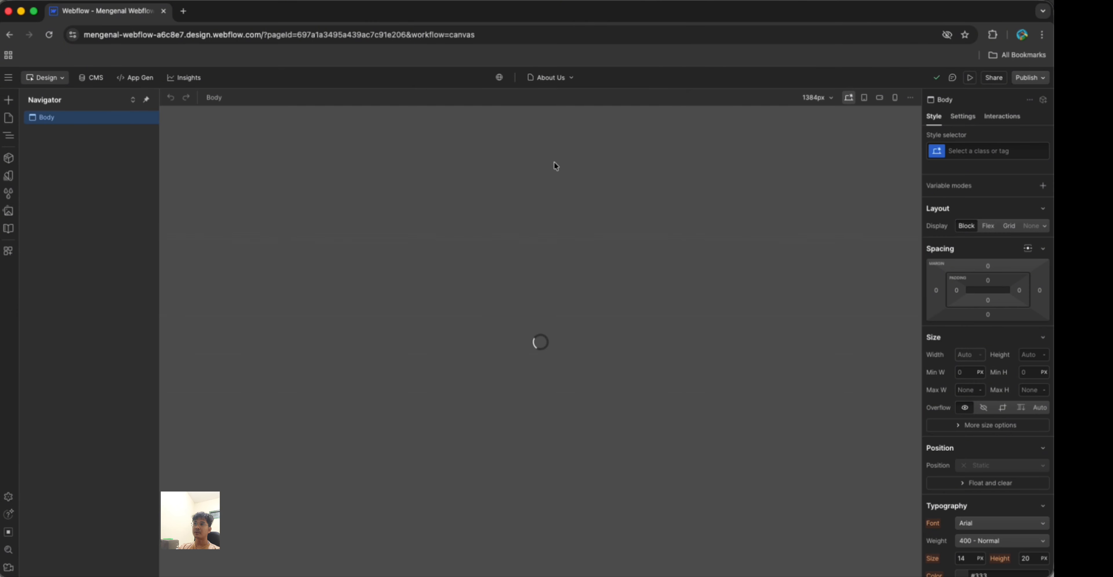
{"action": "left_click", "coordinate": [8, 118]}
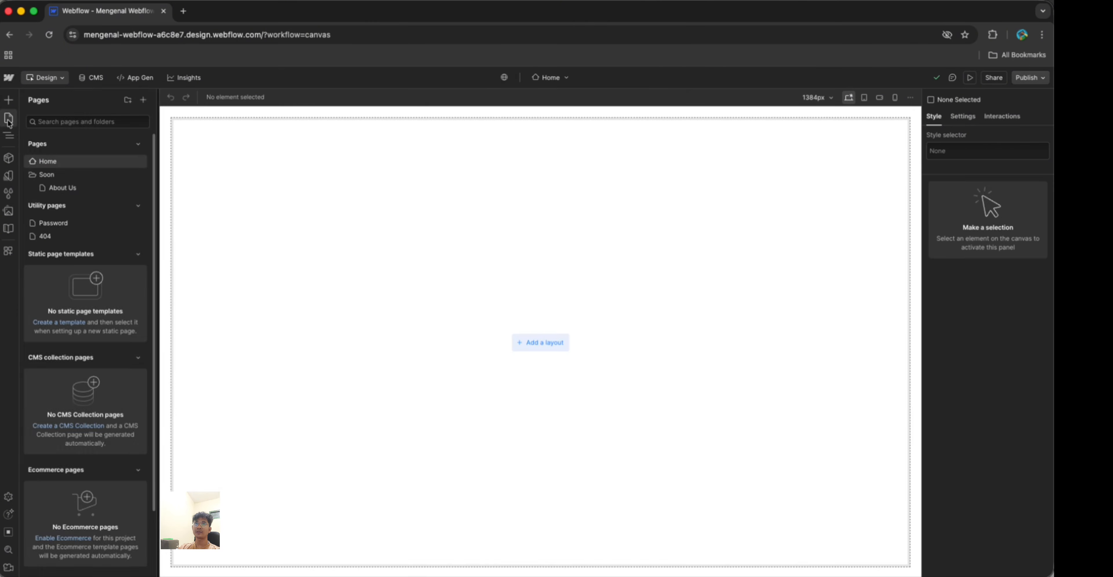
{"action": "left_click", "coordinate": [8, 135]}
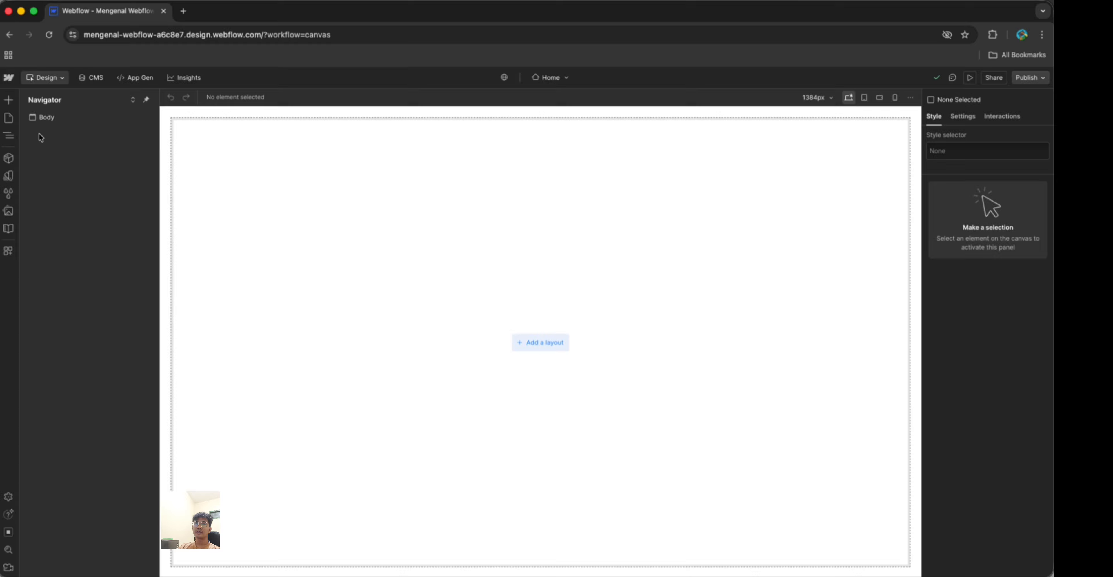
Select the Home page's Body, switch to the About Us page, and view its element structure and the page list
{"action": "left_click", "coordinate": [58, 122]}
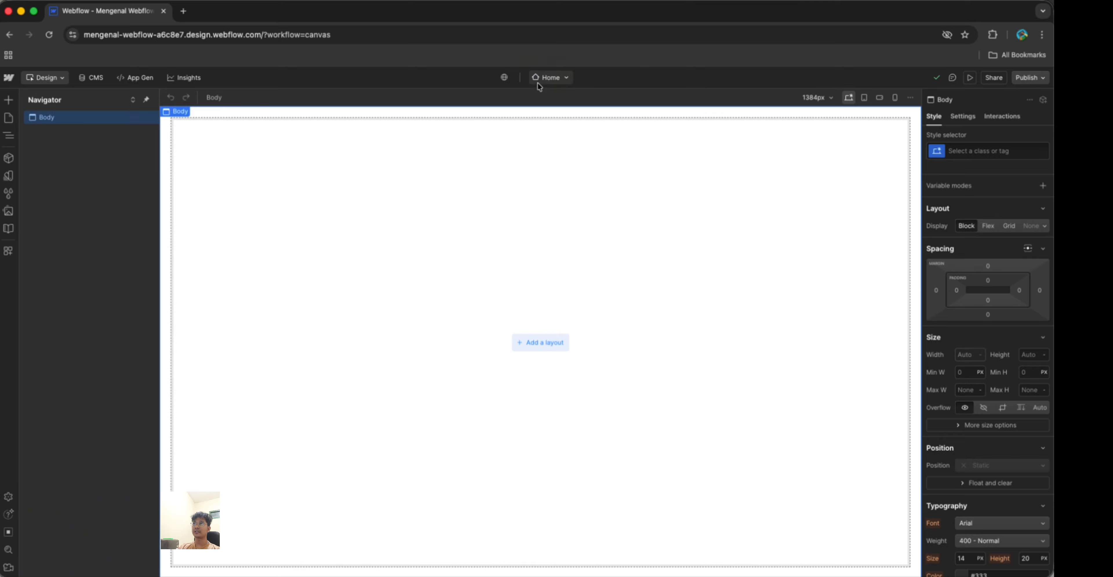
{"action": "left_click", "coordinate": [561, 81]}
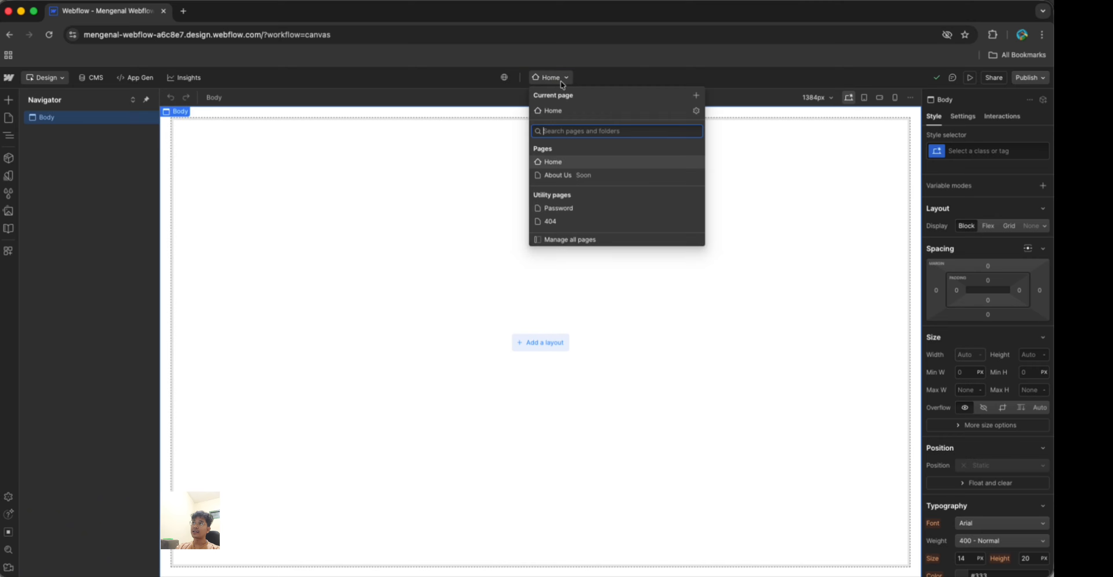
{"action": "left_click", "coordinate": [548, 176]}
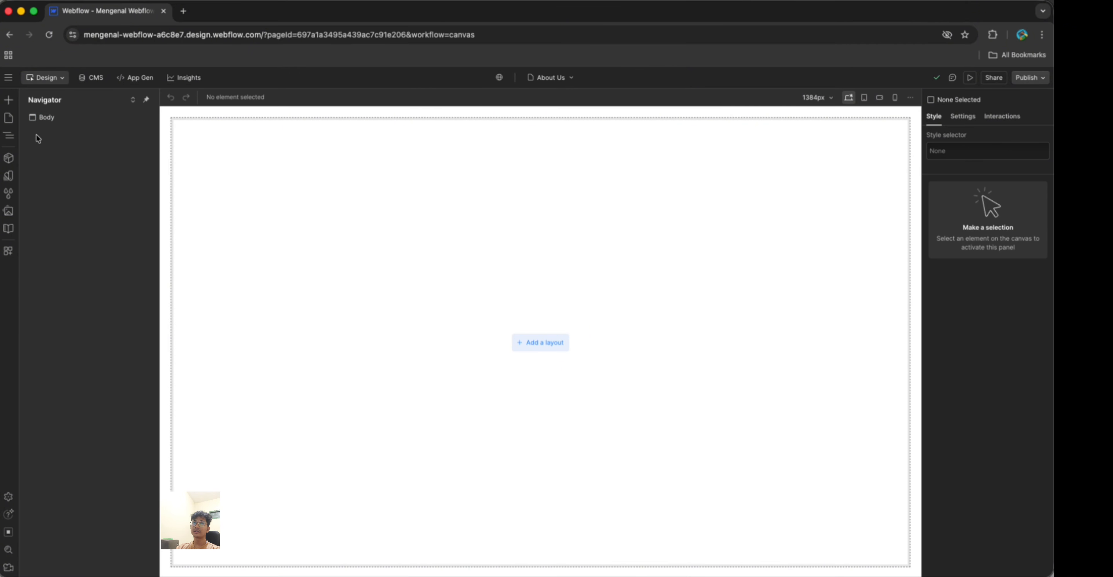
{"action": "left_click", "coordinate": [10, 135]}
{"action": "left_click", "coordinate": [10, 135]}
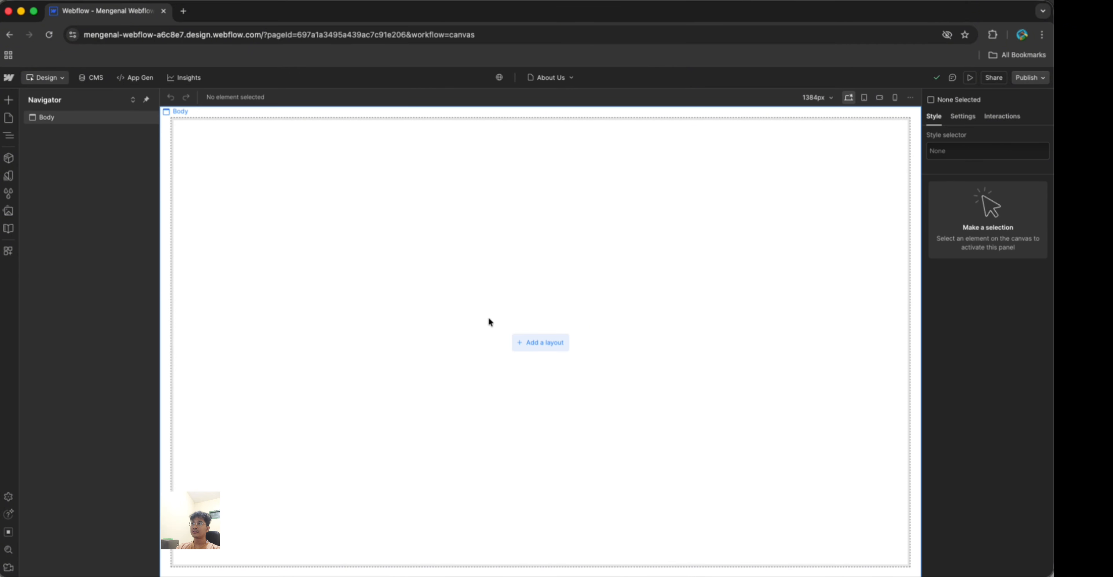
{"action": "left_click", "coordinate": [9, 117]}
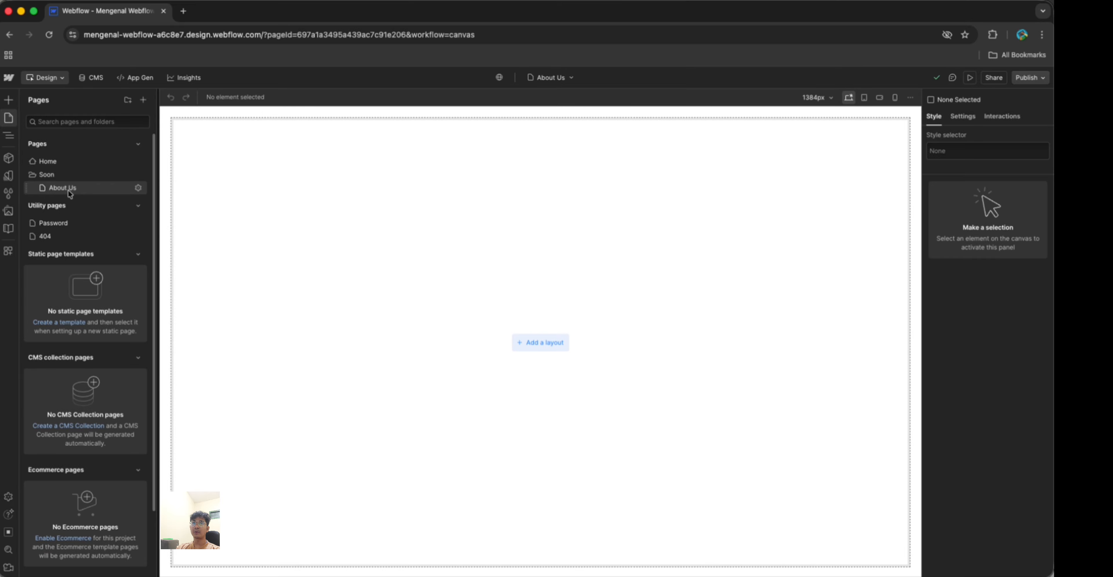
Switch back to the Home page and view the page list and the page's element structure
{"action": "left_click", "coordinate": [562, 80]}
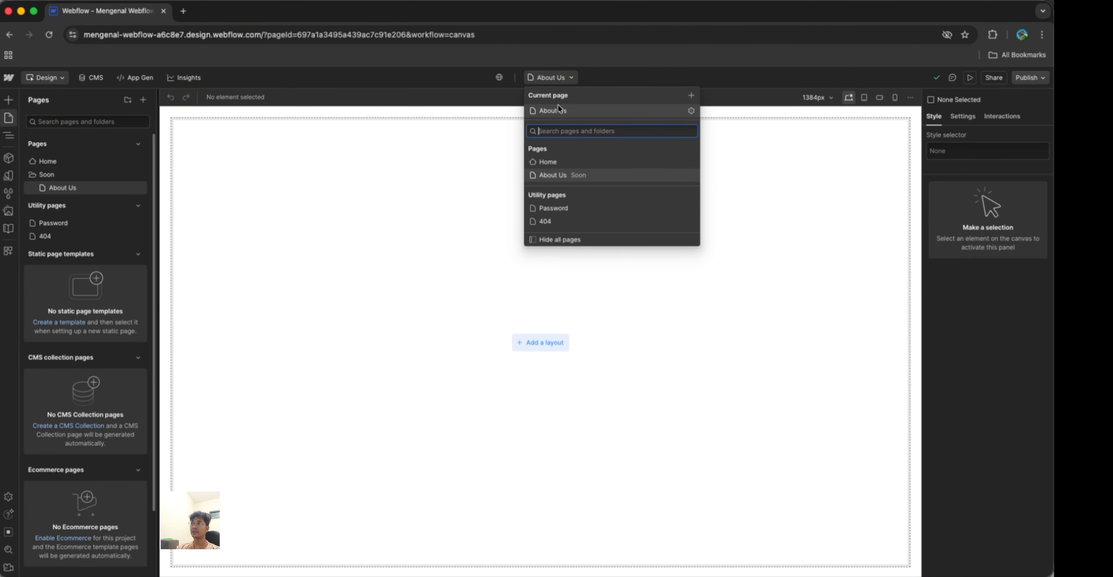
{"action": "left_click", "coordinate": [549, 162]}
{"action": "left_click", "coordinate": [11, 134]}
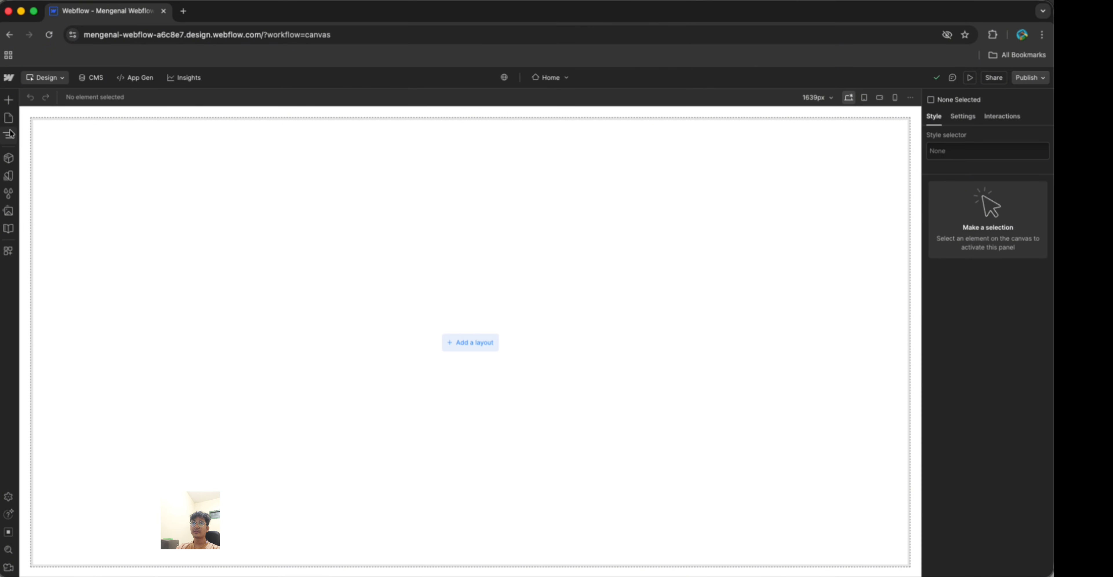
{"action": "left_click", "coordinate": [10, 134]}
{"action": "left_click", "coordinate": [9, 118]}
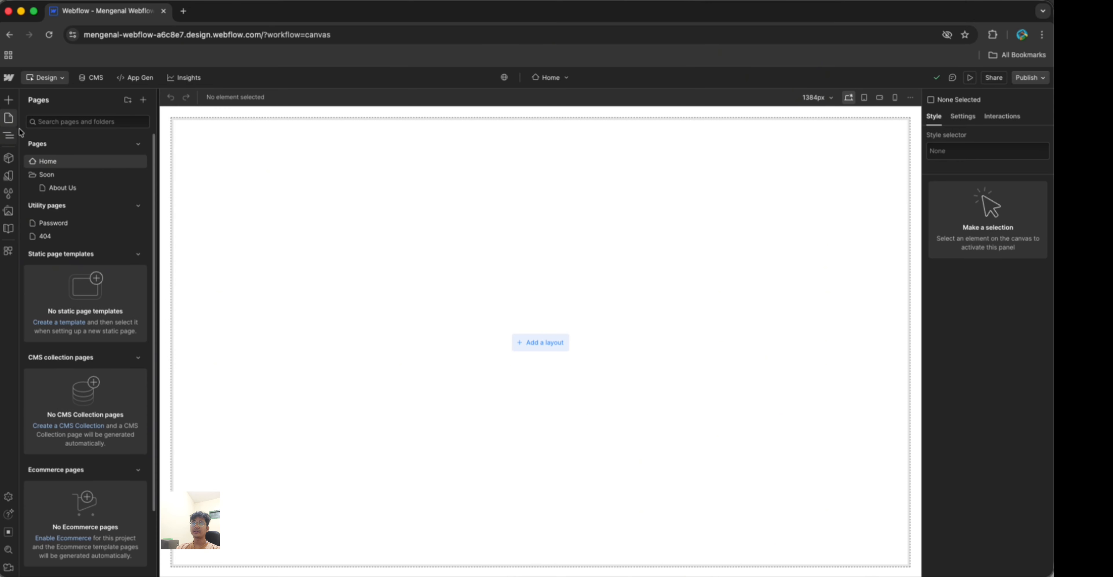
{"action": "left_click", "coordinate": [9, 136]}
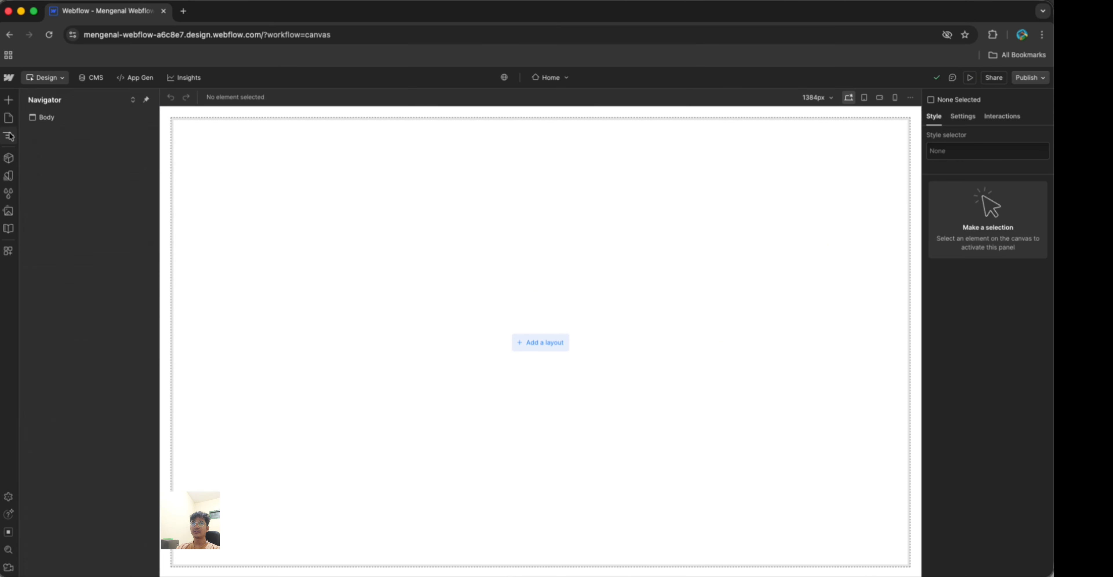
Look at the site's components and open the Base collection of variables
{"action": "left_click", "coordinate": [9, 158]}
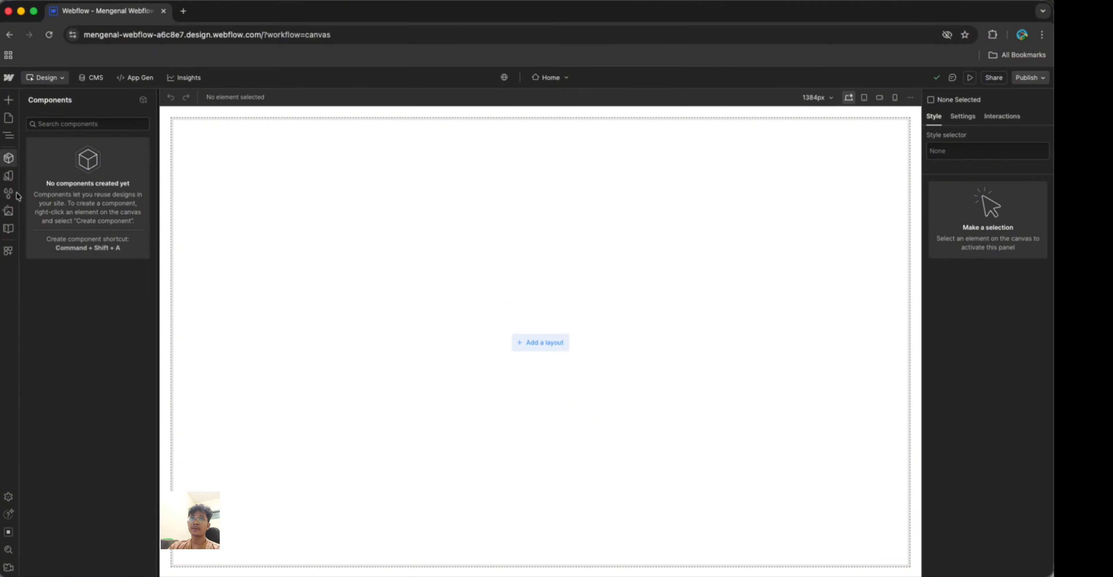
{"action": "left_click", "coordinate": [9, 177]}
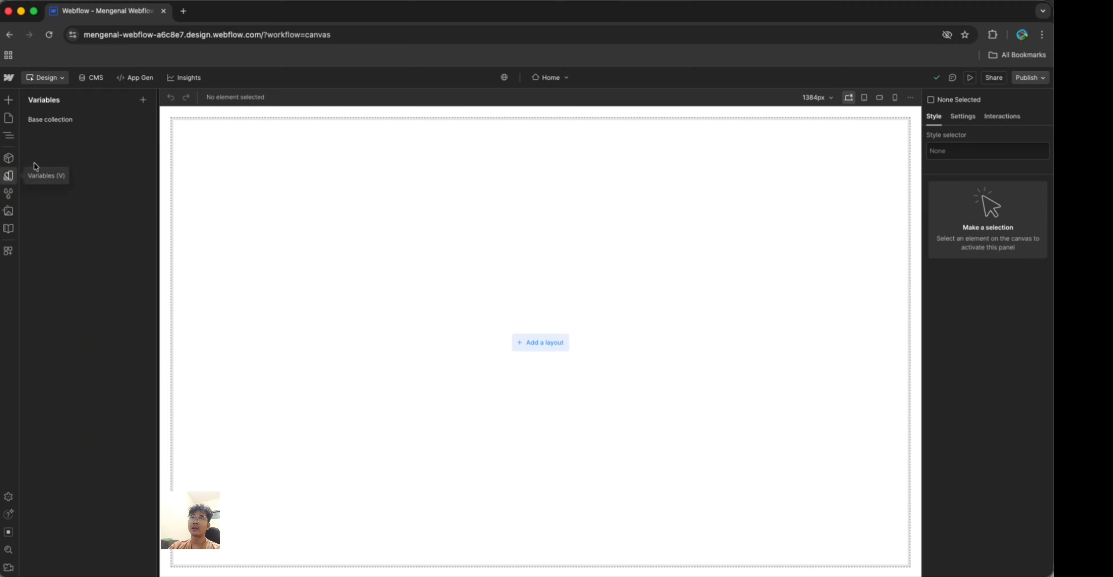
{"action": "left_click", "coordinate": [75, 120]}
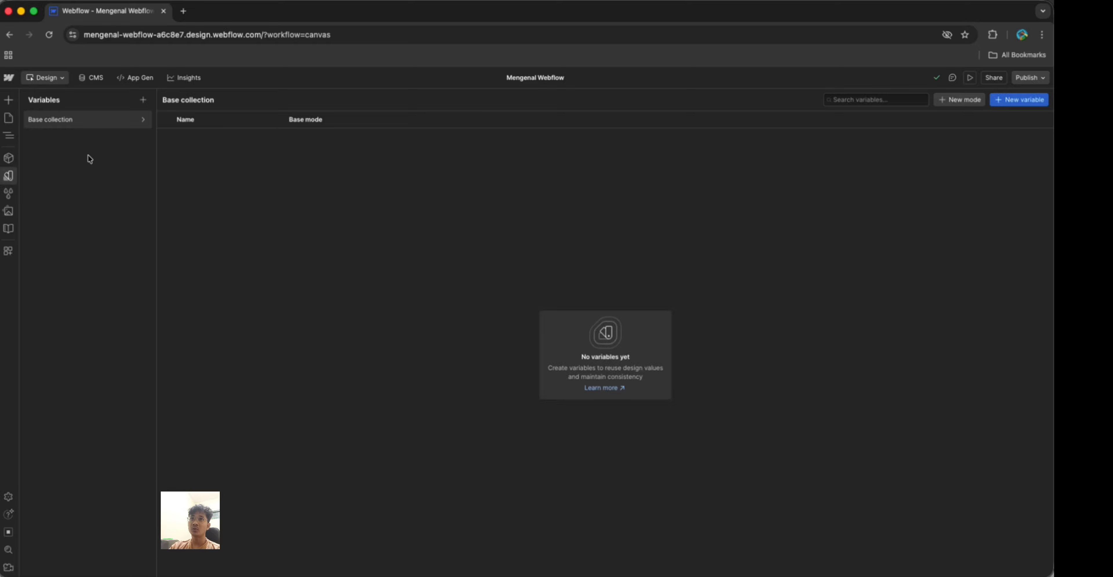
Create a variable collection named "Typography" and look at its new mode options without creating a mode
{"action": "left_click", "coordinate": [142, 100]}
{"action": "left_click", "coordinate": [503, 325]}
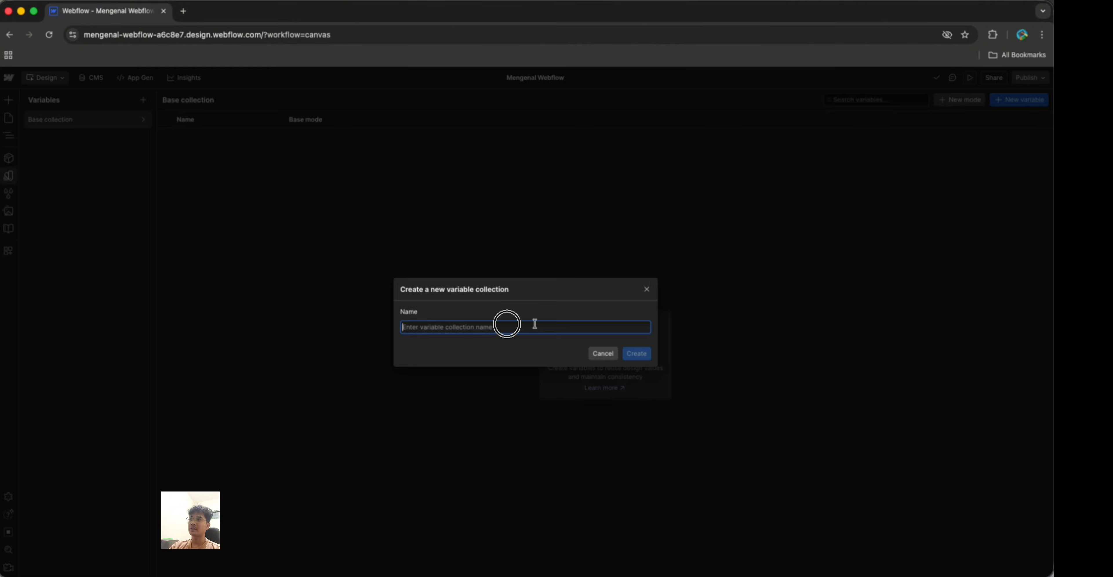
{"action": "type", "text": "Typog"}
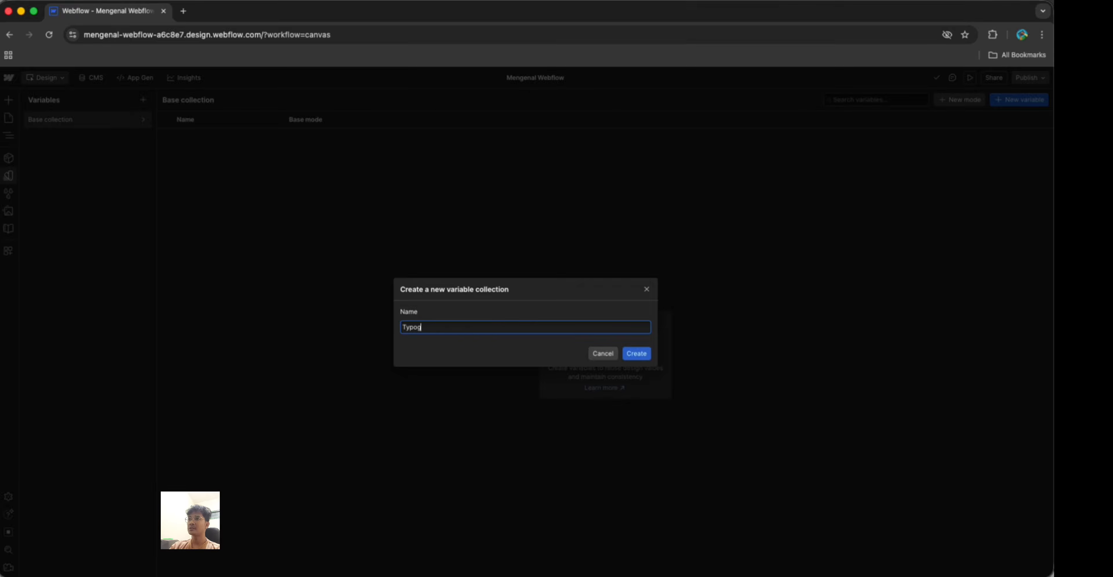
{"action": "type", "text": "raphy"}
{"action": "left_click", "coordinate": [647, 359]}
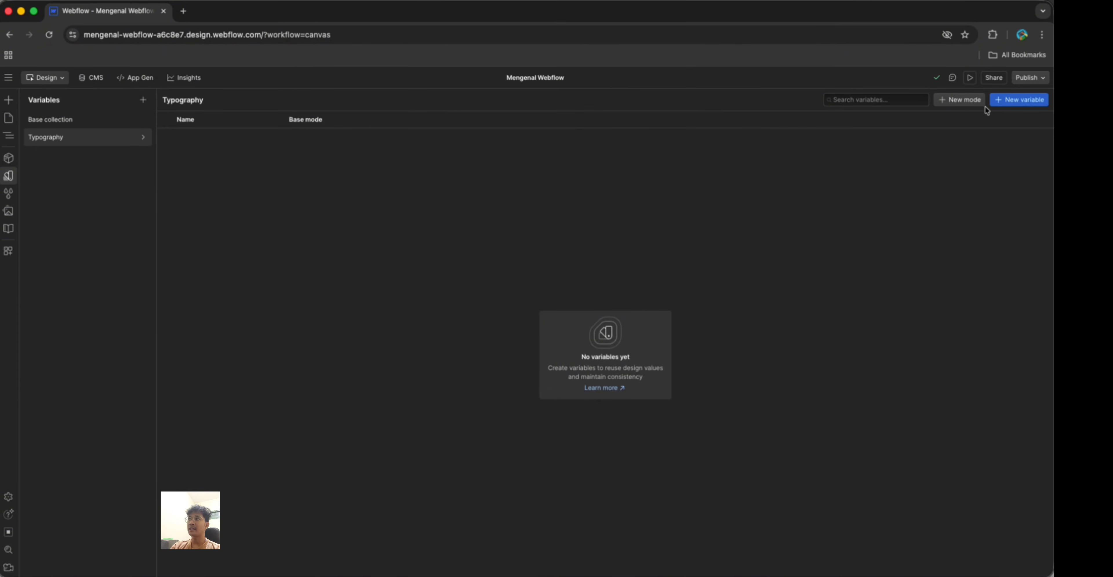
{"action": "left_click", "coordinate": [963, 102]}
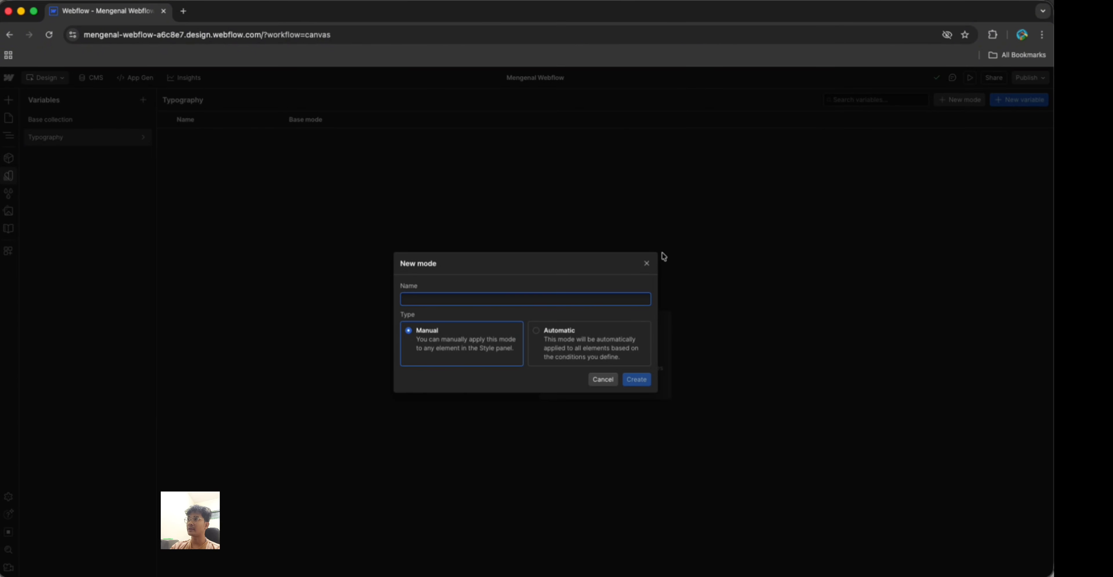
{"action": "left_click", "coordinate": [647, 264]}
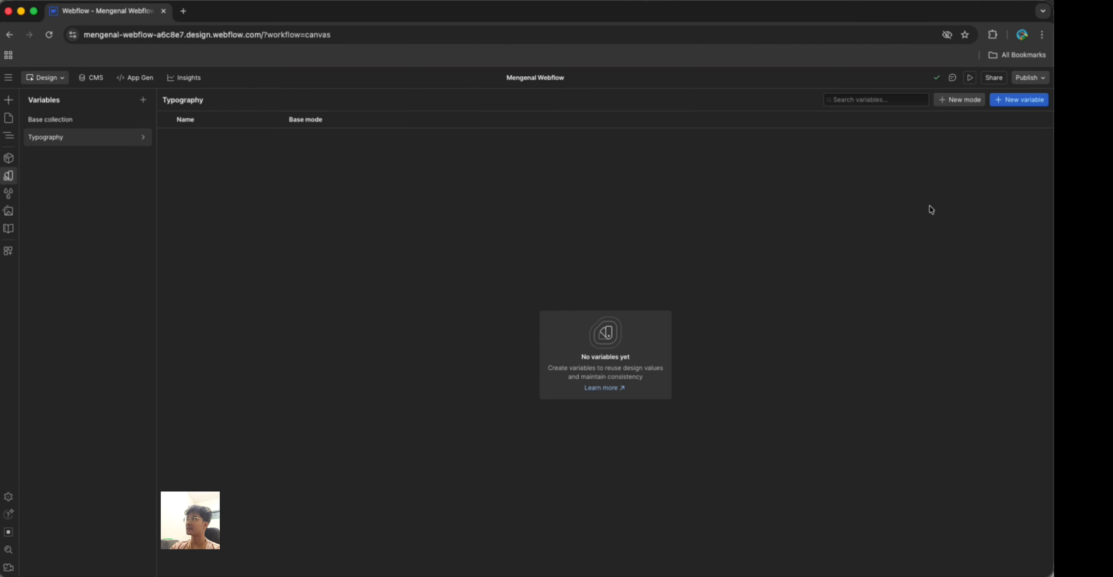
Add a color variable named "Brand" to the Typography collection
{"action": "left_click", "coordinate": [1005, 106]}
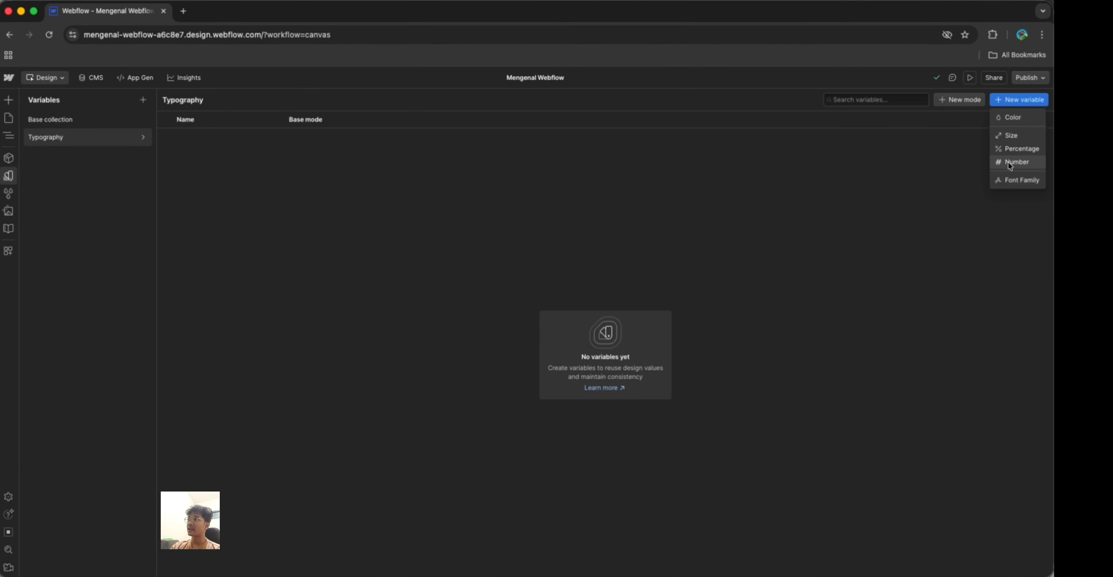
{"action": "left_click", "coordinate": [1014, 118]}
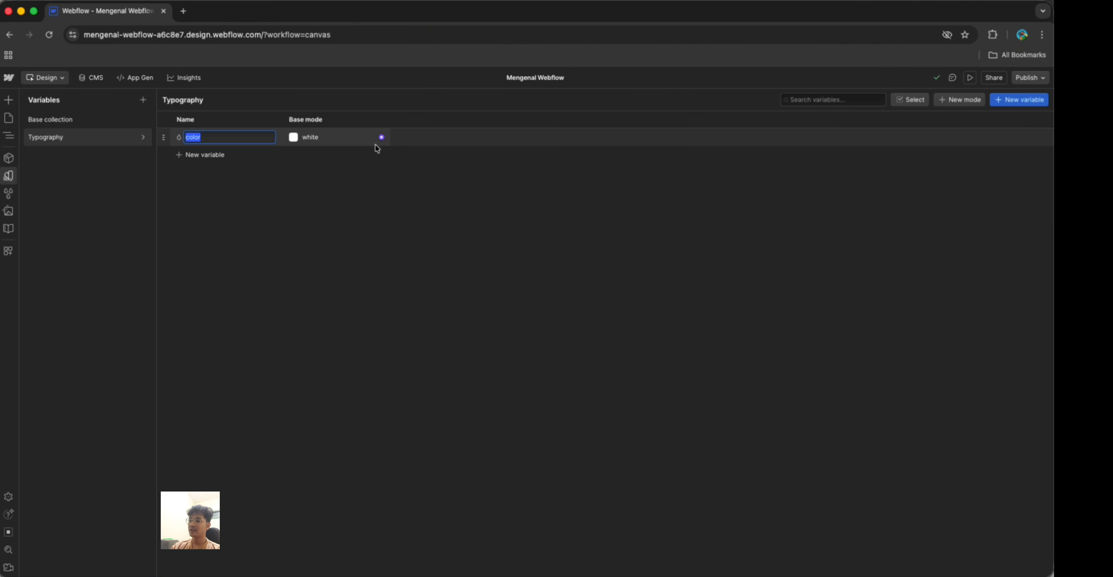
{"action": "key", "text": "BackSpace"}
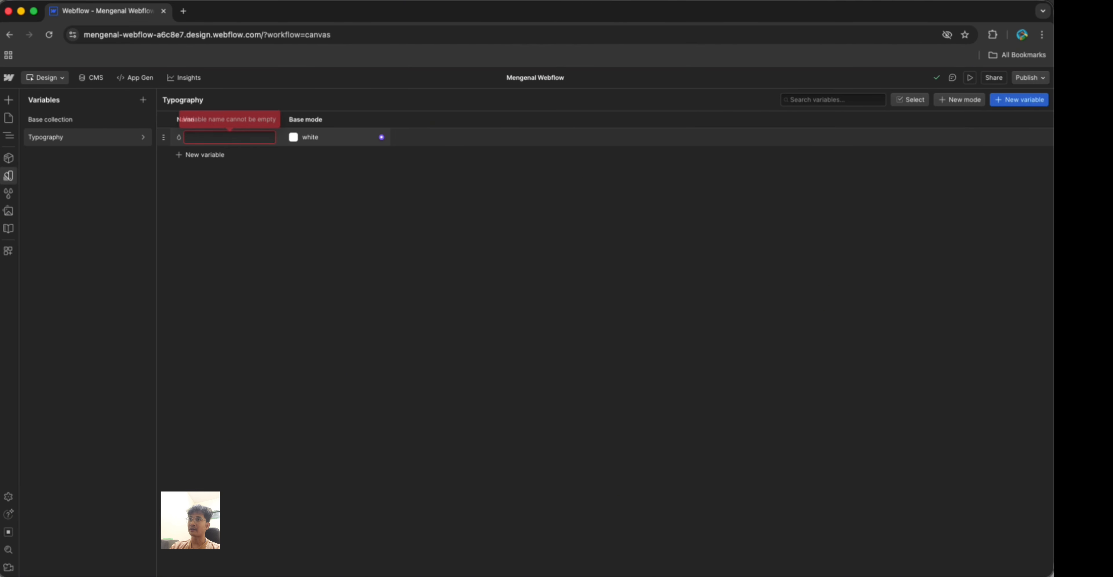
{"action": "type", "text": "Brand"}
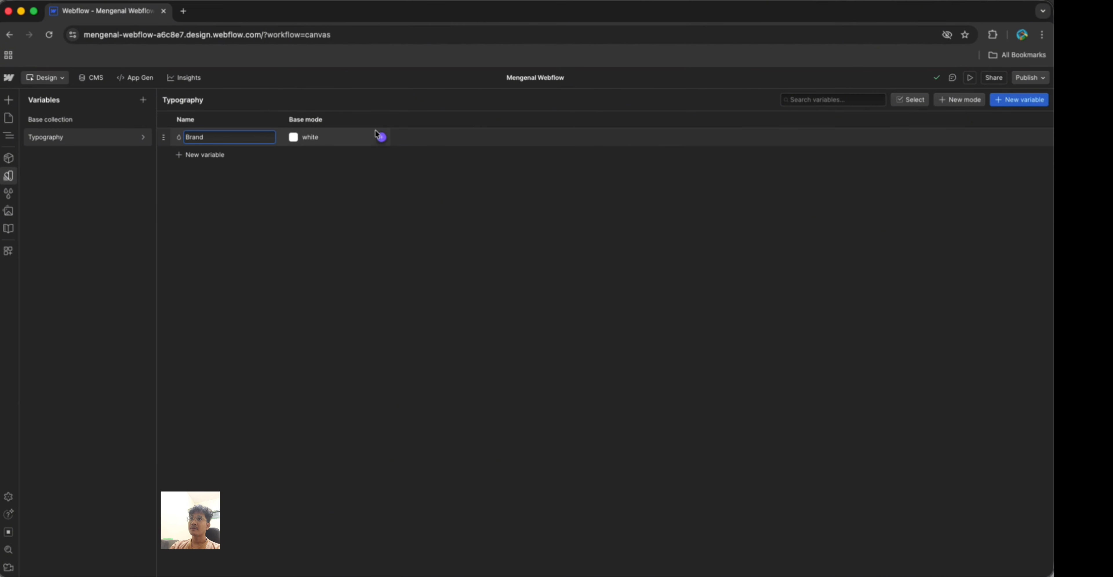
Set the Brand variable's base mode color to #855151
{"action": "left_click", "coordinate": [293, 137]}
{"action": "left_click_drag", "start_coordinate": [311, 176], "coordinate": [280, 188]}
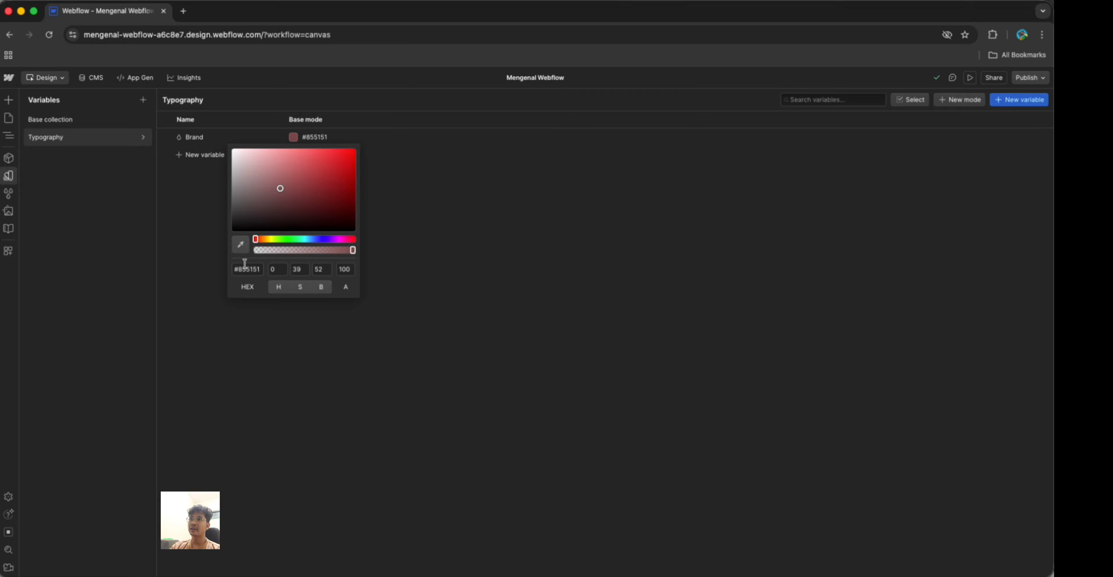
{"action": "left_click", "coordinate": [243, 268]}
{"action": "left_click", "coordinate": [474, 225]}
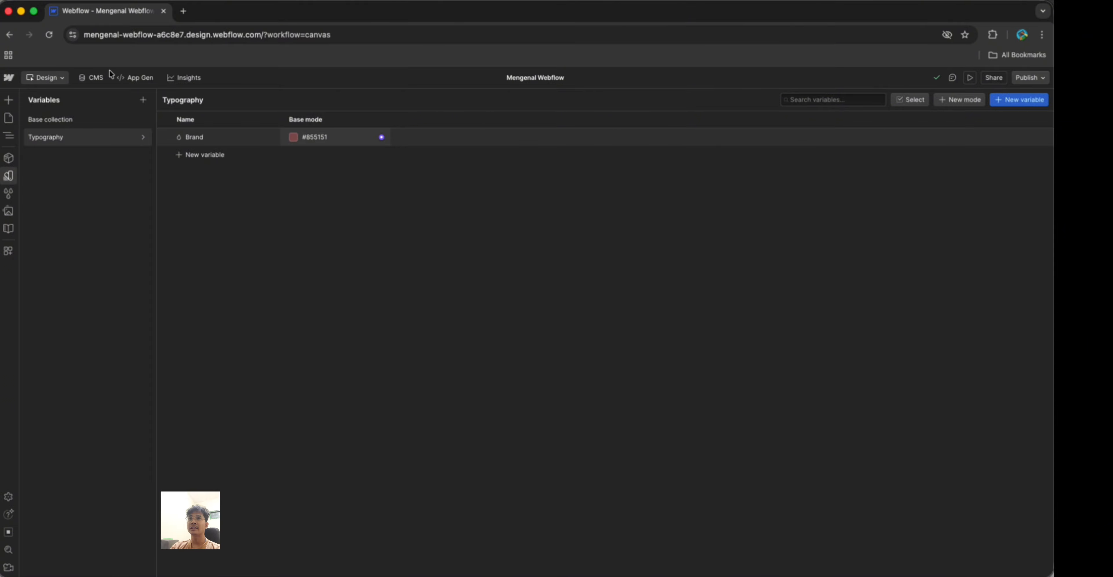
{"action": "left_click", "coordinate": [96, 123]}
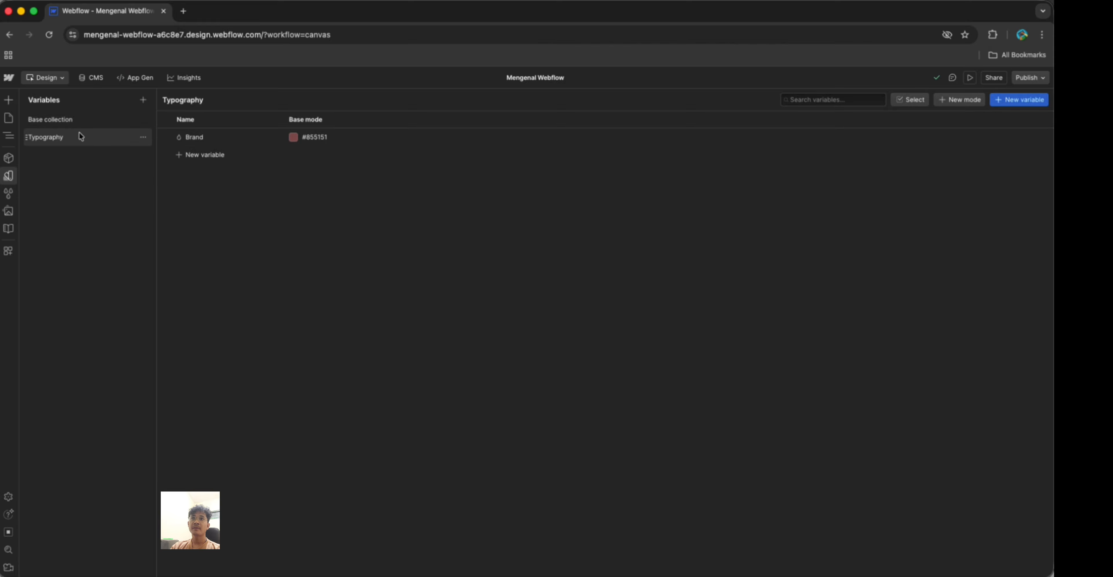
View the site's style selectors and check for unused styles
{"action": "left_click", "coordinate": [12, 193]}
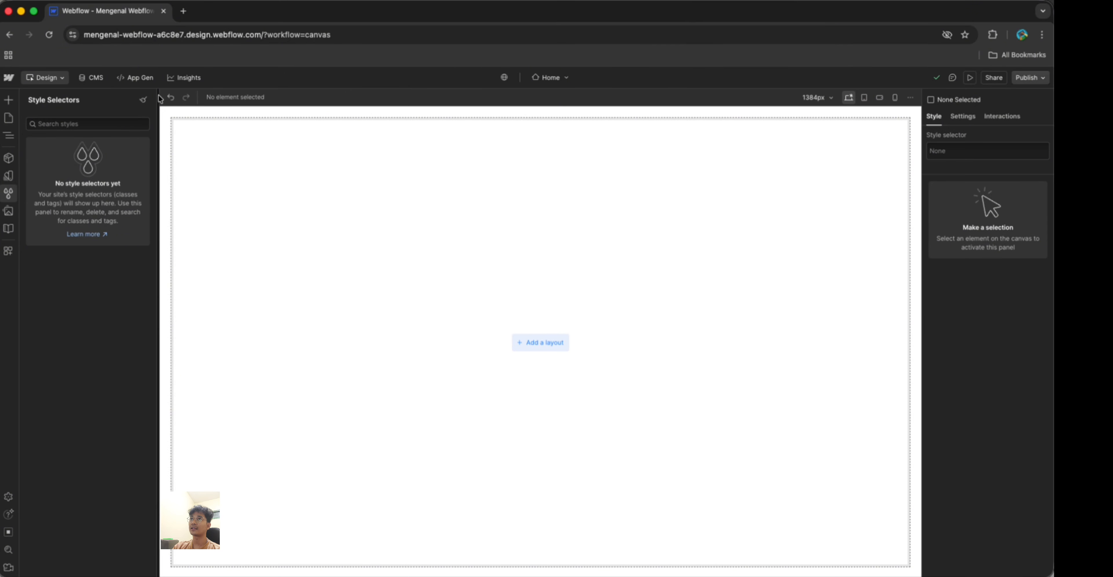
{"action": "left_click", "coordinate": [143, 102]}
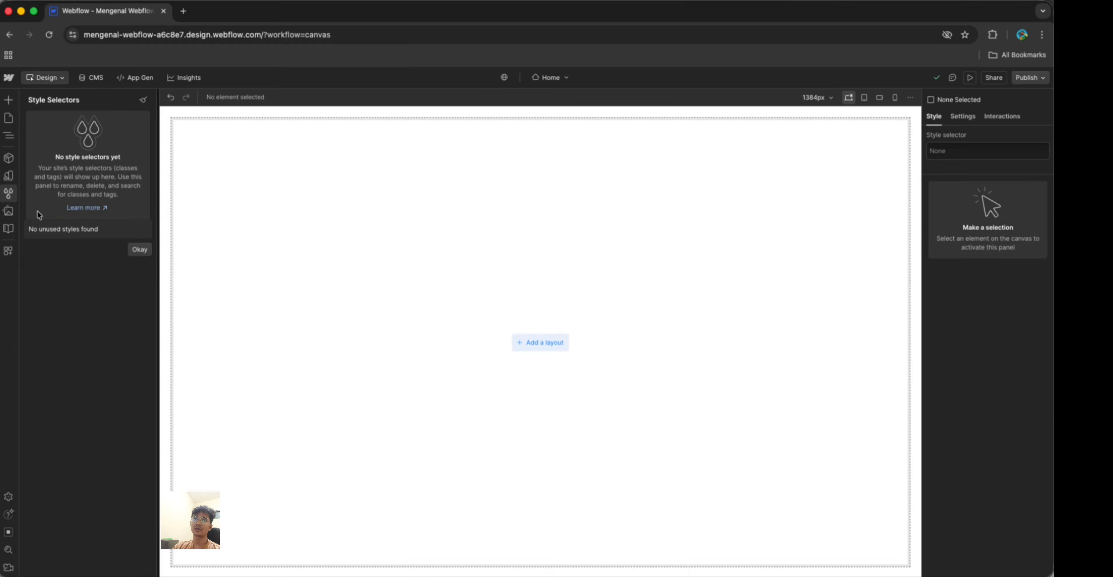
Examine the asset type filters, the upload file picker and the expanded assets view without uploading a file
{"action": "left_click", "coordinate": [8, 212]}
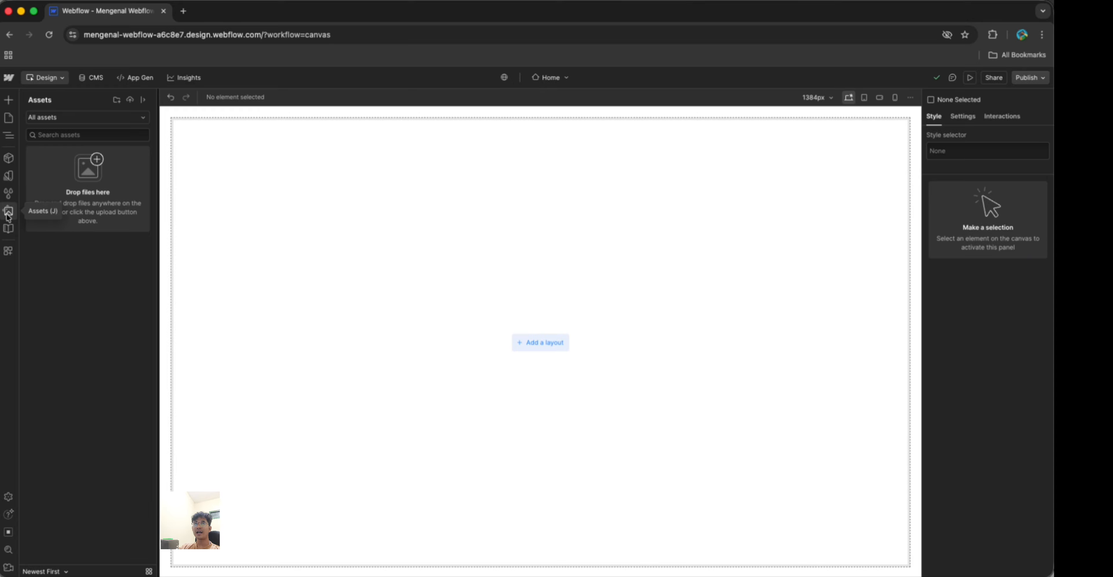
{"action": "left_click", "coordinate": [78, 118]}
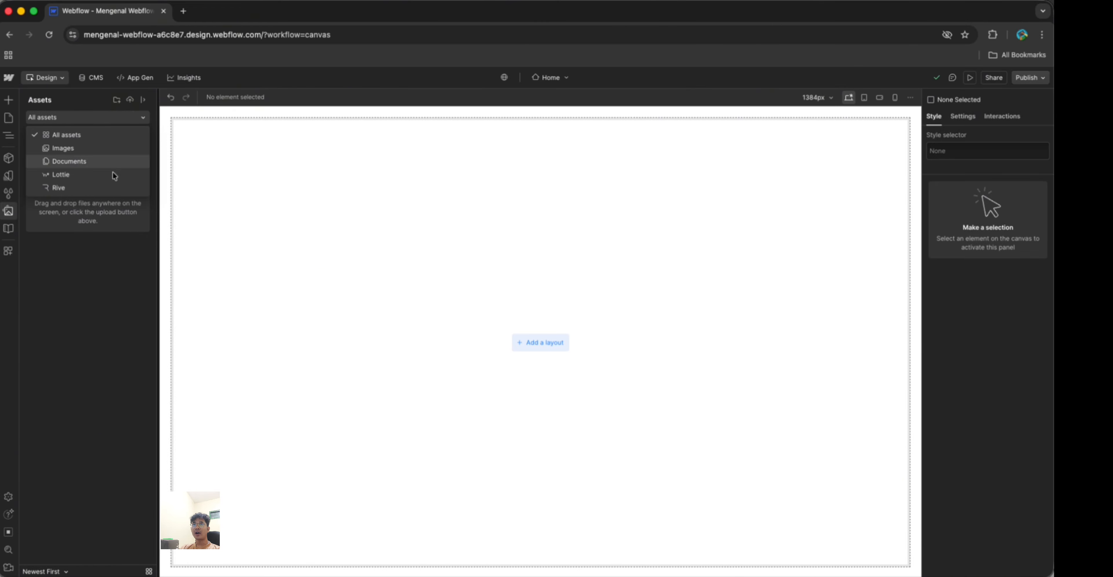
{"action": "left_click", "coordinate": [94, 245]}
{"action": "left_click", "coordinate": [131, 99]}
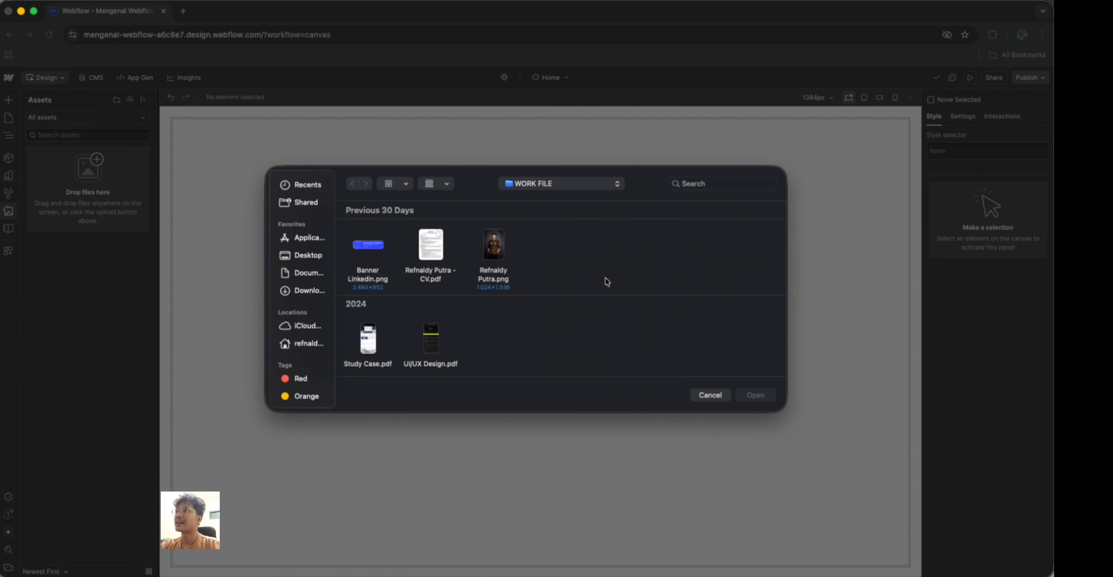
{"action": "left_click", "coordinate": [710, 395]}
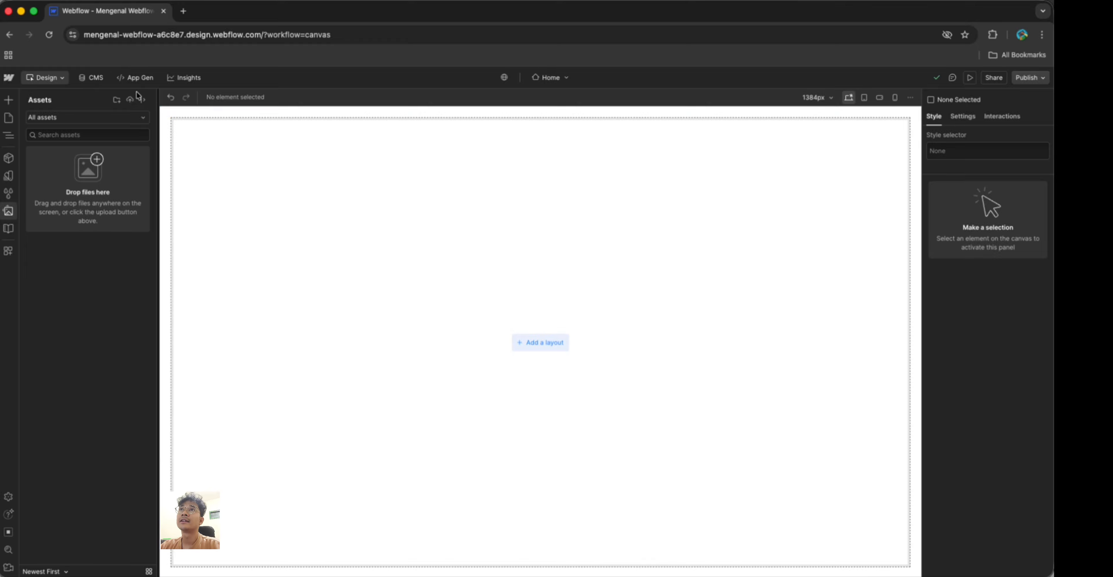
{"action": "left_click", "coordinate": [141, 99]}
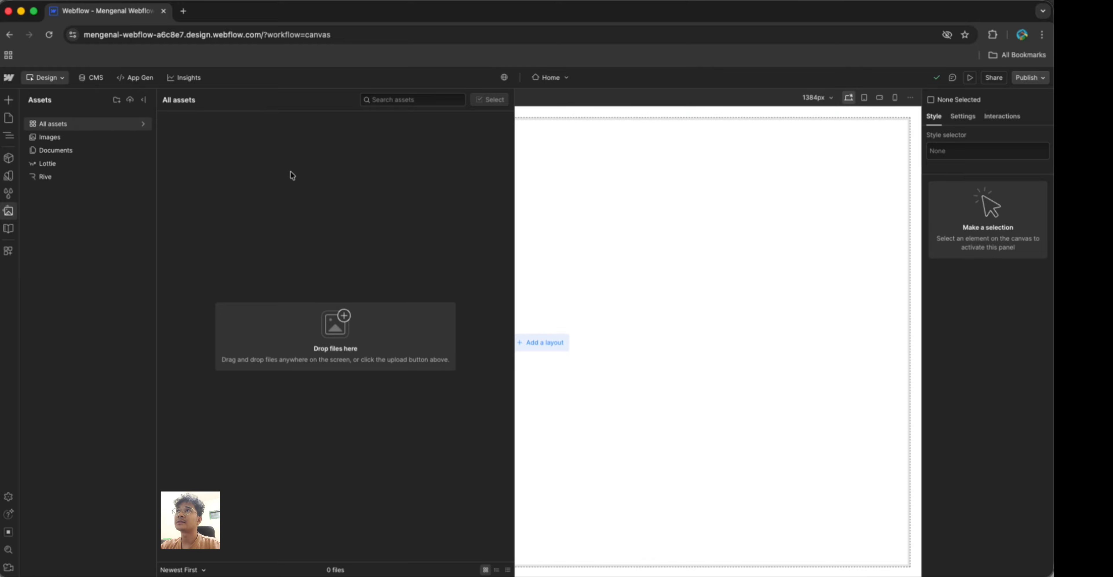
{"action": "left_click", "coordinate": [145, 100]}
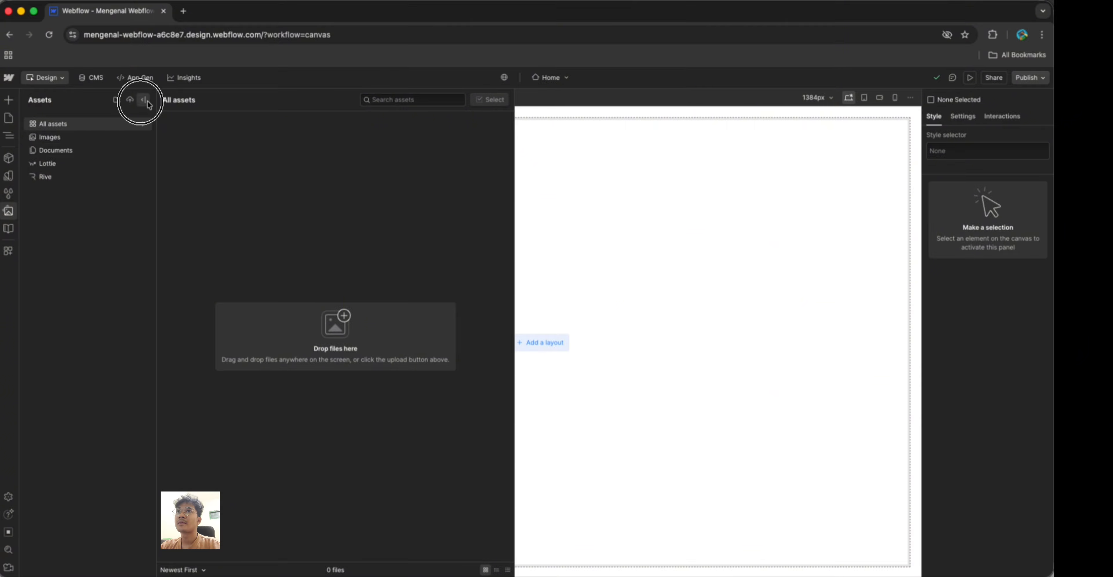
Look at the site's libraries and browse the list of installable apps
{"action": "left_click", "coordinate": [9, 229]}
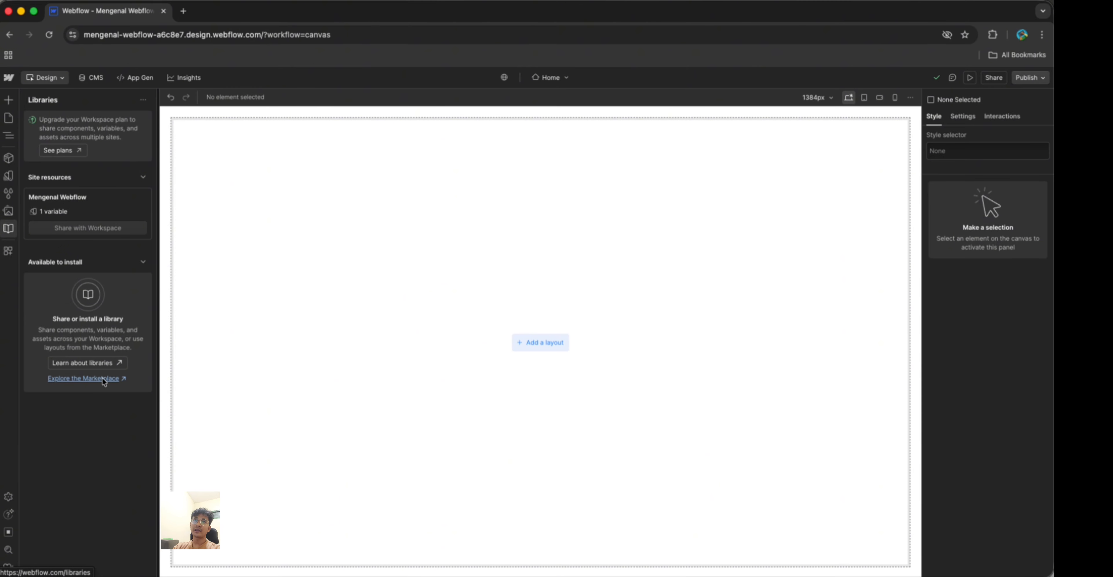
{"action": "left_click", "coordinate": [8, 255]}
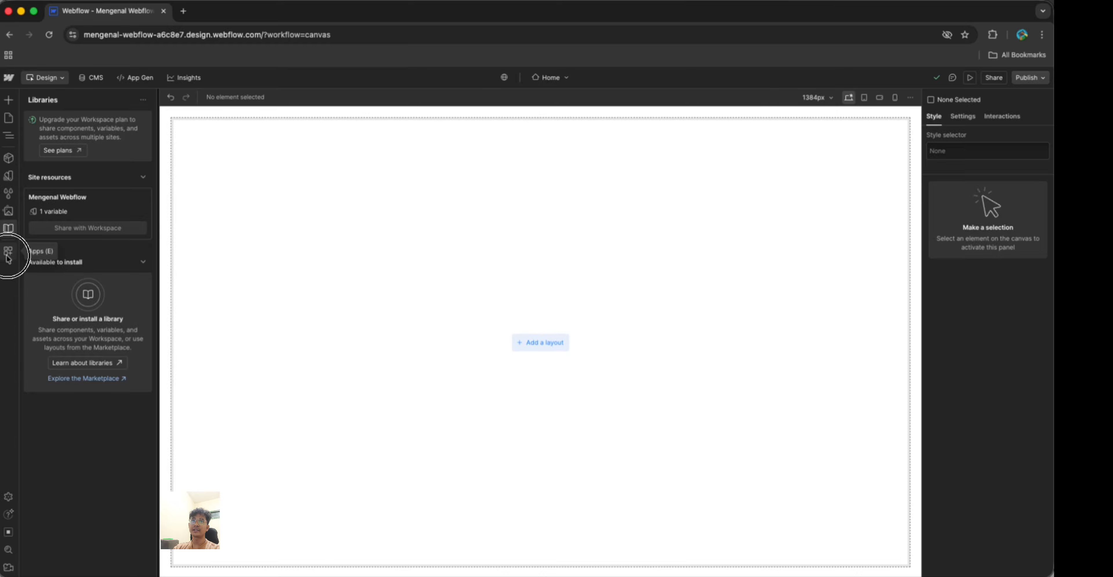
{"action": "scroll", "coordinate": [96, 269], "scroll_direction": "down", "scroll_amount": 3}
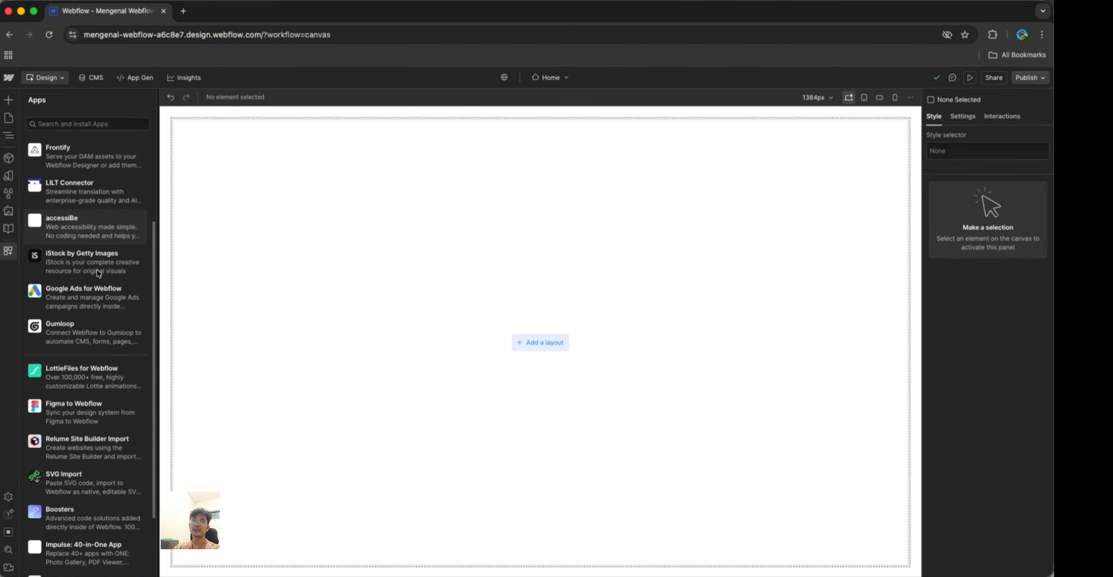
Browse the rest of the installable apps and view the Figma to Webflow app's details without installing it
{"action": "scroll", "coordinate": [96, 269], "scroll_direction": "down", "scroll_amount": 1}
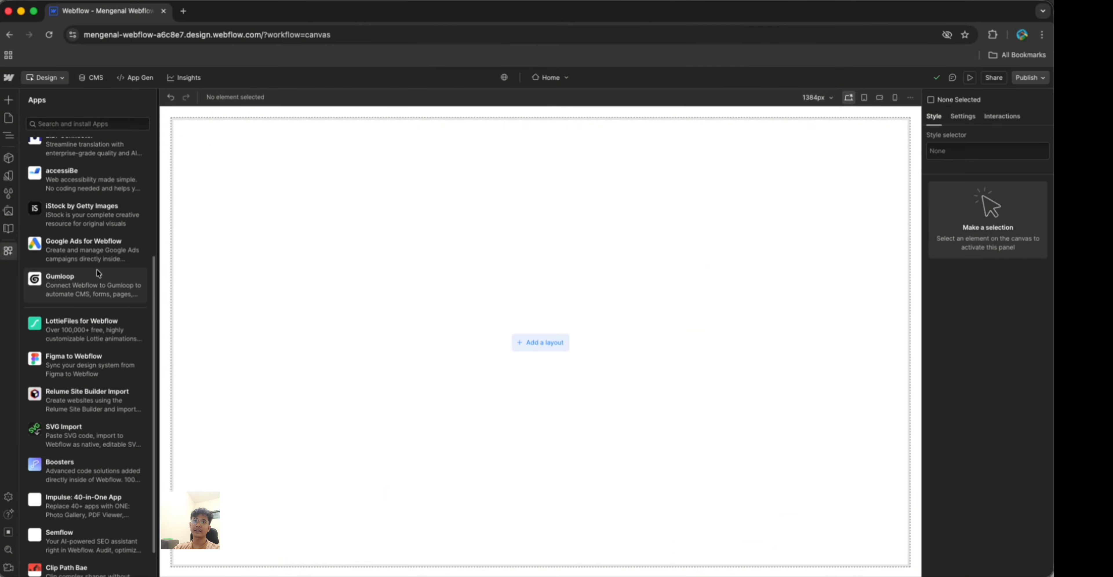
{"action": "scroll", "coordinate": [97, 270], "scroll_direction": "down", "scroll_amount": 1}
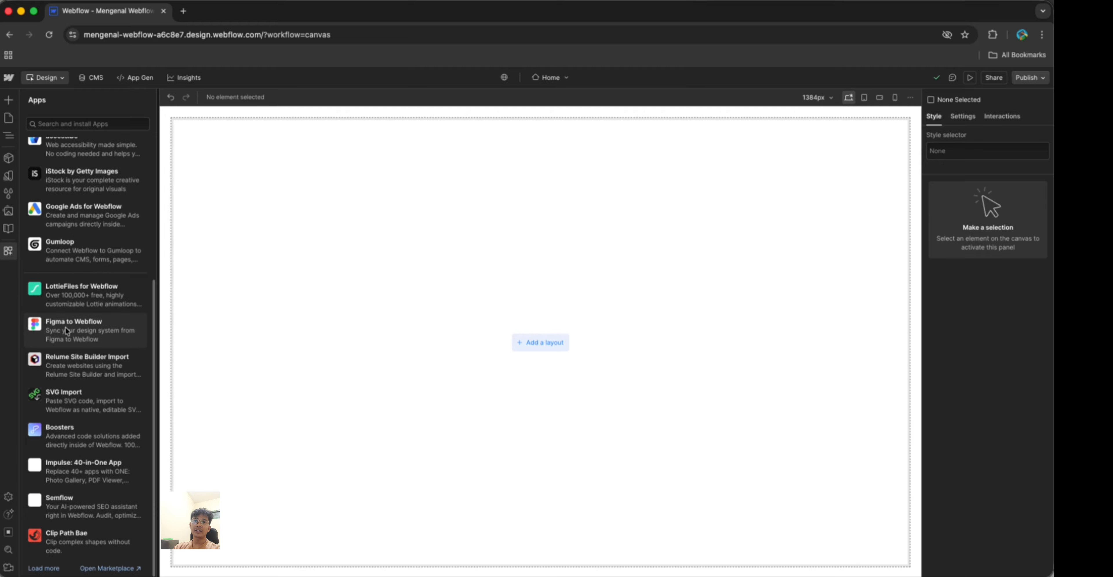
{"action": "left_click", "coordinate": [86, 329]}
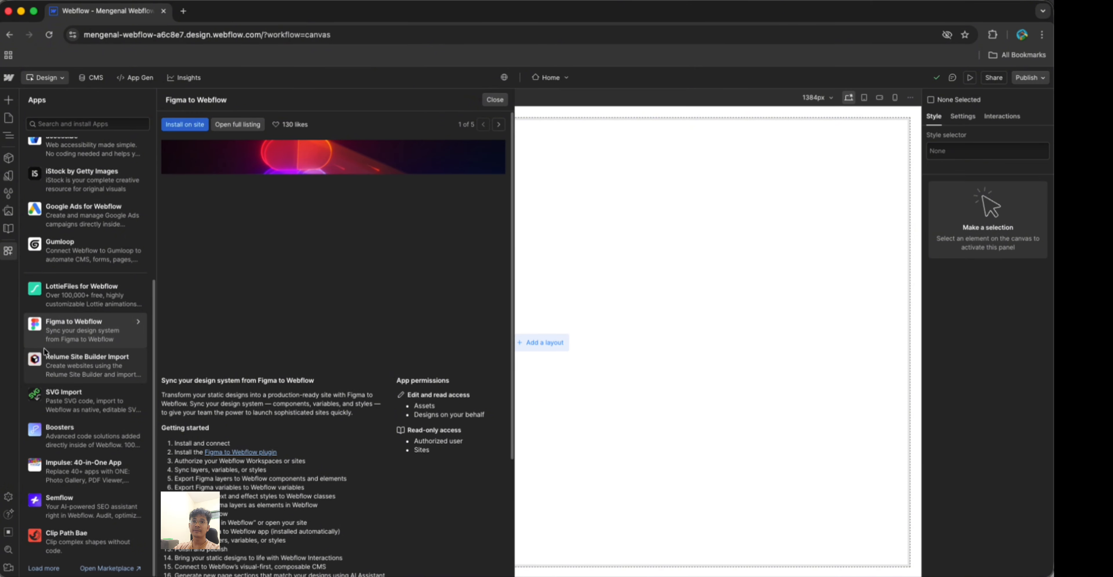
{"action": "left_click", "coordinate": [8, 251]}
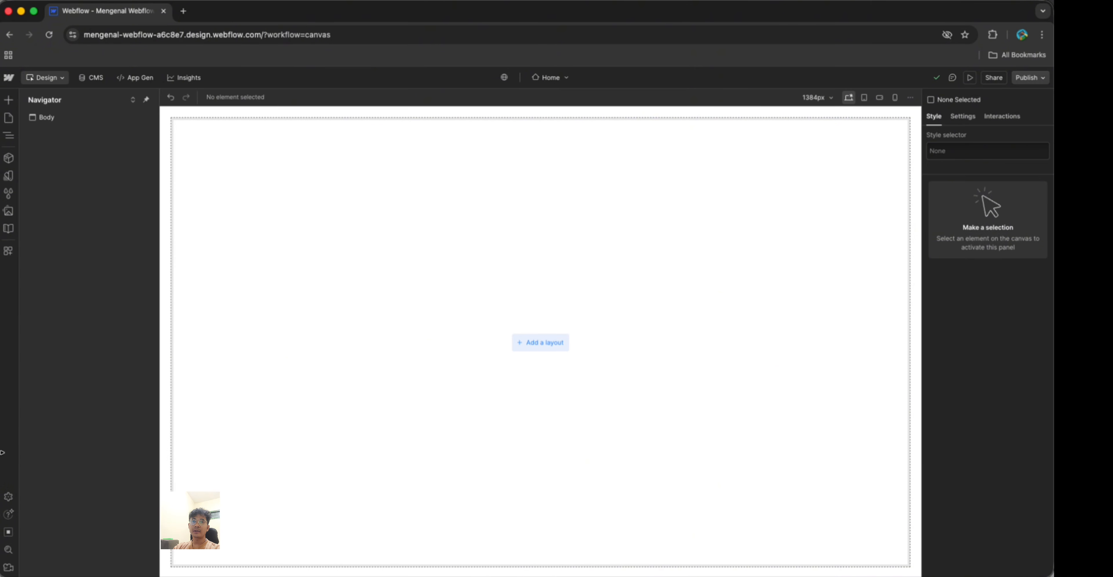
Look at the site's Backups and Localization settings, leaving without adding a locale
{"action": "left_click", "coordinate": [8, 497]}
{"action": "left_click", "coordinate": [51, 172]}
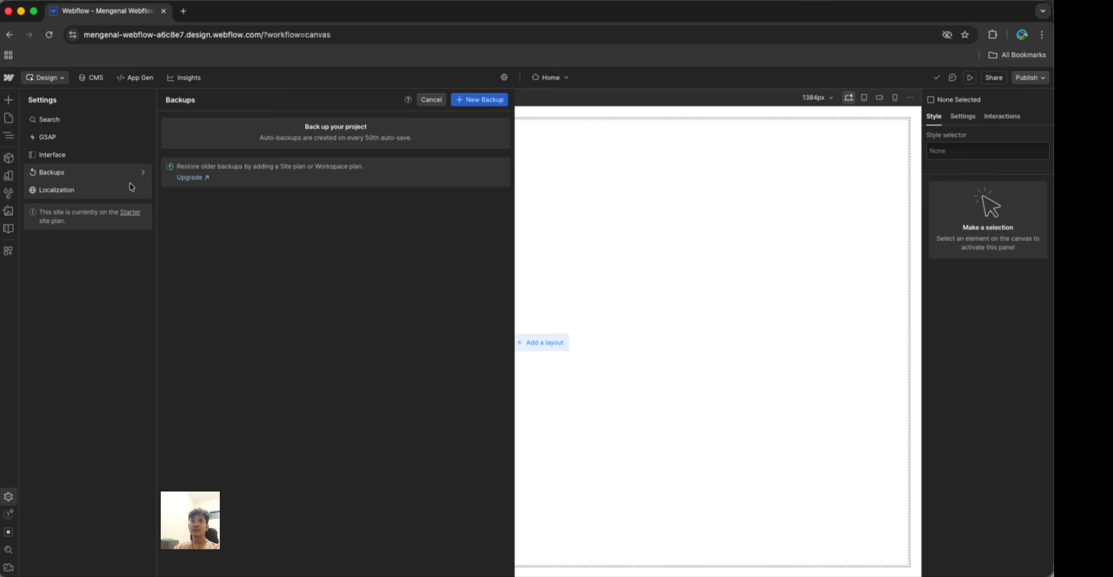
{"action": "left_click", "coordinate": [61, 187]}
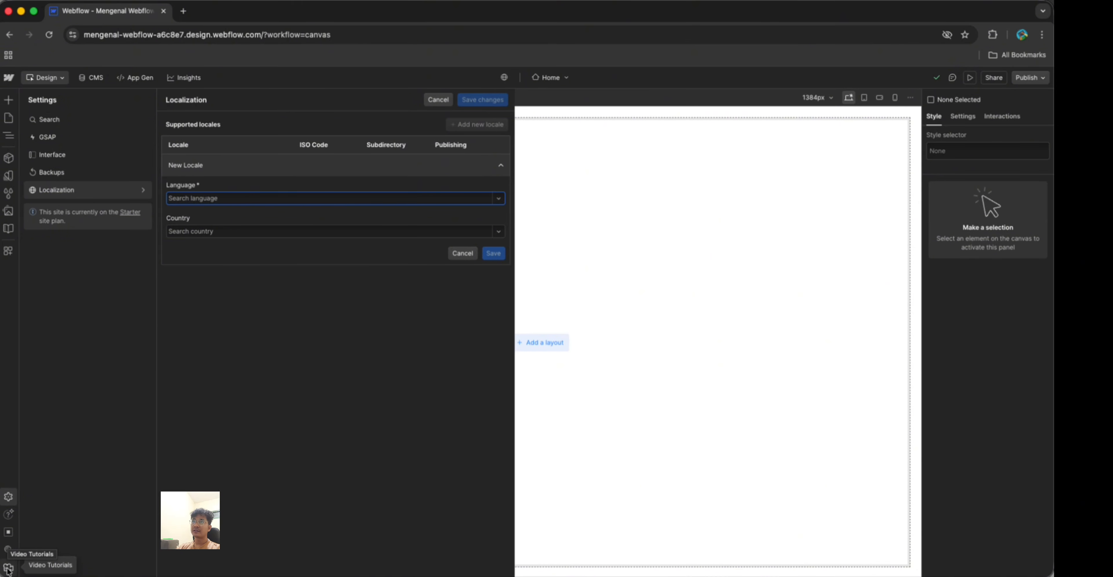
{"action": "left_click", "coordinate": [439, 99]}
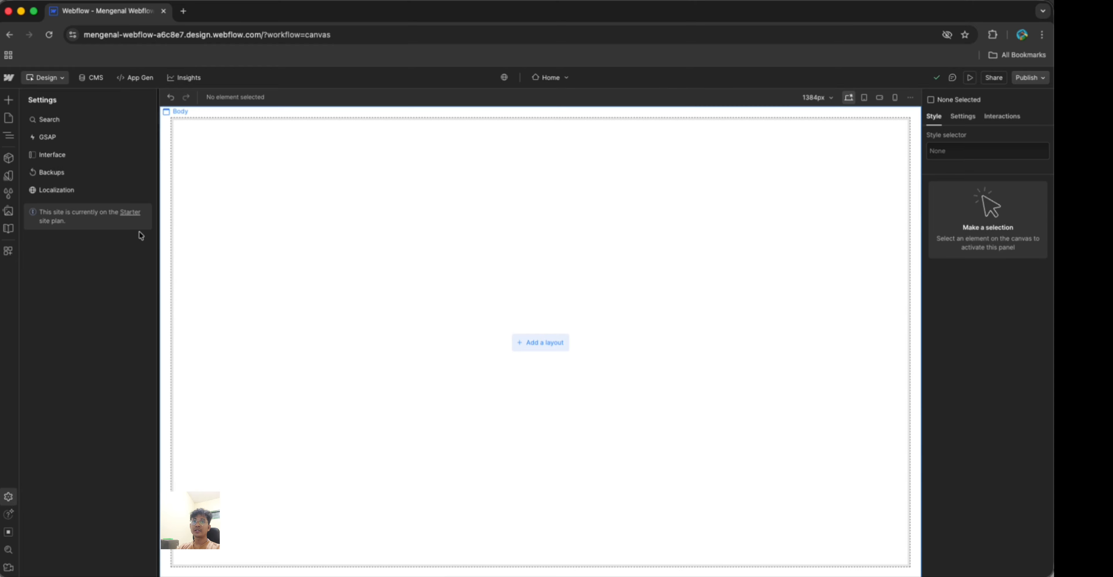
Use the quick find search to look up Container and Grid without inserting either element
{"action": "left_click", "coordinate": [7, 549]}
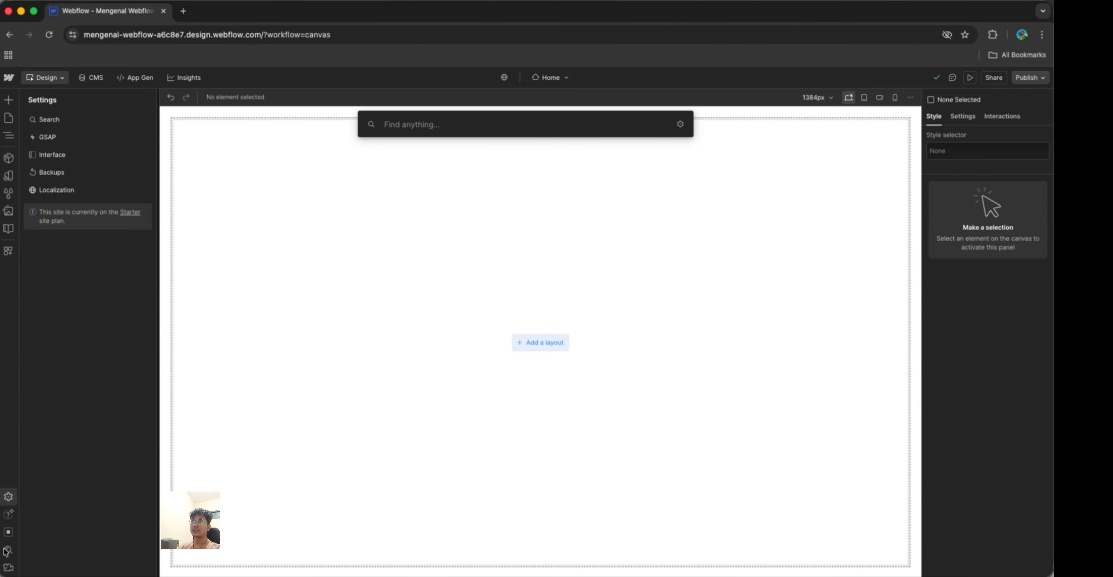
{"action": "left_click", "coordinate": [52, 526]}
{"action": "key", "text": "a"}
{"action": "key", "text": "super+e"}
{"action": "type", "text": "Container"}
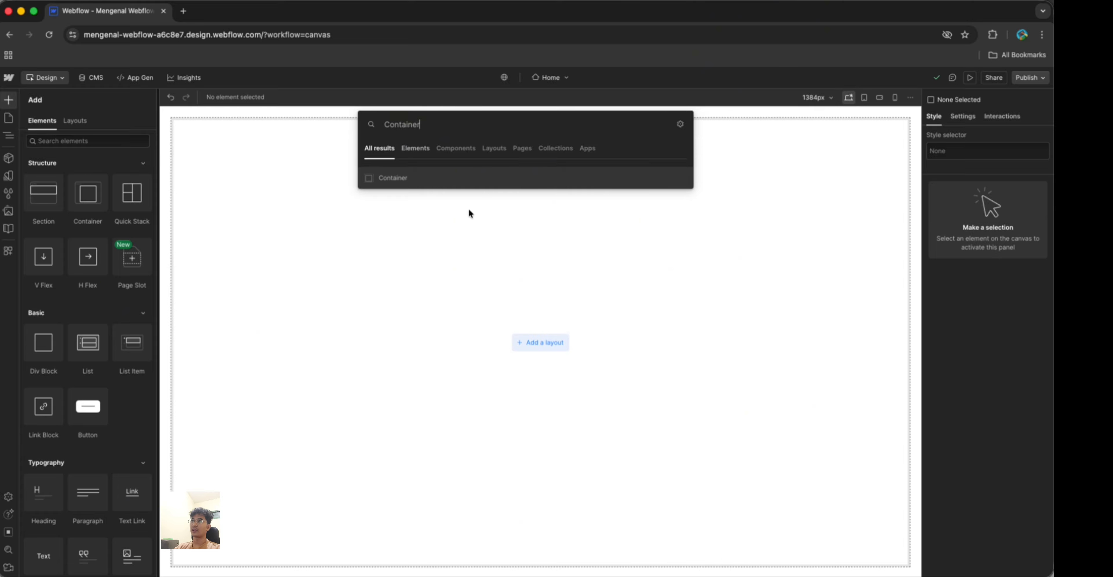
{"action": "key", "text": "super+a"}
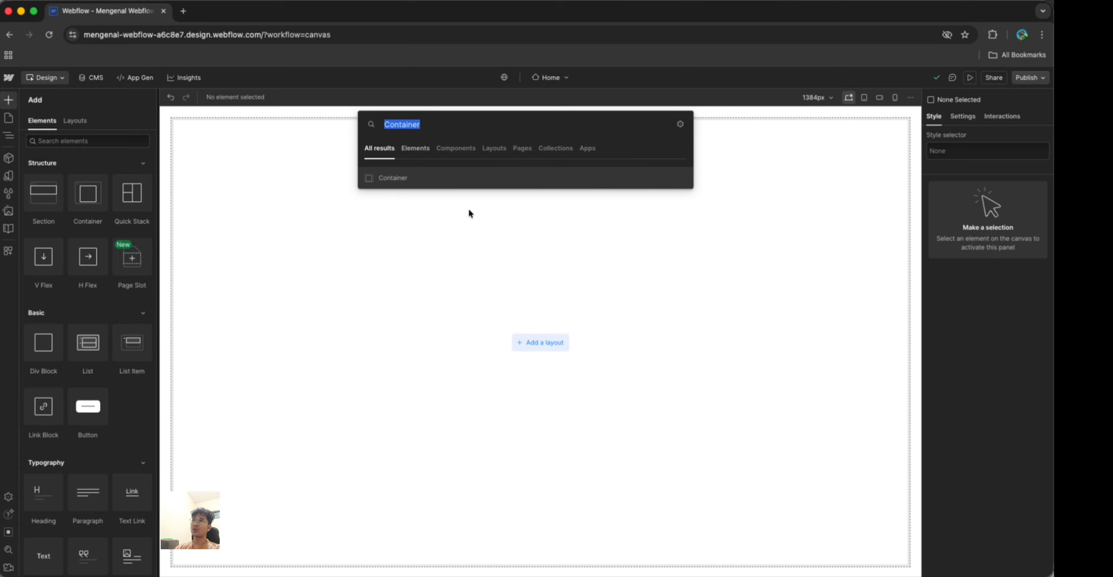
{"action": "type", "text": "Grid"}
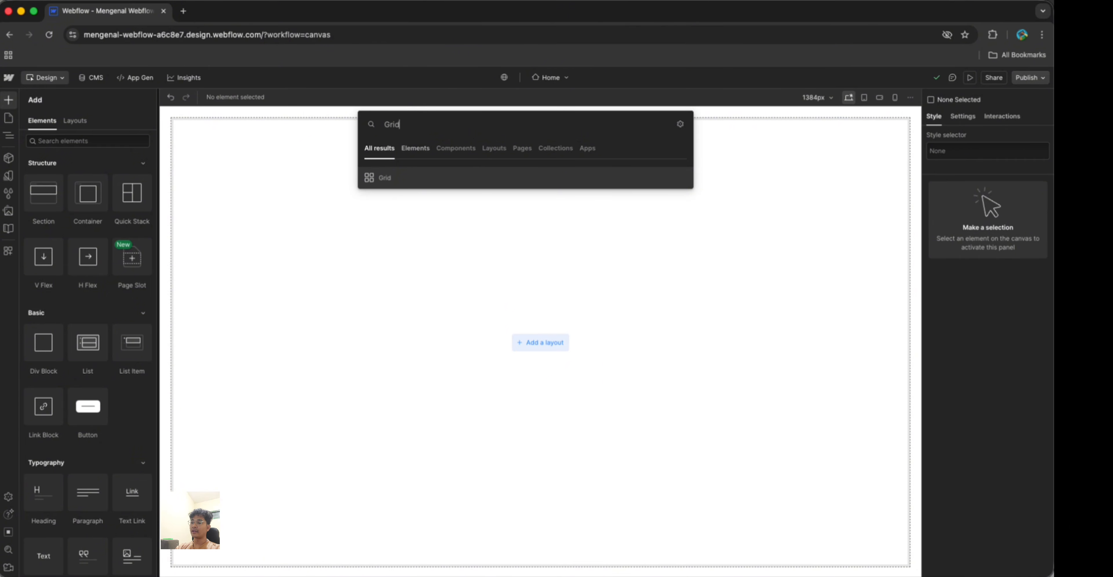
{"action": "key", "text": "Escape"}
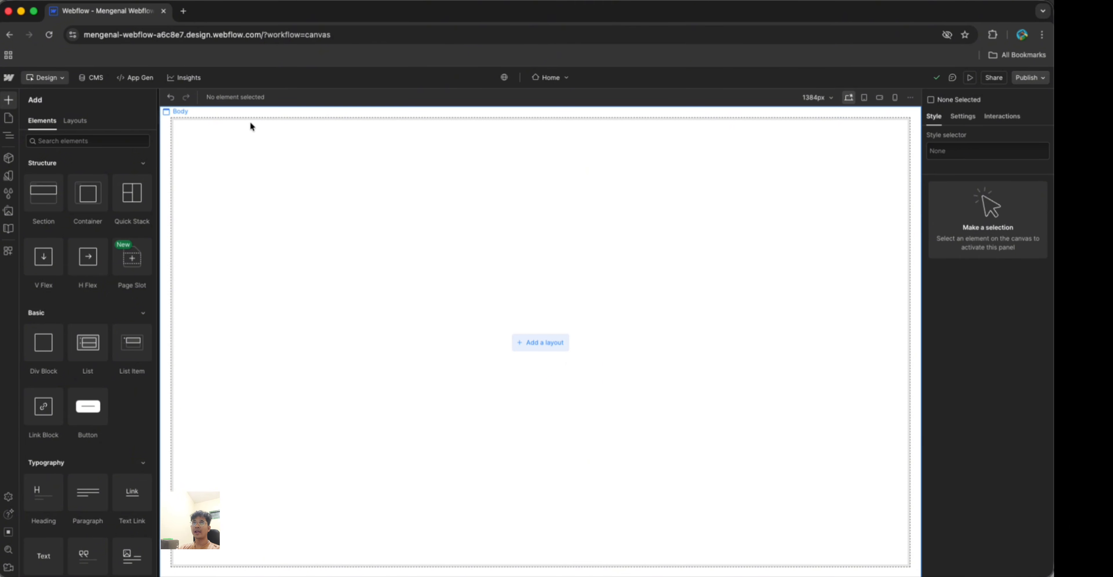
Compare the site's full page list with the page switcher of the current Home page
{"action": "left_click", "coordinate": [10, 118]}
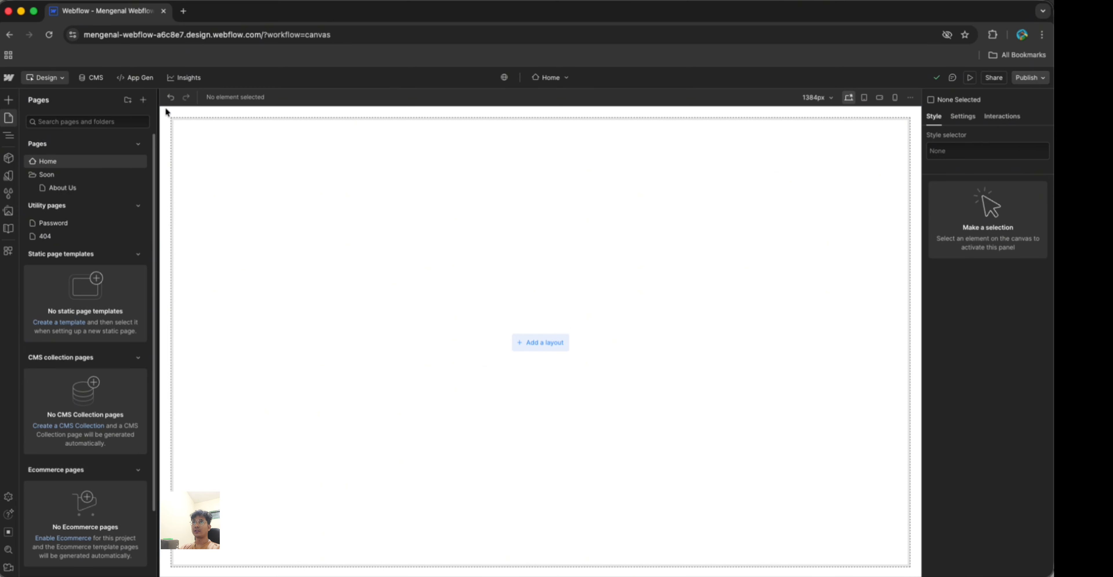
{"action": "left_click", "coordinate": [565, 76]}
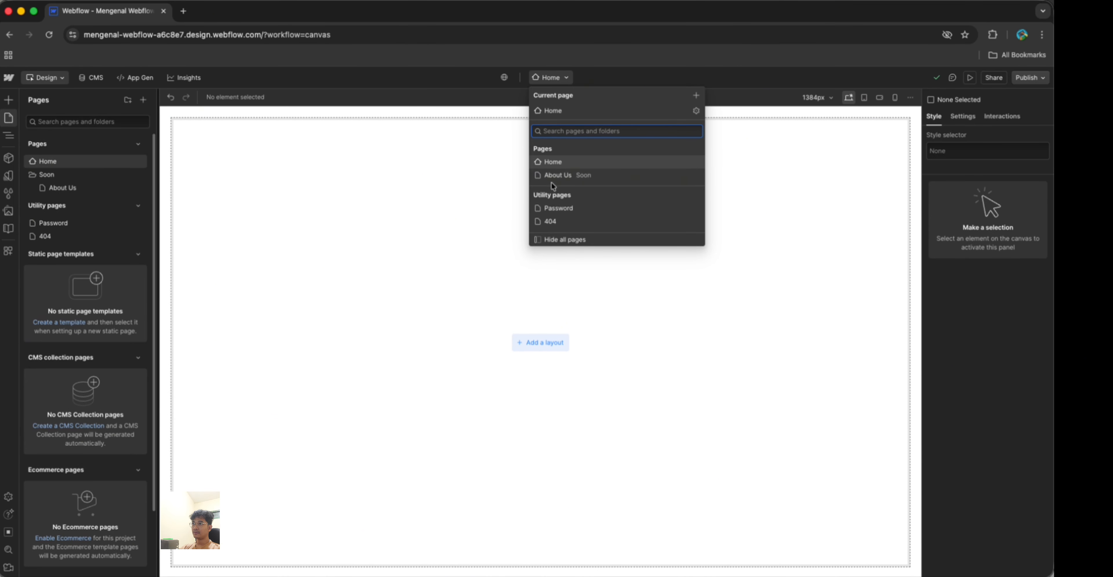
{"action": "left_click", "coordinate": [567, 77]}
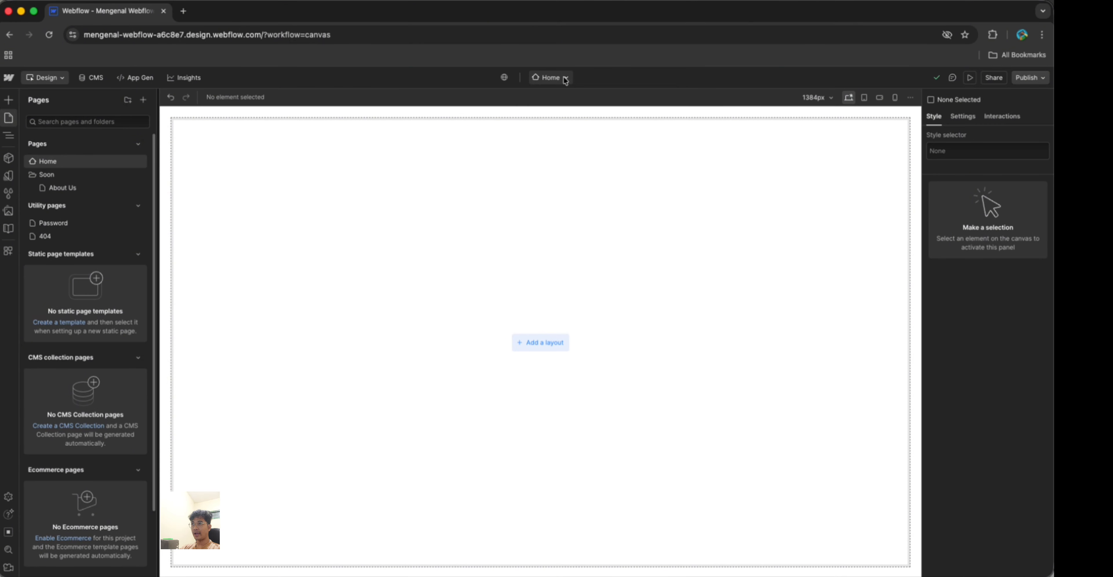
Select the page Body and create a large breakpoint for 1920px and above
{"action": "left_click", "coordinate": [421, 179]}
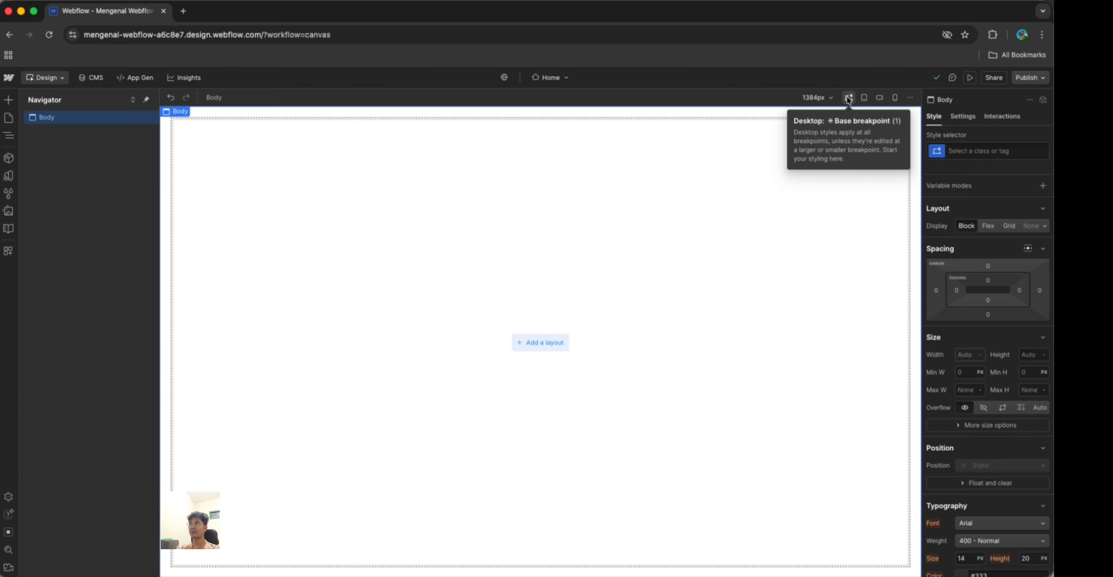
{"action": "left_click", "coordinate": [910, 98]}
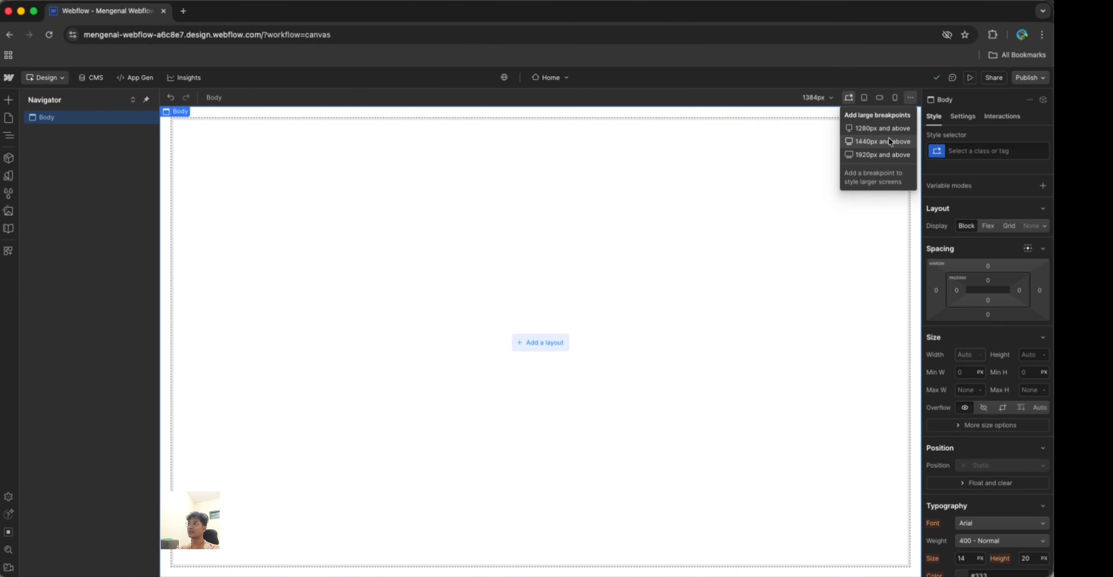
{"action": "left_click", "coordinate": [885, 155]}
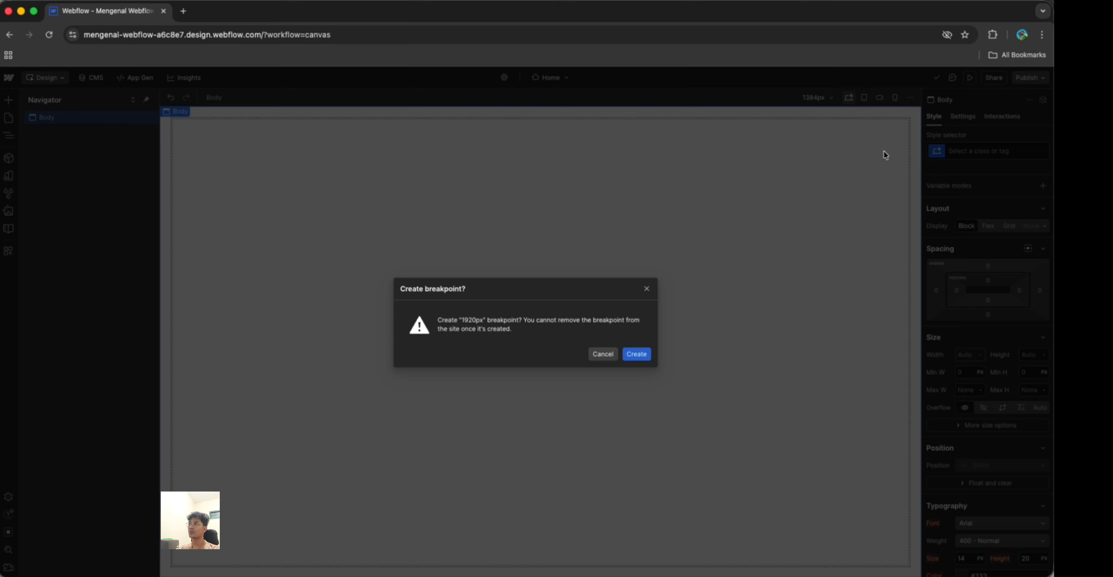
{"action": "left_click", "coordinate": [632, 356]}
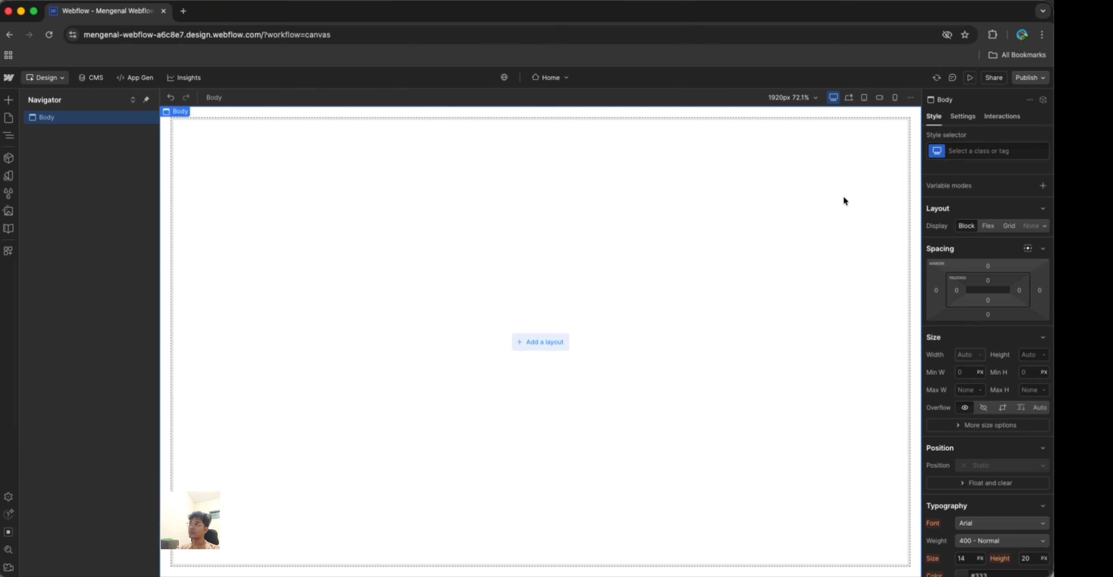
Compare the canvas at the 1920px and desktop base breakpoints, ending on the base breakpoint
{"action": "left_click", "coordinate": [852, 98]}
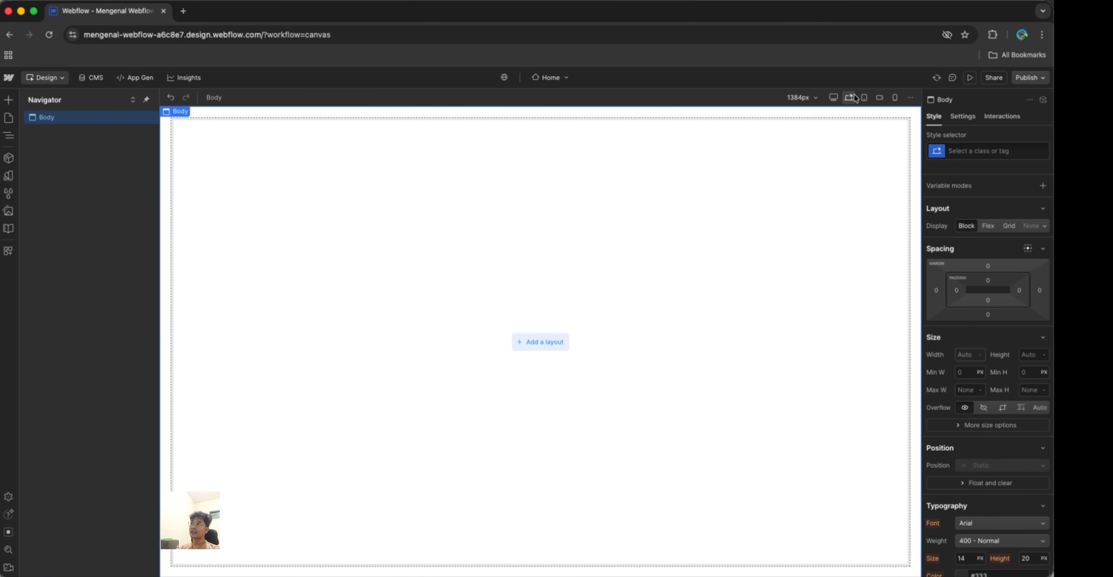
{"action": "left_click", "coordinate": [833, 97]}
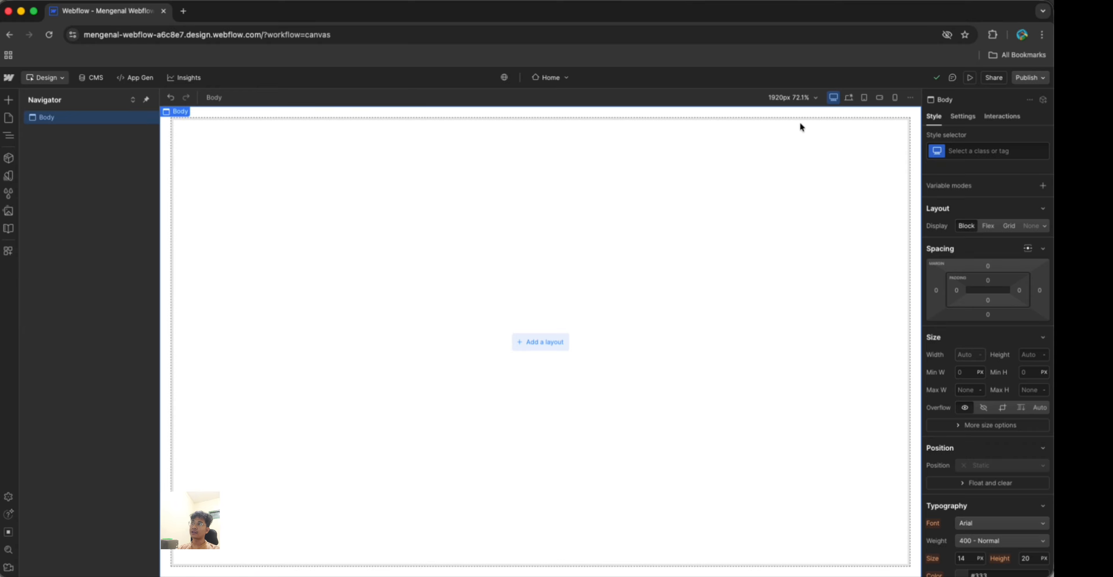
{"action": "left_click", "coordinate": [849, 97]}
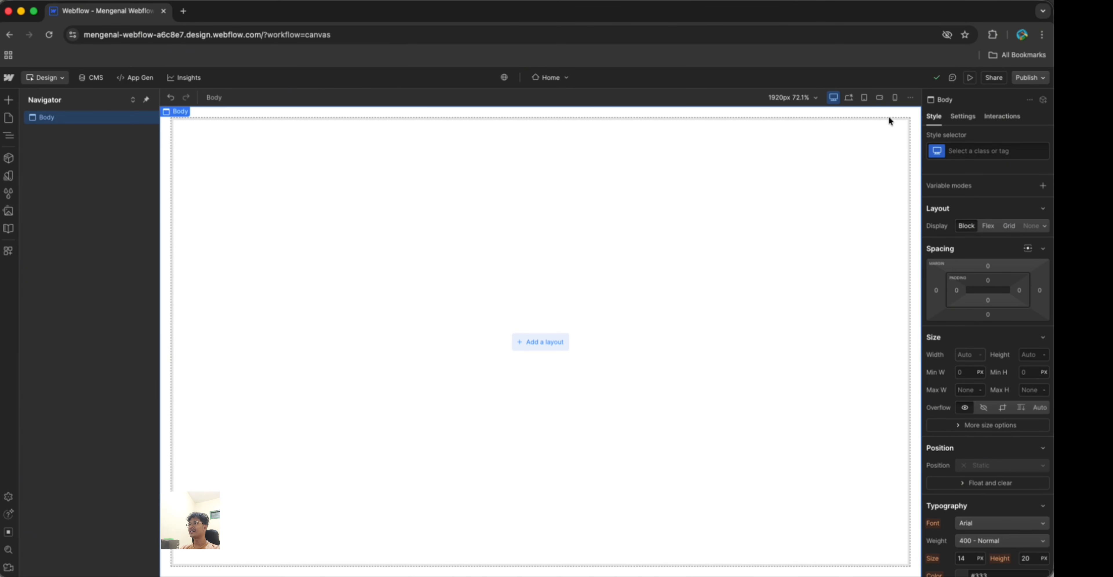
{"action": "left_click", "coordinate": [850, 96]}
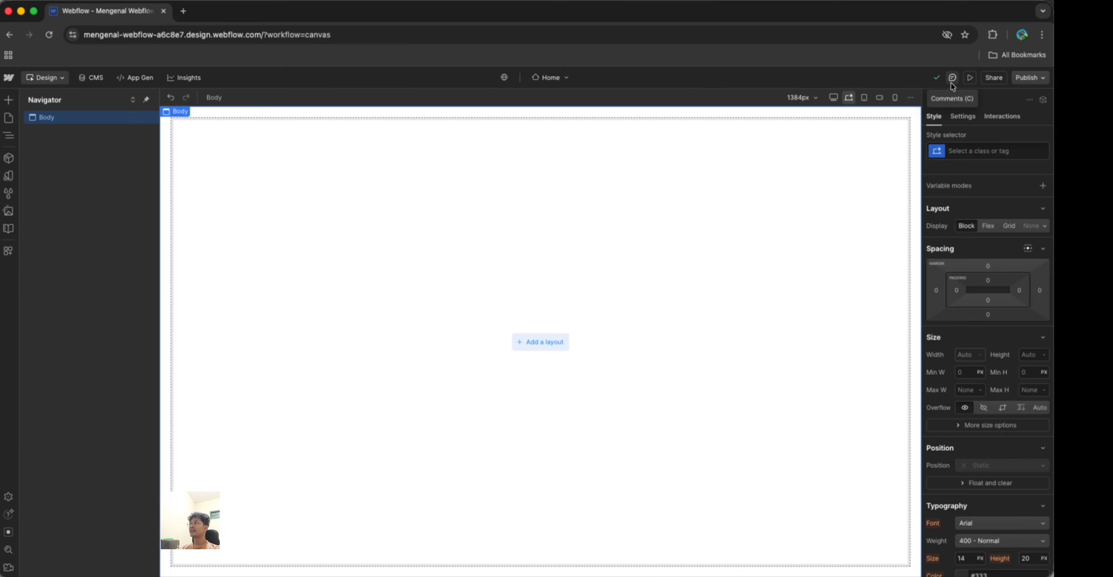
Preview the site at widths of about 720, 800 and 1024 px, and dismiss the publishing hint
{"action": "left_click", "coordinate": [969, 78]}
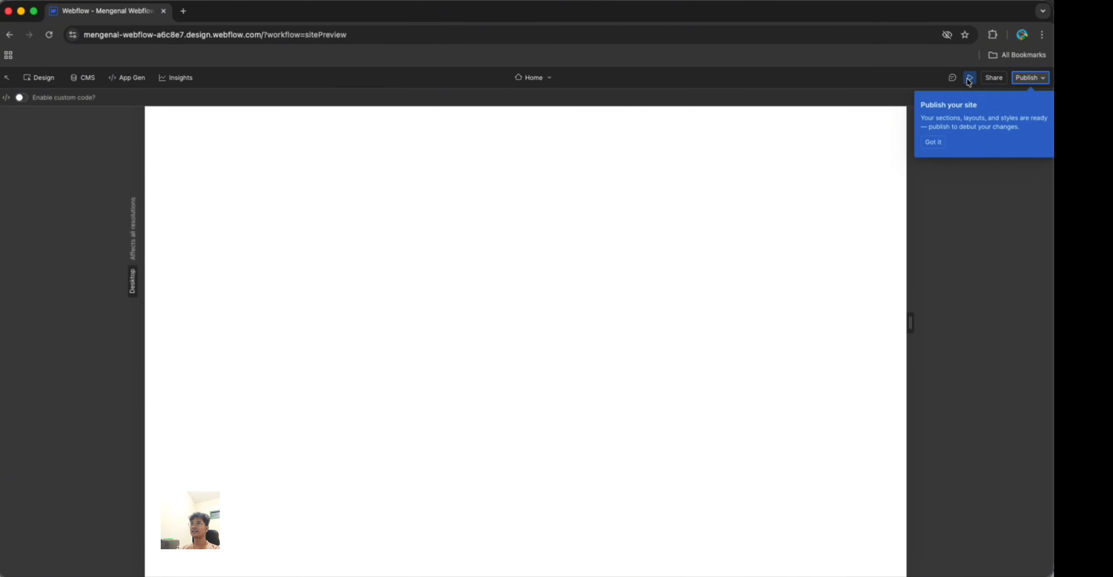
{"action": "left_click_drag", "start_coordinate": [910, 322], "coordinate": [728, 314]}
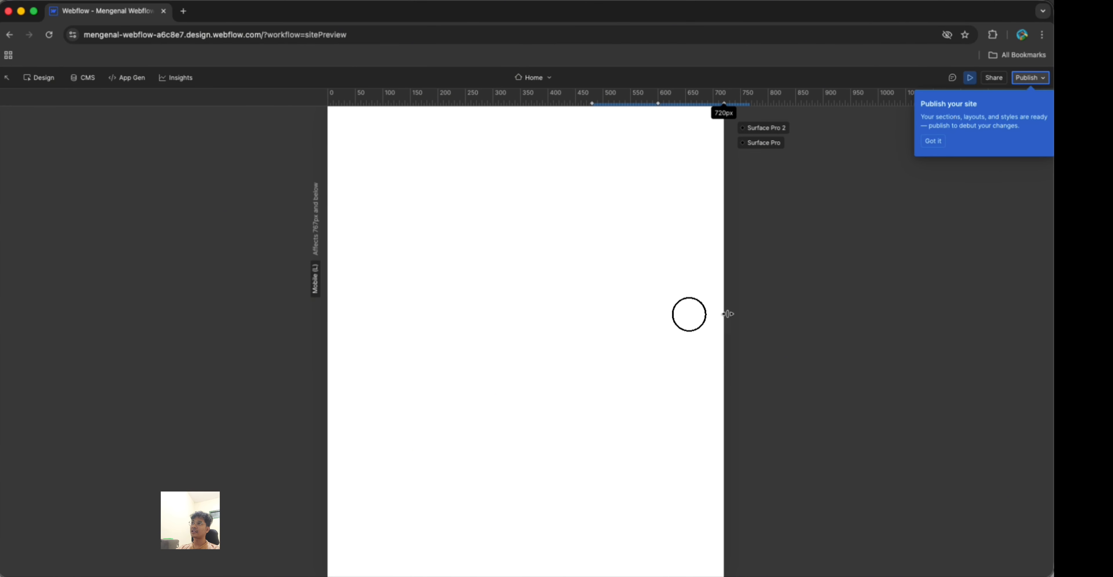
{"action": "left_click_drag", "start_coordinate": [728, 314], "coordinate": [750, 307]}
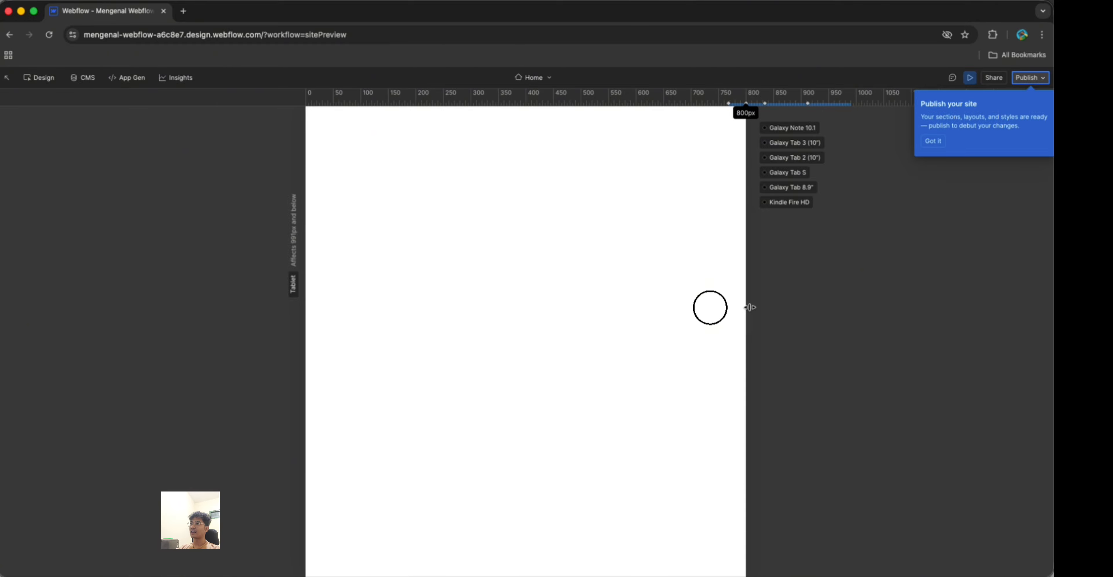
{"action": "left_click_drag", "start_coordinate": [750, 307], "coordinate": [811, 299]}
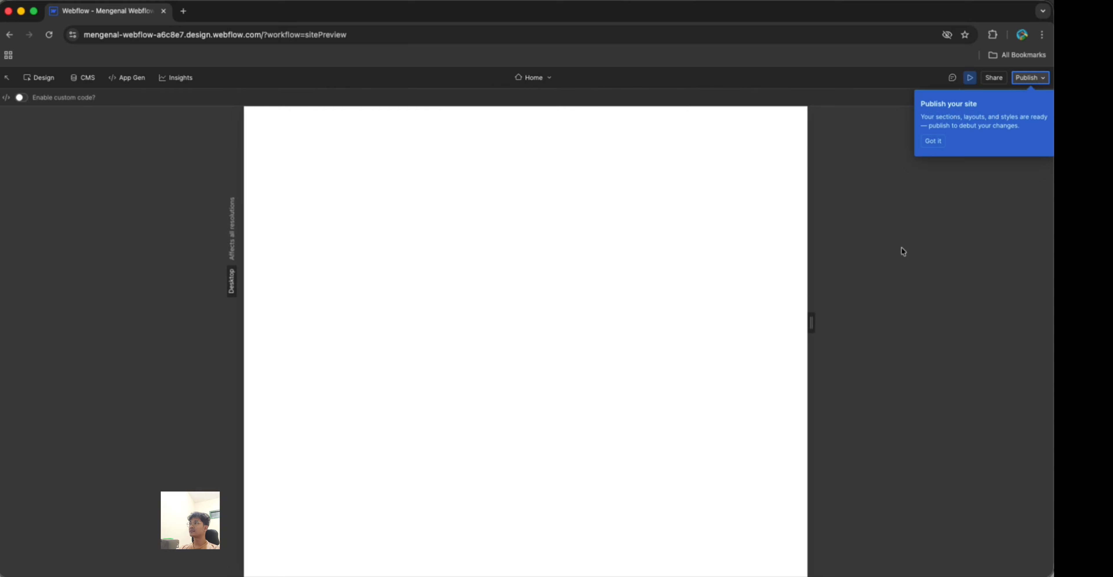
{"action": "left_click", "coordinate": [934, 141]}
Examine the site's sharing options and publish destinations without inviting anyone or publishing
{"action": "left_click", "coordinate": [990, 81]}
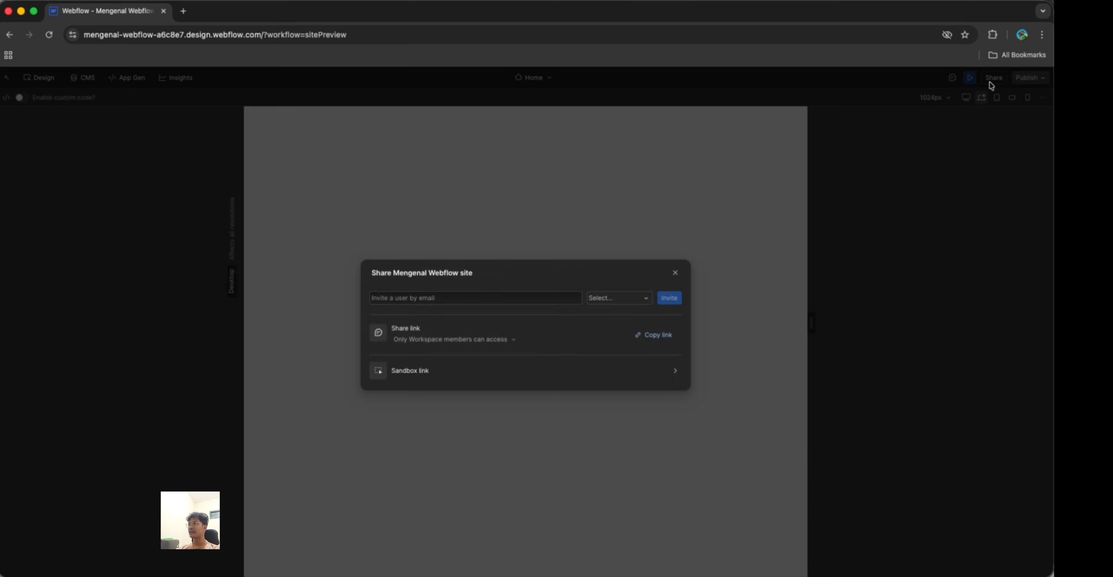
{"action": "left_click", "coordinate": [673, 275]}
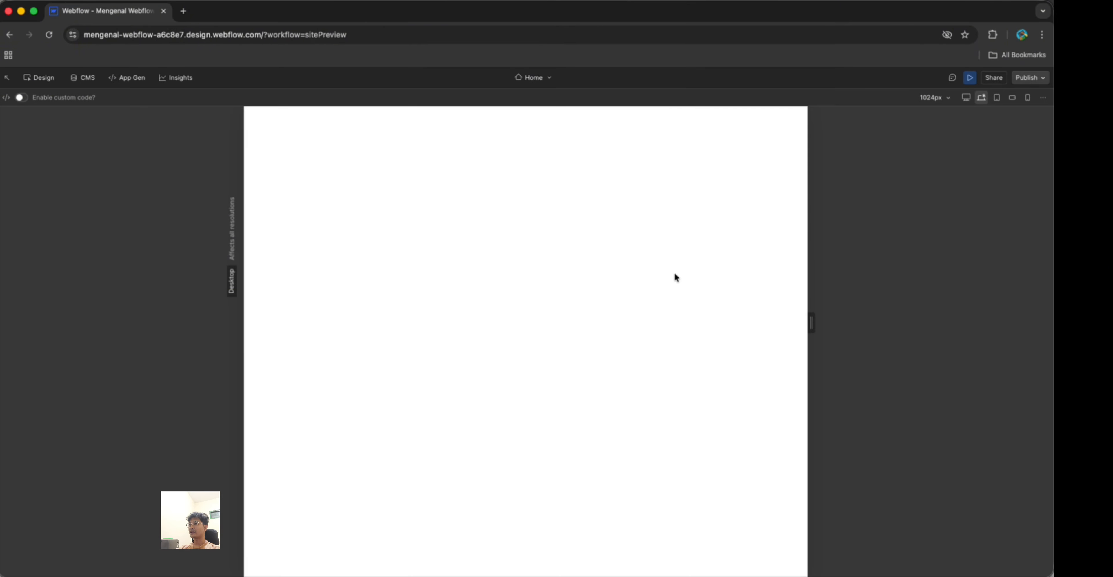
{"action": "left_click", "coordinate": [1042, 79]}
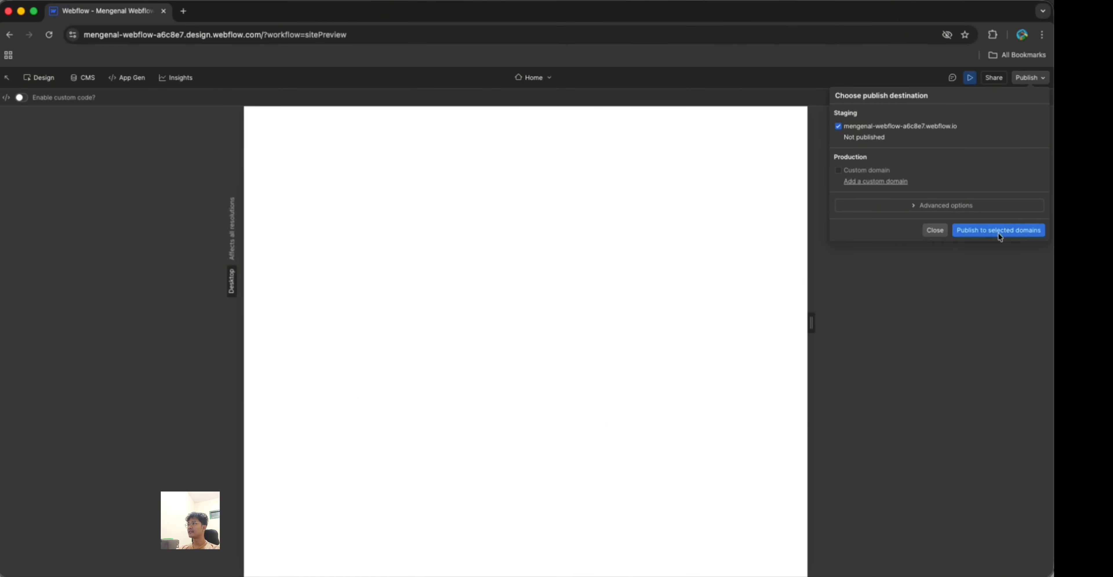
{"action": "left_click", "coordinate": [944, 229]}
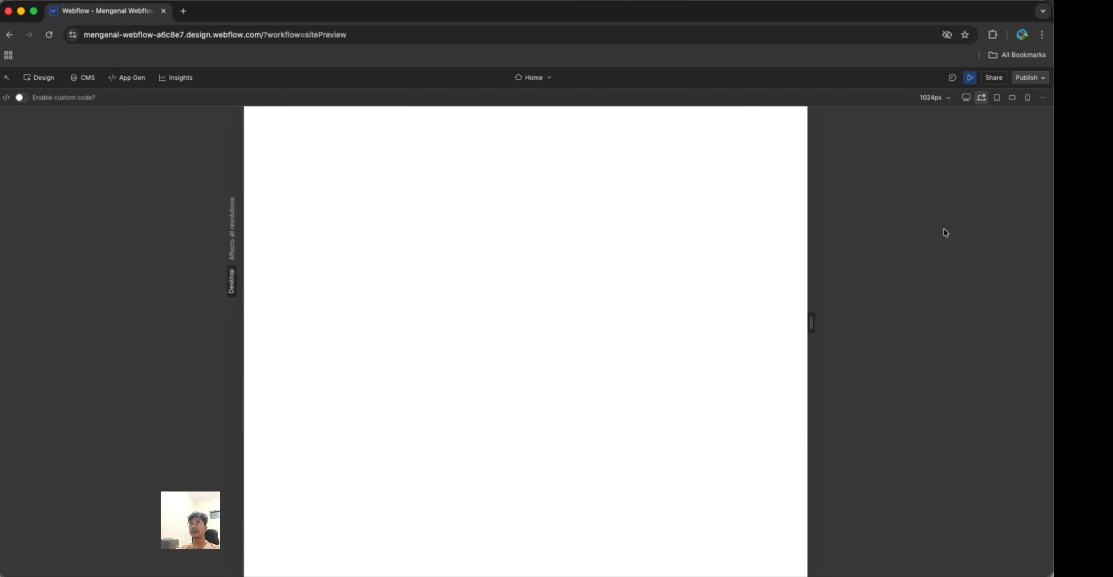
Return to the design canvas, select the Body element and look through its settings and style properties
{"action": "left_click", "coordinate": [38, 84]}
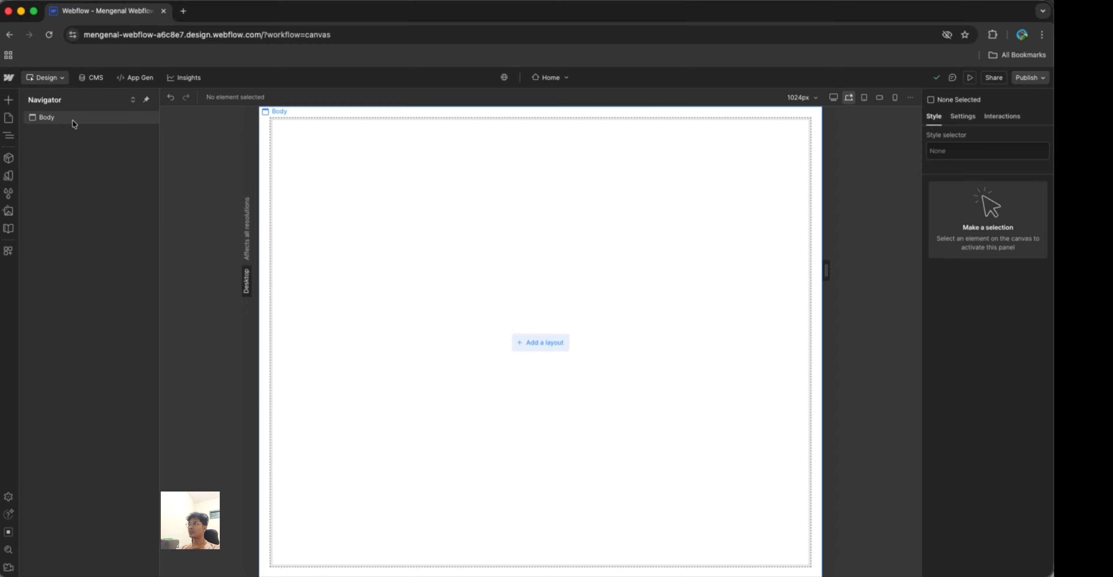
{"action": "left_click", "coordinate": [93, 119]}
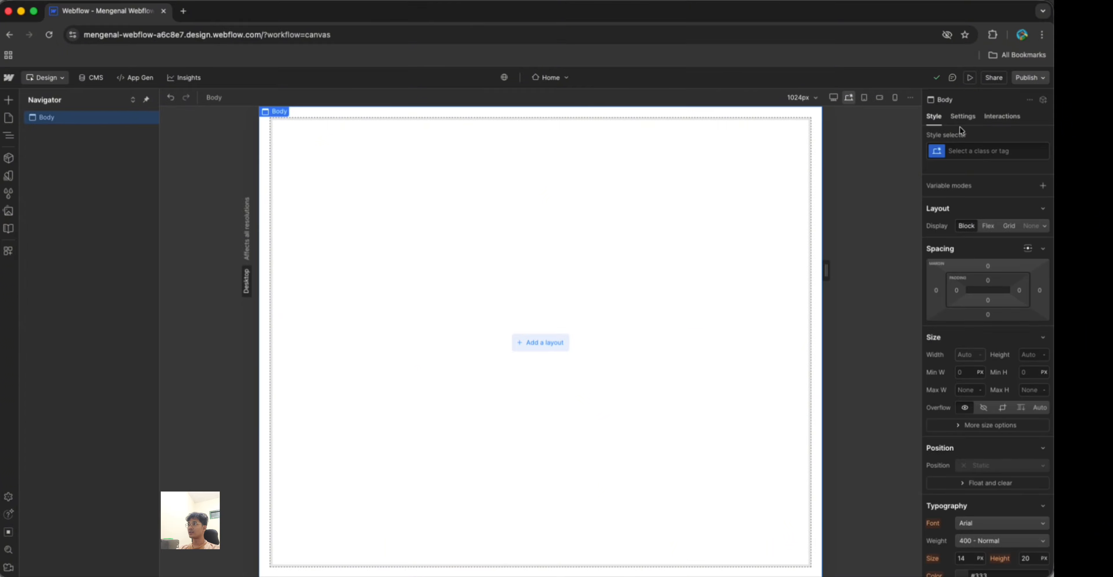
{"action": "left_click", "coordinate": [964, 120]}
{"action": "left_click", "coordinate": [931, 120]}
Try out the Hero Heading Center layout from the Starter library on the page, and delete it again
{"action": "left_click", "coordinate": [9, 102]}
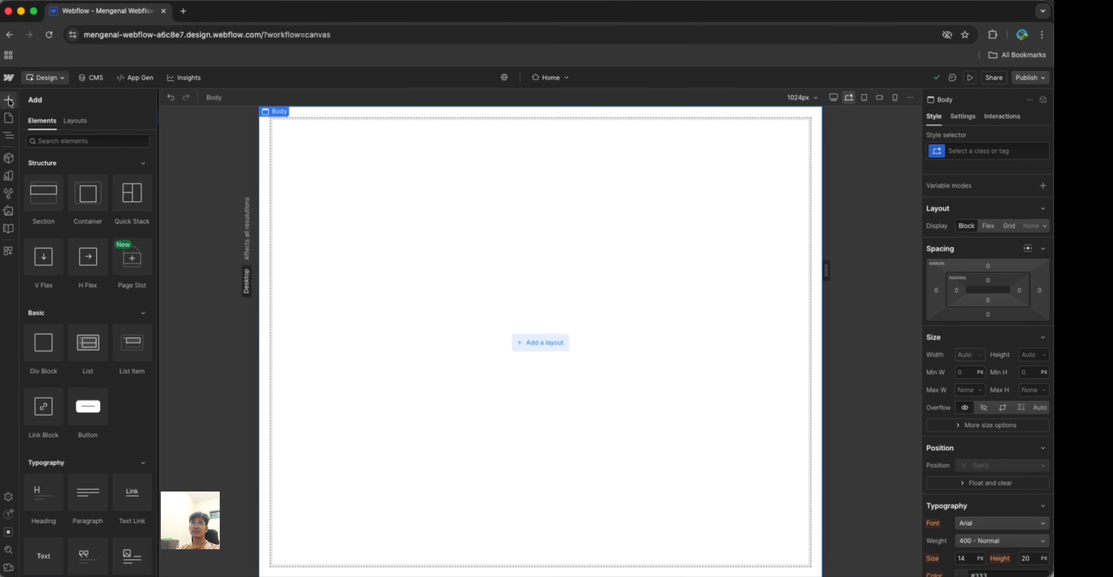
{"action": "left_click", "coordinate": [79, 122]}
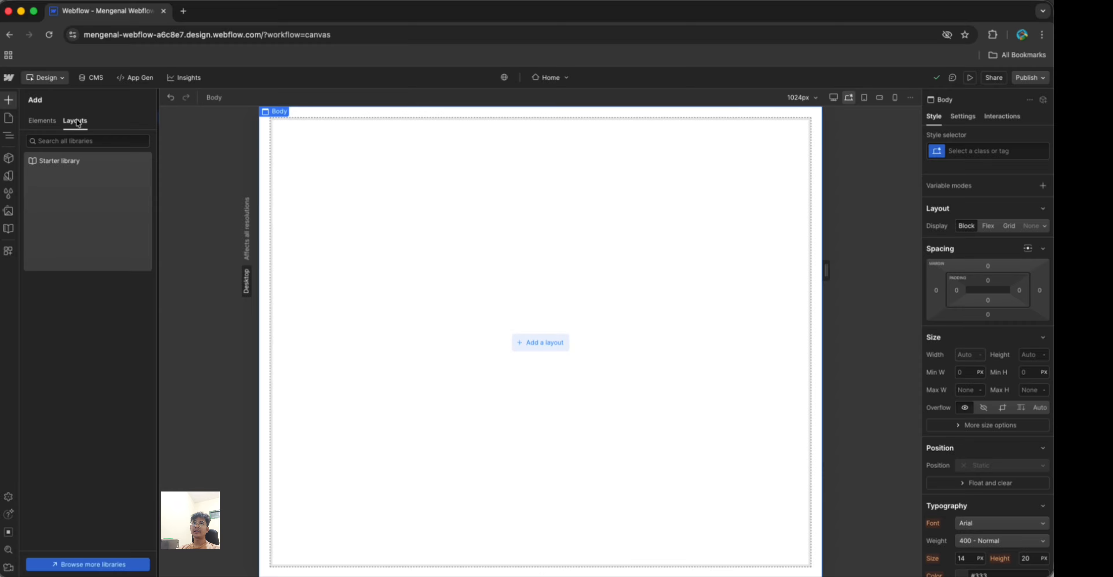
{"action": "left_click", "coordinate": [76, 222]}
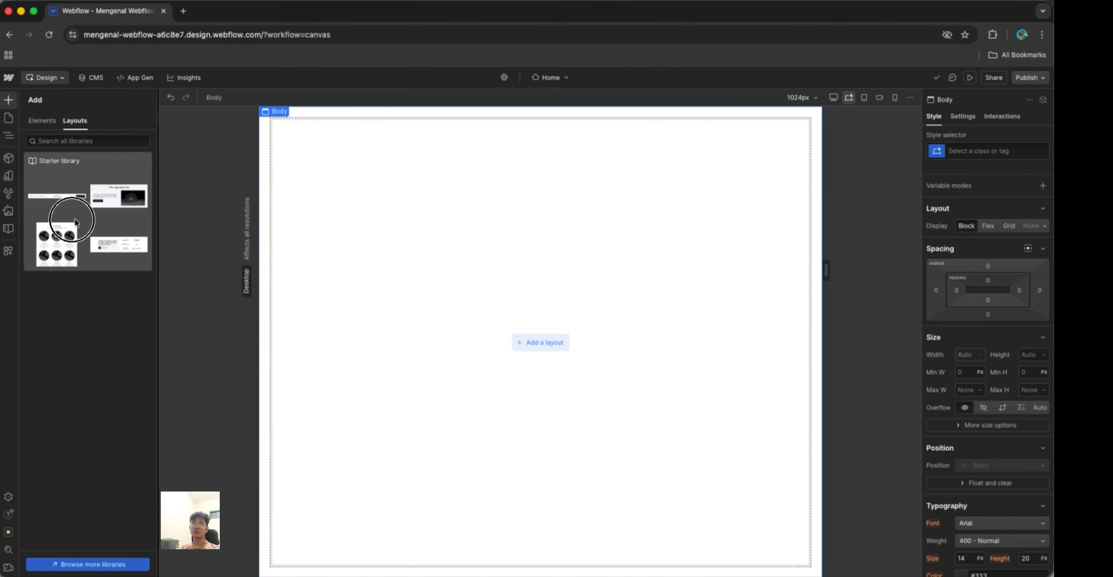
{"action": "mouse_move", "coordinate": [77, 275]}
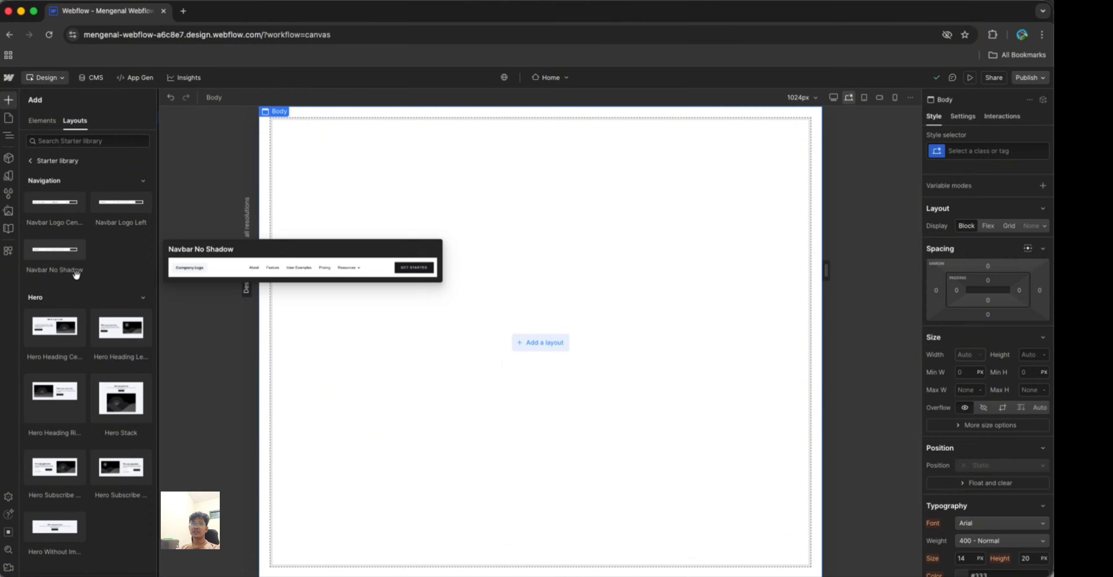
{"action": "mouse_move", "coordinate": [61, 355]}
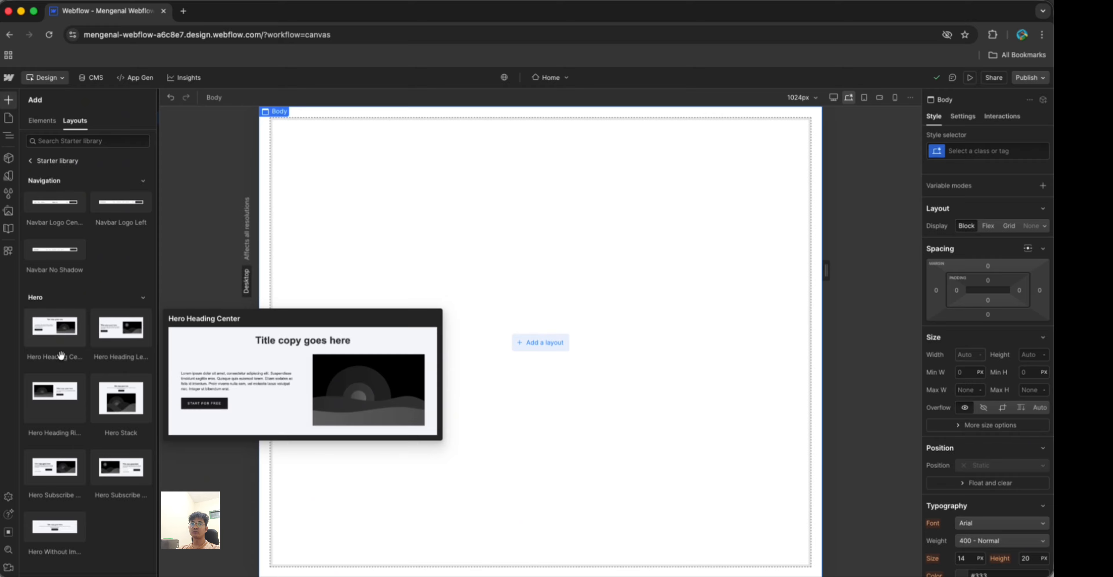
{"action": "left_click", "coordinate": [63, 338]}
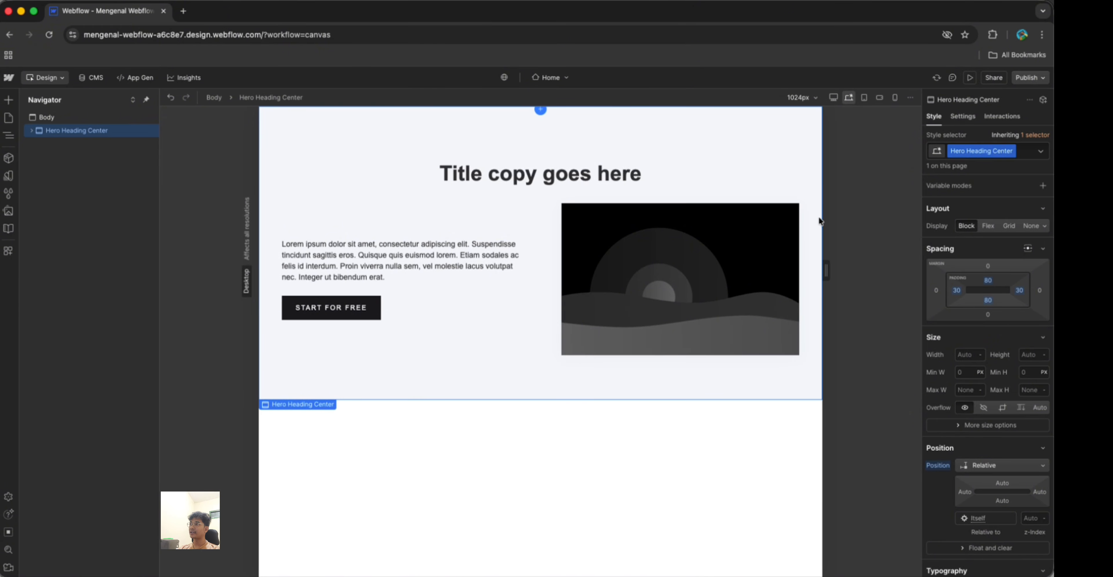
{"action": "key", "text": "Delete"}
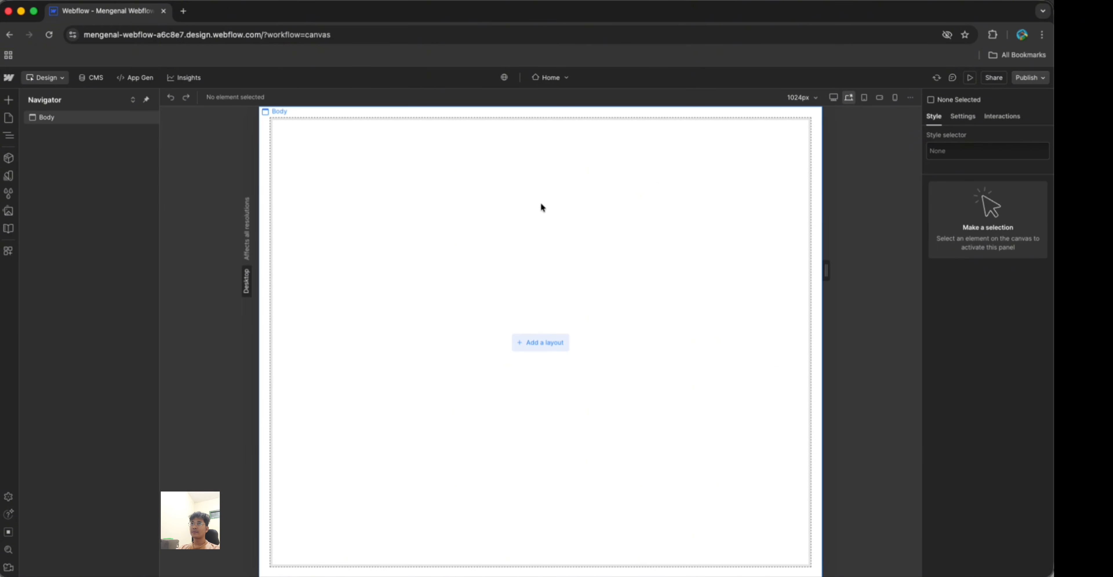
Add a Section element to the Body using quick find, and nest a Container inside it
{"action": "left_click", "coordinate": [105, 119]}
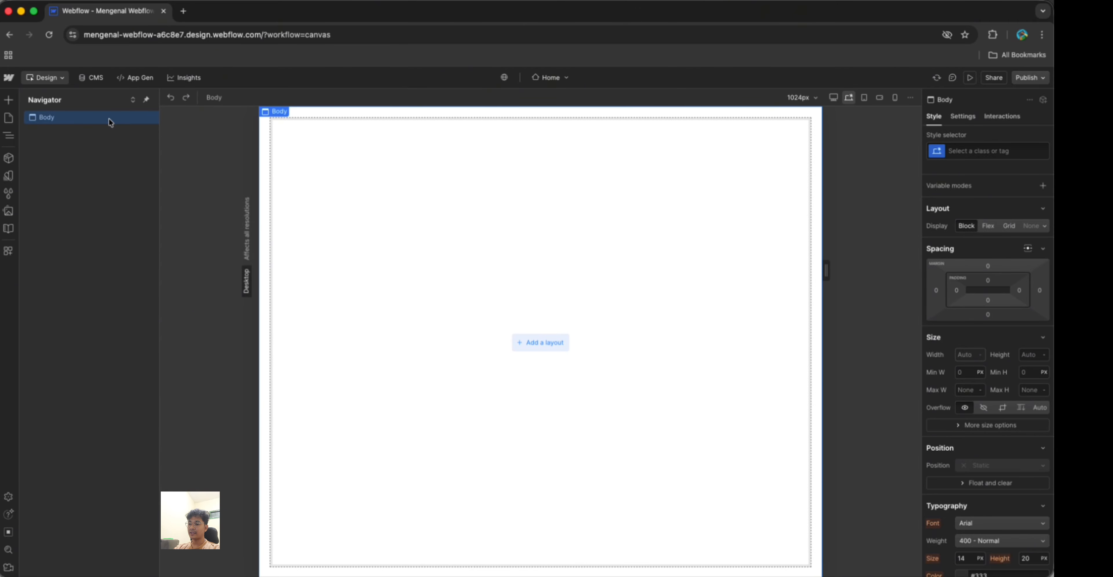
{"action": "key", "text": "super+k"}
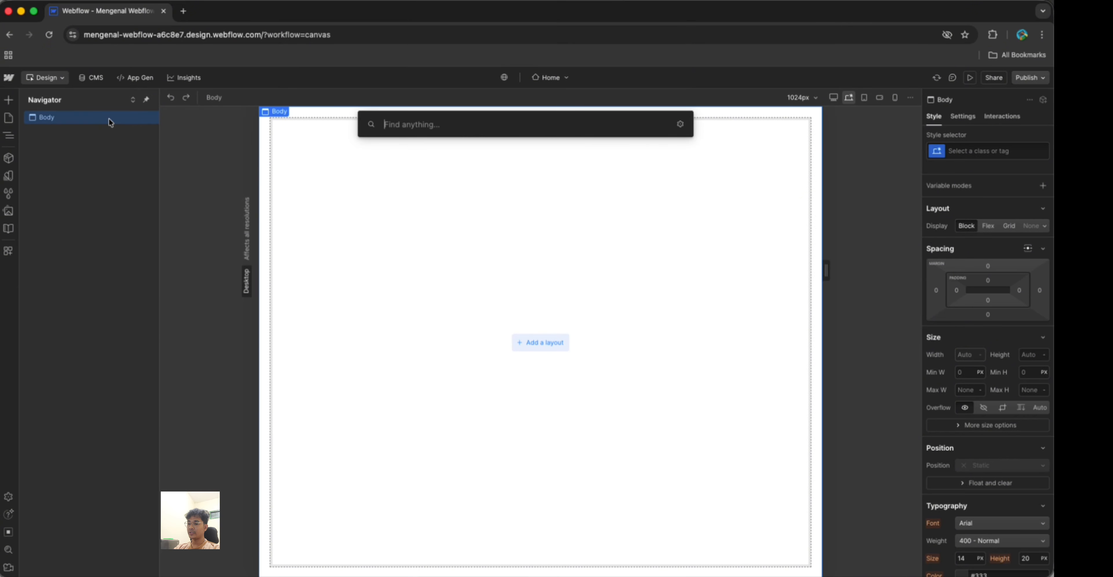
{"action": "type", "text": "sec"}
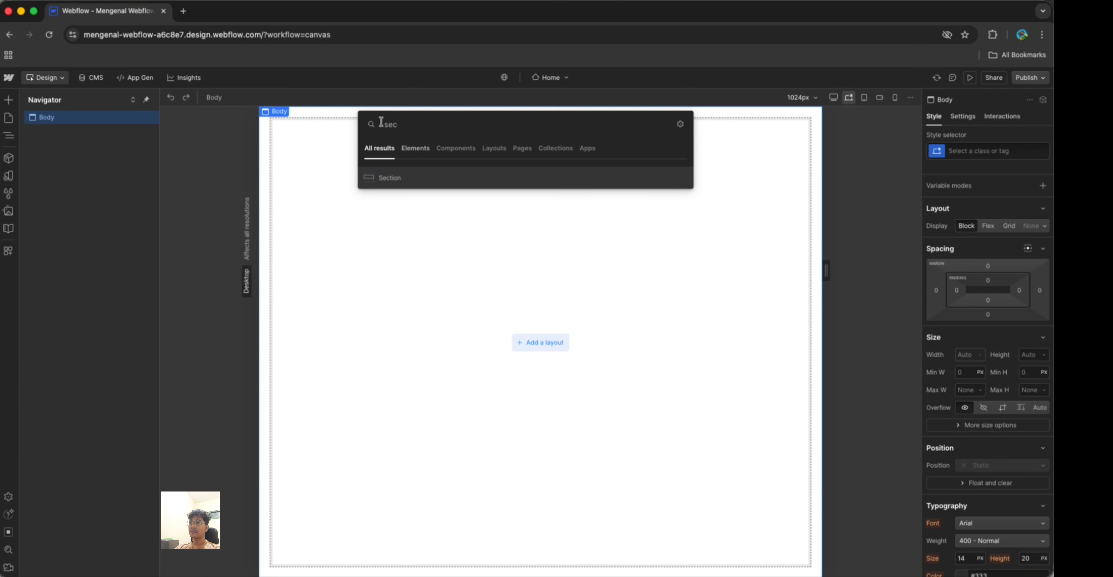
{"action": "left_click", "coordinate": [382, 172]}
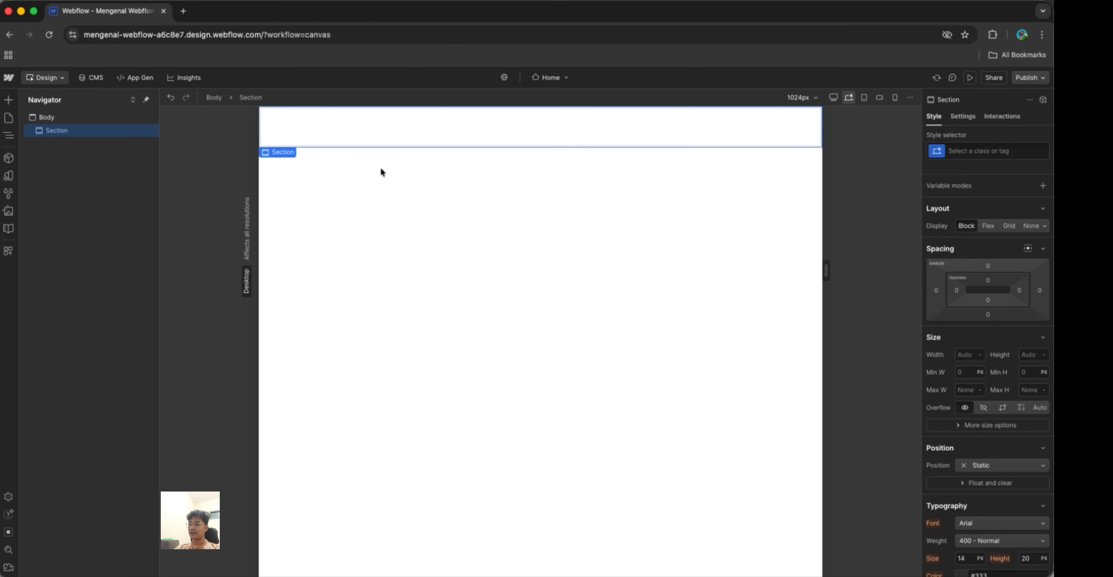
{"action": "key", "text": "super+k"}
{"action": "type", "text": "con"}
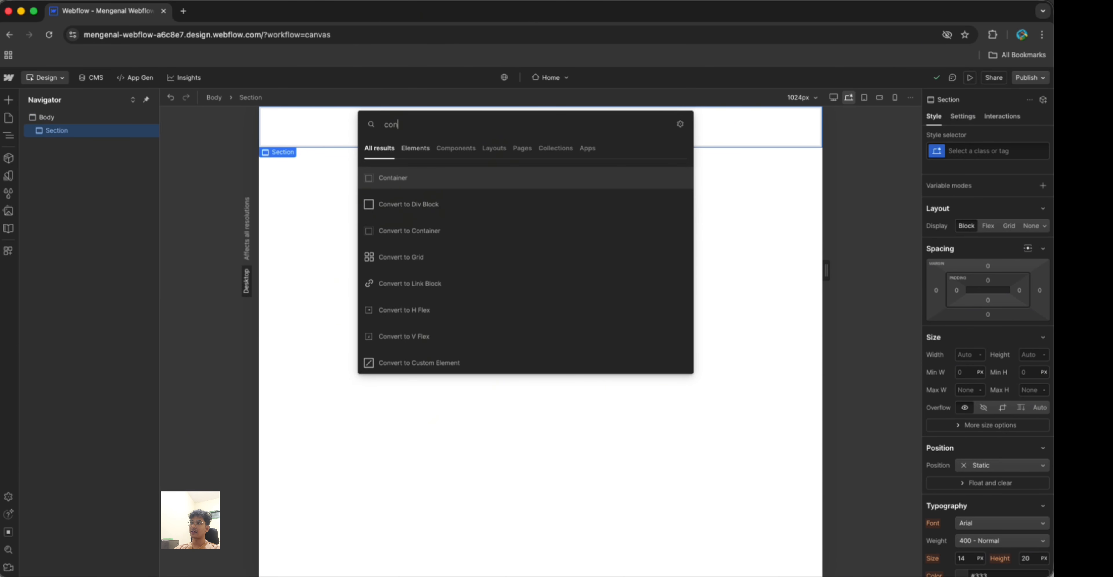
{"action": "type", "text": "t"}
{"action": "left_click", "coordinate": [433, 173]}
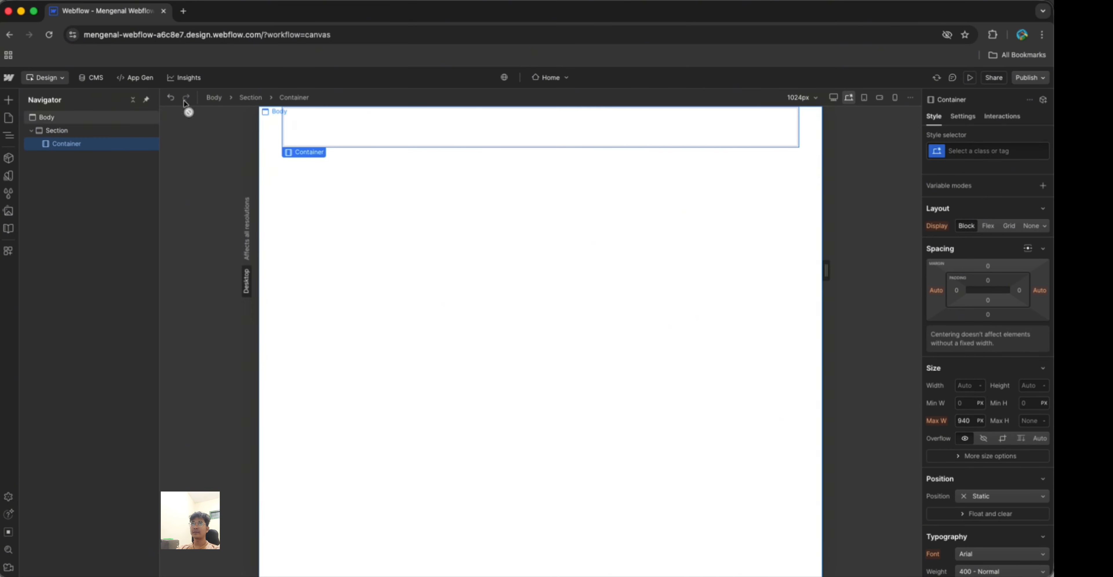
Create the class "section" on the Section element
{"action": "left_click", "coordinate": [105, 130]}
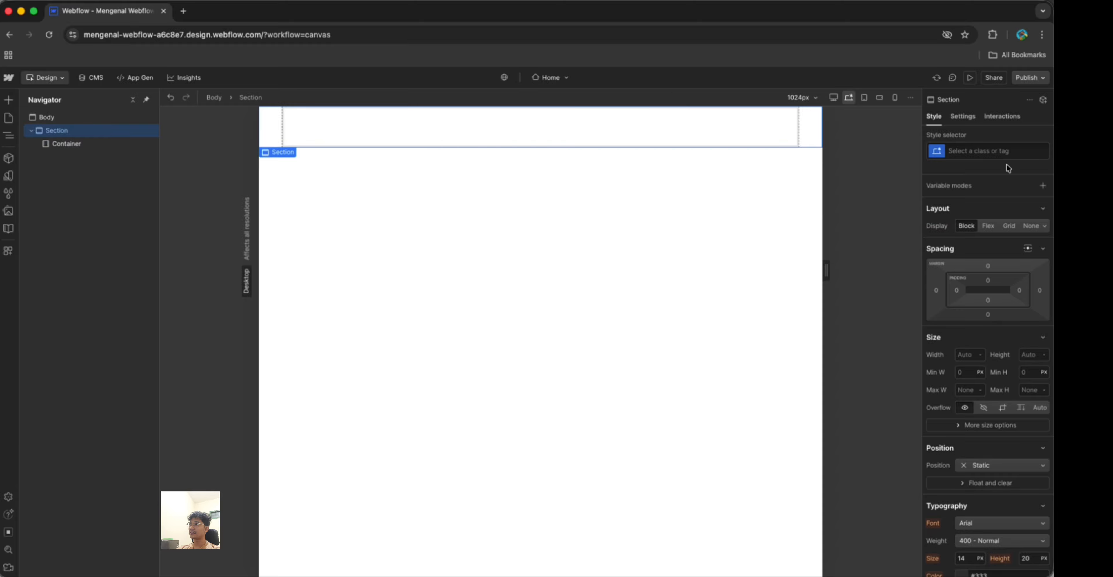
{"action": "left_click", "coordinate": [993, 151]}
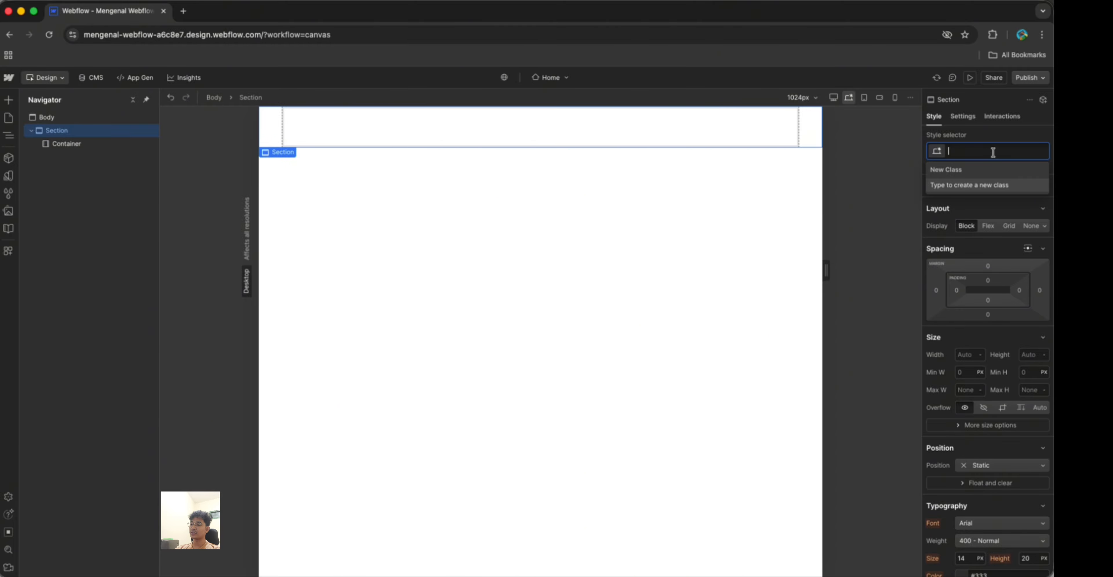
{"action": "type", "text": "section"}
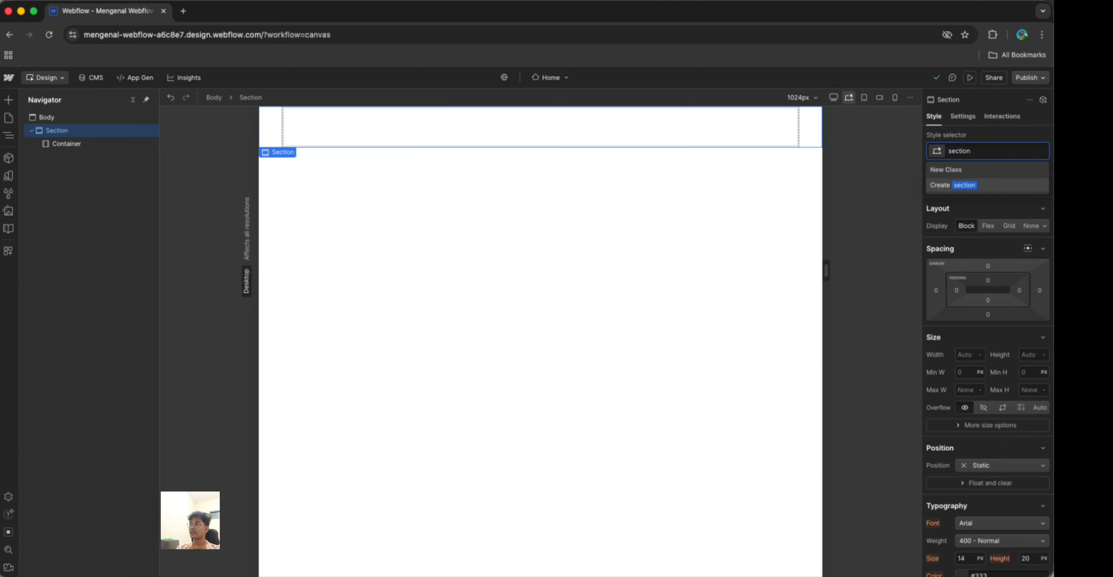
{"action": "key", "text": "Return"}
Create the class "container" on the Container nested in the section
{"action": "left_click", "coordinate": [61, 143]}
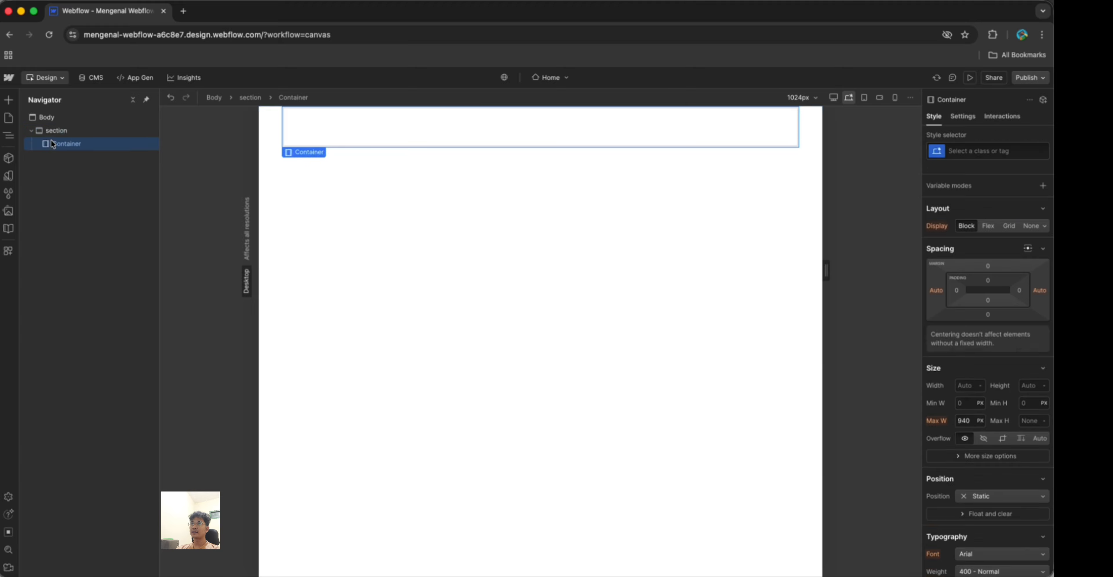
{"action": "left_click", "coordinate": [962, 153]}
{"action": "type", "text": "co"}
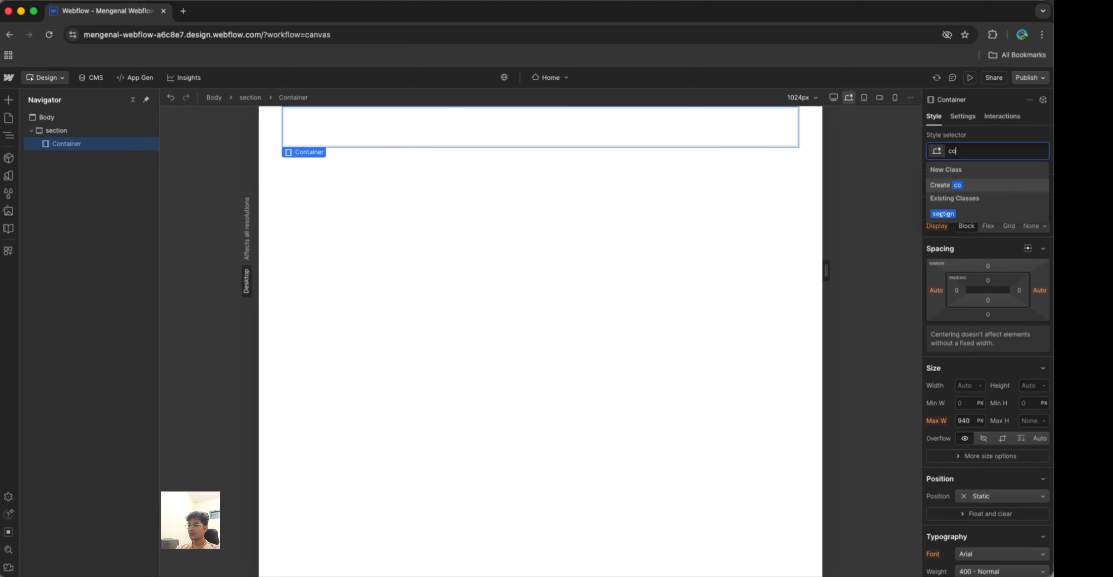
{"action": "type", "text": "ntain"}
{"action": "key", "text": "BackSpace"}
{"action": "key", "text": "BackSpace"}
{"action": "key", "text": "BackSpace"}
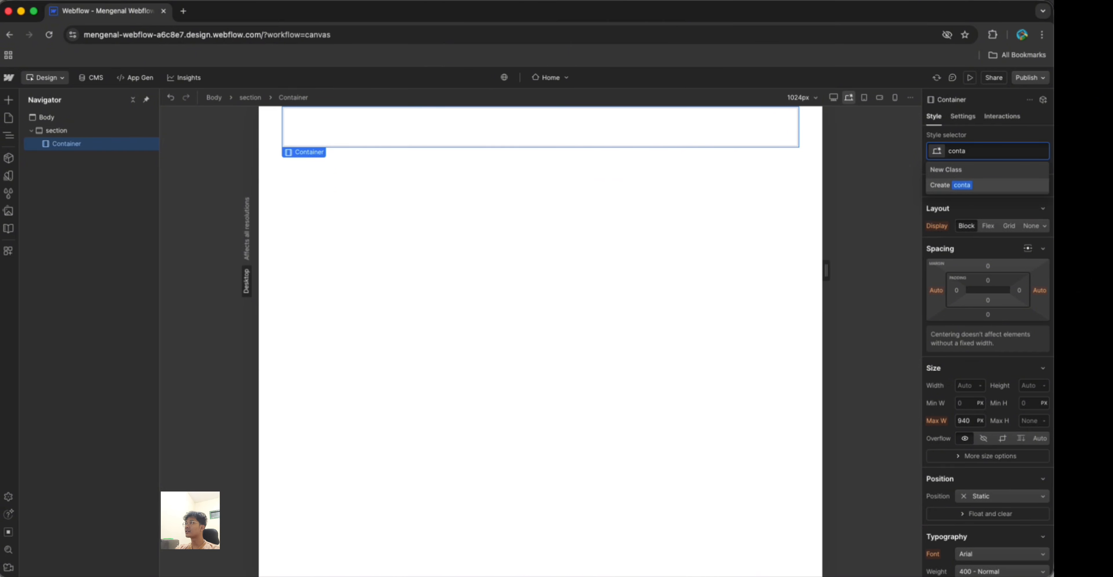
{"action": "type", "text": "ainer"}
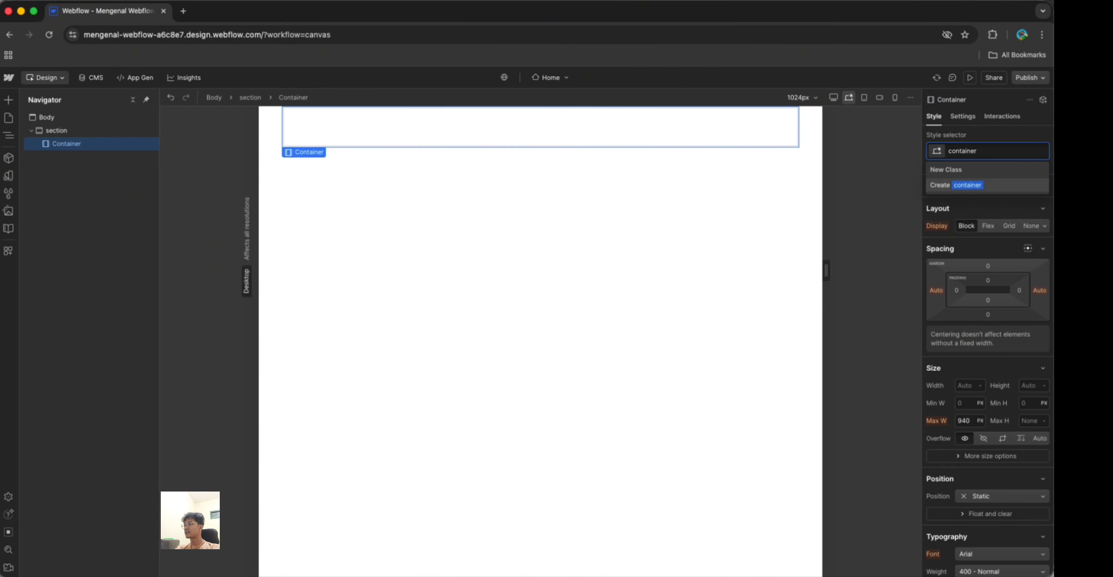
{"action": "key", "text": "Return"}
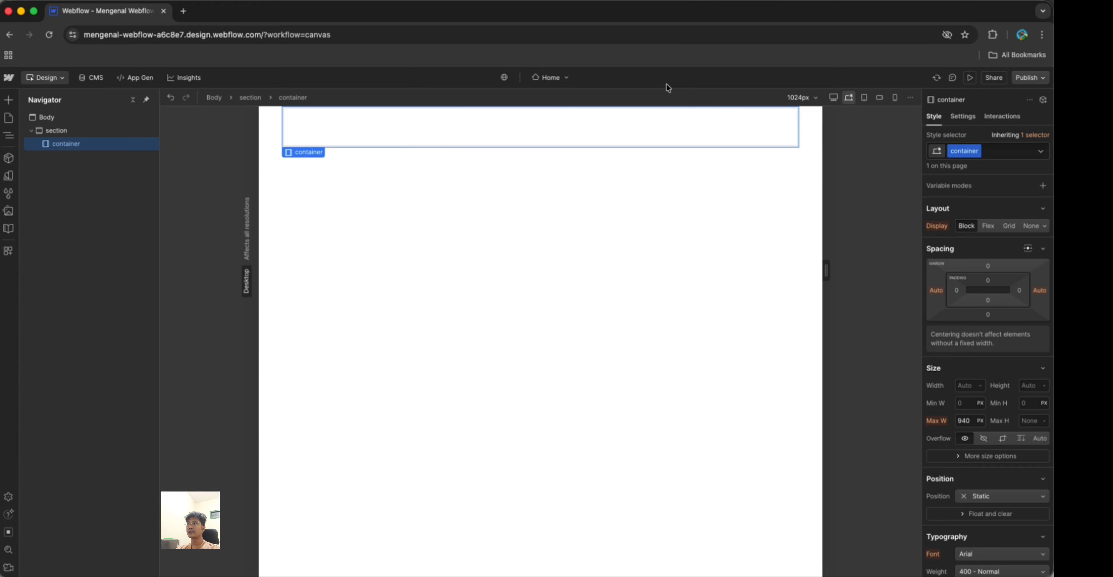
Insert the Hero Heading Center layout from the Starter library and move it directly under Body, above the section
{"action": "left_click", "coordinate": [16, 123]}
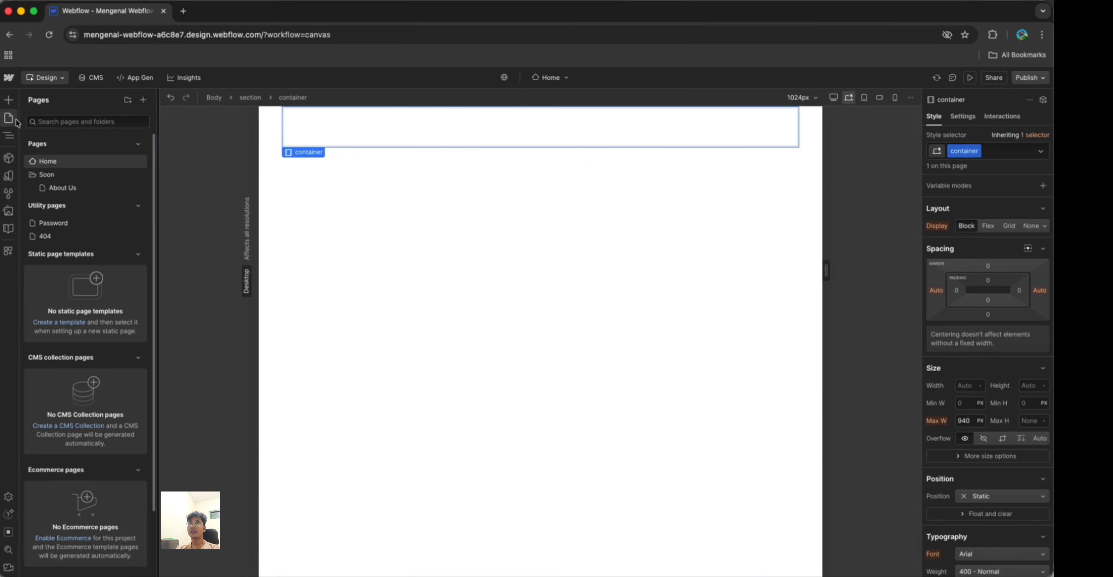
{"action": "left_click", "coordinate": [16, 136]}
{"action": "left_click", "coordinate": [8, 100]}
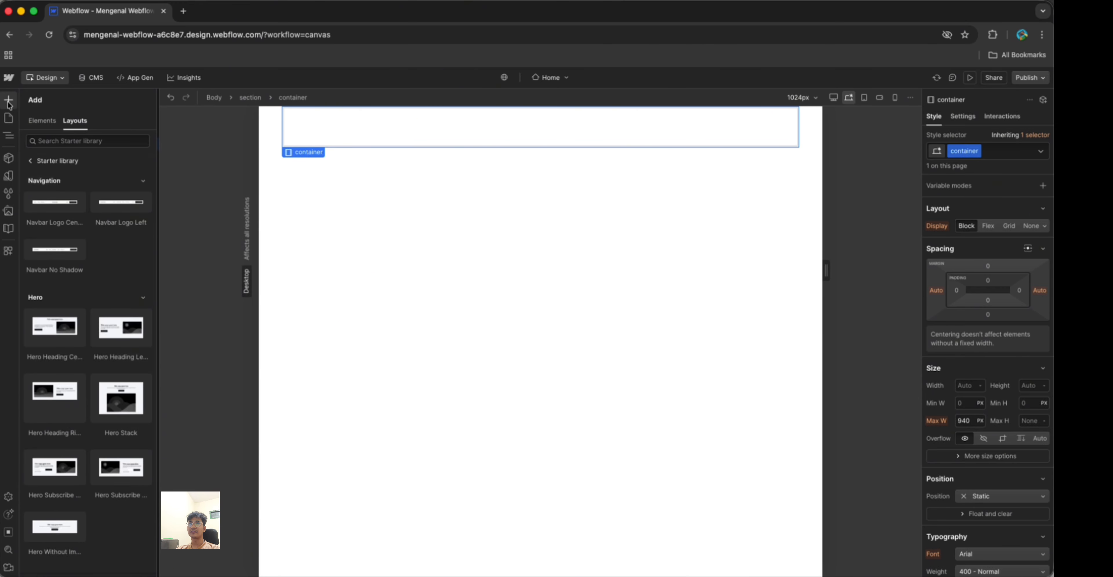
{"action": "left_click", "coordinate": [65, 329]}
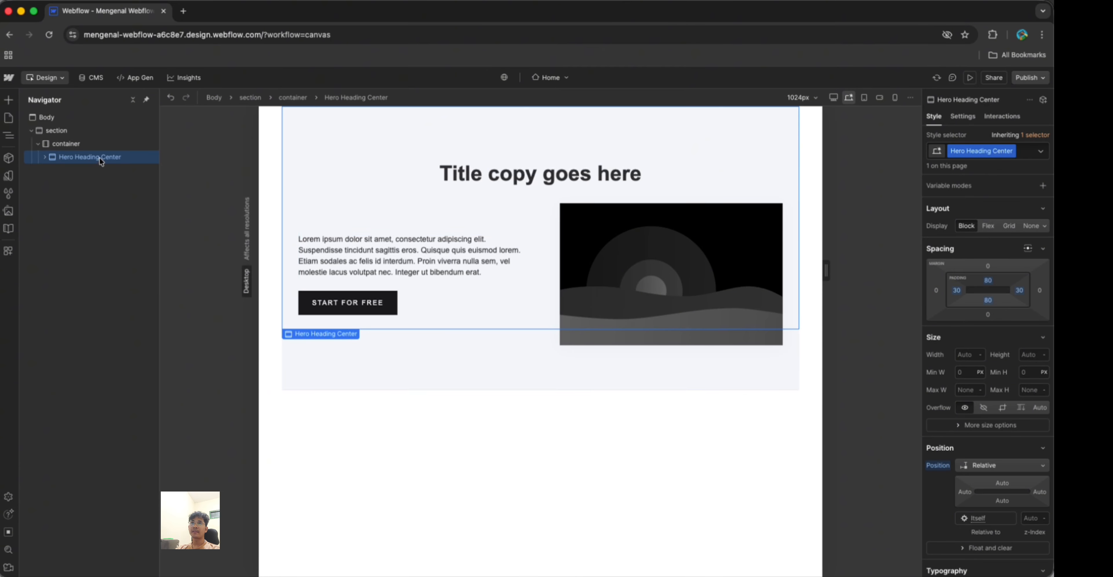
{"action": "left_click_drag", "start_coordinate": [99, 156], "coordinate": [95, 130]}
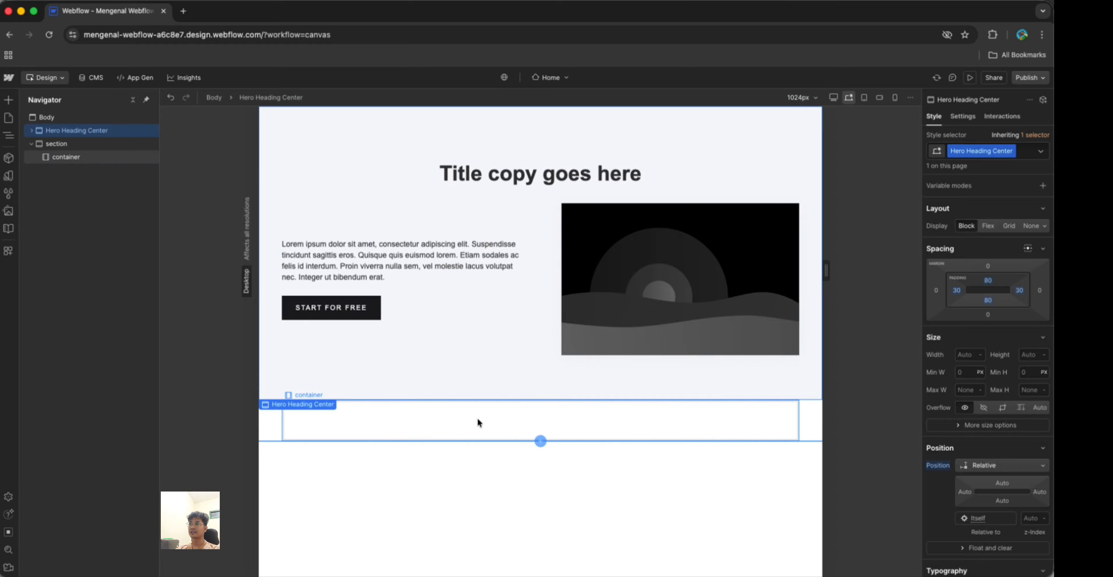
Examine the container, Hero Wrapper and hero elements, collapse their nested items, and review the empty section's typography, background and border styles
{"action": "left_click", "coordinate": [478, 421]}
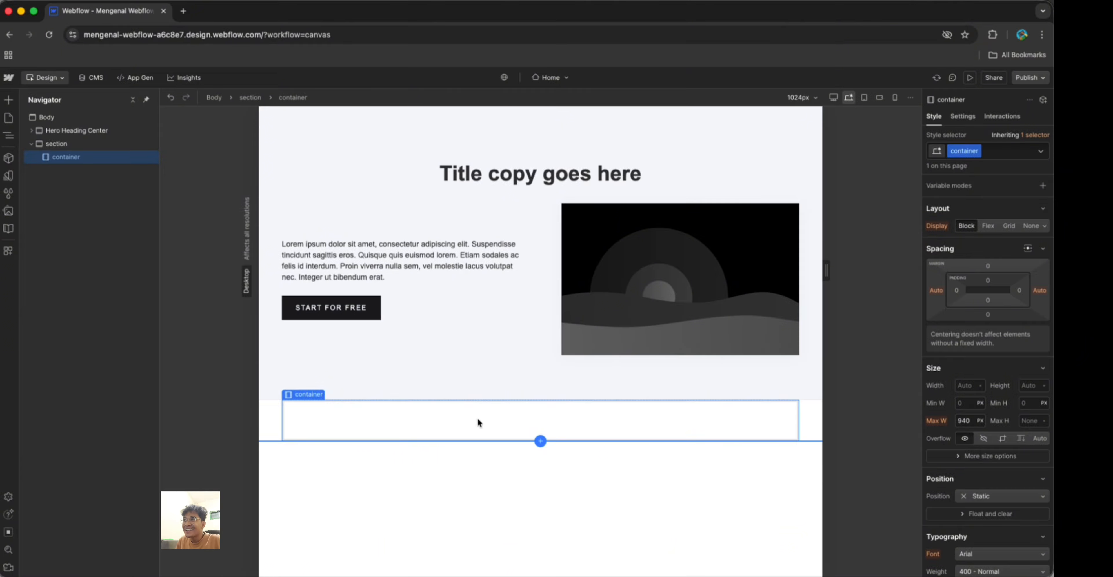
{"action": "left_click", "coordinate": [418, 342]}
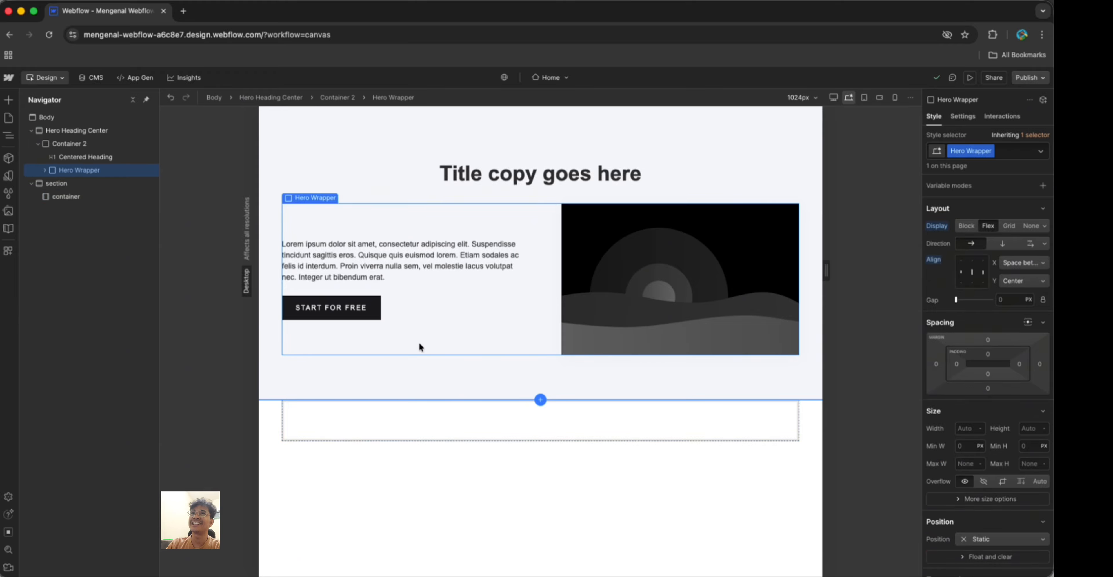
{"action": "left_click", "coordinate": [366, 366]}
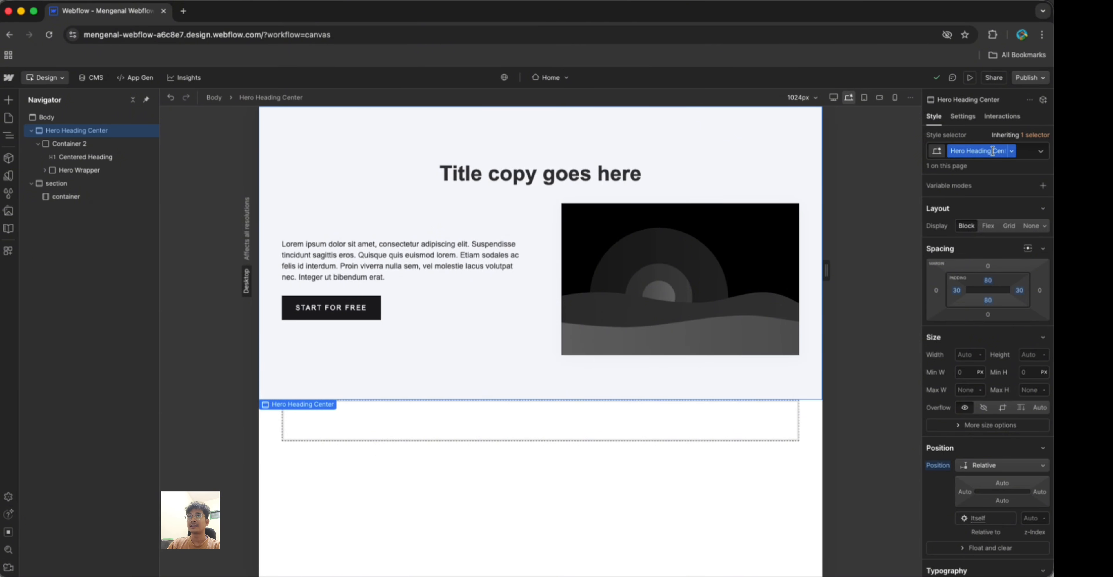
{"action": "left_click", "coordinate": [38, 144]}
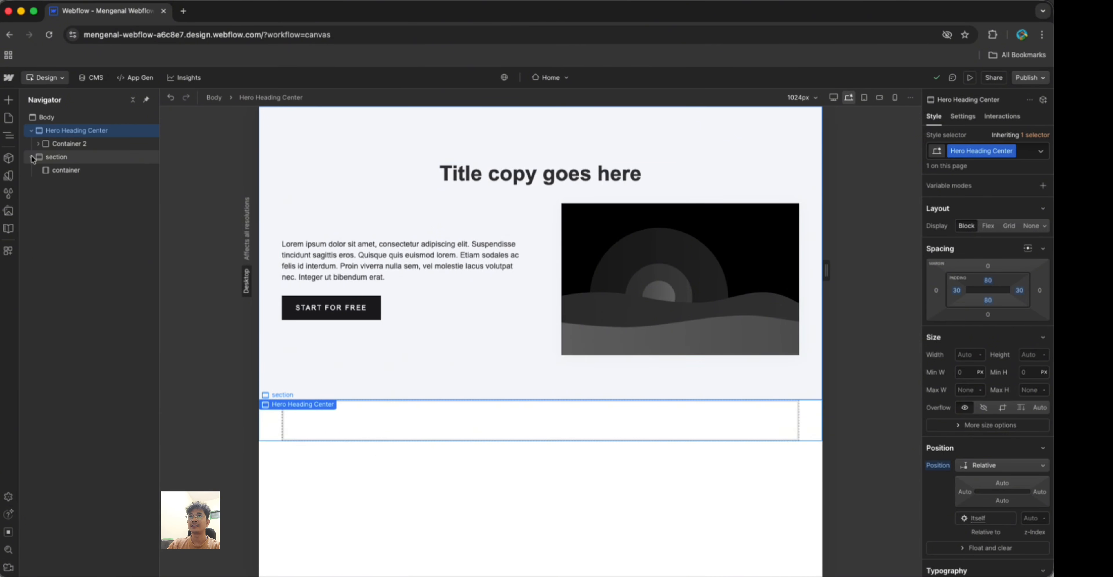
{"action": "left_click", "coordinate": [31, 156]}
{"action": "left_click", "coordinate": [65, 157]}
{"action": "scroll", "coordinate": [1025, 521], "scroll_direction": "down", "scroll_amount": 5}
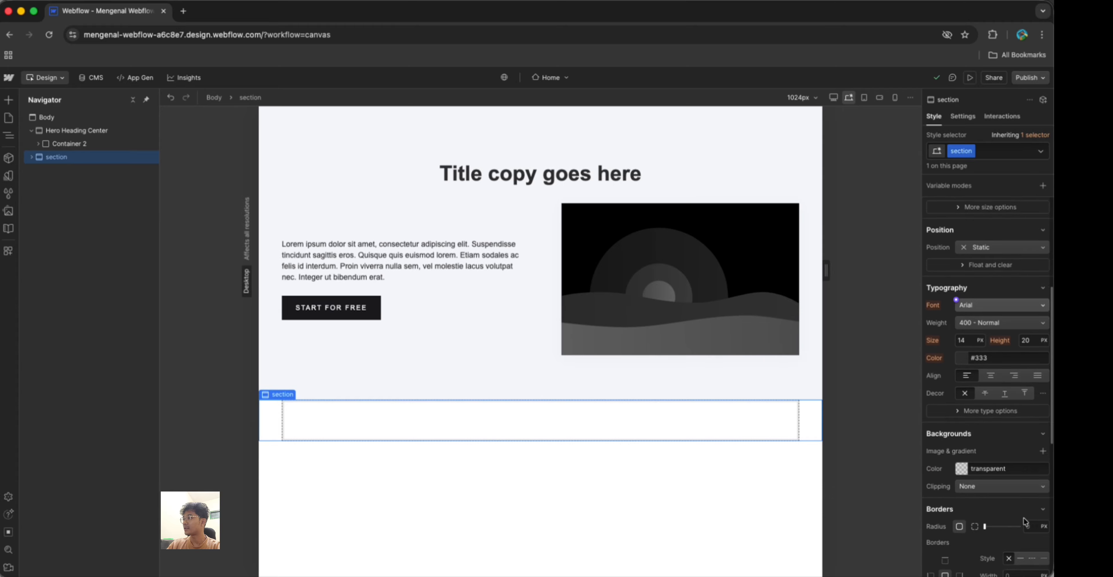
{"action": "scroll", "coordinate": [1025, 522], "scroll_direction": "down", "scroll_amount": 2}
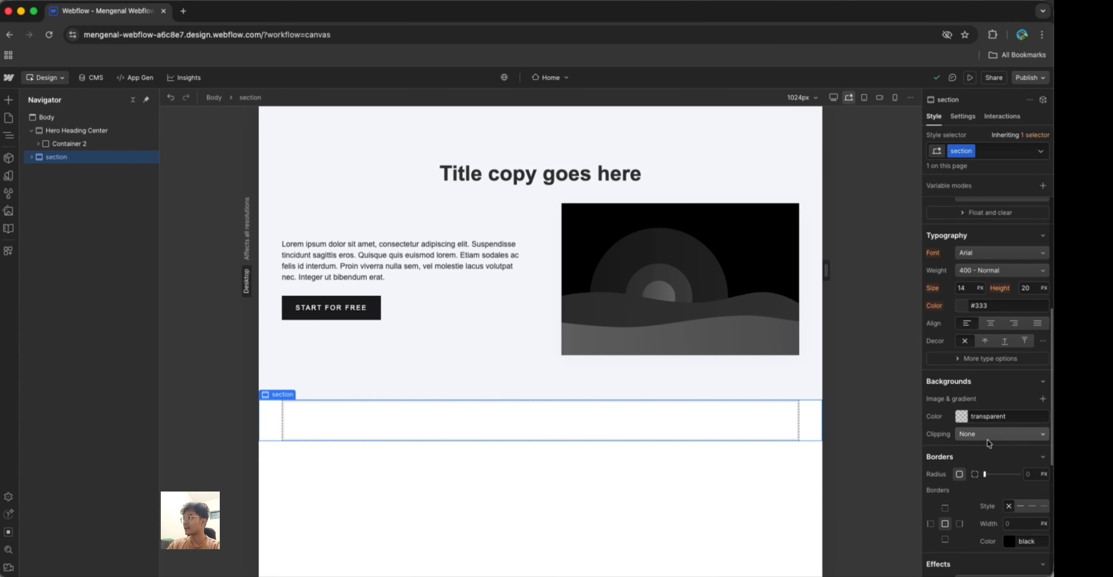
Remove the class "section" from the empty section and assign it the existing class "Hero Heading Center" instead
{"action": "left_click", "coordinate": [61, 128]}
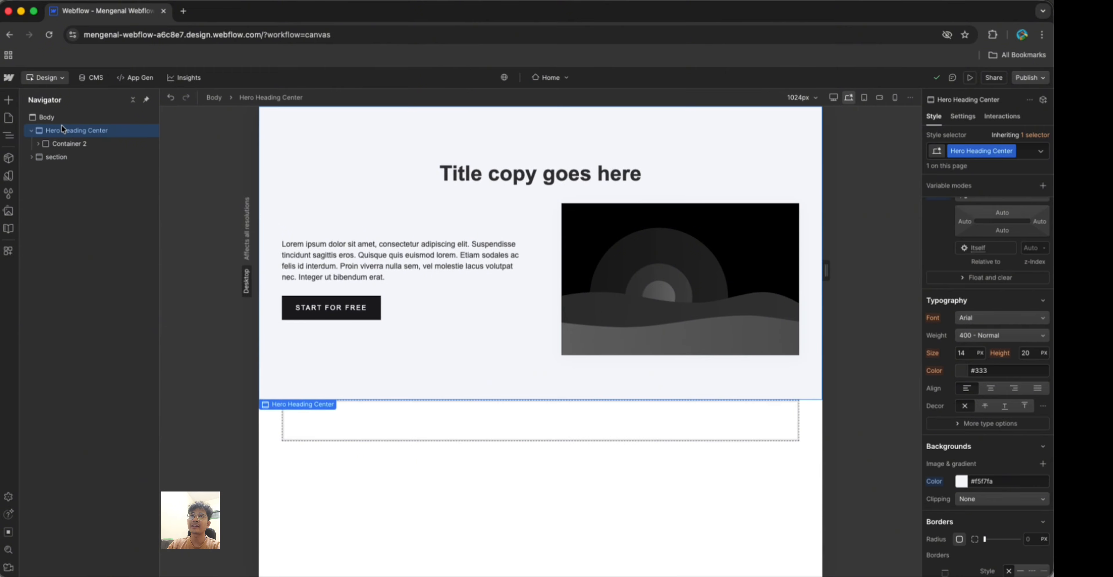
{"action": "double_click", "coordinate": [969, 149]}
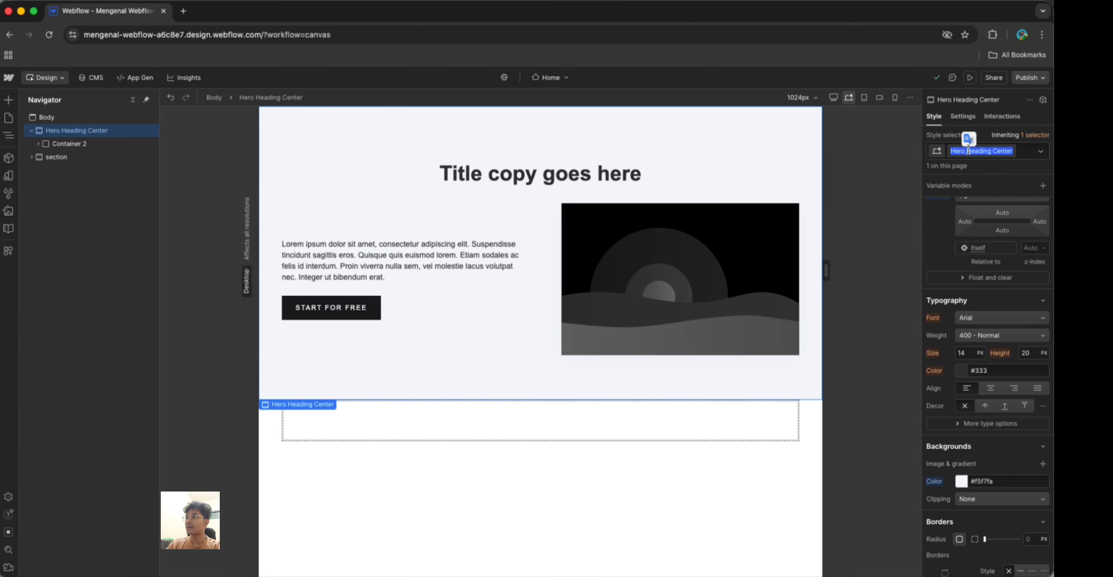
{"action": "left_click", "coordinate": [761, 428]}
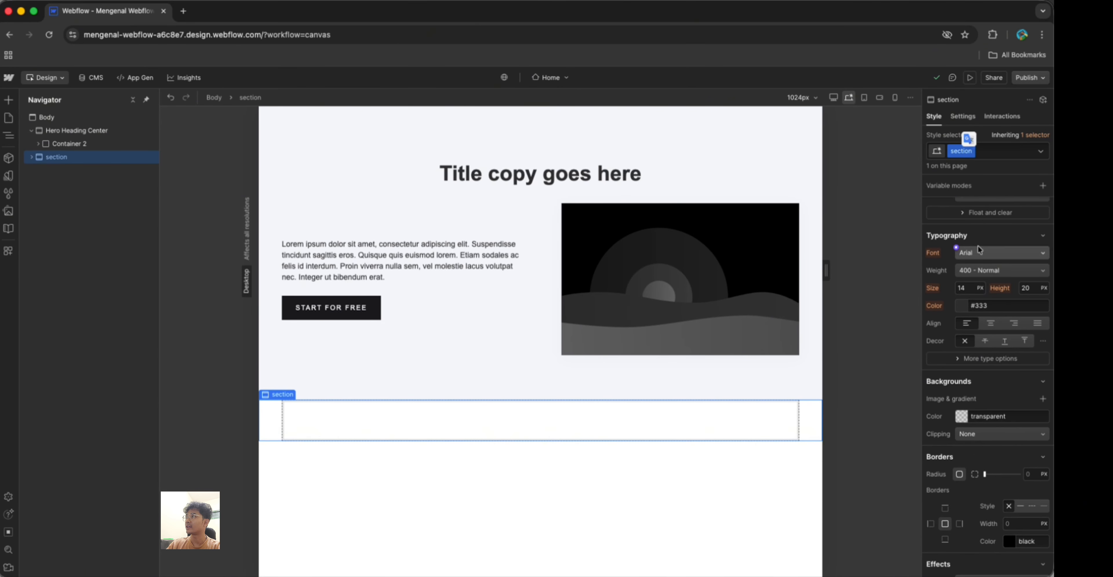
{"action": "left_click", "coordinate": [971, 151]}
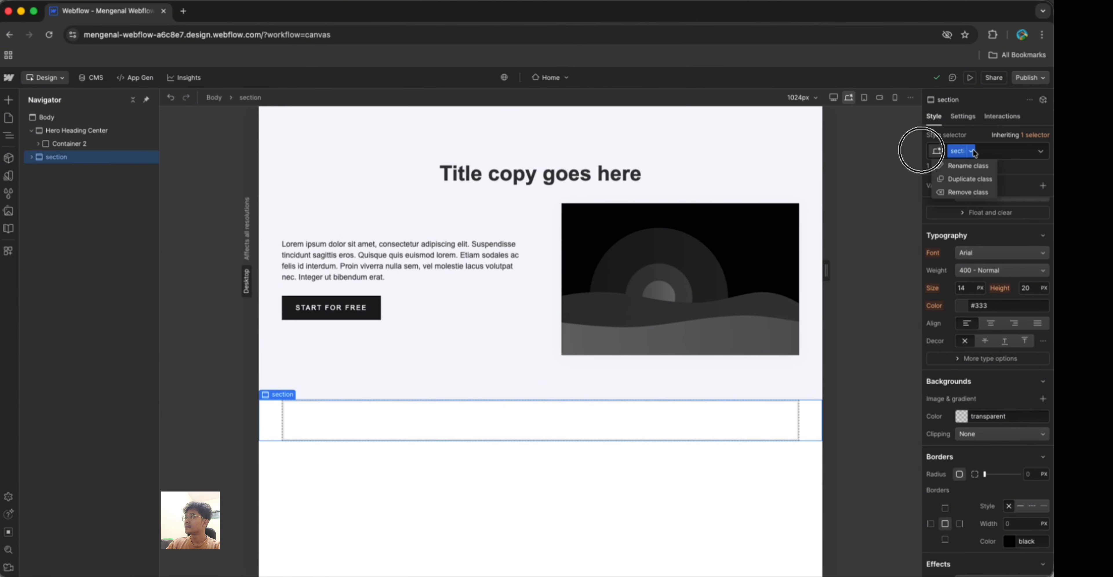
{"action": "left_click", "coordinate": [965, 193]}
{"action": "type", "text": "Hero Heading Center"}
{"action": "key", "text": "Return"}
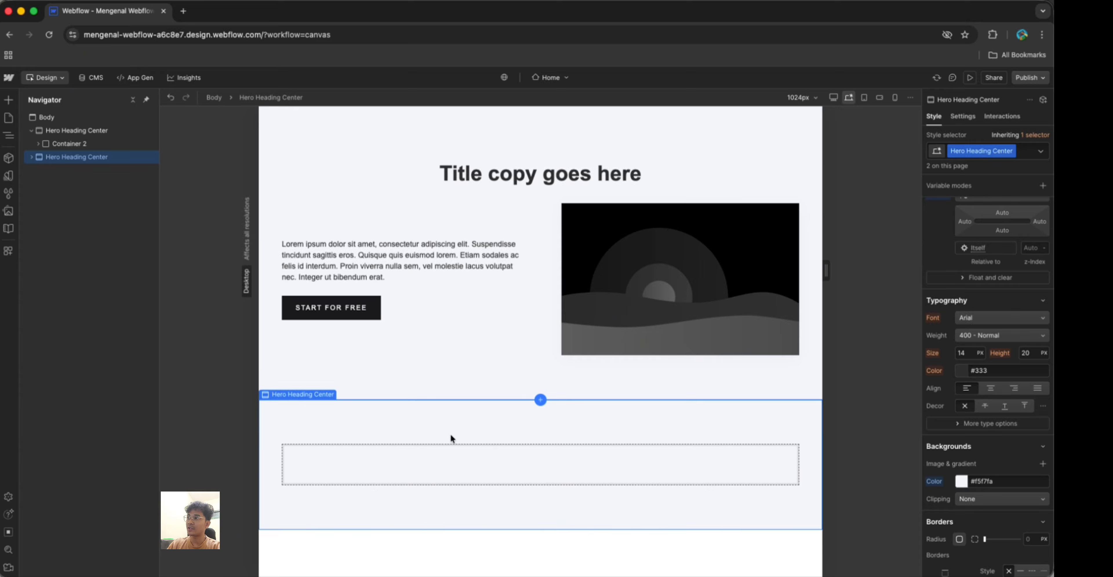
Shift the hue of the Hero Heading Center class's background colour to red, giving #faf5f5
{"action": "left_click", "coordinate": [961, 484]}
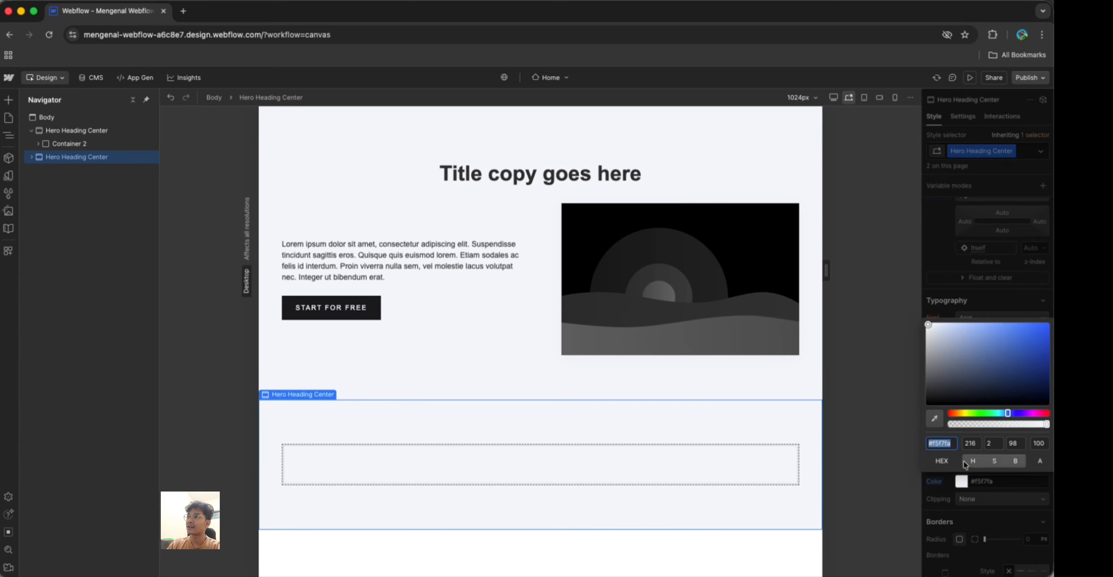
{"action": "left_click", "coordinate": [857, 356]}
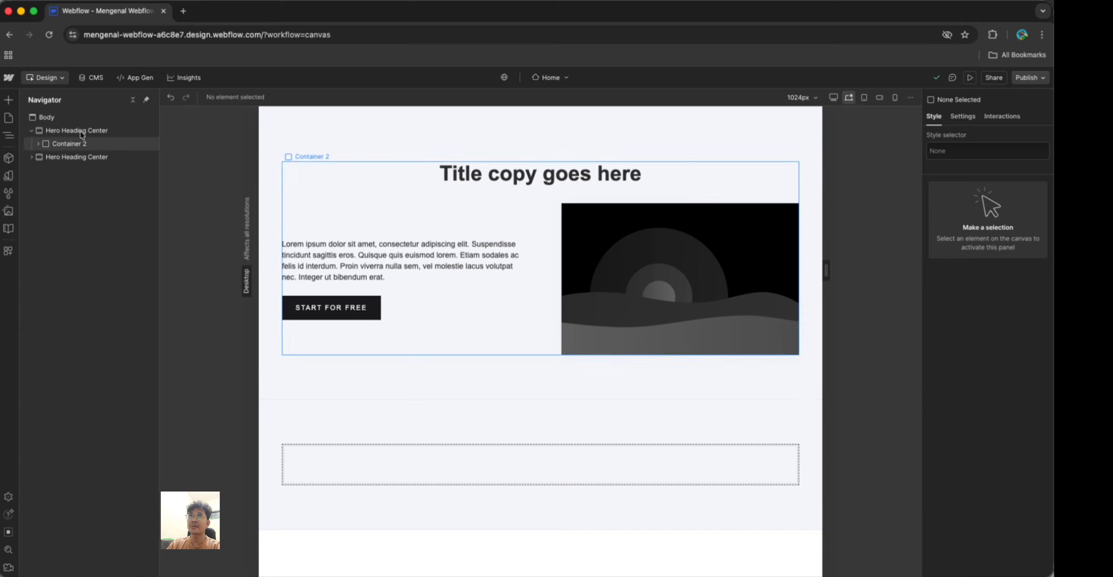
{"action": "left_click", "coordinate": [73, 130]}
{"action": "left_click", "coordinate": [63, 156]}
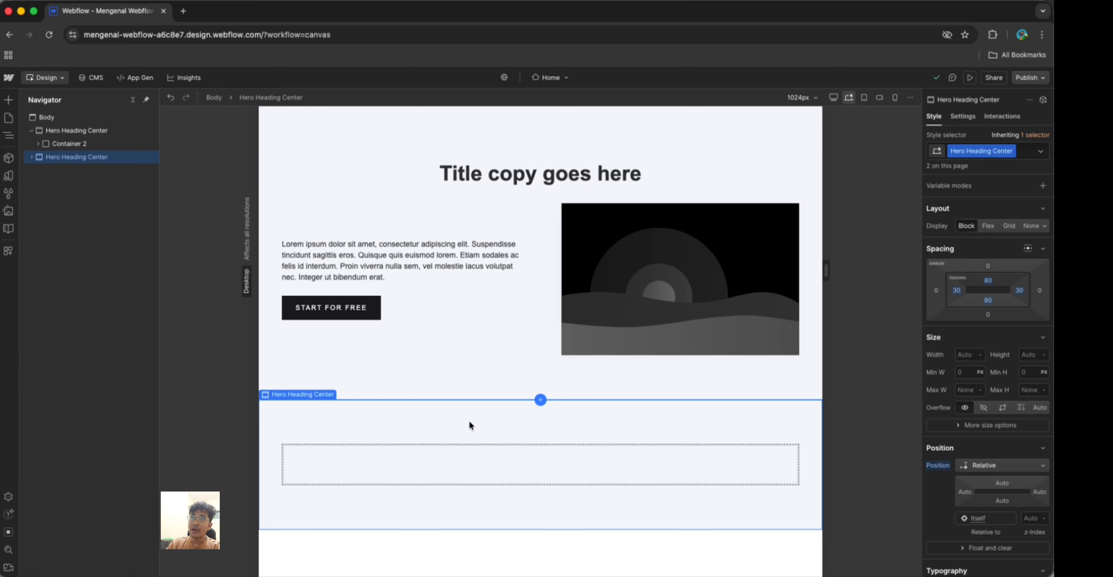
{"action": "scroll", "coordinate": [966, 490], "scroll_direction": "down", "scroll_amount": 5}
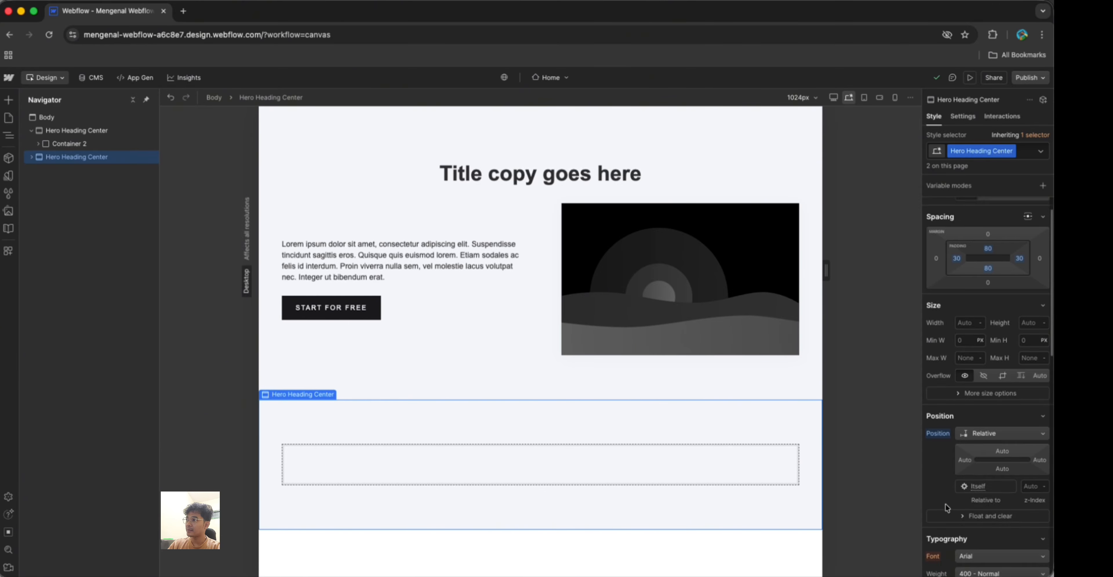
{"action": "scroll", "coordinate": [966, 490], "scroll_direction": "down", "scroll_amount": 7}
{"action": "left_click", "coordinate": [966, 356]}
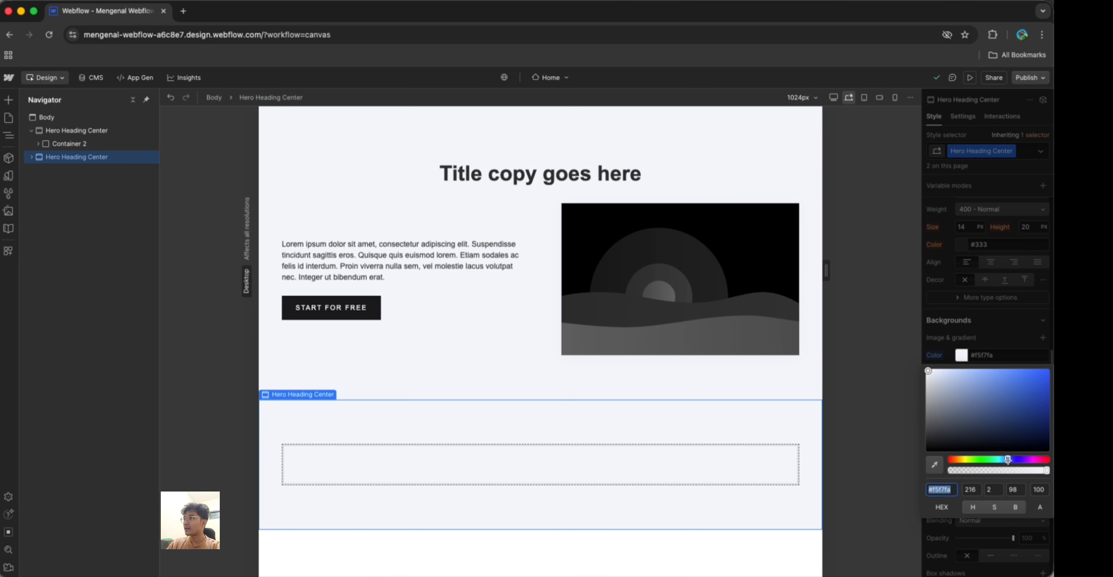
{"action": "left_click_drag", "start_coordinate": [1008, 460], "coordinate": [1050, 461]}
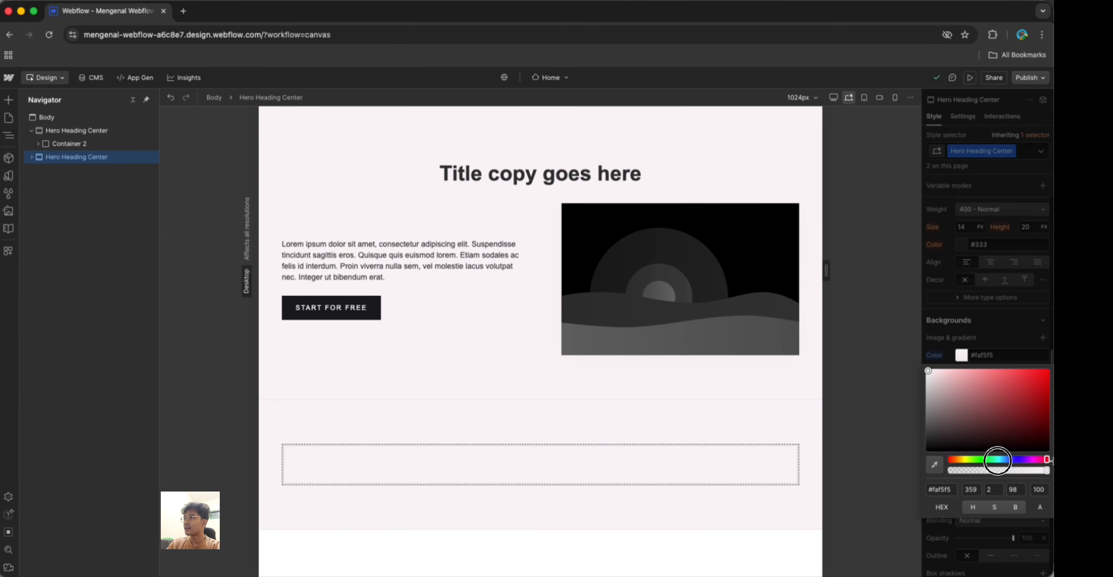
Try a #ff0004 background on the Hero Heading Center class, compare both sections, and undo the colour
{"action": "left_click_drag", "start_coordinate": [1022, 396], "coordinate": [1051, 367]}
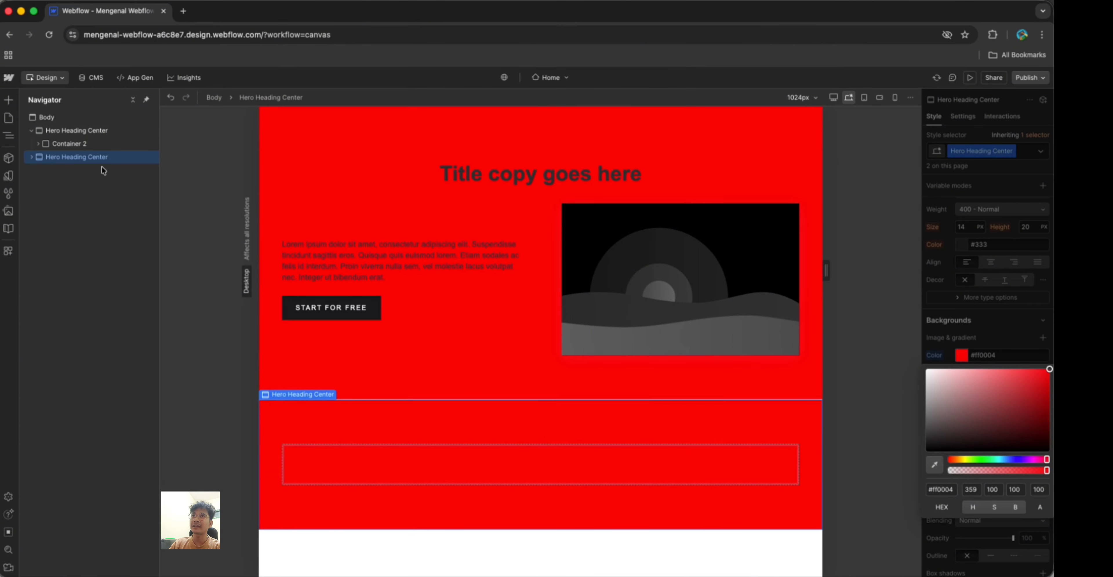
{"action": "left_click", "coordinate": [87, 133]}
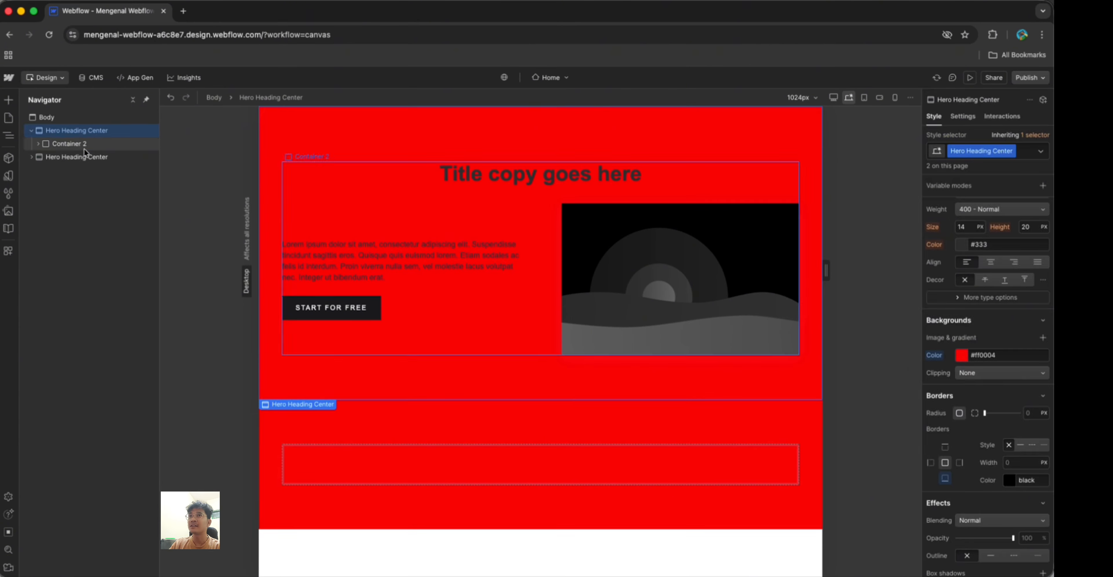
{"action": "left_click", "coordinate": [76, 157]}
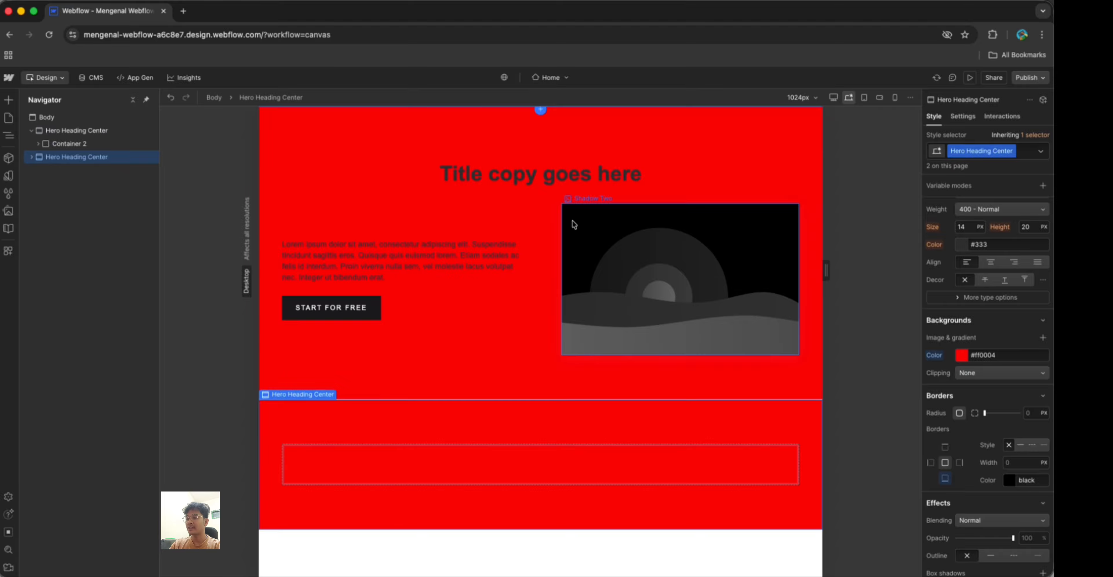
{"action": "key", "text": "super+z"}
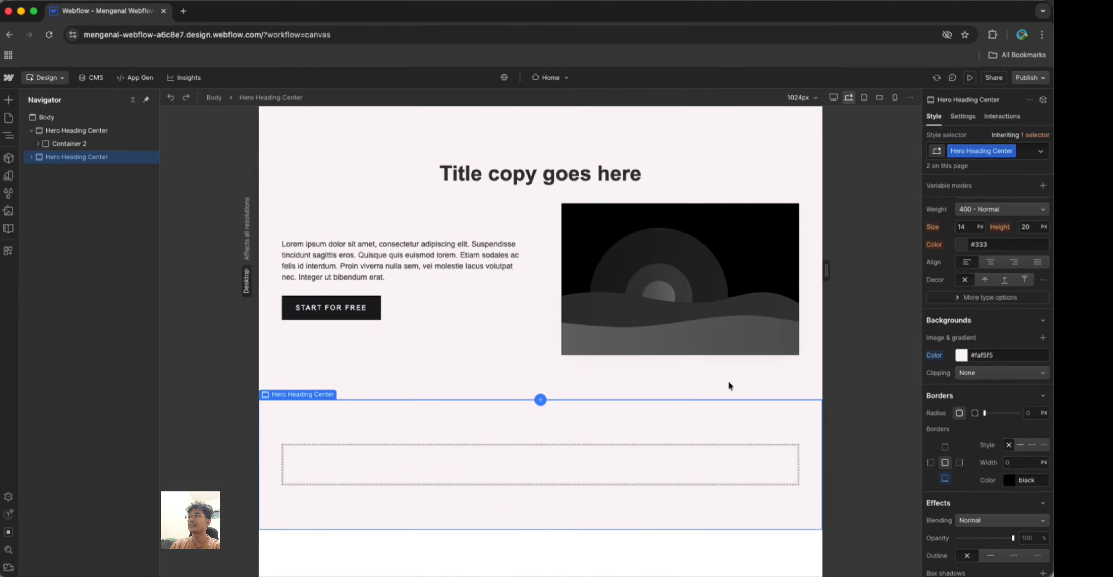
Rename the shared class as "Hero Heading Center 2" and undo the rename
{"action": "double_click", "coordinate": [991, 151]}
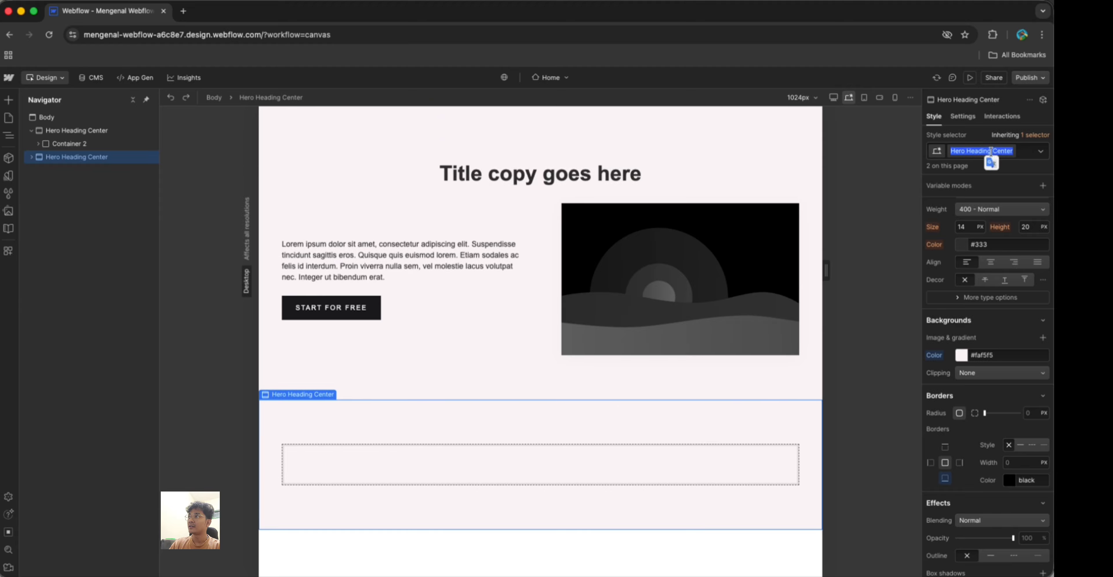
{"action": "key", "text": "BackSpace"}
{"action": "key", "text": "Escape"}
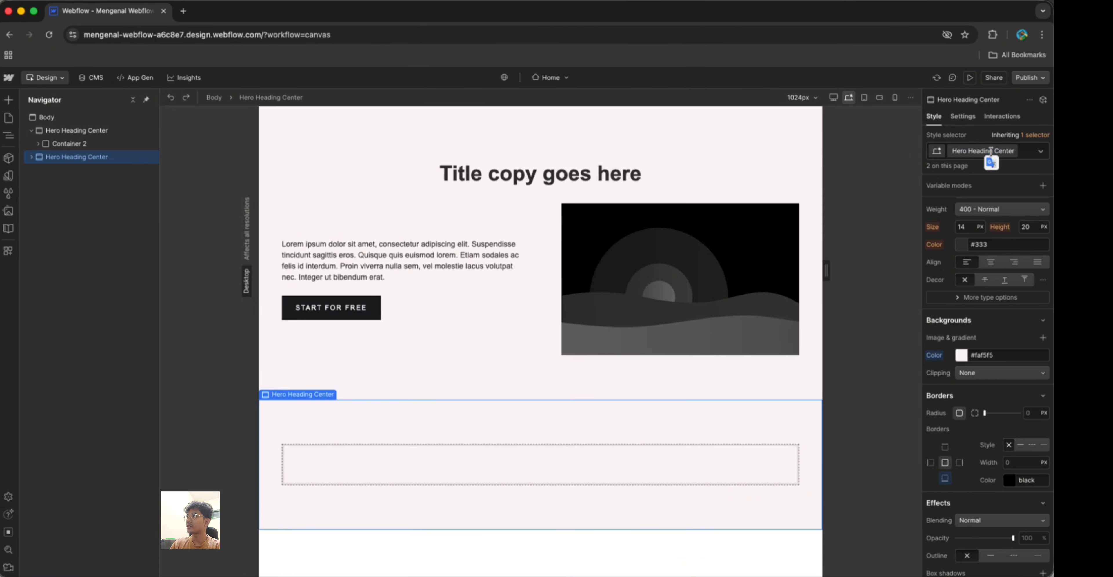
{"action": "type", "text": "2"}
{"action": "key", "text": "Return"}
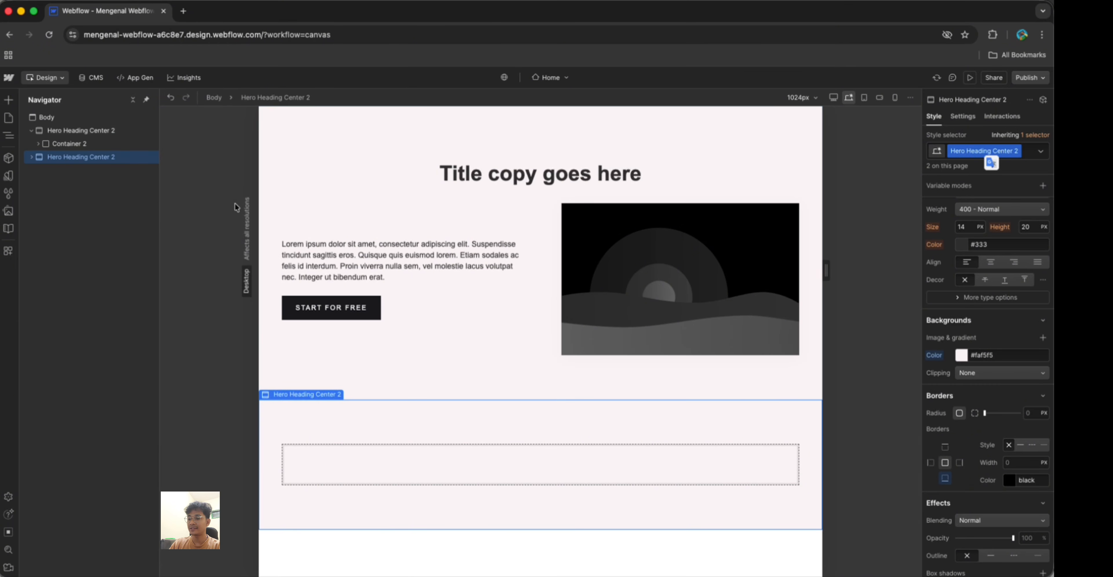
{"action": "key", "text": "super+z"}
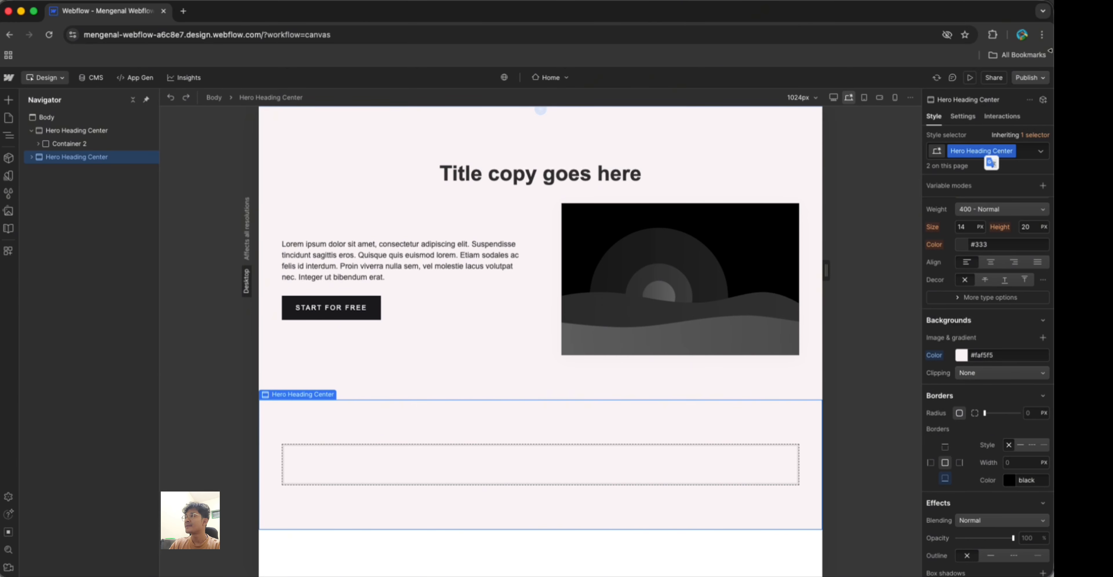
Duplicate the Hero Heading Center class on the empty section and name the copy "Hero Heading Center 2"
{"action": "left_click", "coordinate": [1012, 151]}
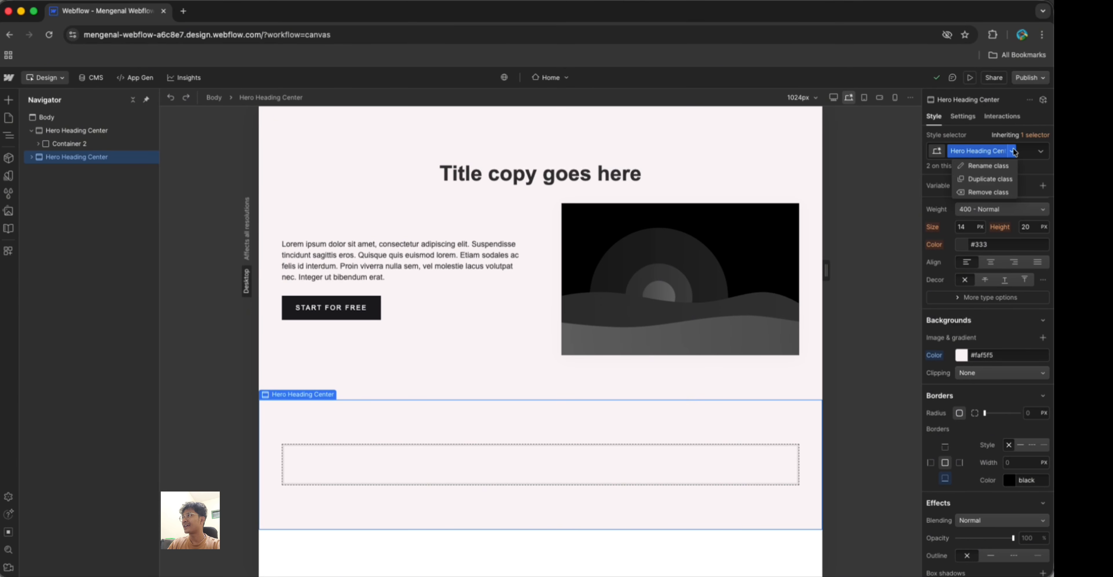
{"action": "left_click", "coordinate": [1012, 185]}
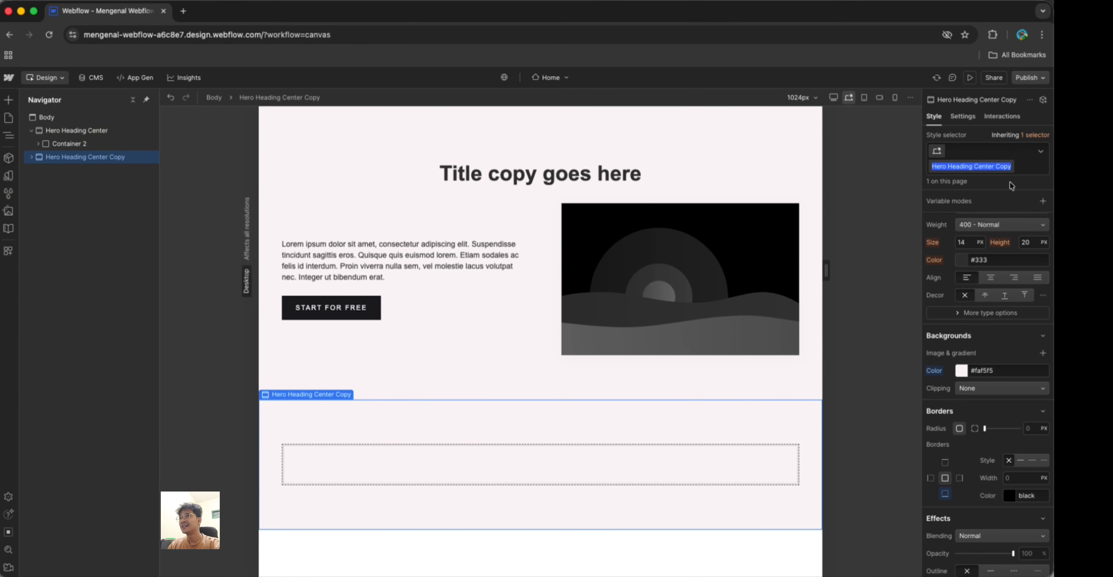
{"action": "key", "text": "Right"}
{"action": "key", "text": "BackSpace"}
{"action": "key", "text": "BackSpace"}
{"action": "key", "text": "BackSpace"}
{"action": "key", "text": "BackSpace"}
{"action": "key", "text": "BackSpace"}
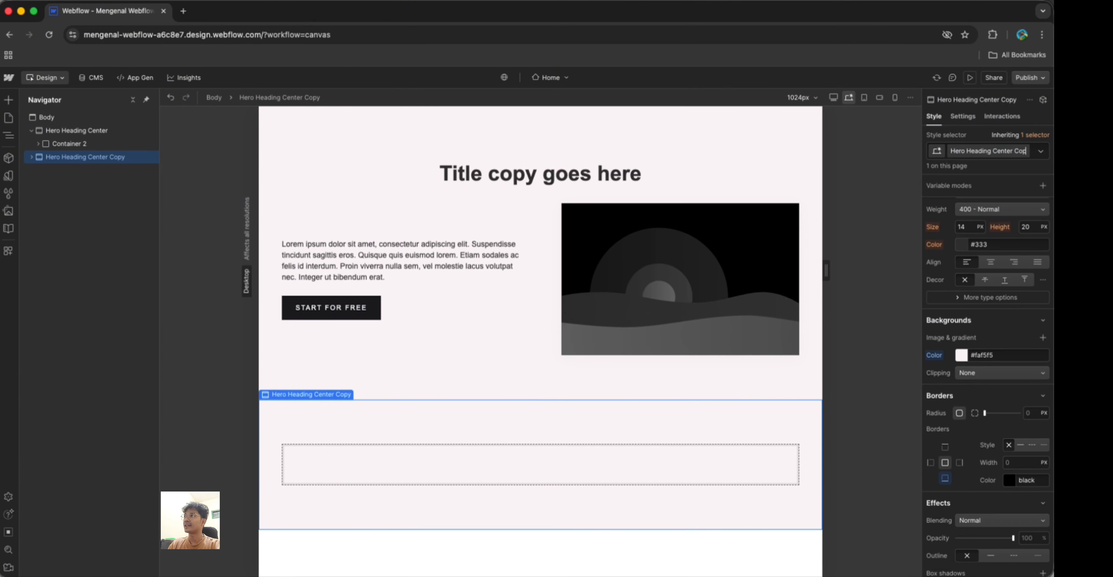
{"action": "type", "text": "2"}
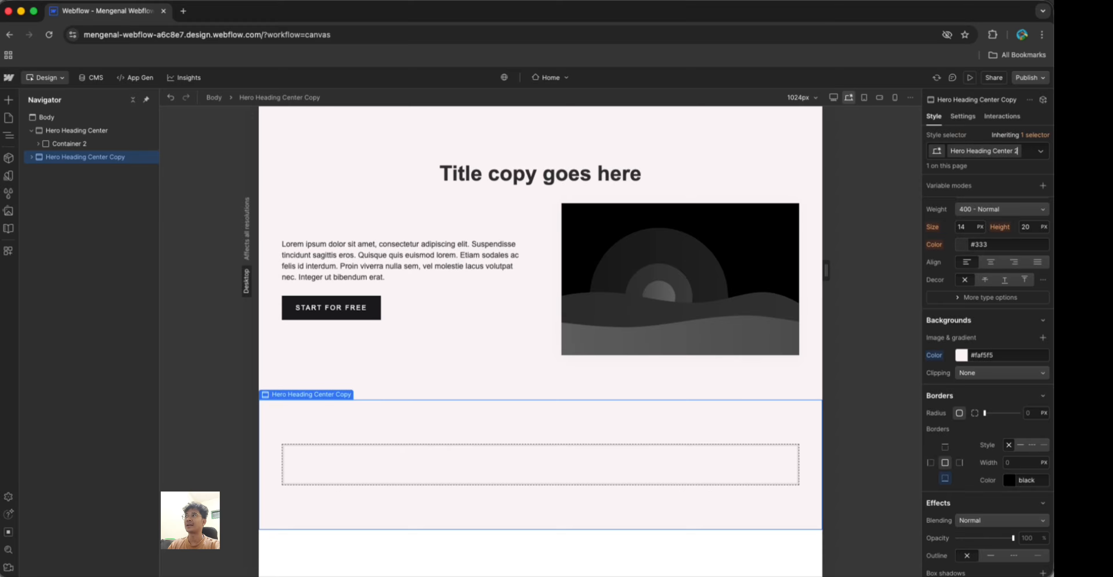
{"action": "key", "text": "Return"}
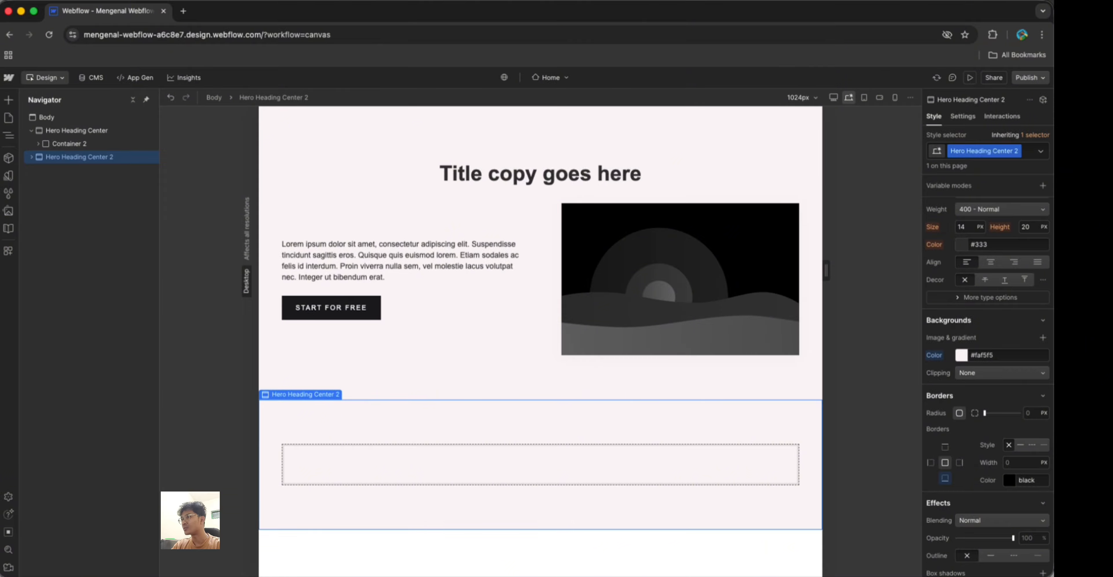
Set the background colour of the Hero Heading Center 2 class to #ff0004
{"action": "left_click", "coordinate": [963, 359]}
{"action": "left_click_drag", "start_coordinate": [982, 388], "coordinate": [998, 359]}
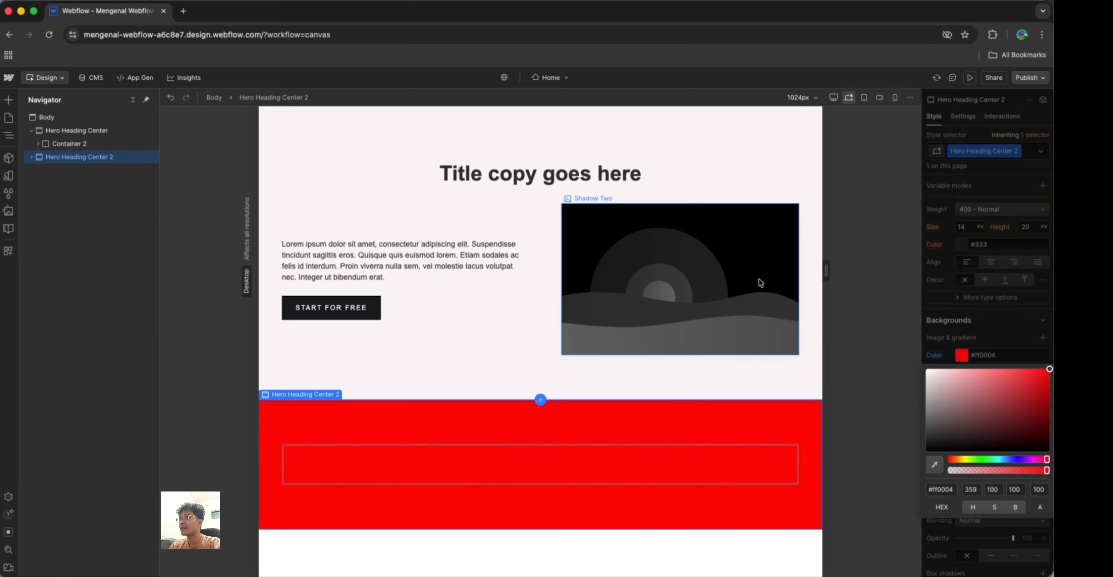
{"action": "left_click", "coordinate": [854, 307]}
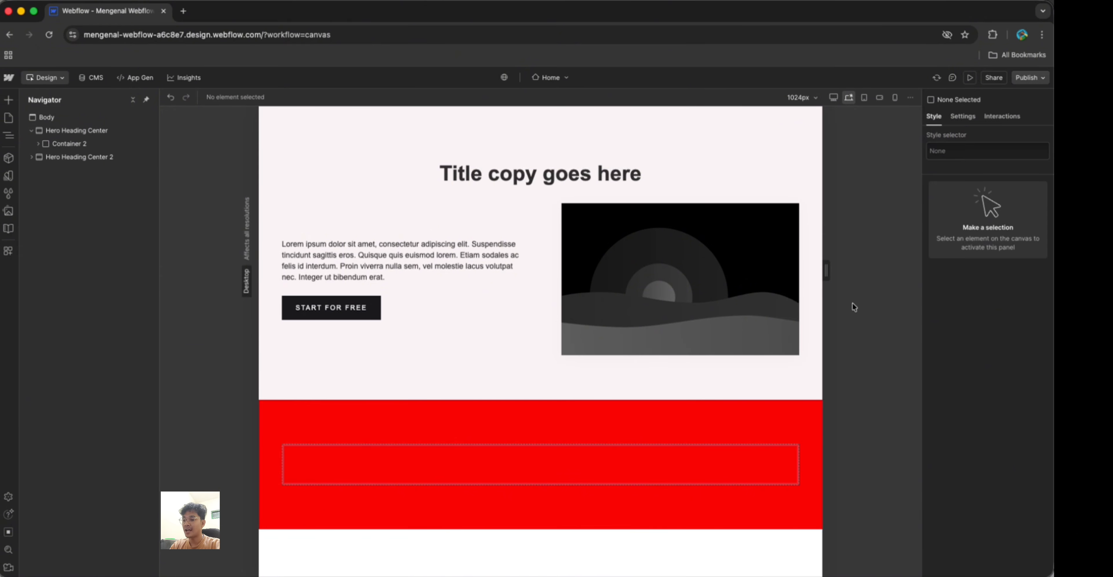
Undo the red background and the class duplication on the empty section
{"action": "key", "text": "super+z"}
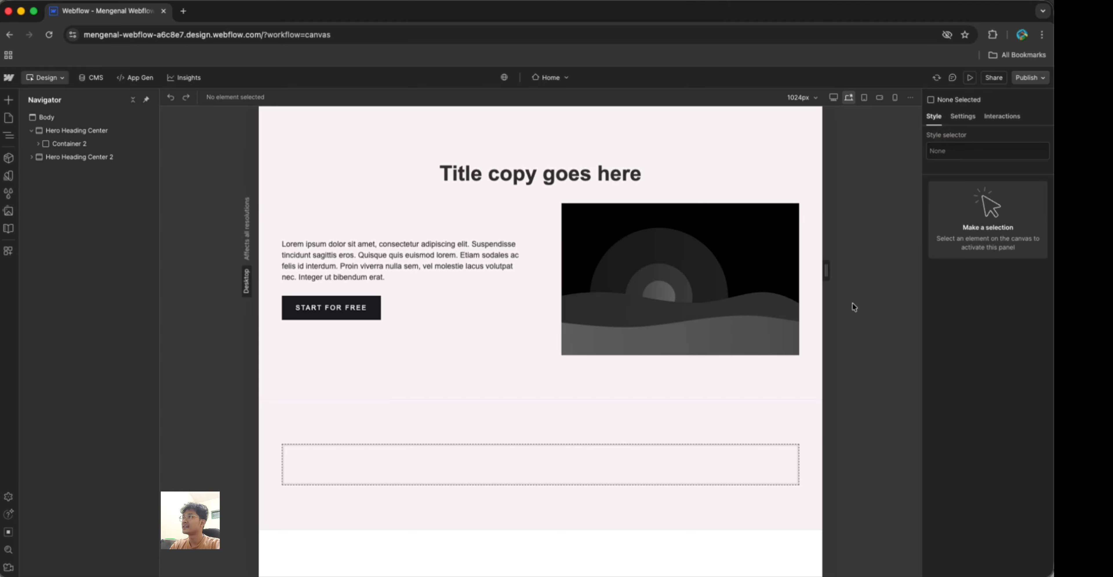
{"action": "left_click", "coordinate": [109, 158]}
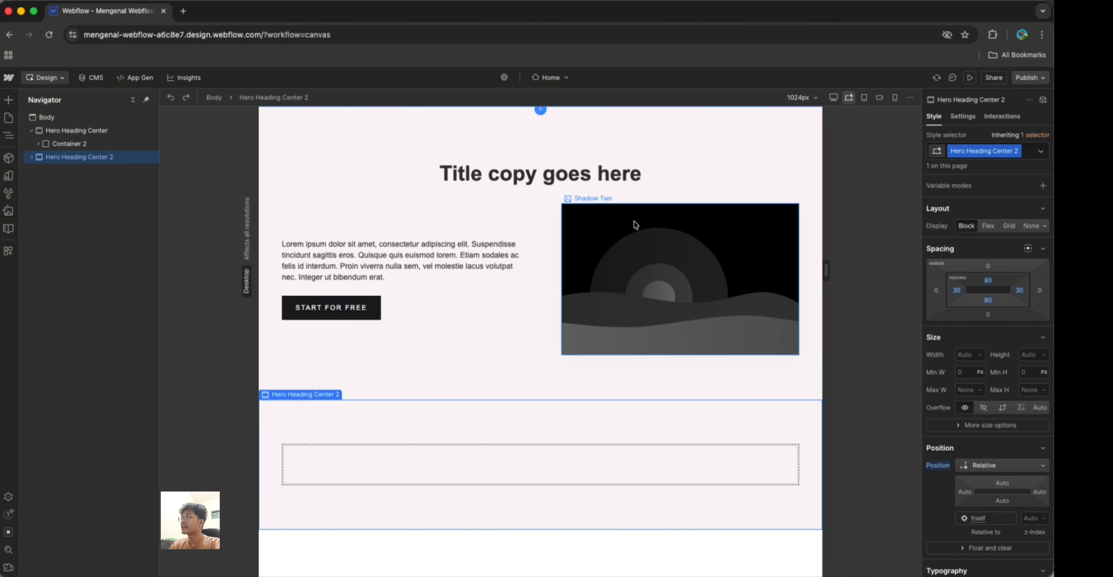
{"action": "key", "text": "super+z"}
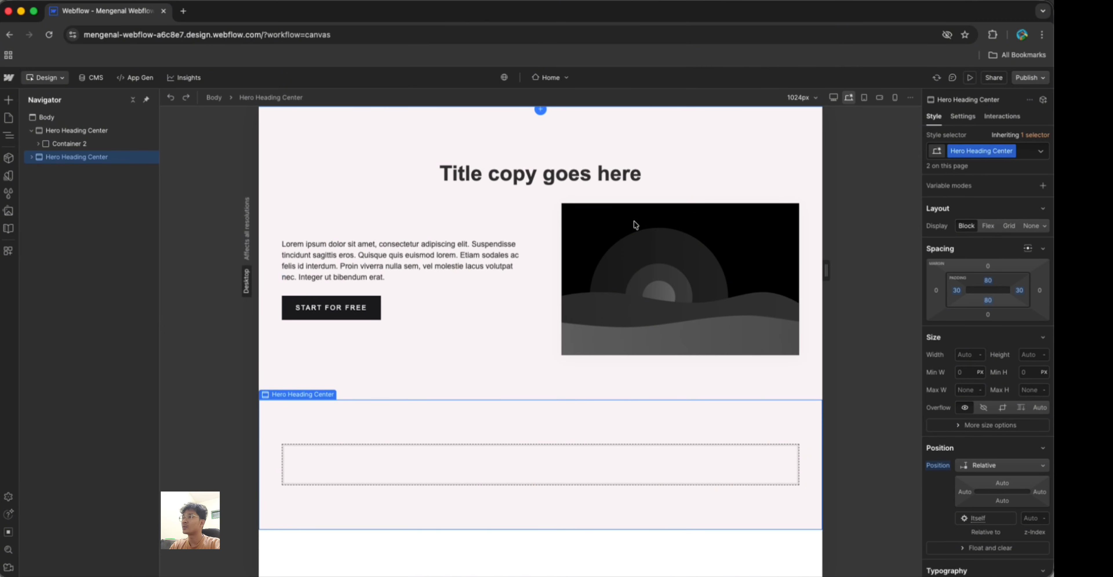
Rename the hero section's class as "hero-section" and check the class on the empty section below it
{"action": "left_click", "coordinate": [99, 129]}
{"action": "double_click", "coordinate": [975, 151]}
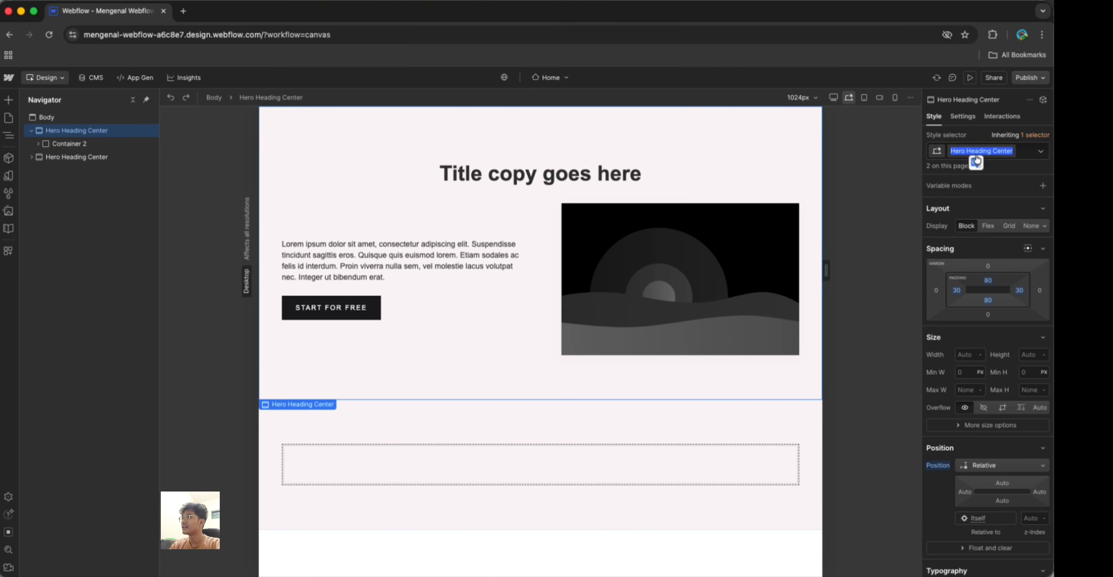
{"action": "type", "text": "Her"}
{"action": "key", "text": "BackSpace"}
{"action": "key", "text": "BackSpace"}
{"action": "key", "text": "BackSpace"}
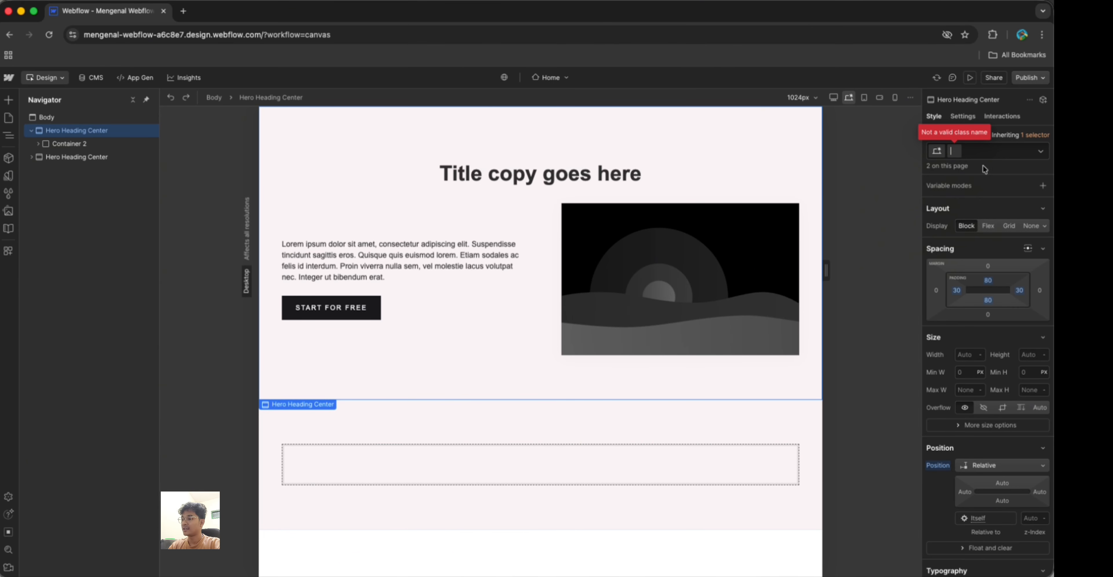
{"action": "type", "text": "hero"}
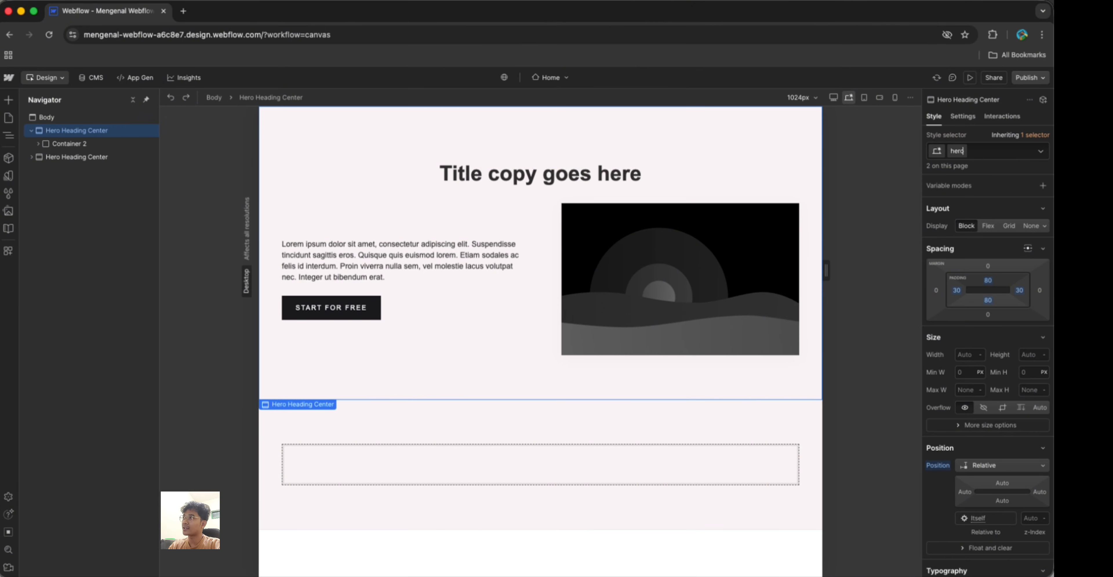
{"action": "type", "text": "-sectio"}
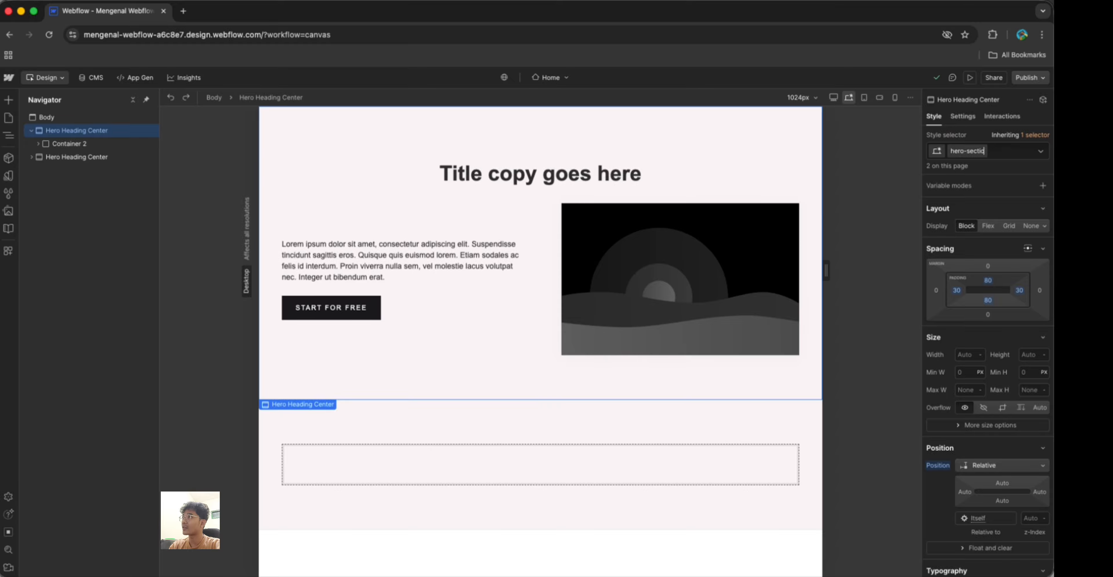
{"action": "type", "text": "n"}
{"action": "key", "text": "Return"}
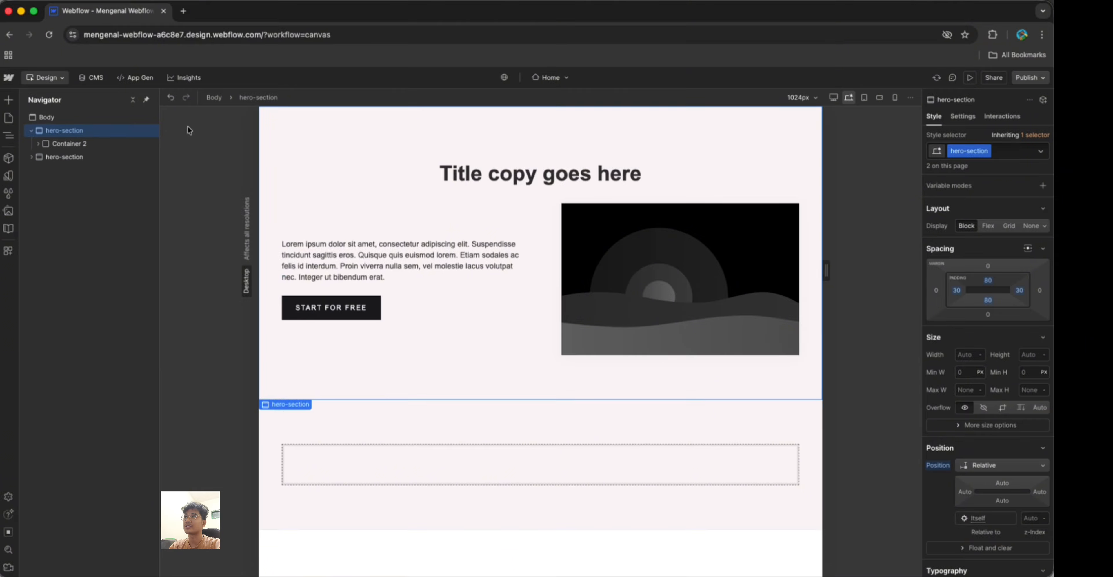
{"action": "left_click", "coordinate": [64, 157]}
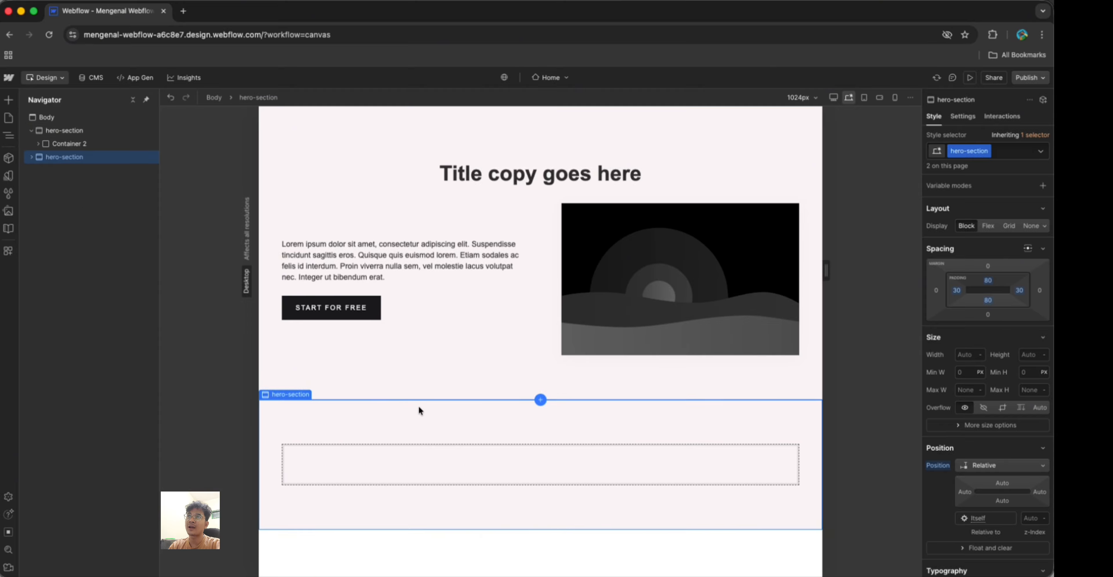
Add a combo class named "bg-dark" to the empty section that uses the hero-section class
{"action": "left_click", "coordinate": [1008, 150]}
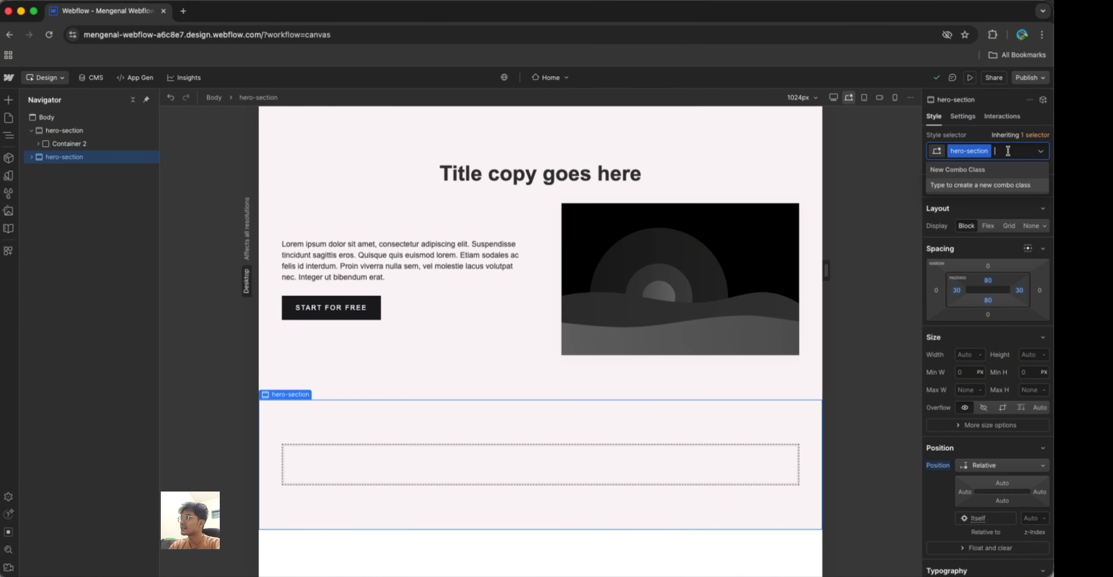
{"action": "type", "text": "bg"}
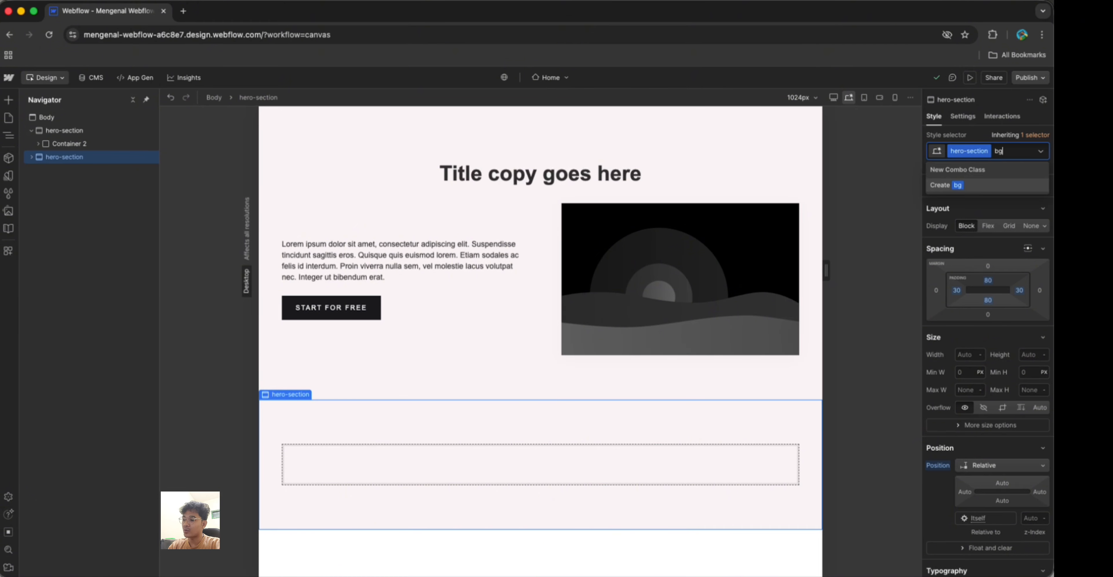
{"action": "type", "text": "-dar"}
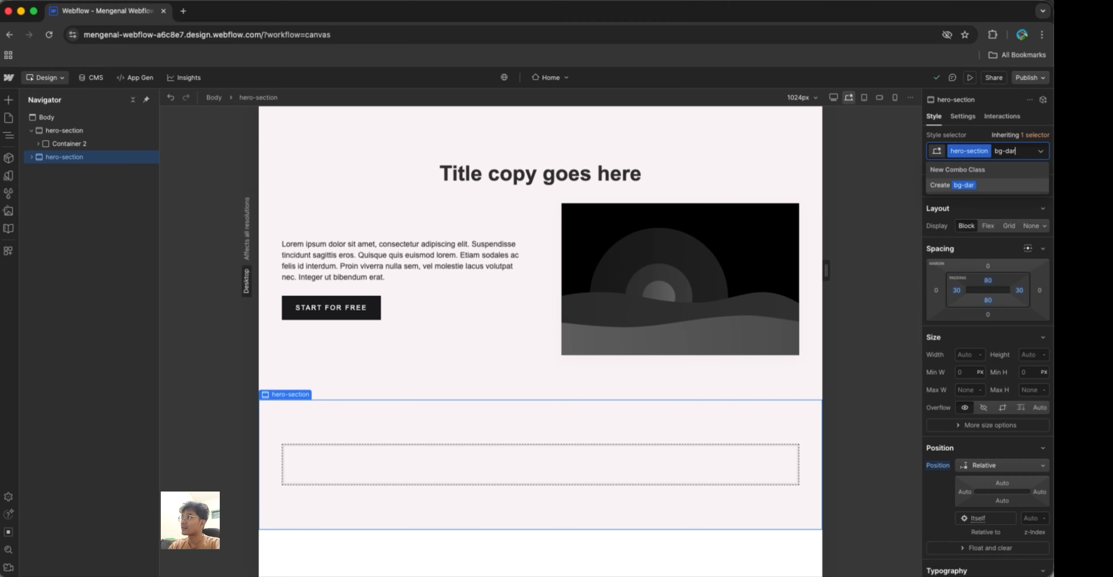
{"action": "type", "text": "k"}
{"action": "key", "text": "Return"}
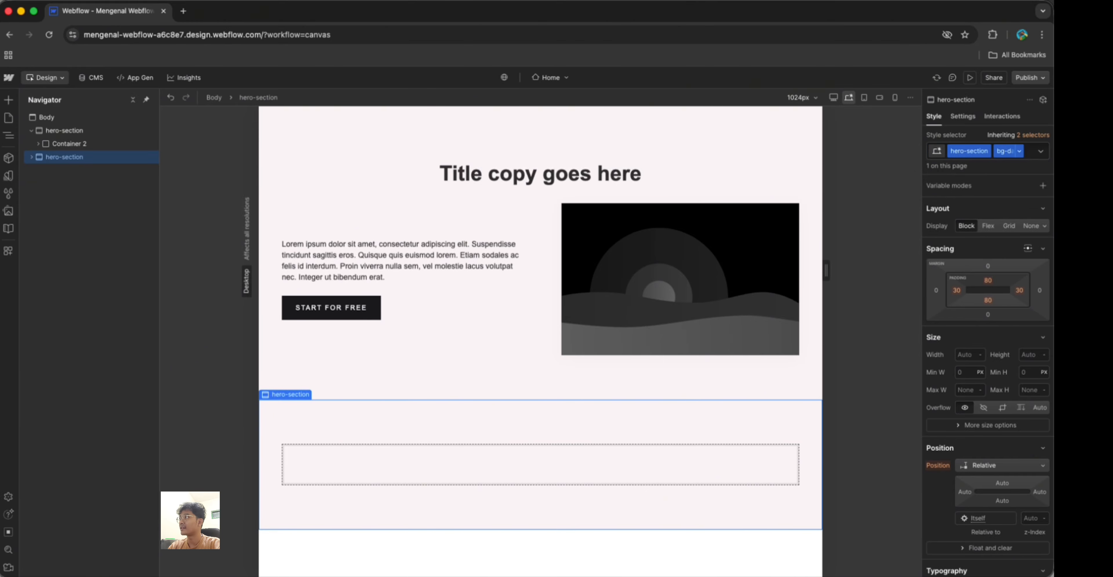
Set the background colour of the bg-dark combo class to #030303 and check the section on the canvas
{"action": "scroll", "coordinate": [1000, 361], "scroll_direction": "down", "scroll_amount": 8}
{"action": "scroll", "coordinate": [1003, 364], "scroll_direction": "down", "scroll_amount": 3}
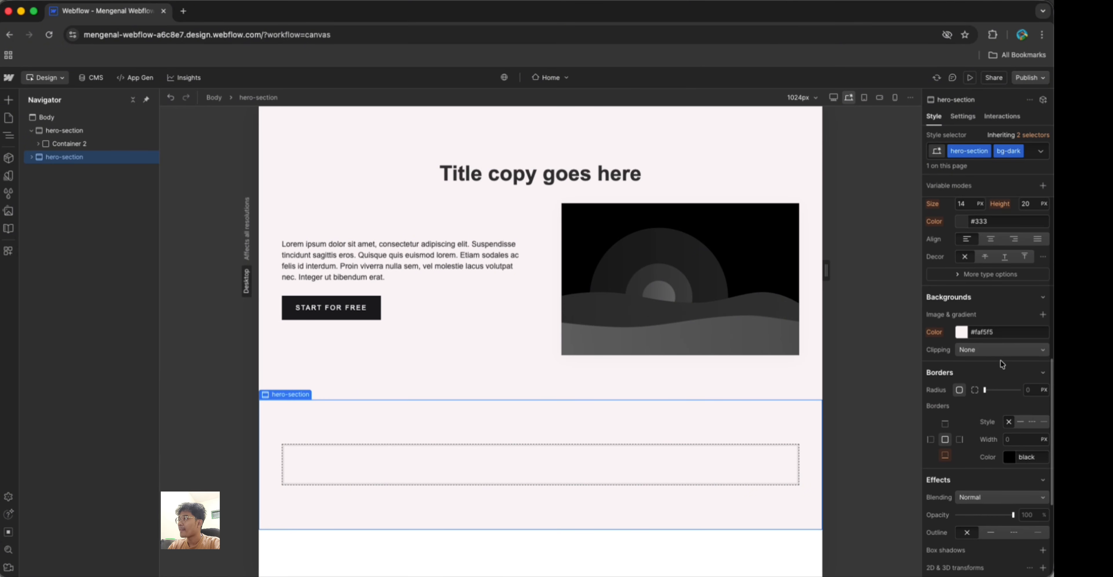
{"action": "left_click", "coordinate": [966, 333]}
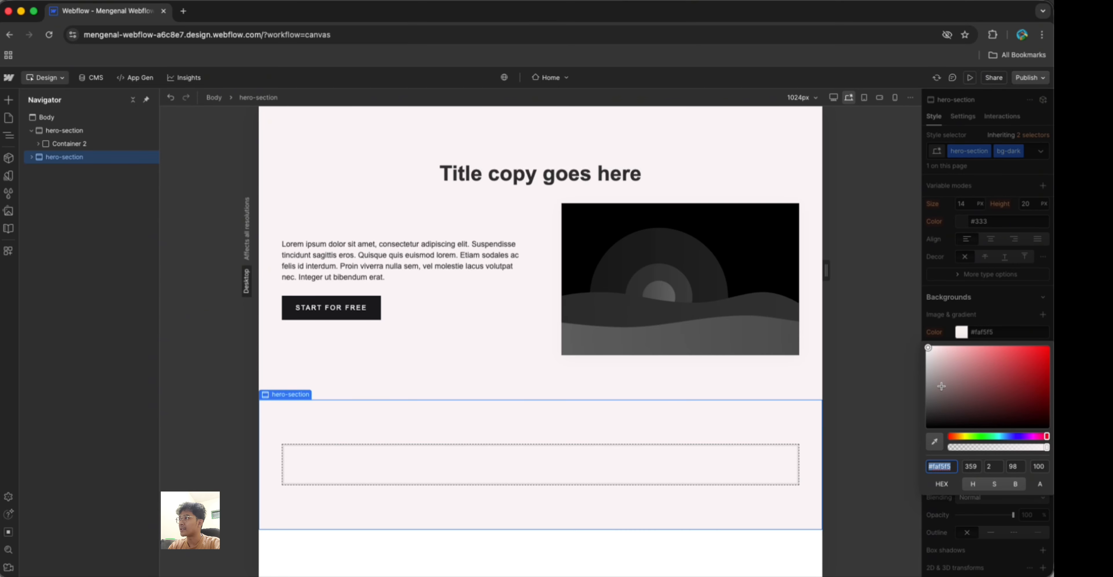
{"action": "left_click_drag", "start_coordinate": [941, 386], "coordinate": [871, 430]}
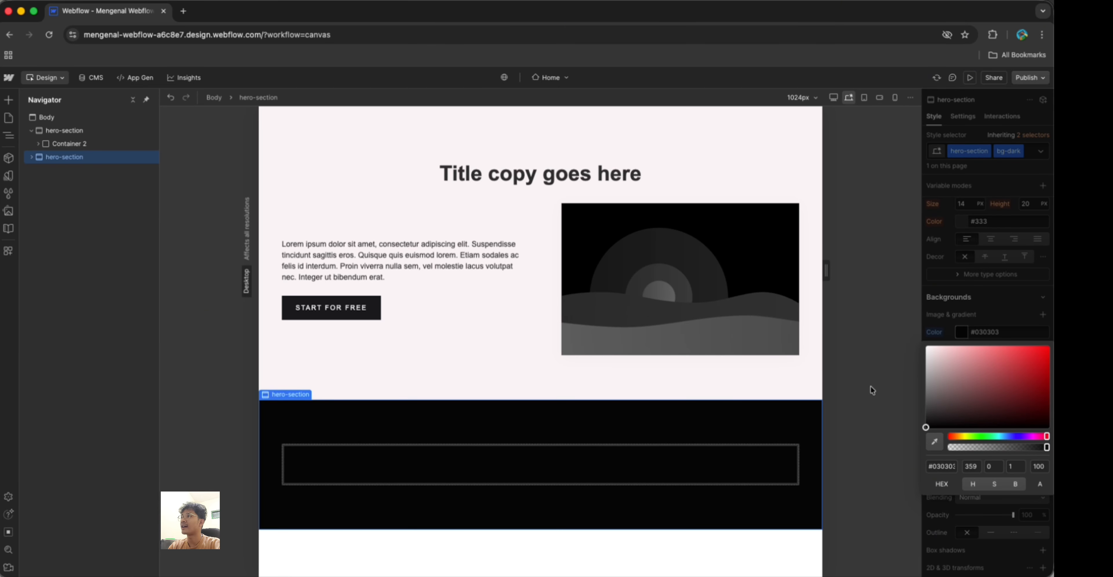
{"action": "left_click", "coordinate": [870, 386]}
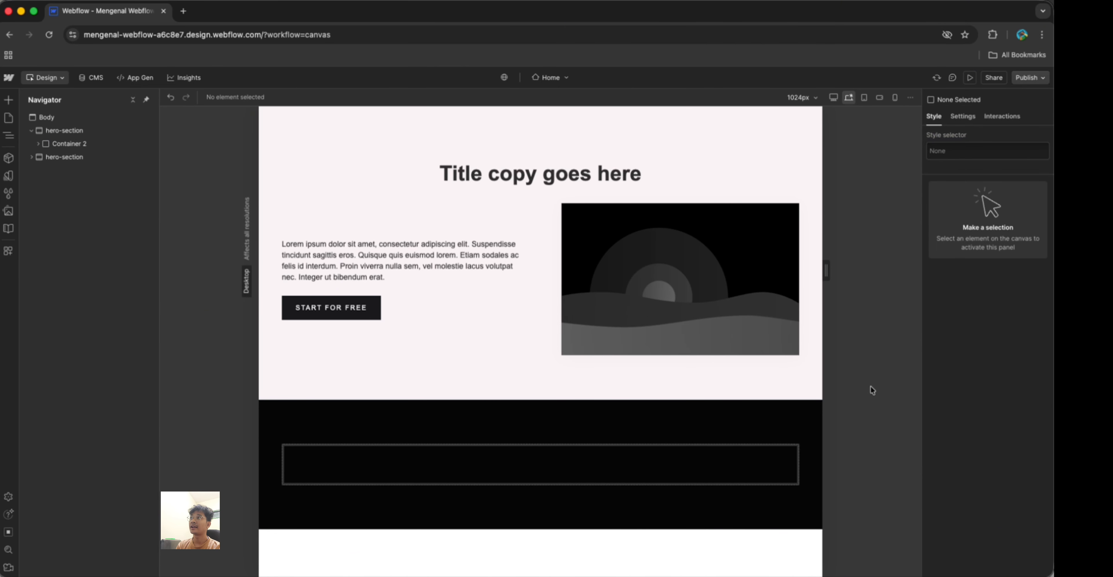
{"action": "left_click", "coordinate": [730, 405]}
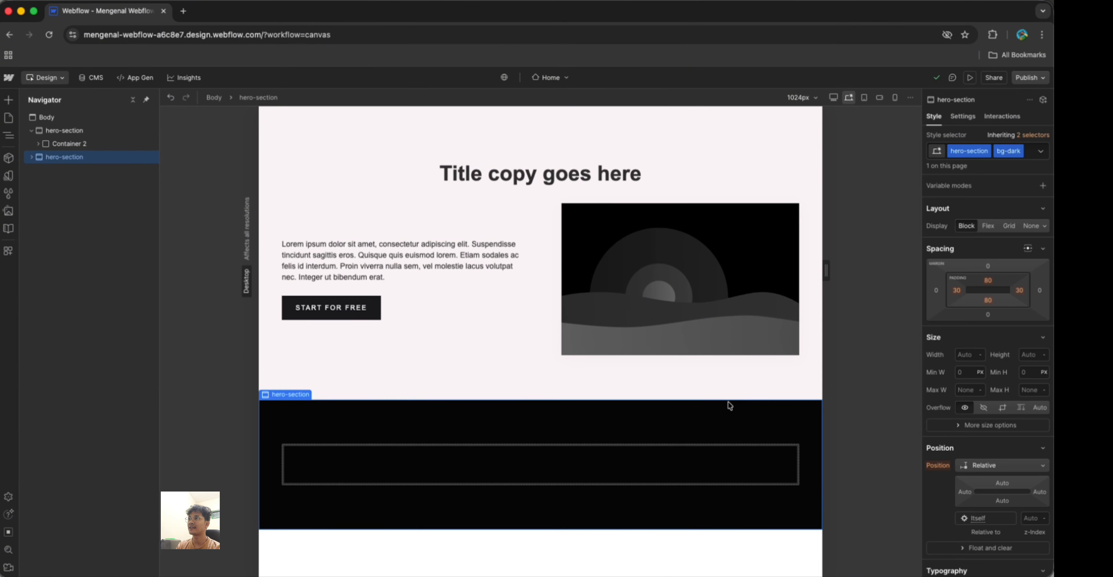
{"action": "left_click", "coordinate": [834, 392]}
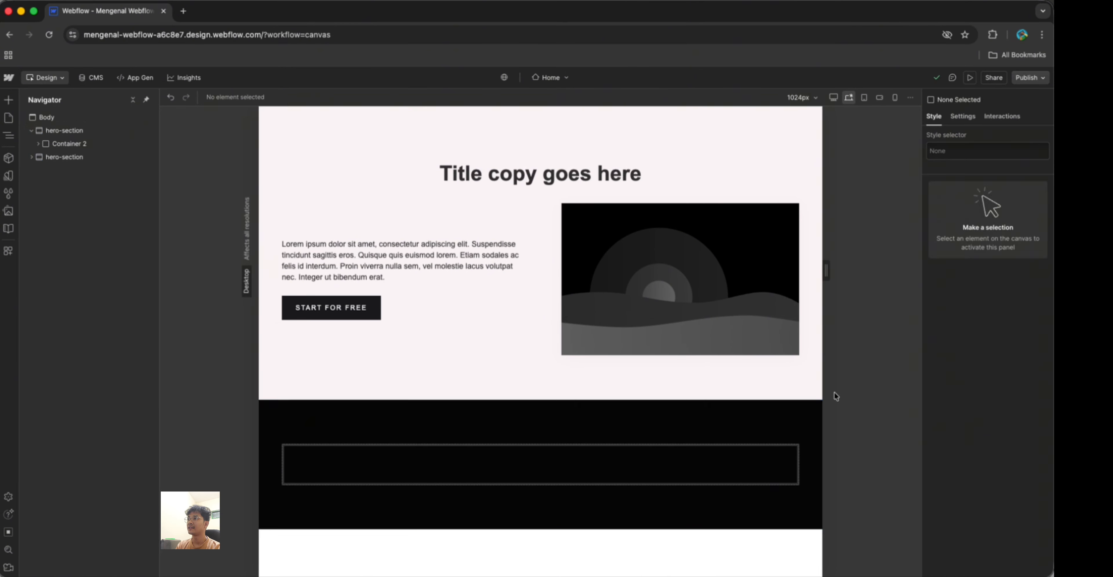
Open the inherited hero-section class from the black section and set its background colour to #ff0004
{"action": "left_click", "coordinate": [792, 414]}
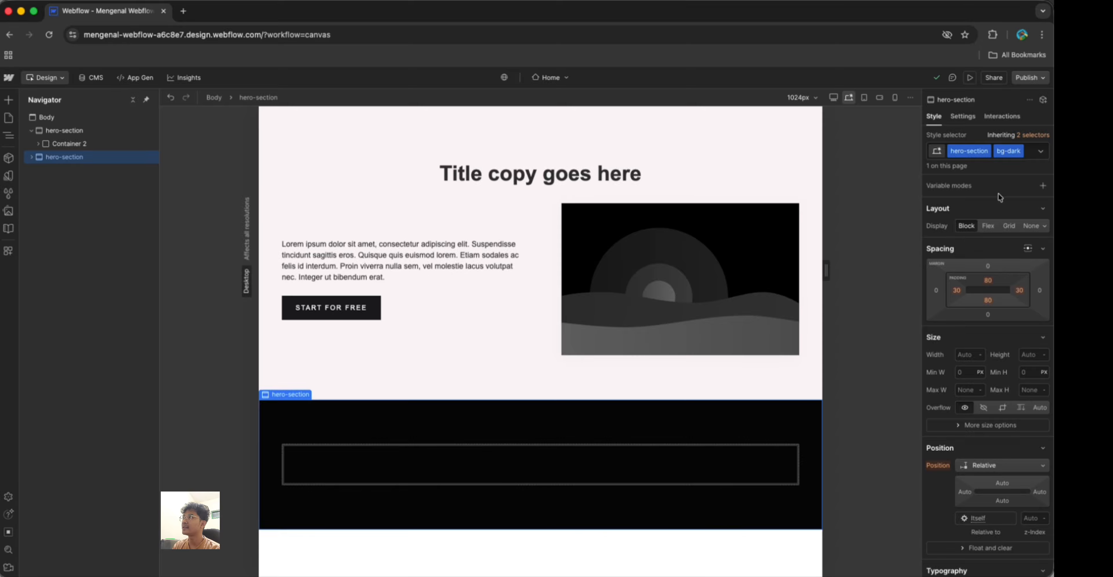
{"action": "left_click", "coordinate": [1041, 137]}
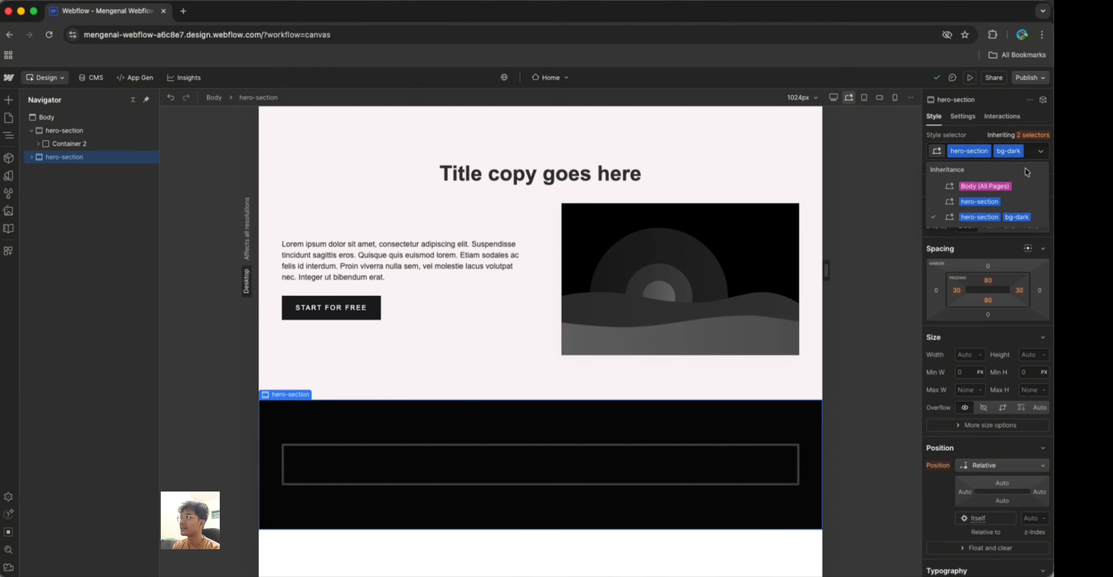
{"action": "left_click", "coordinate": [980, 202]}
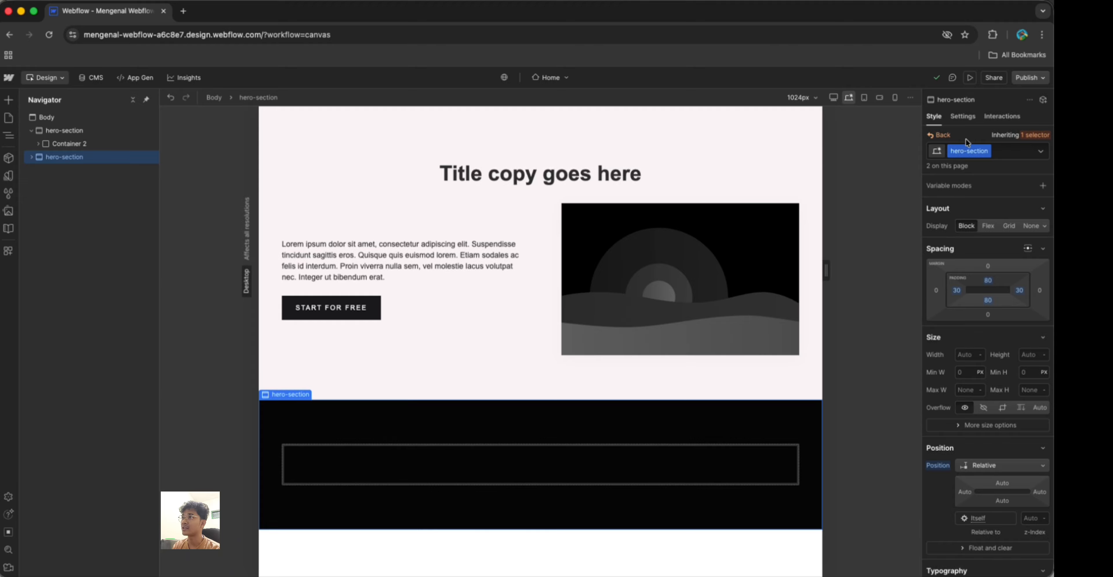
{"action": "scroll", "coordinate": [988, 448], "scroll_direction": "down", "scroll_amount": 3}
{"action": "scroll", "coordinate": [988, 447], "scroll_direction": "down", "scroll_amount": 5}
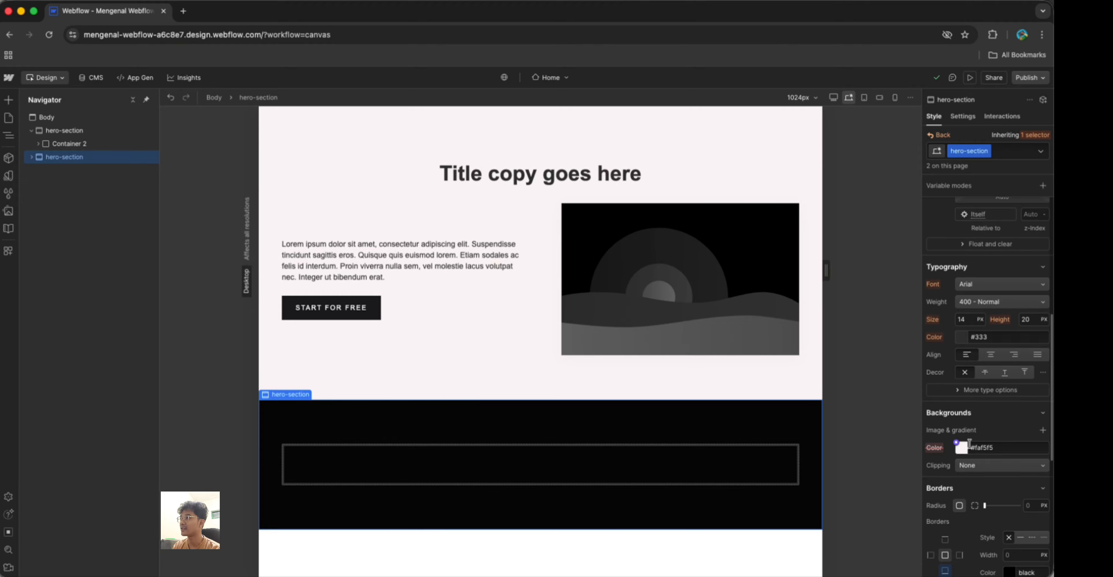
{"action": "left_click", "coordinate": [965, 446]}
{"action": "mouse_move", "coordinate": [990, 354]}
{"action": "left_mouse_down"}
{"action": "mouse_move", "coordinate": [994, 291]}
{"action": "mouse_move", "coordinate": [1050, 288]}
{"action": "left_mouse_up"}
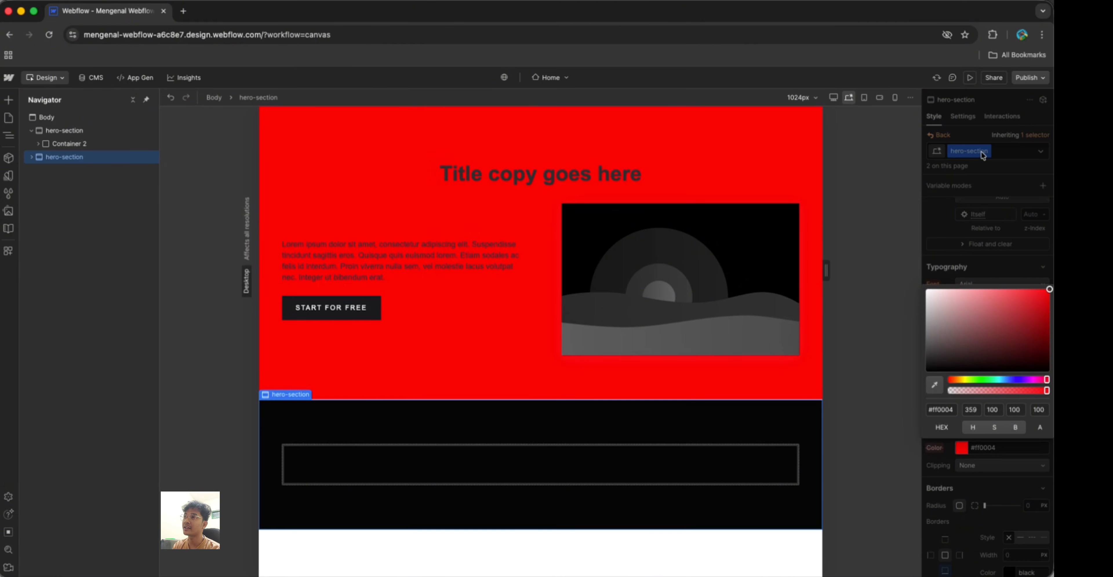
Undo the red background on the hero-section class and reselect the black section
{"action": "key", "text": "super+z"}
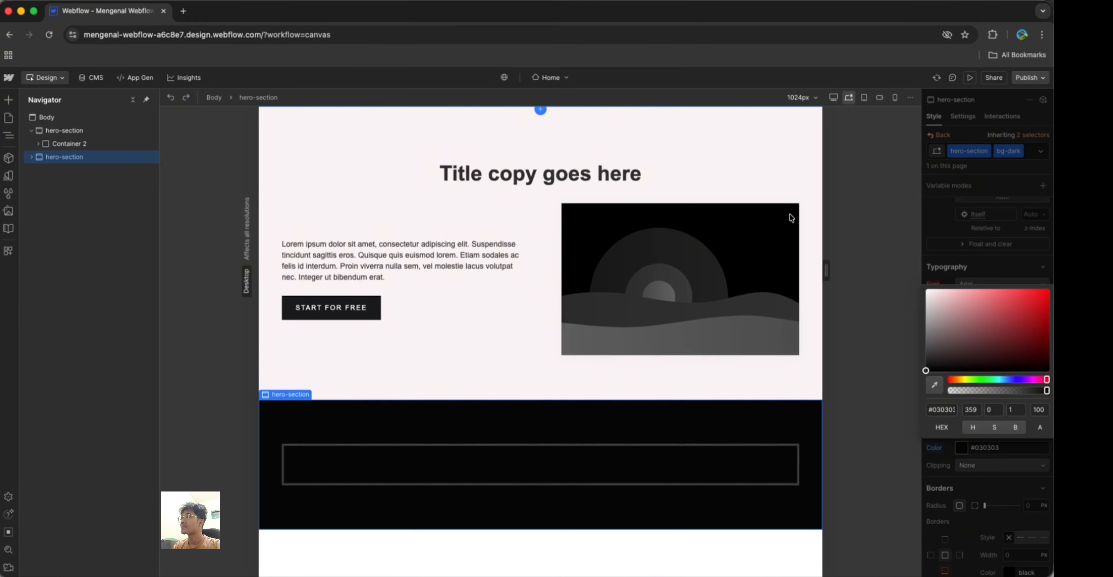
{"action": "left_click", "coordinate": [828, 218]}
{"action": "left_click", "coordinate": [740, 419]}
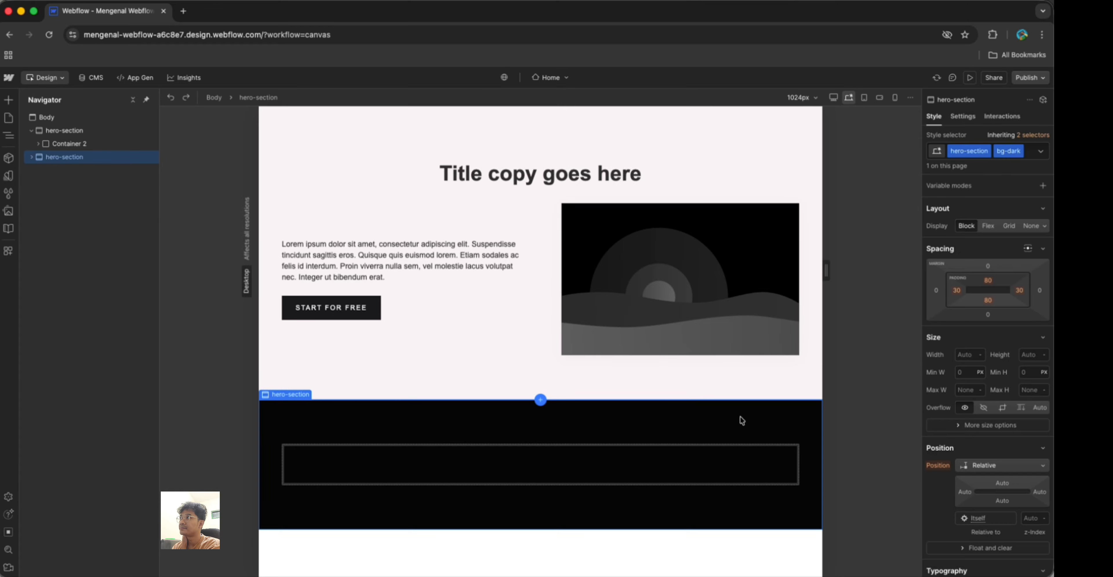
Inspect the classes on the hero heading and Container 2, the variable modes information, and the site's variable collections and pages
{"action": "left_click", "coordinate": [746, 213]}
{"action": "left_click", "coordinate": [740, 184]}
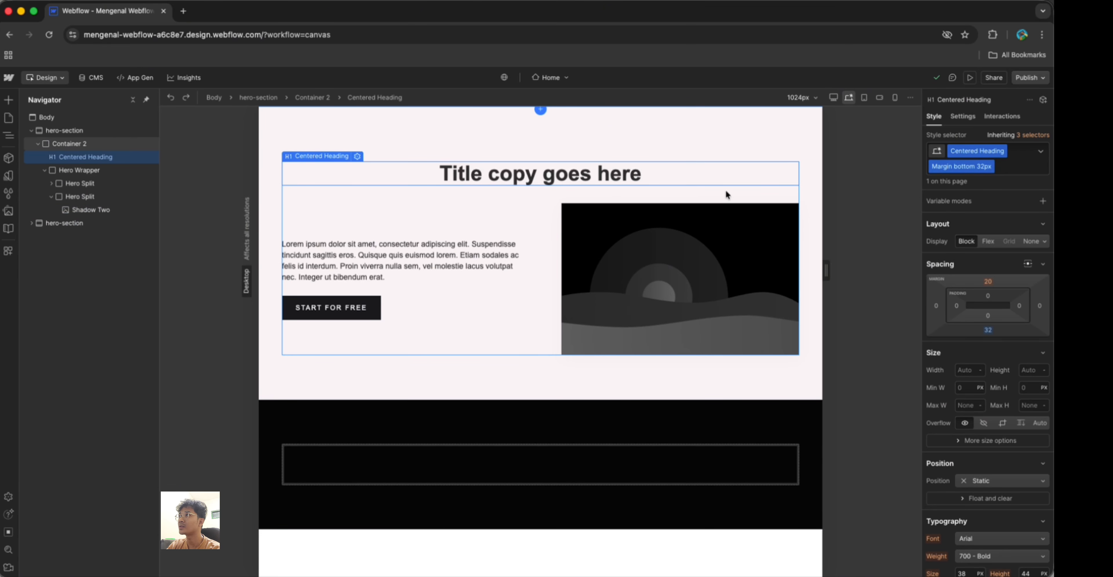
{"action": "left_click", "coordinate": [726, 191]}
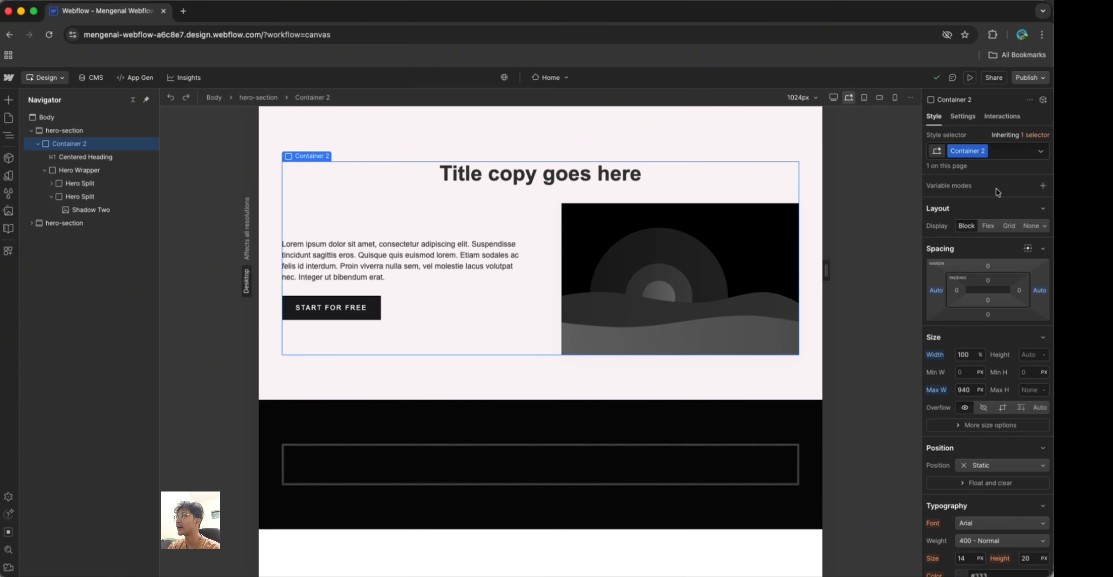
{"action": "left_click", "coordinate": [1042, 186]}
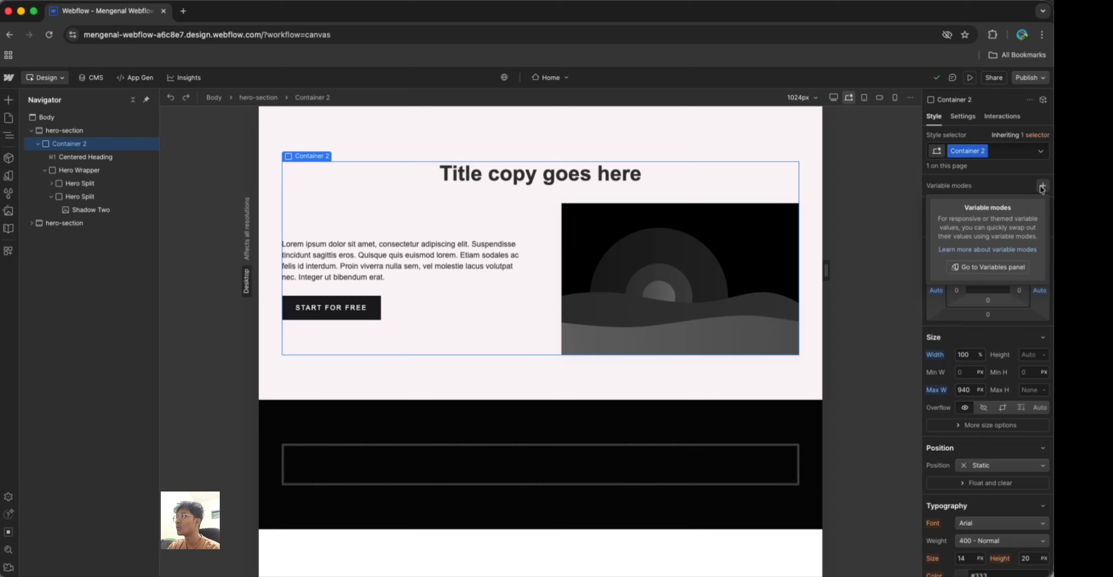
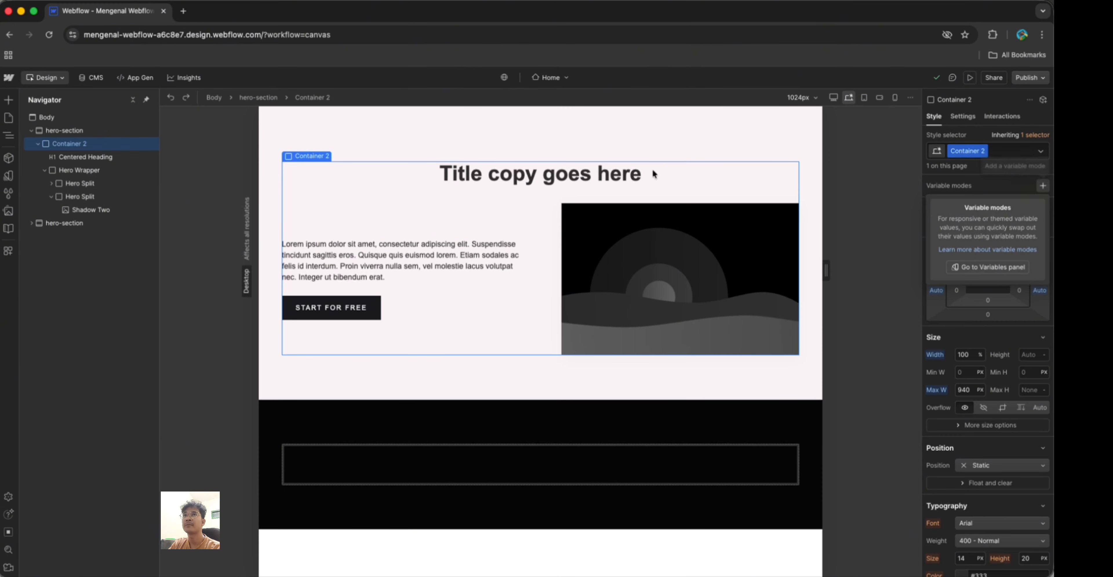
{"action": "left_click", "coordinate": [8, 175]}
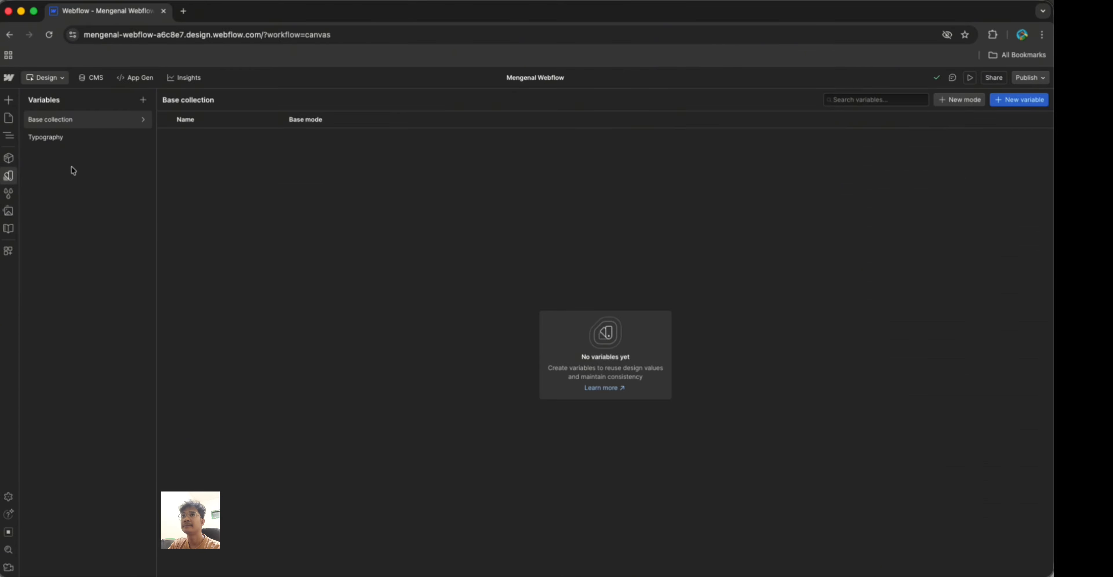
{"action": "left_click", "coordinate": [8, 118]}
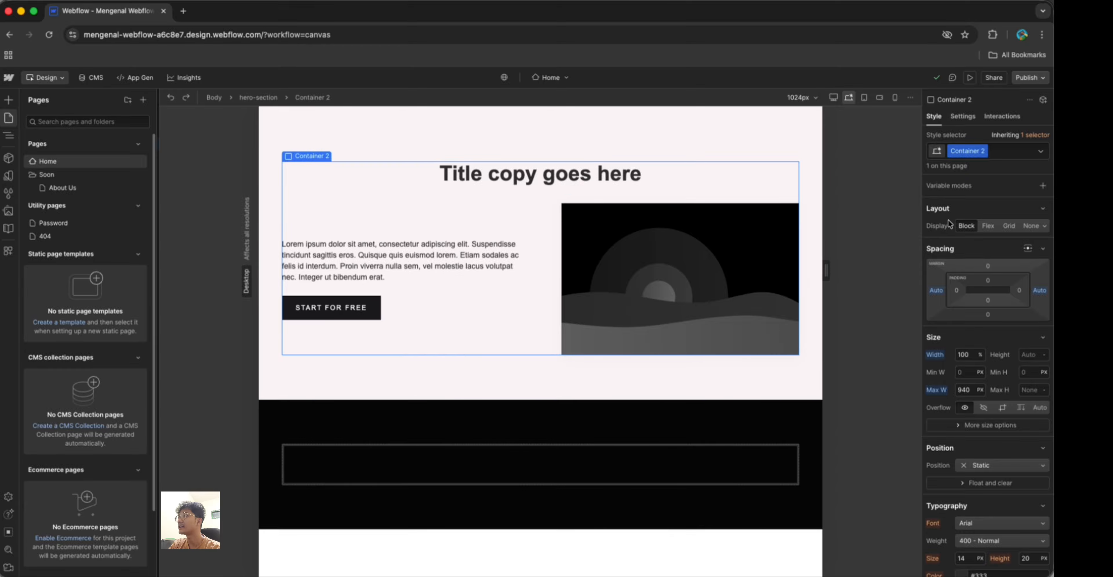
Set the display of the Hero Wrapper to Block
{"action": "left_click", "coordinate": [391, 265]}
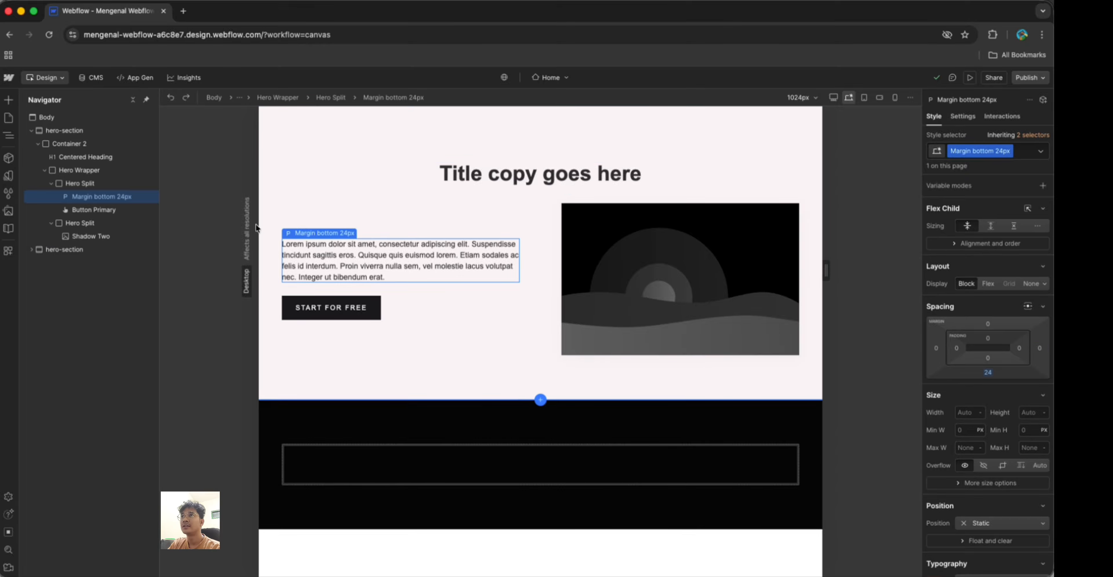
{"action": "left_click", "coordinate": [222, 216]}
{"action": "left_click", "coordinate": [397, 203]}
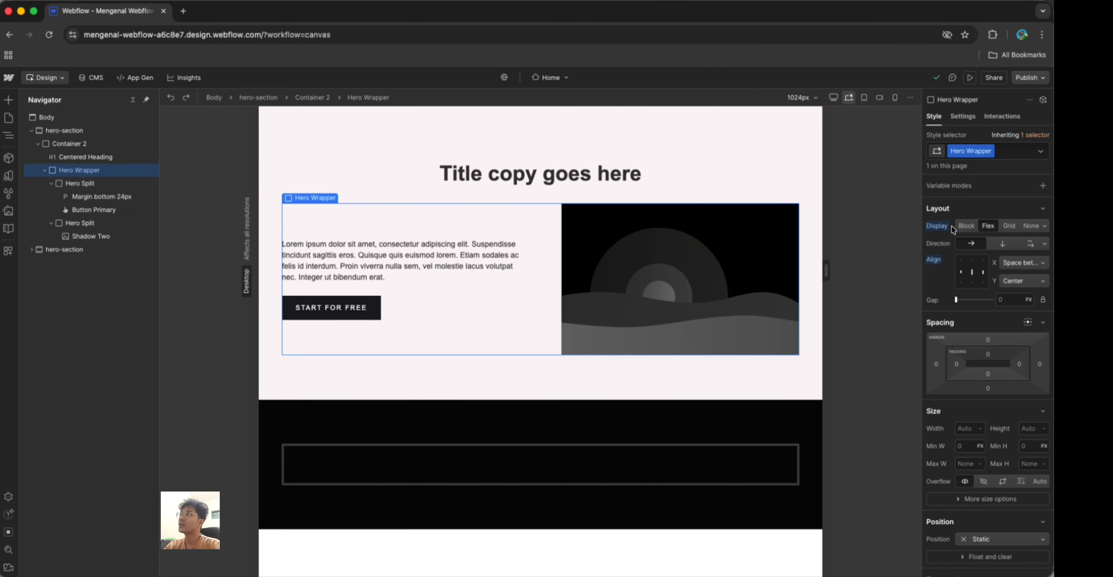
{"action": "left_click", "coordinate": [964, 228]}
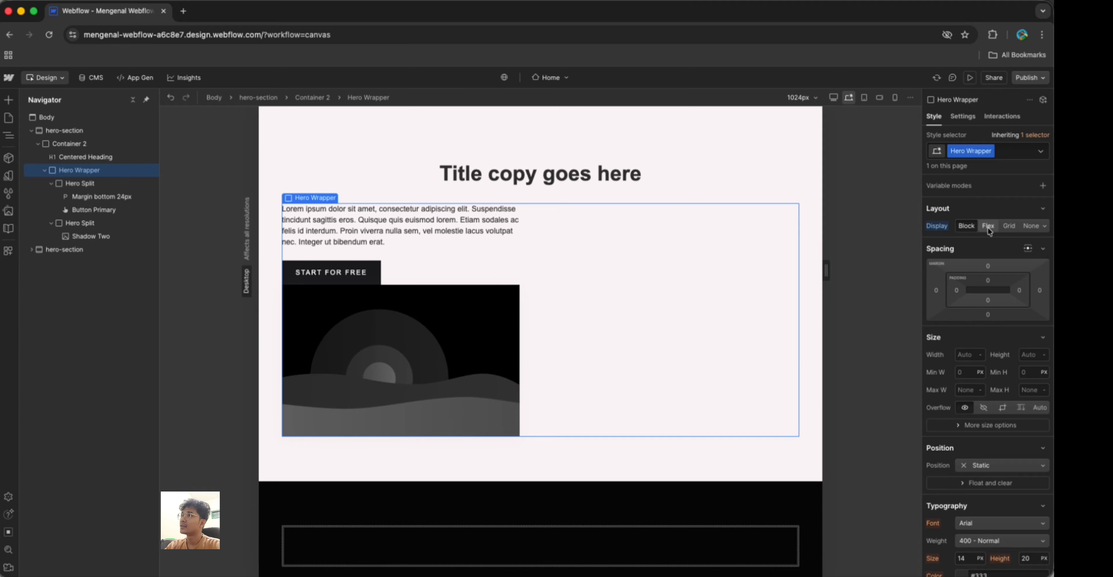
Move the hero image out of its Hero Split directly into the Hero Wrapper, and undo the move
{"action": "left_click", "coordinate": [449, 300]}
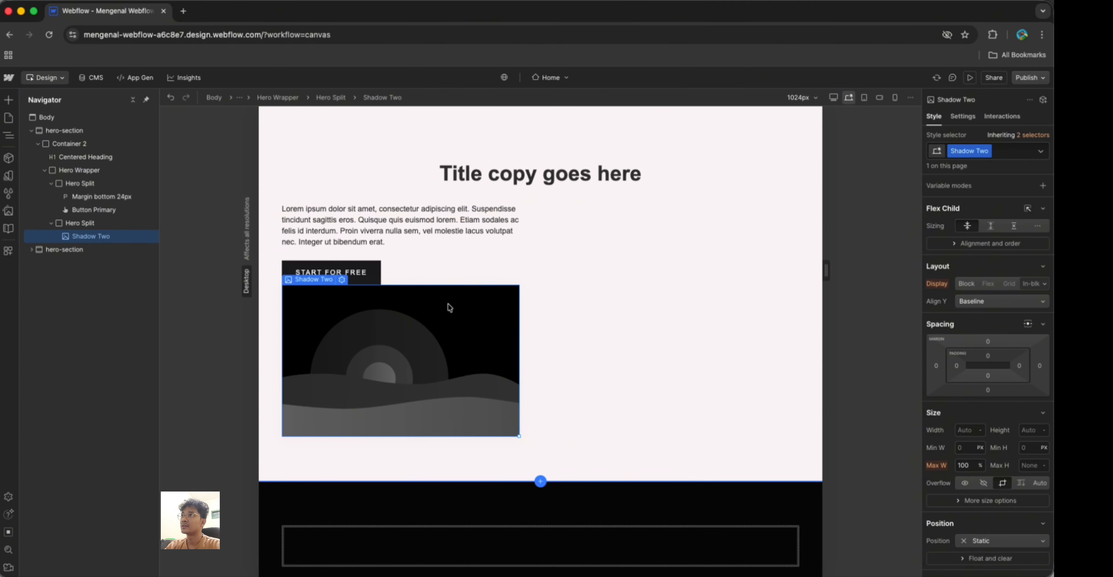
{"action": "left_click_drag", "start_coordinate": [641, 308], "coordinate": [648, 306]}
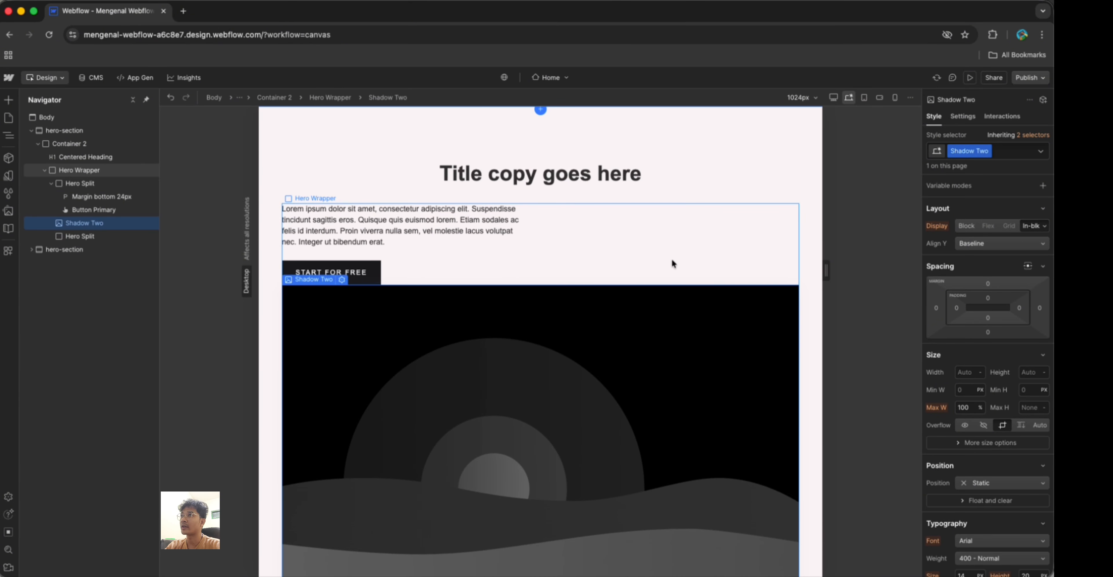
{"action": "key", "text": "super+z"}
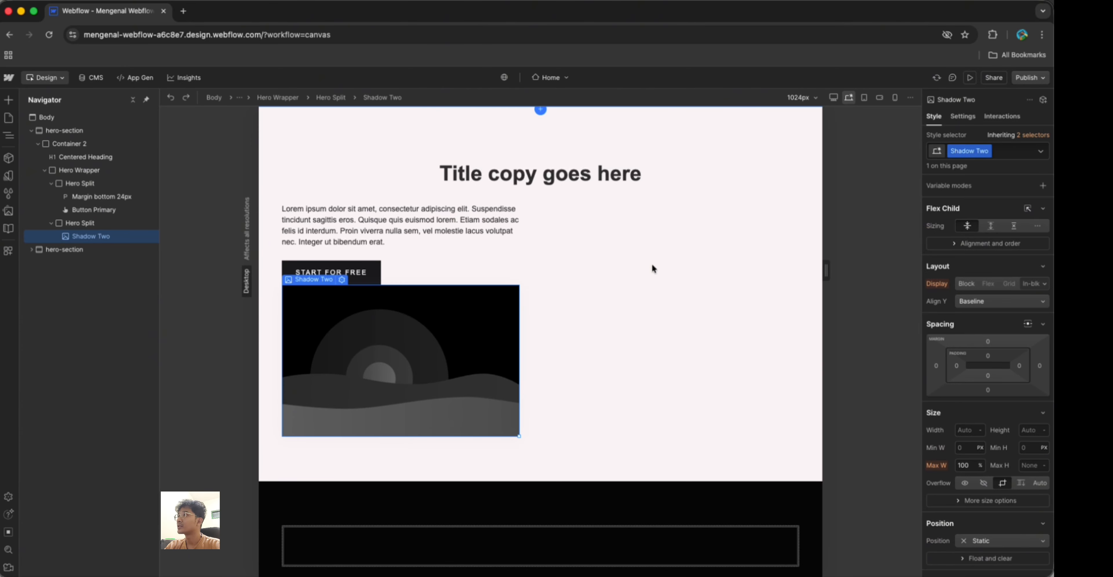
Set the Hero Wrapper's display to Flex, try the vertical and horizontal directions, and view the other direction options
{"action": "left_click", "coordinate": [604, 255]}
{"action": "left_click", "coordinate": [988, 226]}
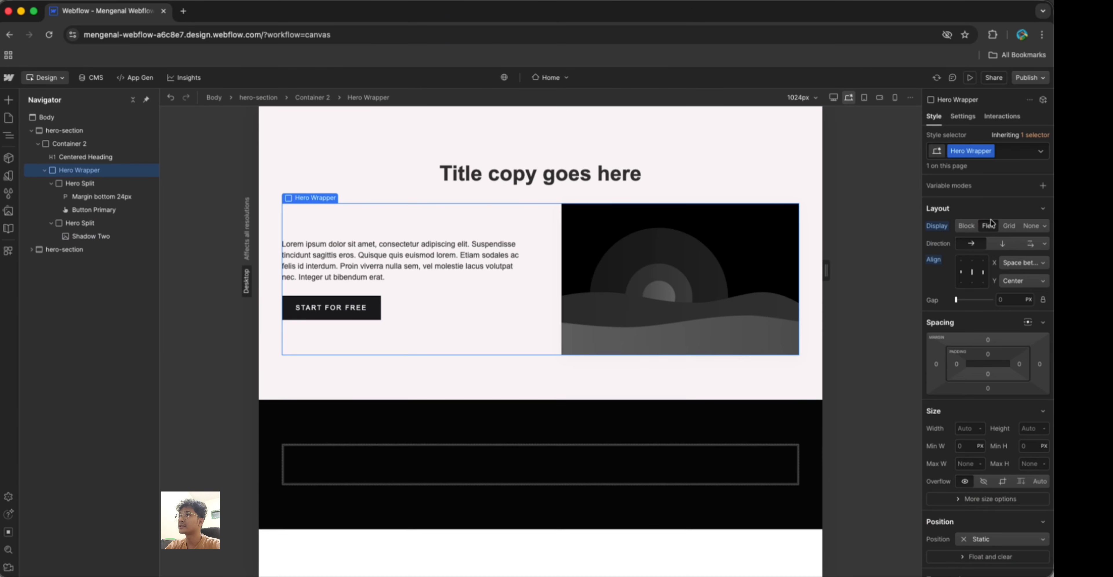
{"action": "left_click", "coordinate": [1002, 243]}
{"action": "left_click", "coordinate": [975, 243]}
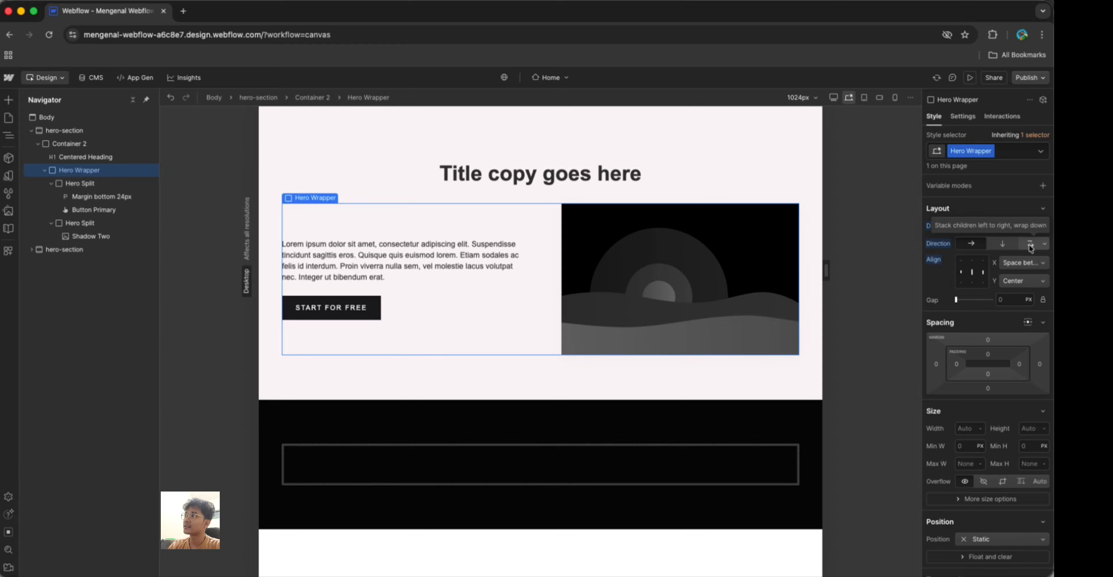
{"action": "left_click", "coordinate": [1046, 246]}
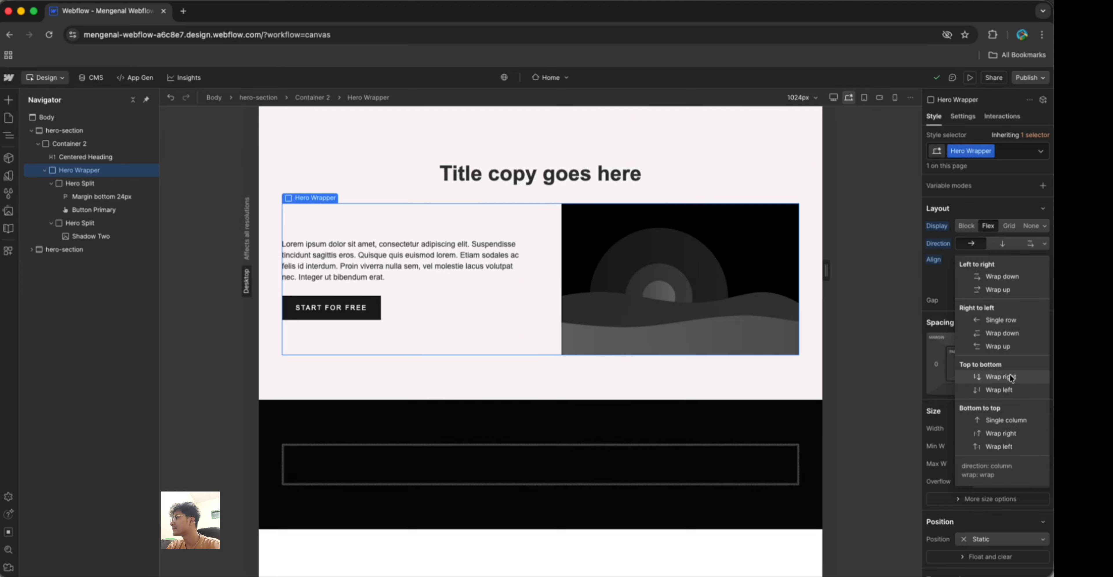
Set the Hero Wrapper's display to Grid and check the hero image inside the grid
{"action": "left_click", "coordinate": [1007, 225]}
{"action": "double_click", "coordinate": [615, 275]}
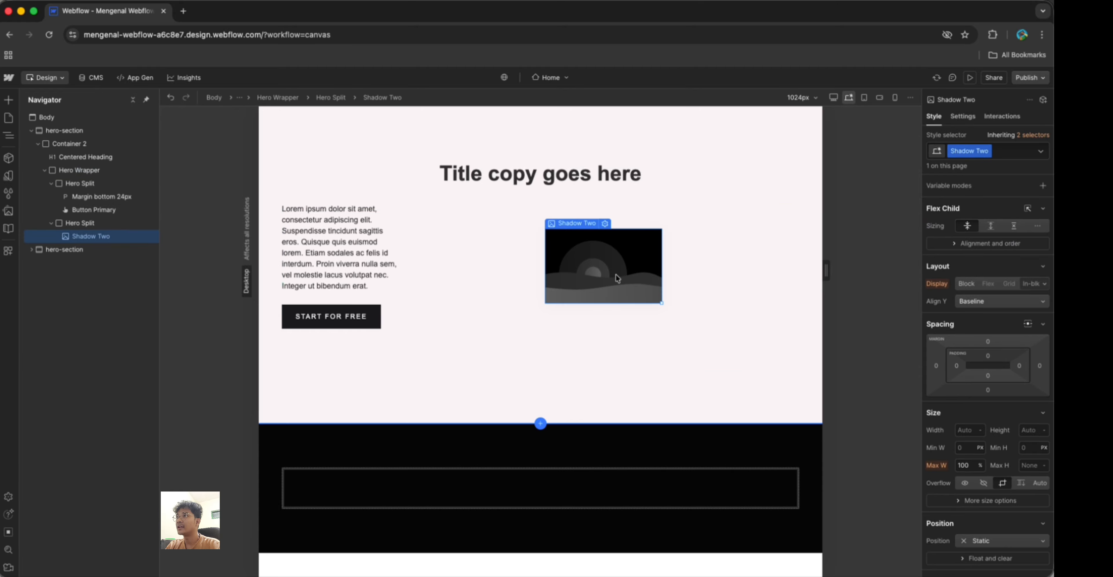
{"action": "left_click", "coordinate": [682, 266]}
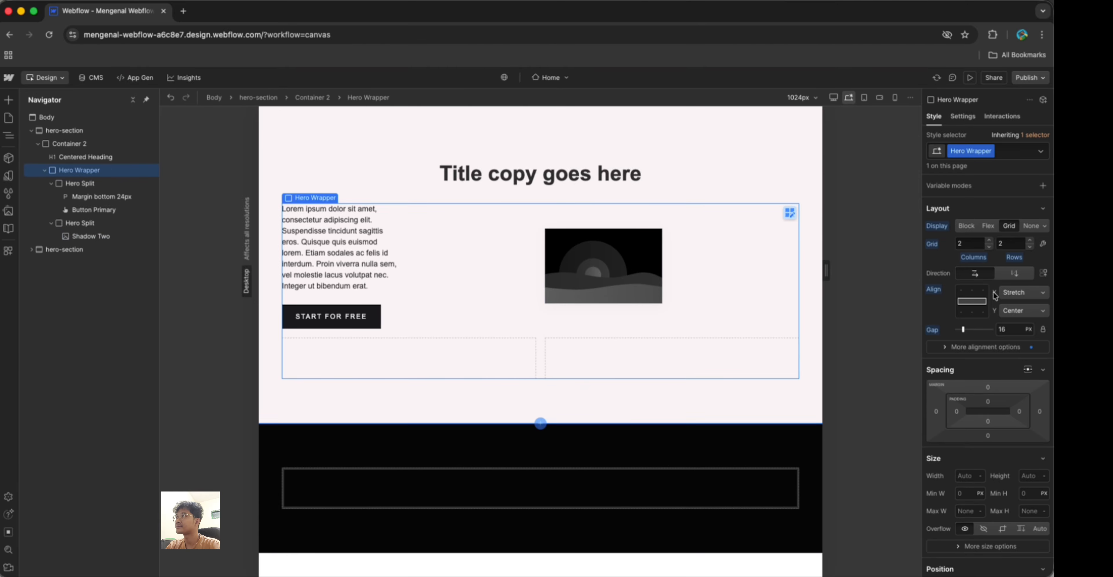
Try a grid of 6 columns and 3 rows on the Hero Wrapper, and undo both changes
{"action": "left_click", "coordinate": [967, 244]}
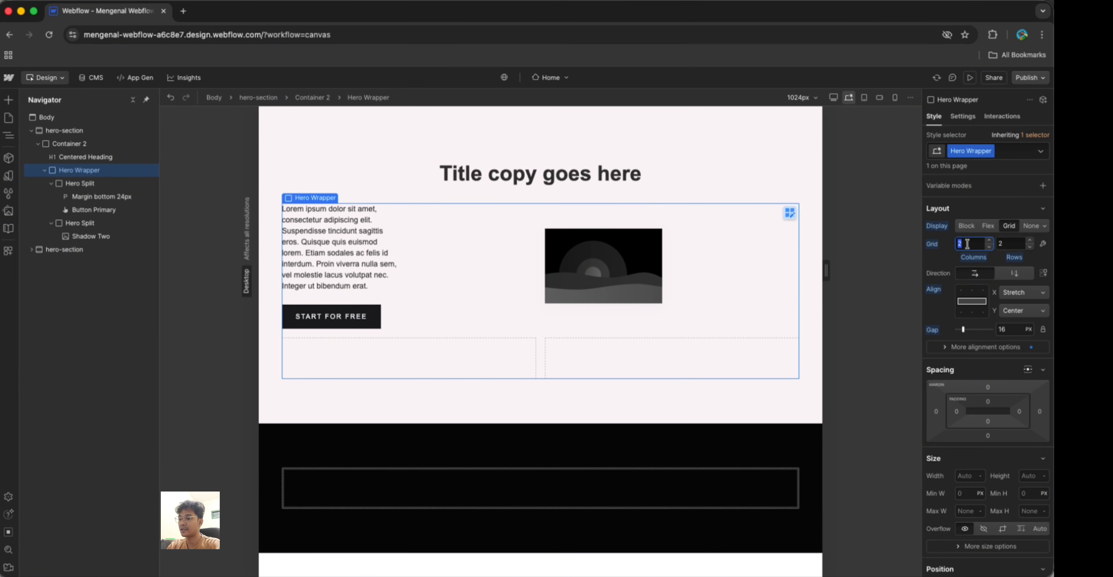
{"action": "type", "text": "6"}
{"action": "key", "text": "Tab"}
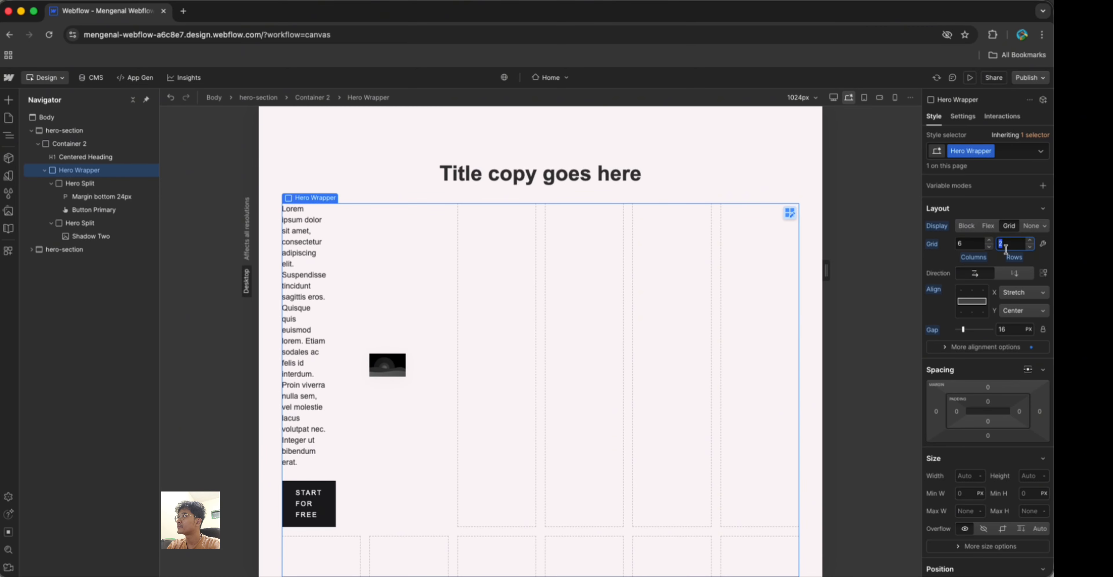
{"action": "type", "text": "3"}
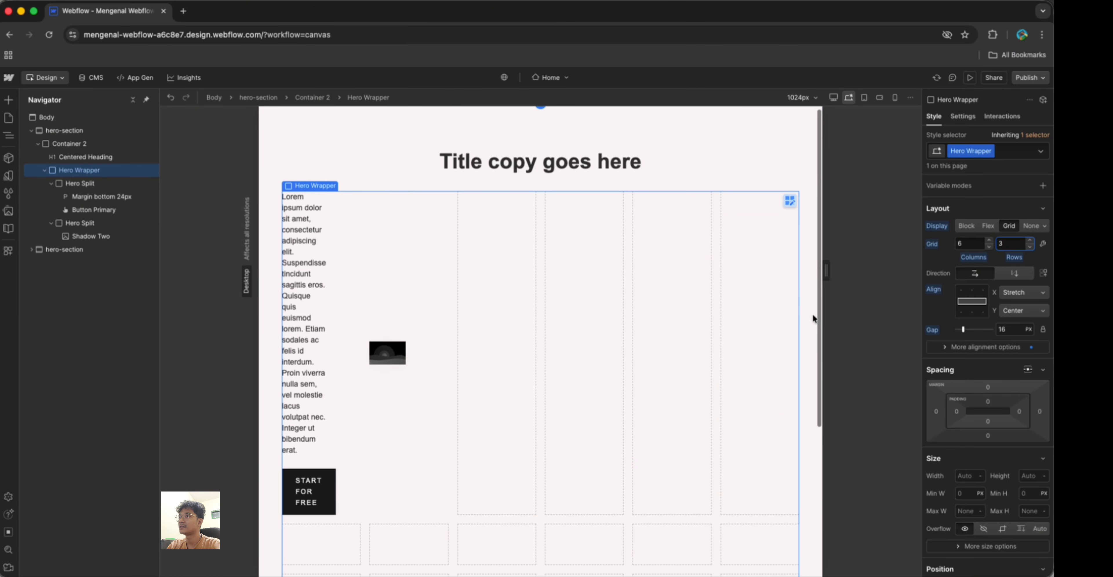
{"action": "scroll", "coordinate": [682, 374], "scroll_direction": "down", "scroll_amount": 5}
{"action": "scroll", "coordinate": [682, 369], "scroll_direction": "up", "scroll_amount": 2}
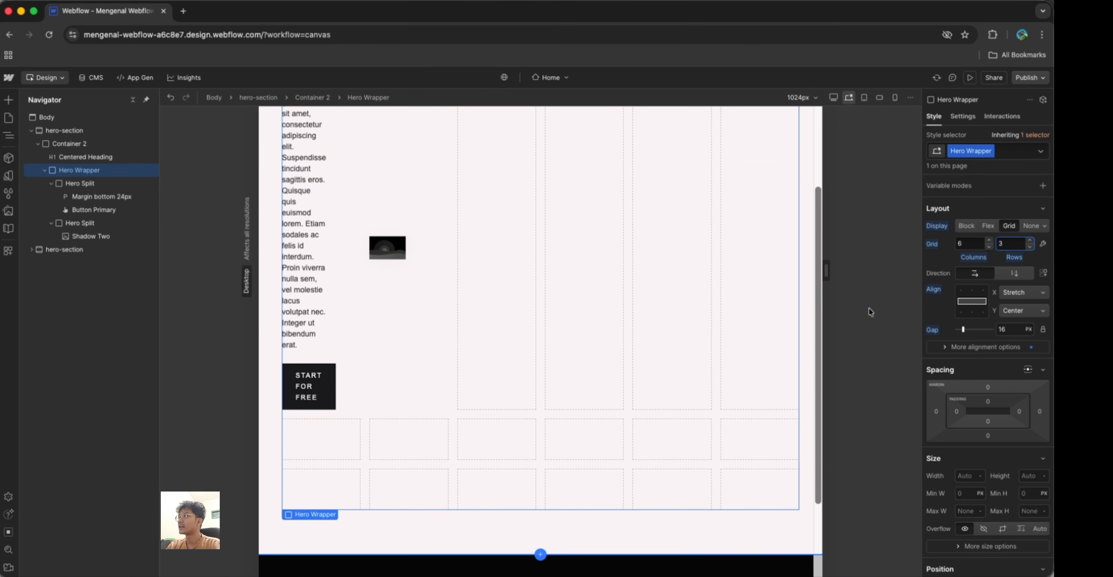
{"action": "key", "text": "super+z"}
{"action": "key", "text": "super+z"}
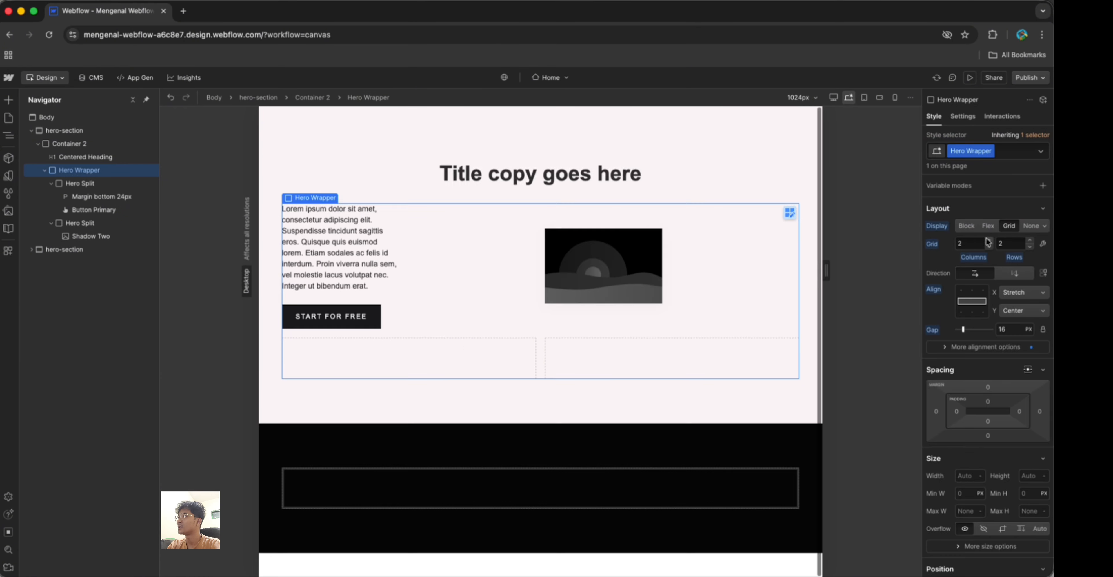
Switch the Hero Wrapper's grid direction between vertical and horizontal, and undo the last switch to vertical
{"action": "left_click", "coordinate": [1014, 273]}
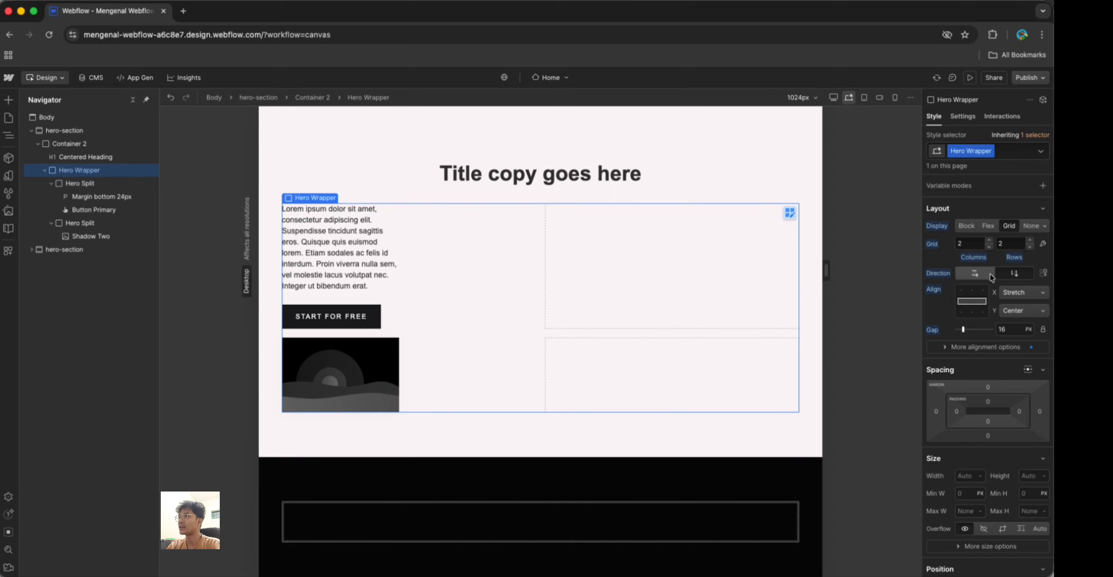
{"action": "left_click", "coordinate": [1012, 274]}
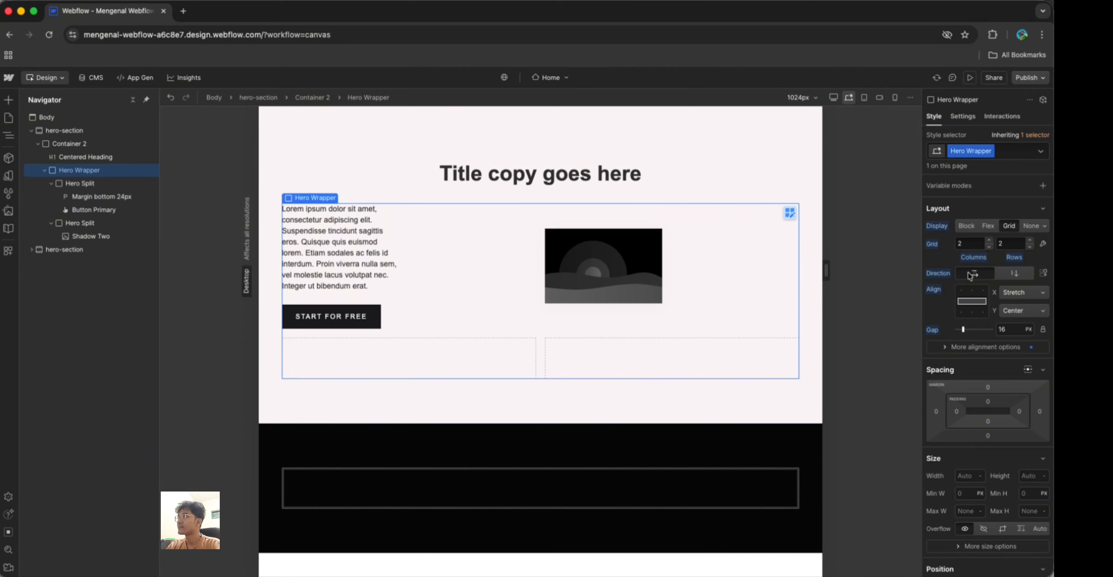
{"action": "left_click", "coordinate": [1012, 275]}
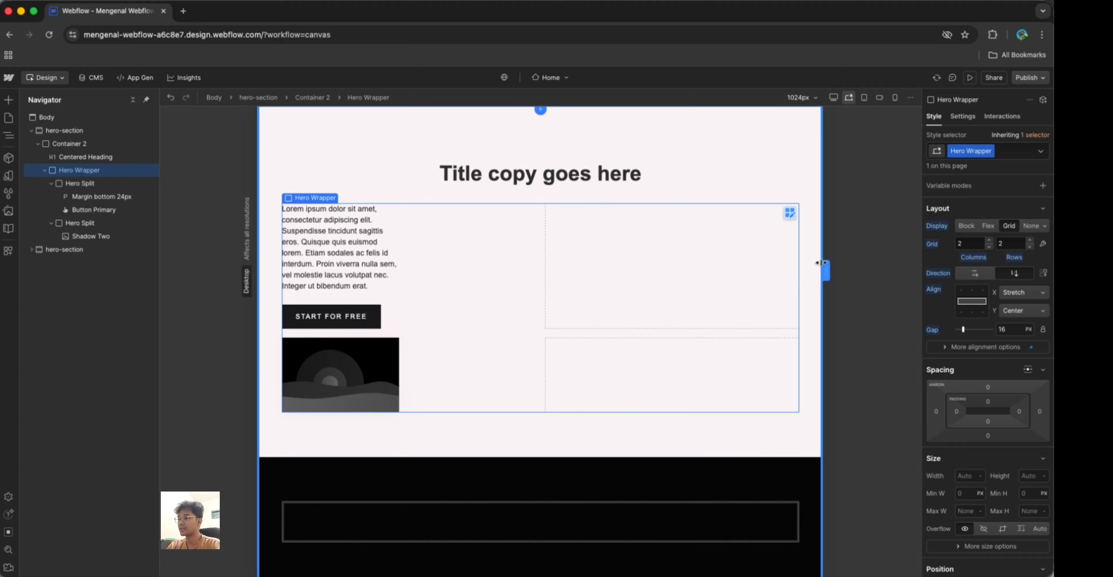
{"action": "key", "text": "super+z"}
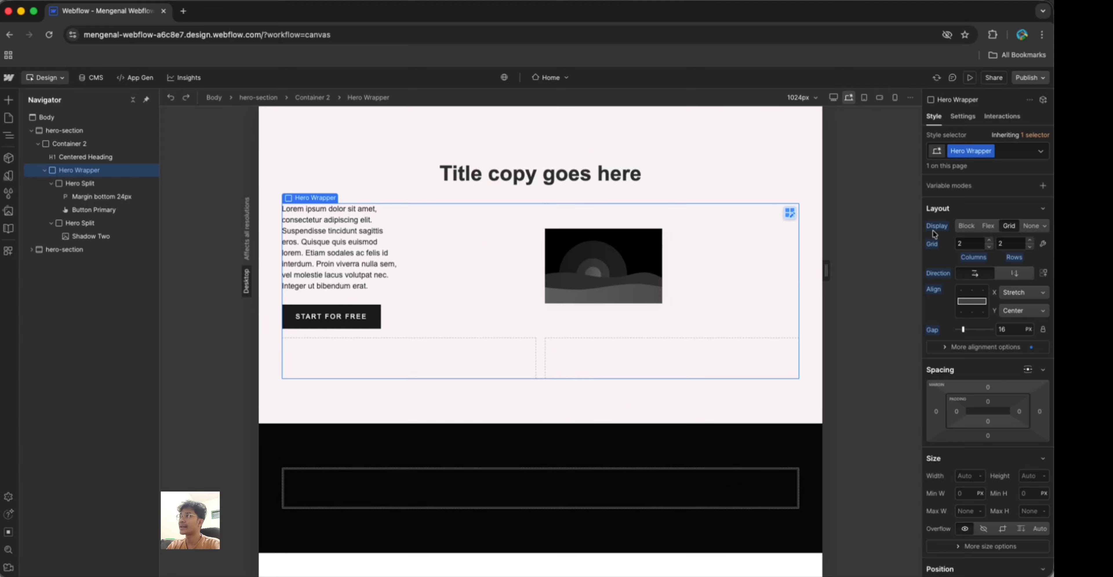
Reset the Hero Wrapper's display style, and undo back to the Flex layout
{"action": "left_click", "coordinate": [941, 228]}
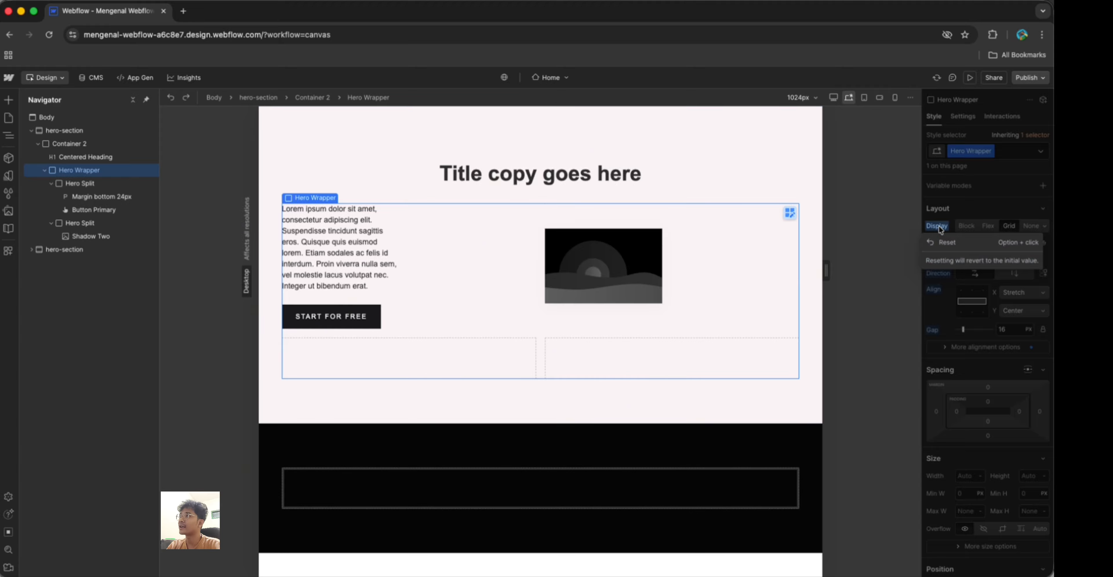
{"action": "left_click", "coordinate": [939, 226]}
{"action": "left_click", "coordinate": [939, 227]}
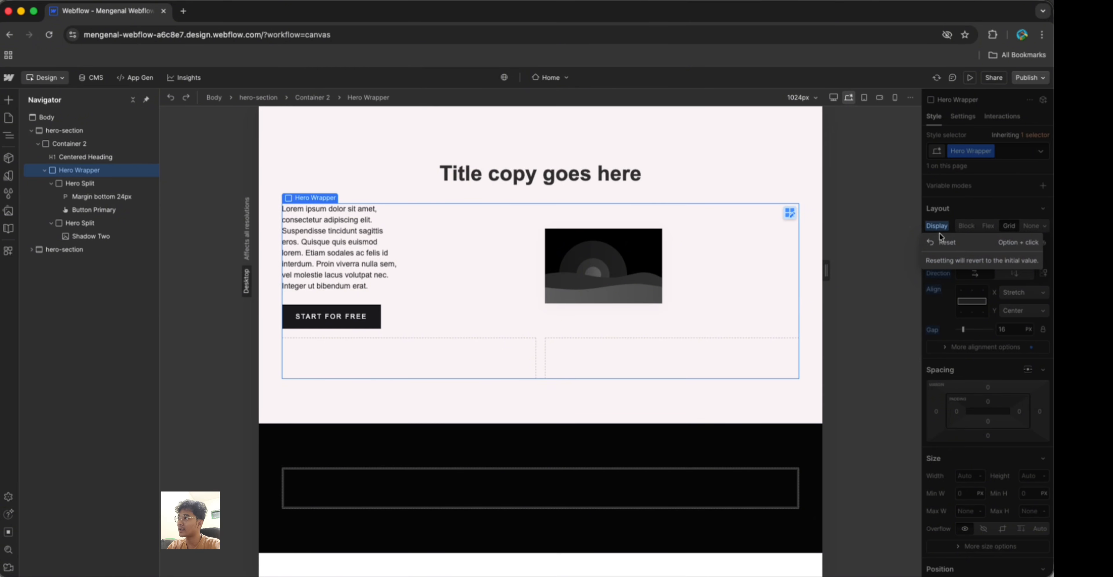
{"action": "left_click", "coordinate": [942, 243]}
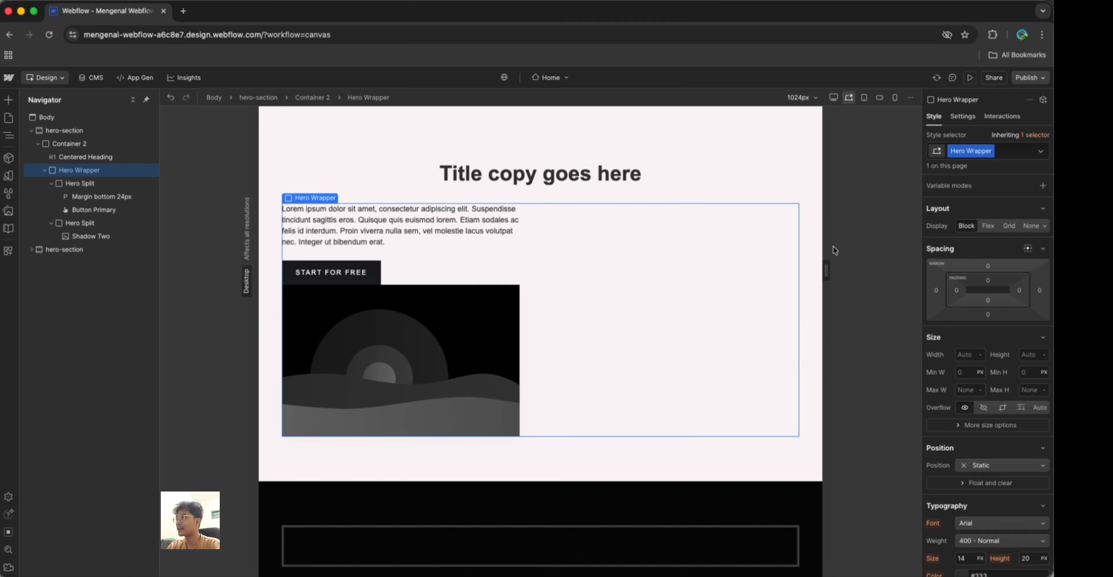
{"action": "key", "text": "super+z"}
{"action": "key", "text": "super+z"}
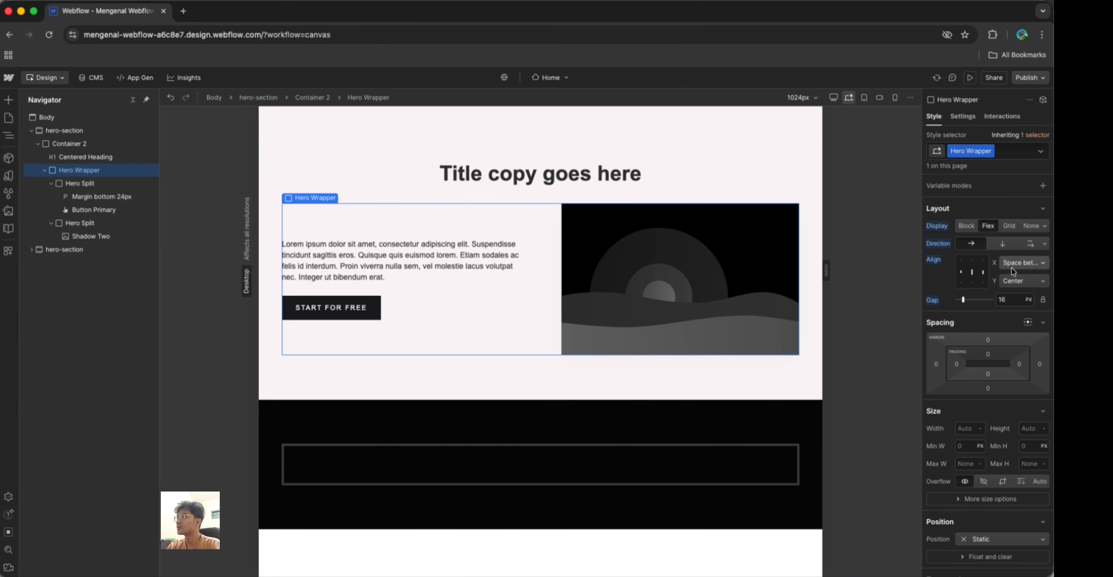
Try Left and Center as the Hero Wrapper's horizontal alignment, and preview the vertical alignment options
{"action": "left_click", "coordinate": [1023, 262]}
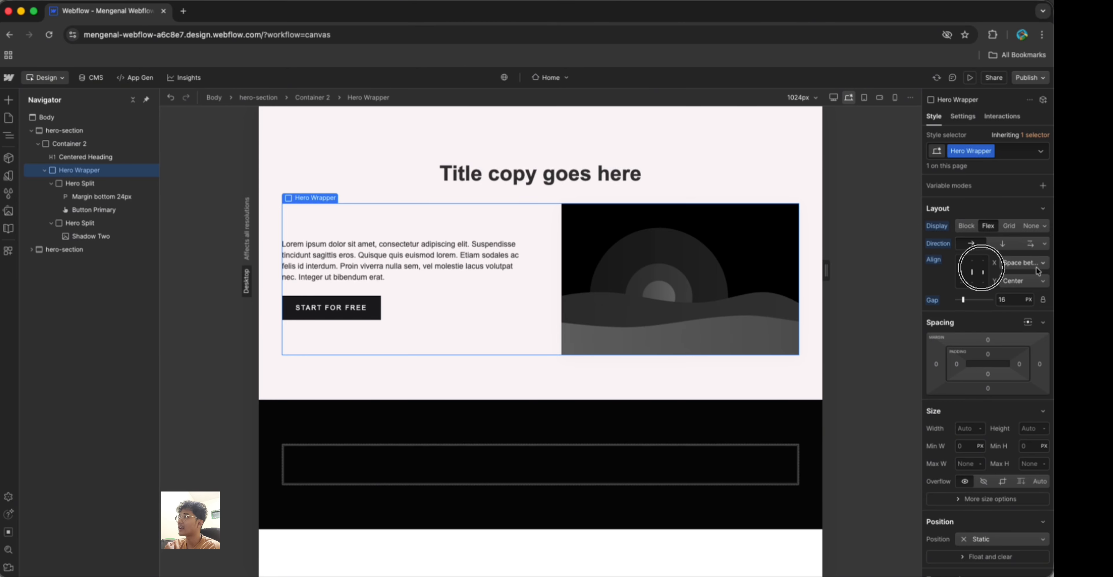
{"action": "left_click", "coordinate": [1018, 216]}
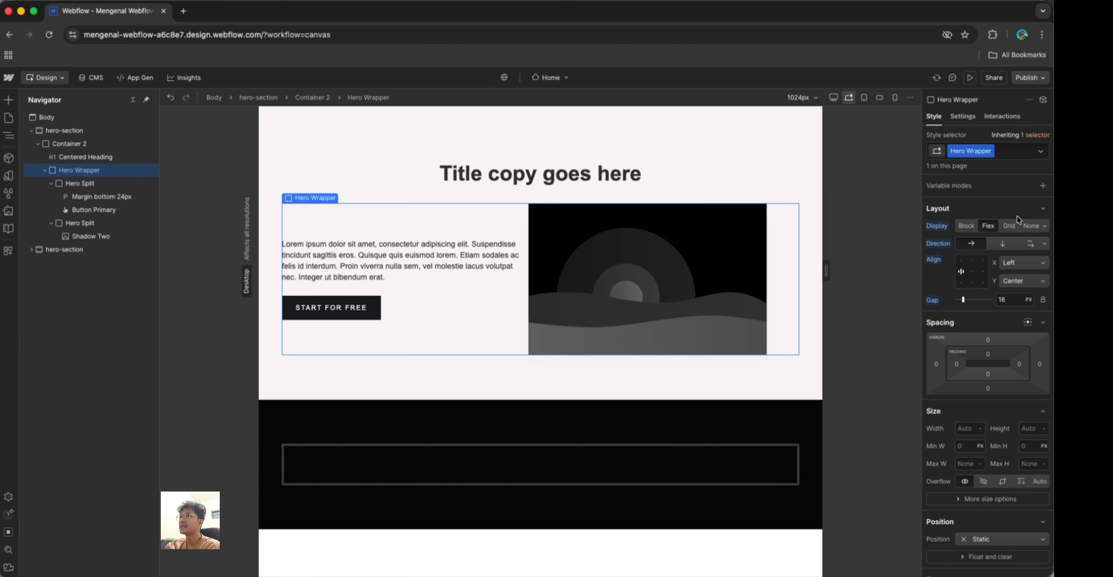
{"action": "left_click", "coordinate": [1013, 264]}
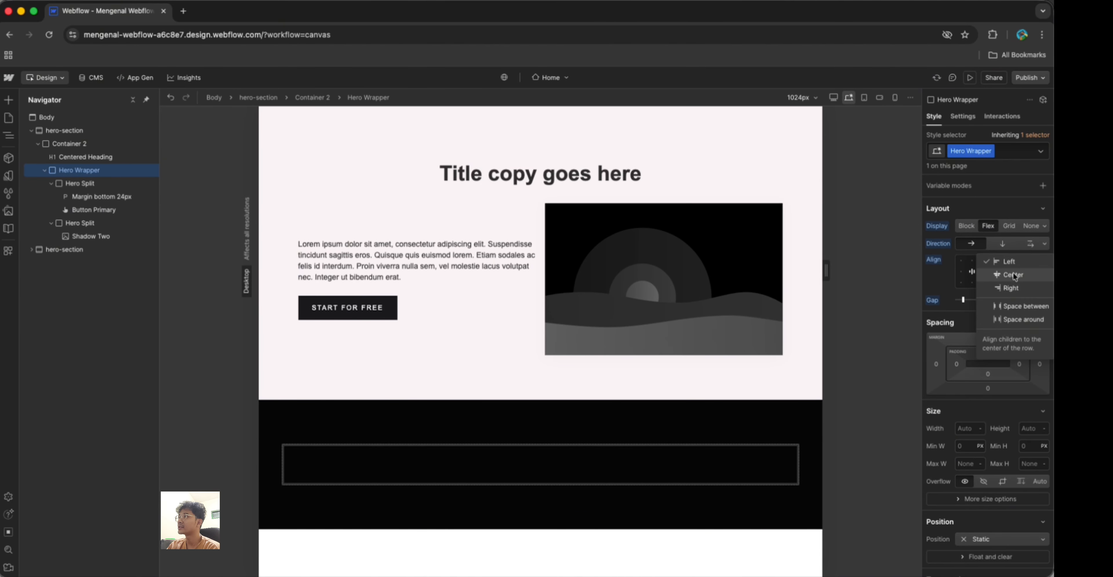
{"action": "left_click", "coordinate": [1013, 273]}
{"action": "left_click", "coordinate": [1017, 282]}
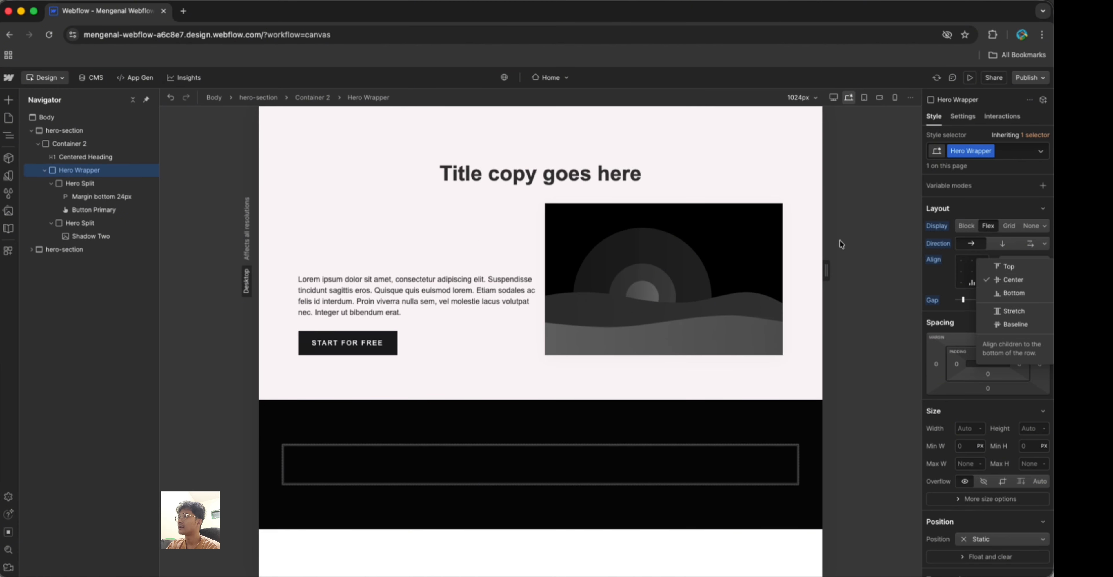
{"action": "left_click", "coordinate": [688, 241]}
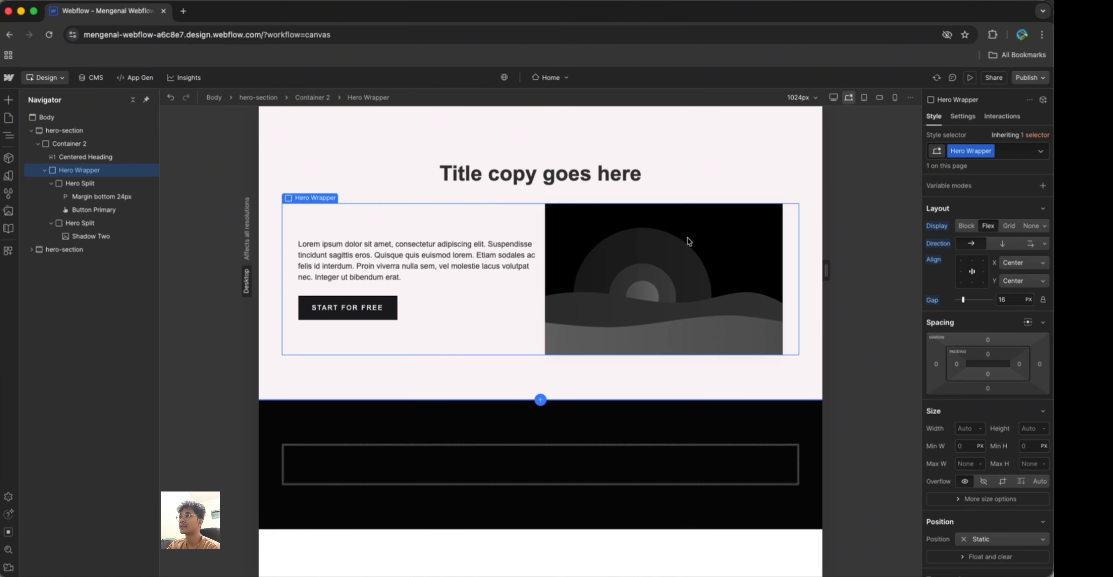
Delete the hero image from its Hero Split, and undo the deletion
{"action": "double_click", "coordinate": [684, 243]}
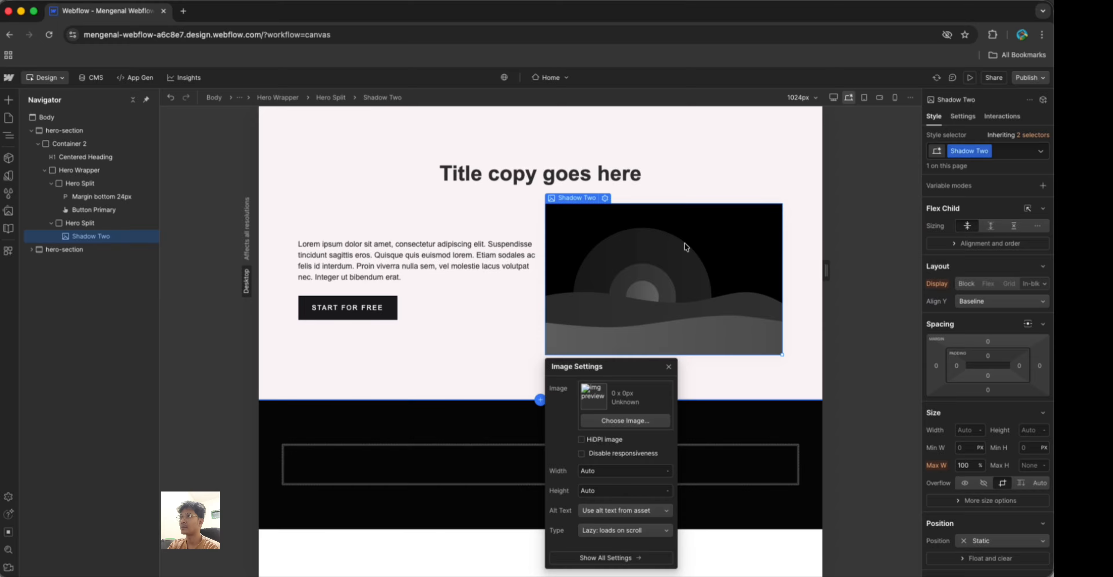
{"action": "key", "text": "Delete"}
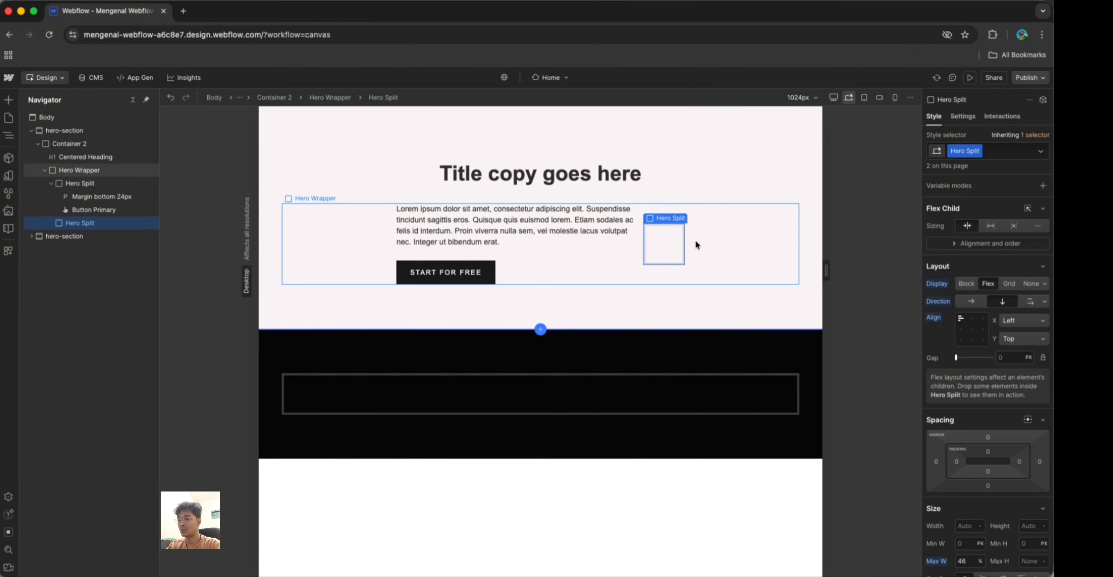
{"action": "key", "text": "ctrl+z"}
Delete the Hero Split that holds the image and select the Hero Wrapper
{"action": "left_click", "coordinate": [126, 237]}
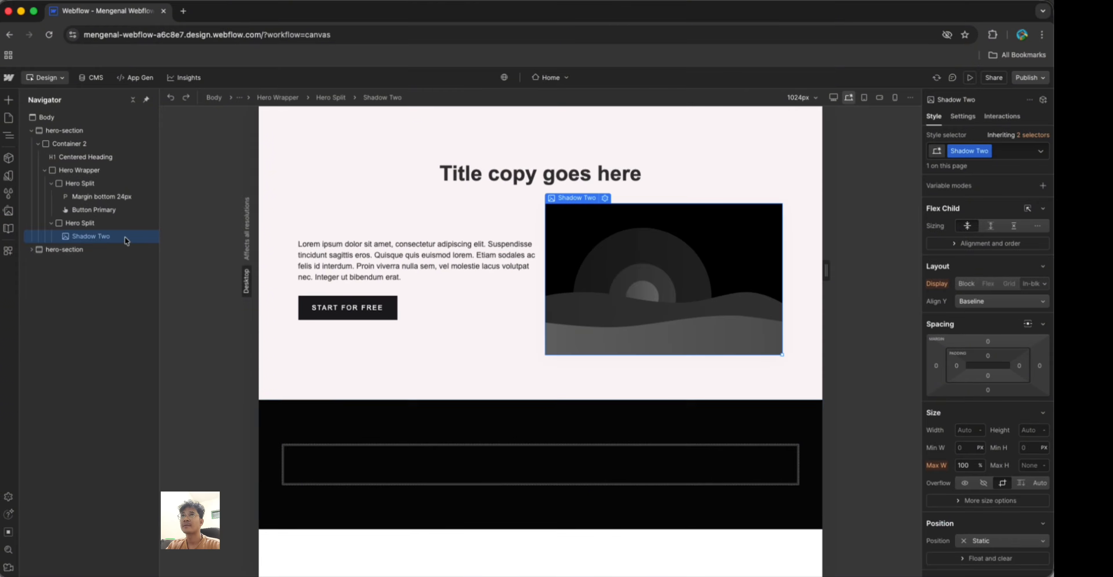
{"action": "left_click", "coordinate": [113, 224]}
{"action": "key", "text": "Delete"}
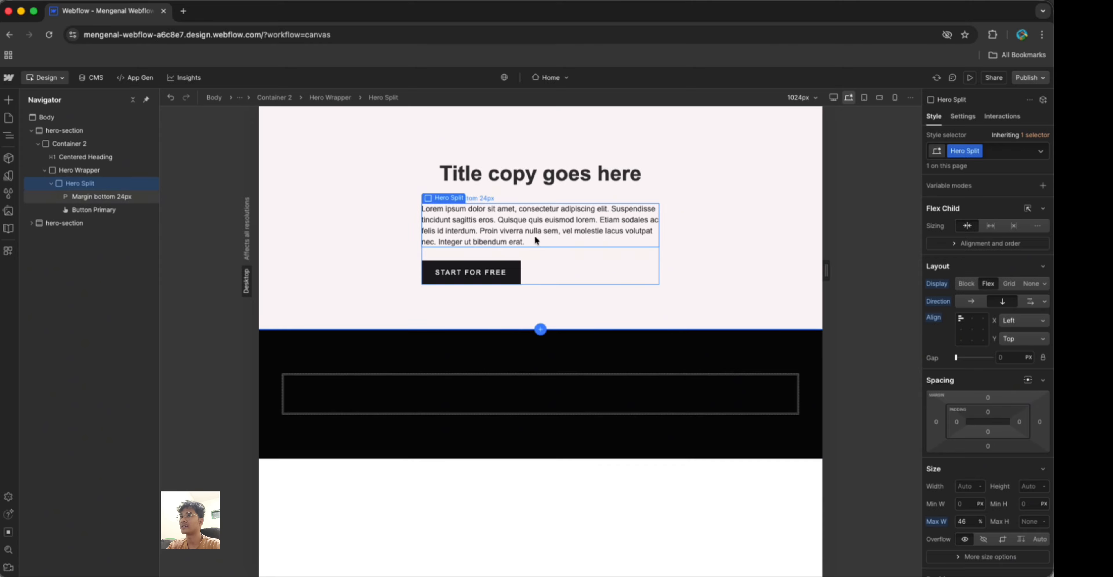
{"action": "left_click", "coordinate": [713, 228]}
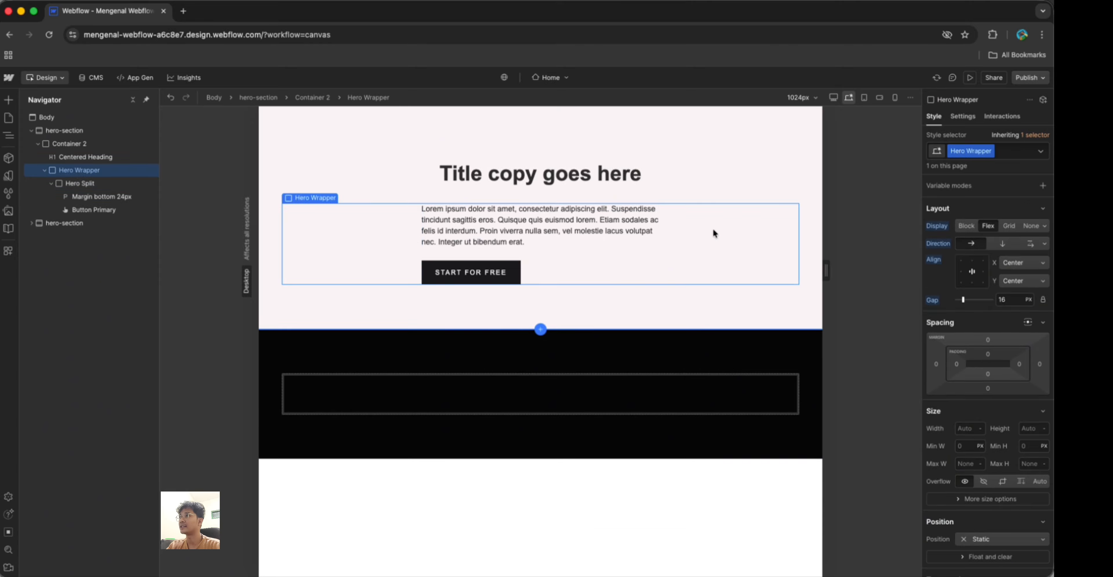
Try the Left, Right and top-center alignments for the remaining Hero Split in the Hero Wrapper
{"action": "left_click", "coordinate": [1008, 263]}
{"action": "left_click", "coordinate": [1004, 251]}
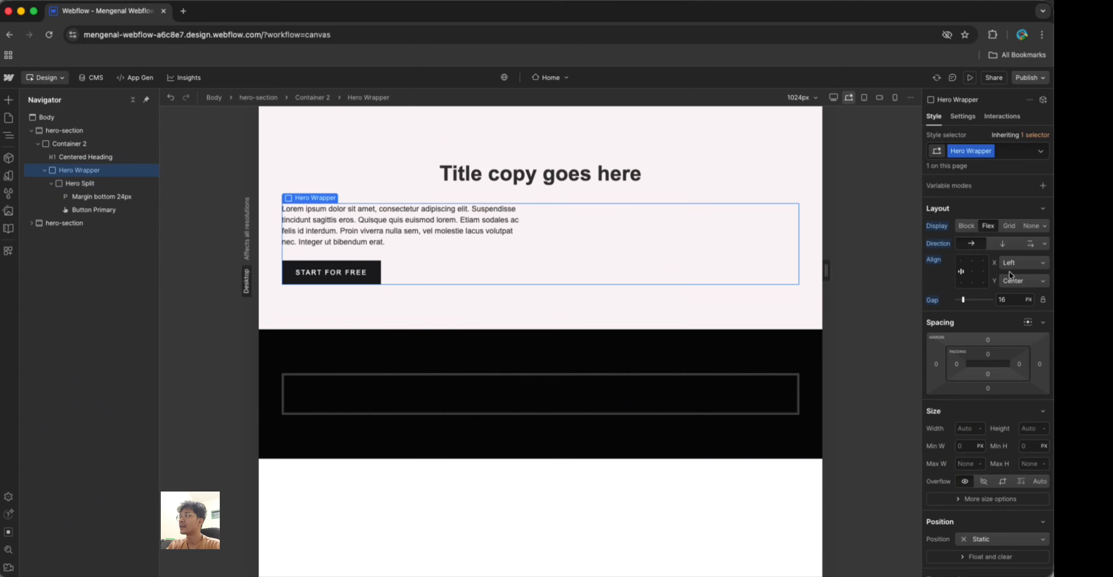
{"action": "left_click", "coordinate": [1009, 279]}
{"action": "left_click", "coordinate": [1010, 289]}
{"action": "left_click", "coordinate": [973, 271]}
{"action": "left_click", "coordinate": [983, 272]}
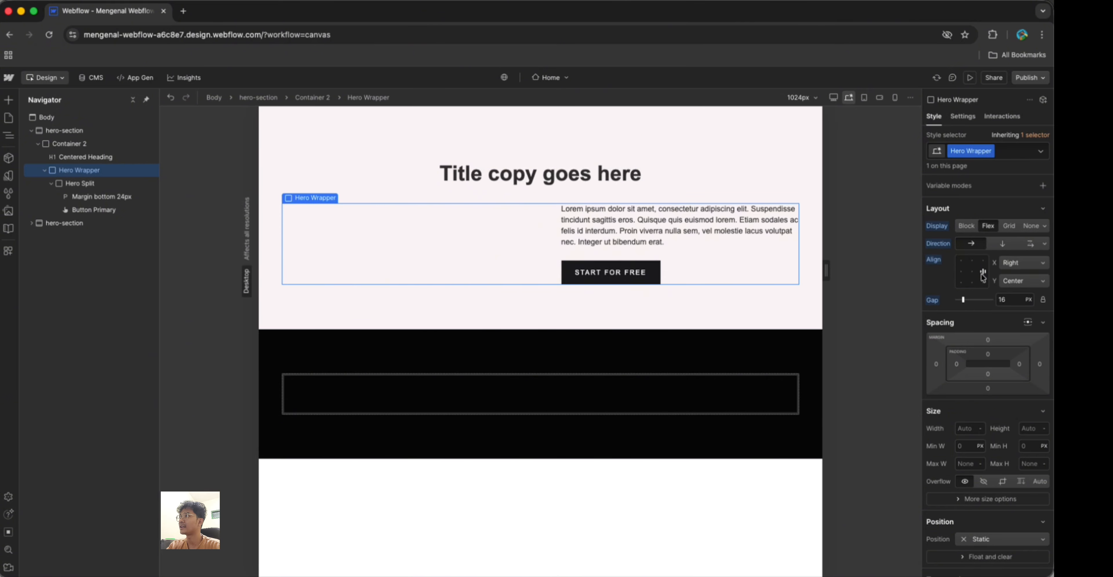
{"action": "left_click", "coordinate": [972, 262]}
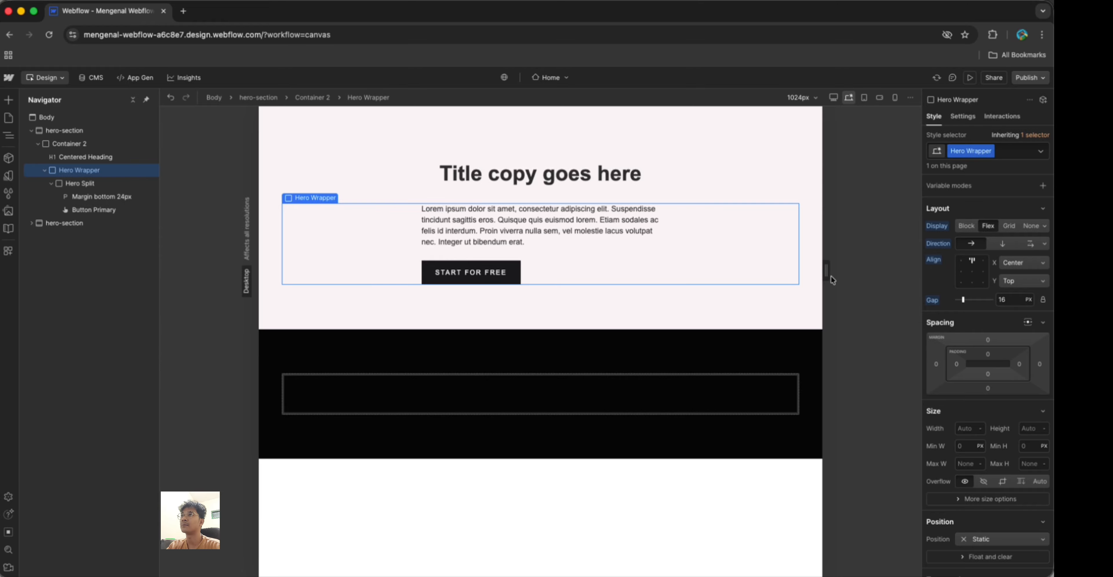
Undo the alignment changes and the Hero Split deletion, back to the Space between alignment
{"action": "key", "text": "super+z"}
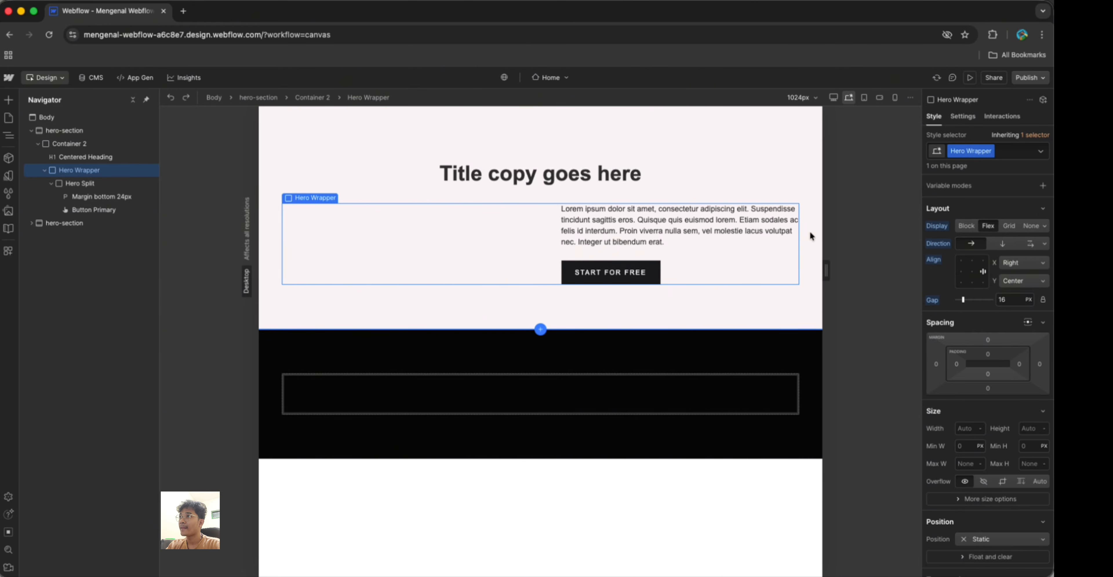
{"action": "key", "text": "super+z"}
{"action": "key", "text": "super+z"}
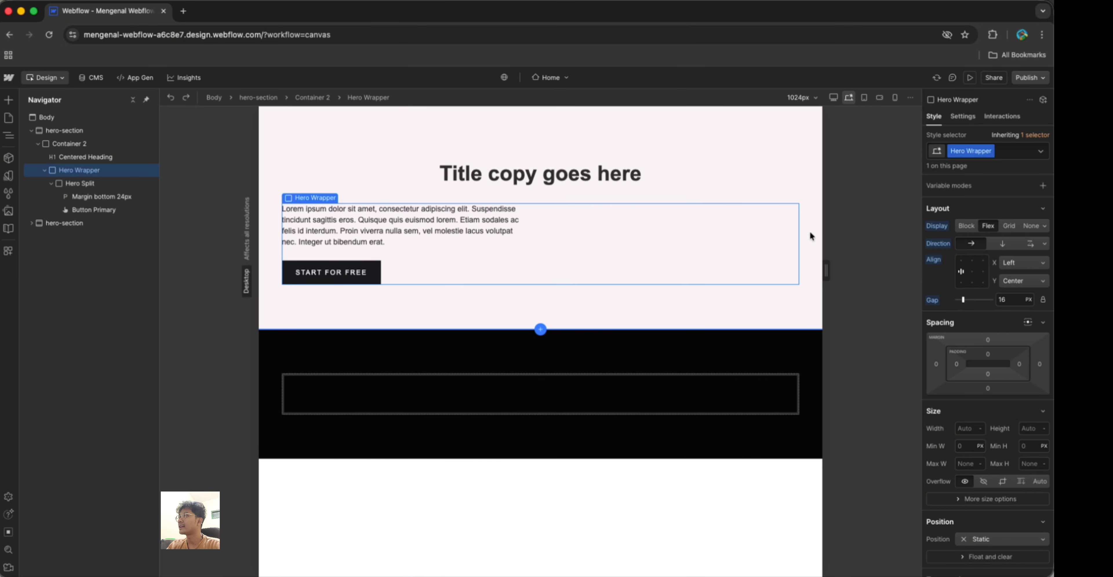
{"action": "key", "text": "super+z"}
{"action": "key", "text": "super+z"}
{"action": "key", "text": "super+z"}
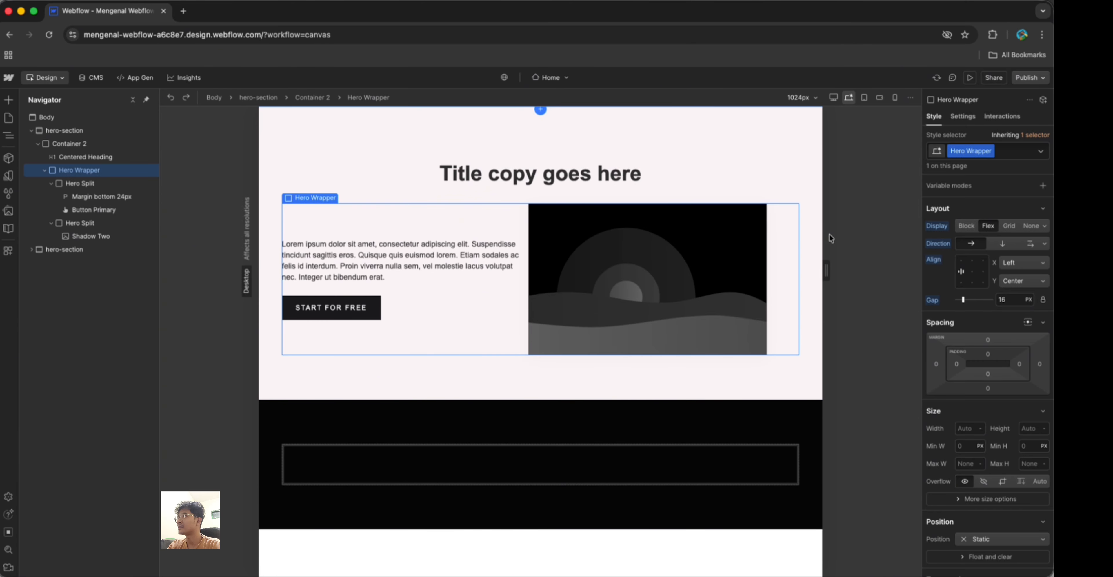
{"action": "key", "text": "super+z"}
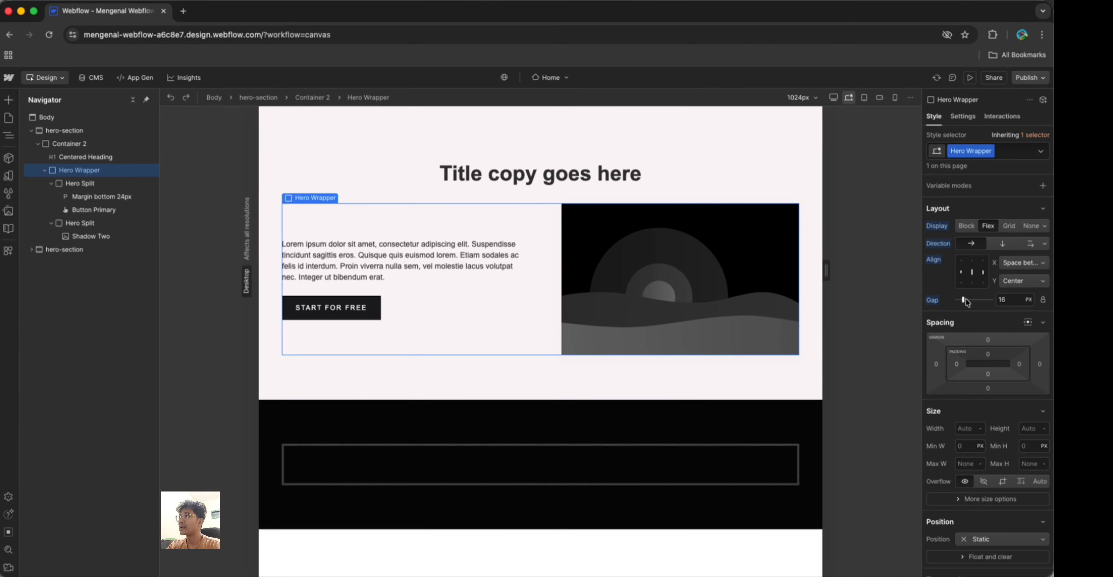
Try different gaps on the Hero Wrapper, set the gap to 0 px, and select the Hero Split with the text
{"action": "left_click_drag", "start_coordinate": [964, 299], "coordinate": [992, 300]}
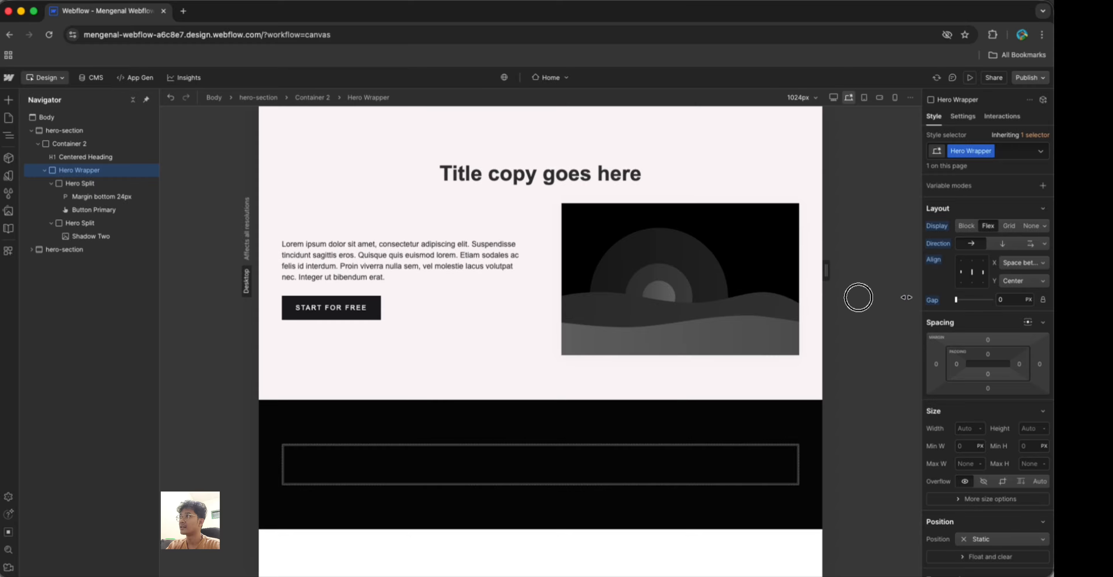
{"action": "double_click", "coordinate": [652, 275]}
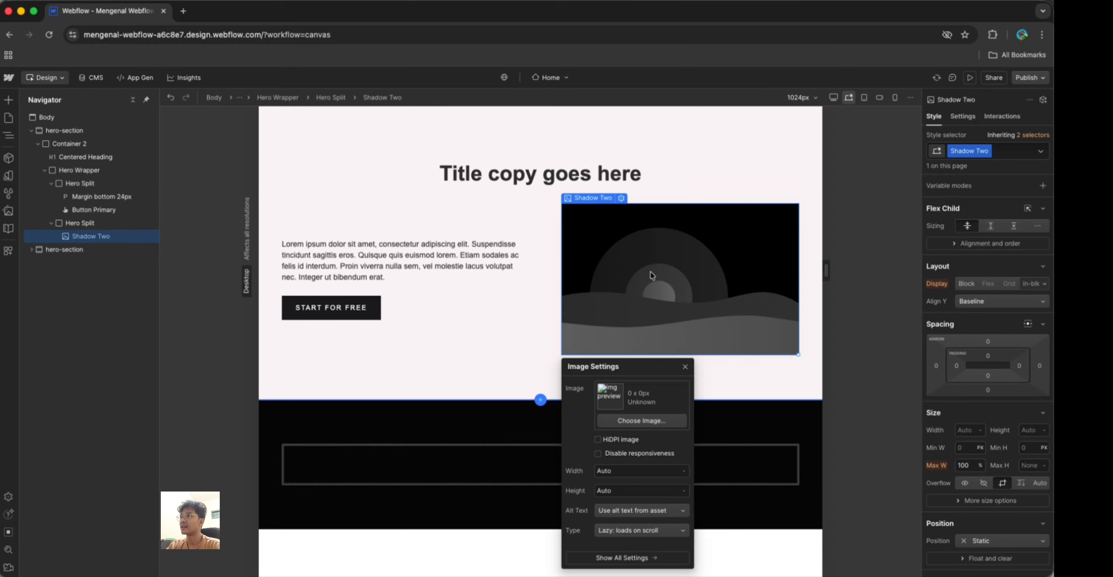
{"action": "left_click", "coordinate": [487, 282]}
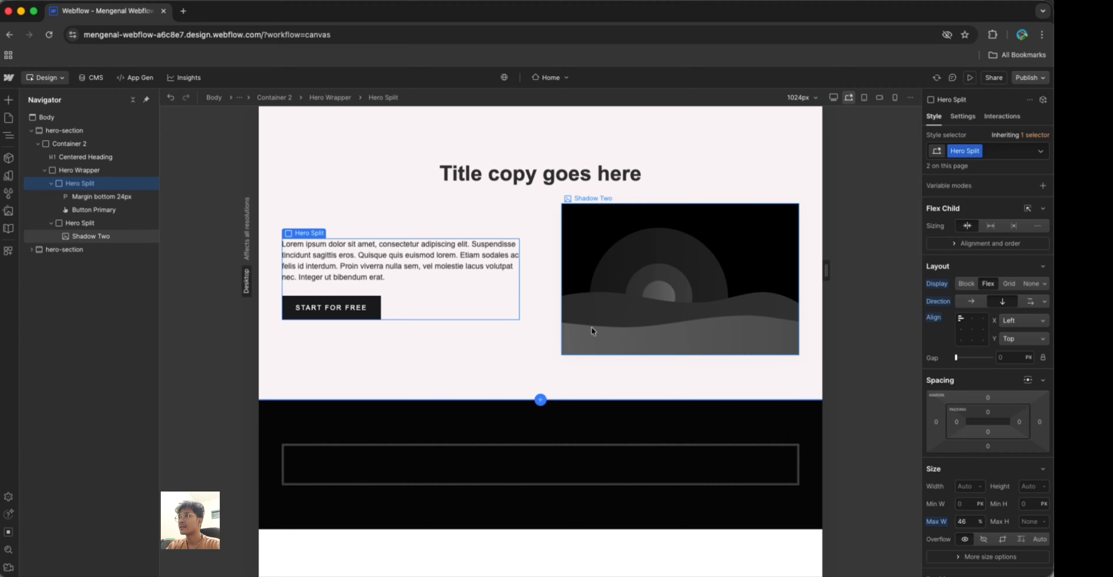
Reset the Hero Split's maximum width and set the Hero Wrapper's gap to 80 px
{"action": "left_click", "coordinate": [942, 523]}
{"action": "left_click", "coordinate": [948, 536]}
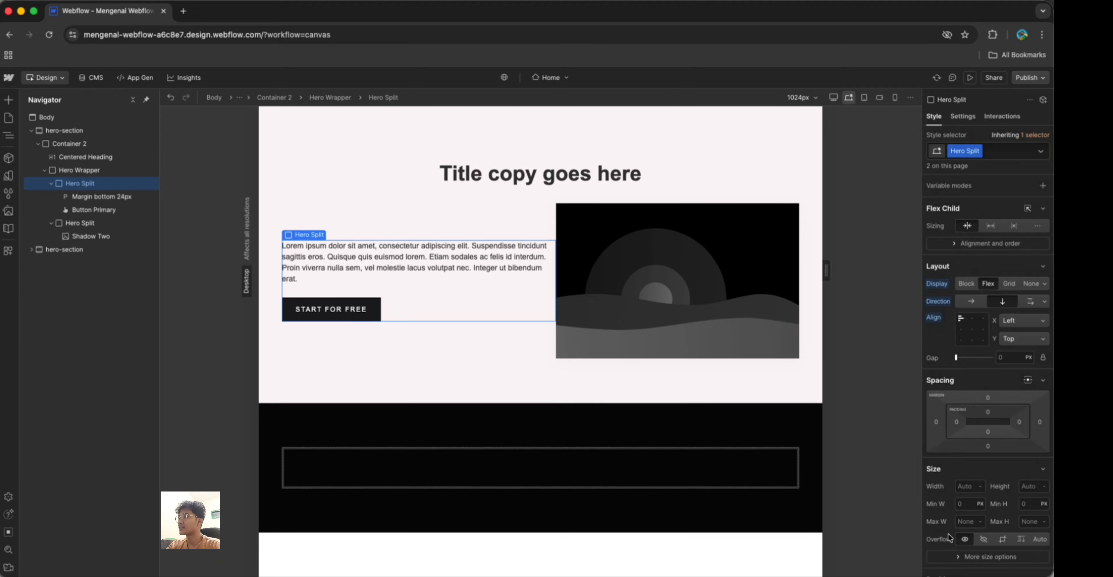
{"action": "left_click", "coordinate": [523, 348]}
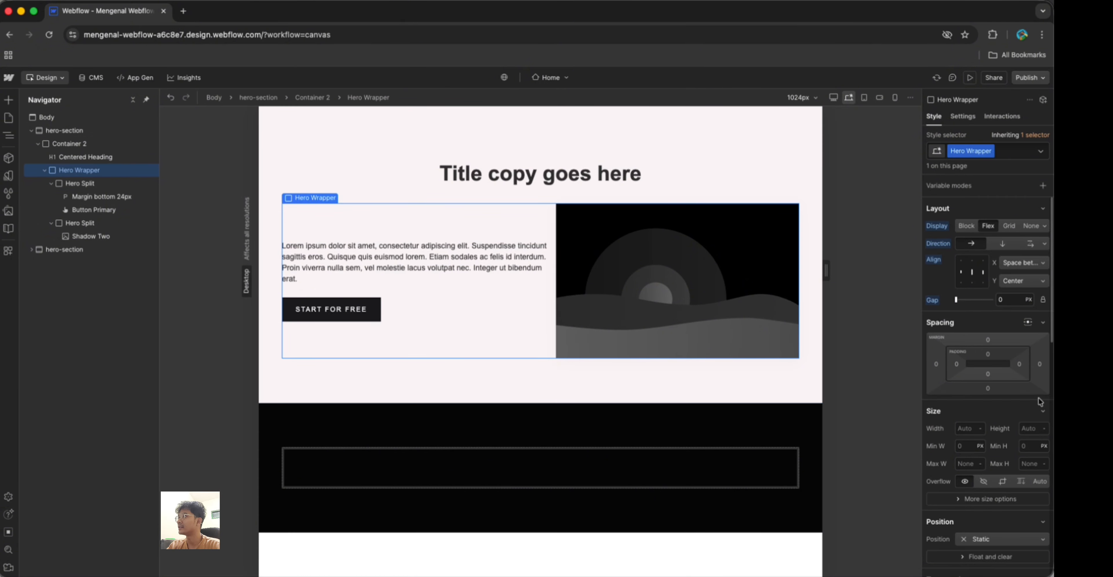
{"action": "left_click_drag", "start_coordinate": [957, 299], "coordinate": [933, 324]}
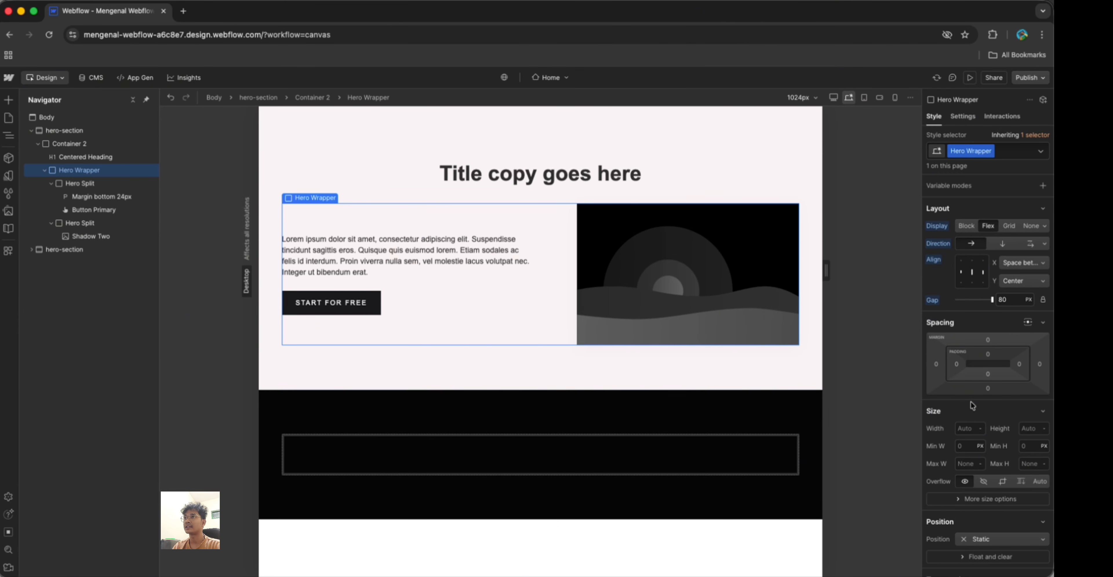
Give the Hero Wrapper a grey #979797 background color and reselect the wrapper
{"action": "scroll", "coordinate": [971, 405], "scroll_direction": "down", "scroll_amount": 2}
{"action": "scroll", "coordinate": [971, 404], "scroll_direction": "down", "scroll_amount": 5}
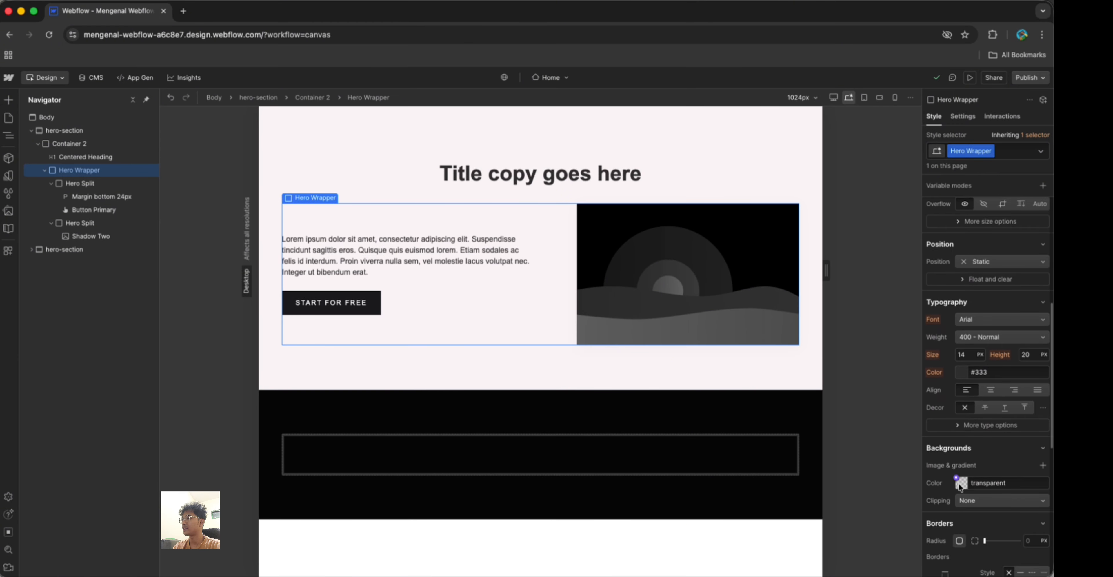
{"action": "left_click", "coordinate": [960, 483]}
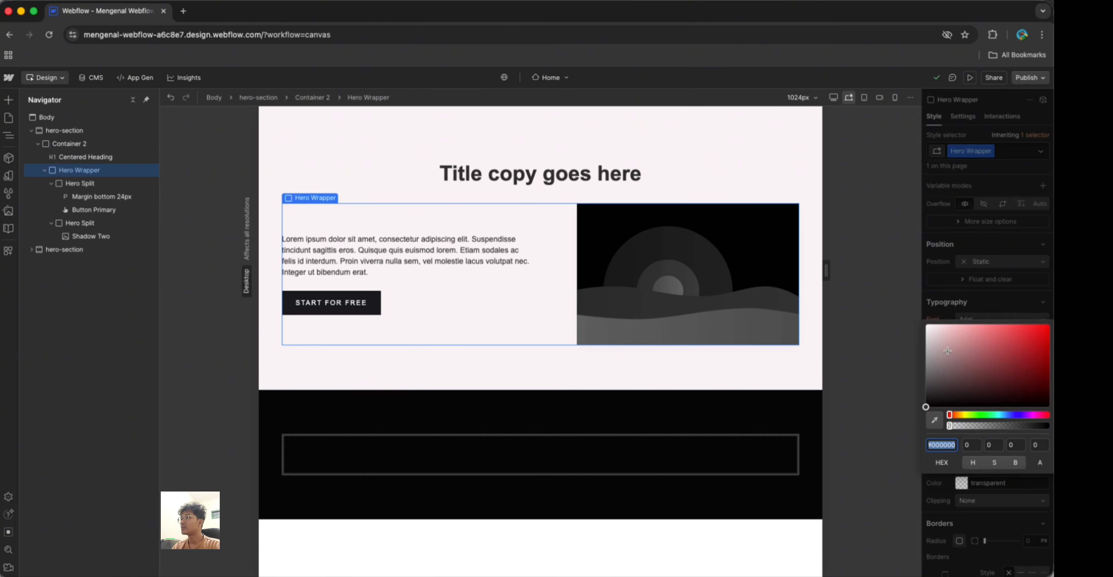
{"action": "left_click_drag", "start_coordinate": [947, 351], "coordinate": [918, 359]}
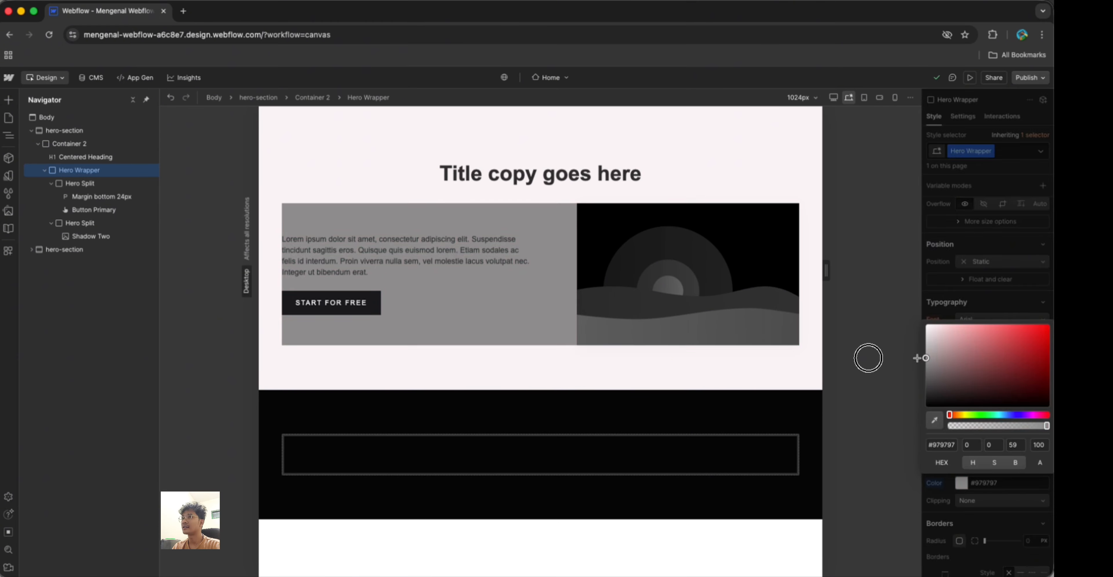
{"action": "left_click", "coordinate": [861, 323]}
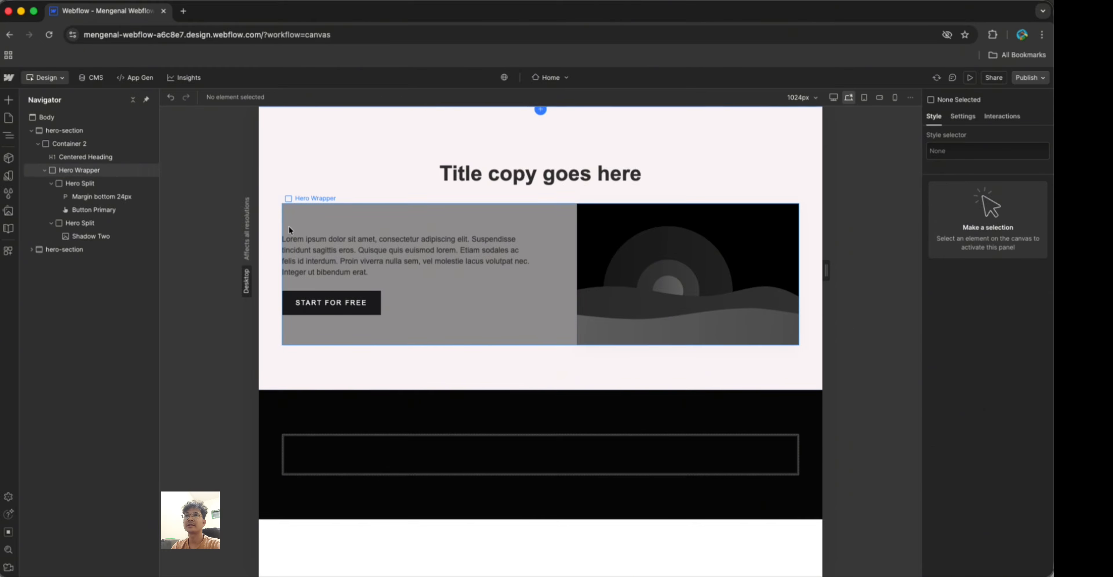
{"action": "left_click", "coordinate": [88, 170]}
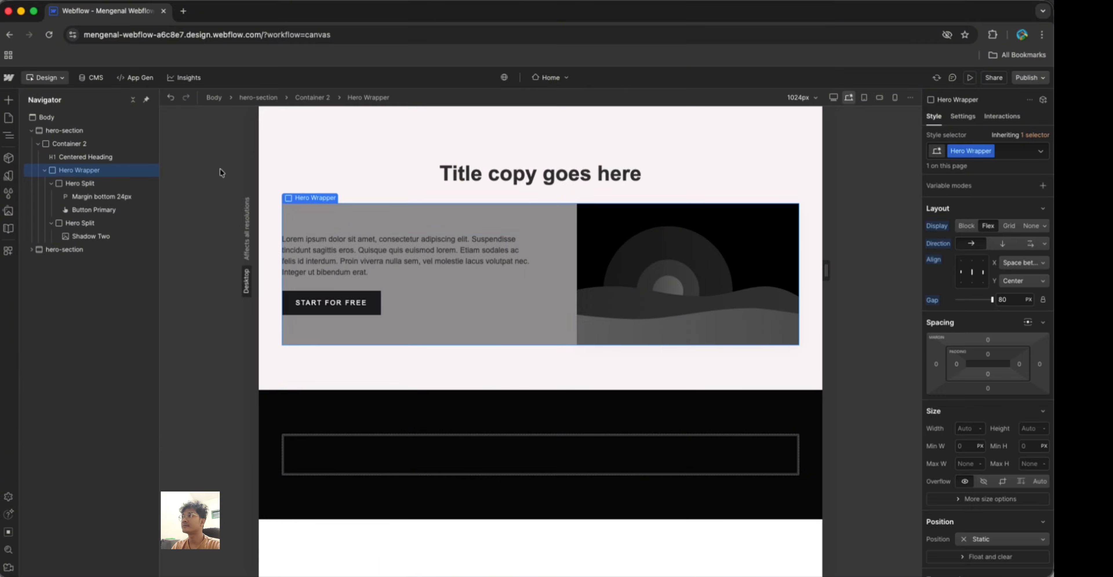
Set the Hero Wrapper's padding to 16 px on all four sides
{"action": "left_click", "coordinate": [957, 366]}
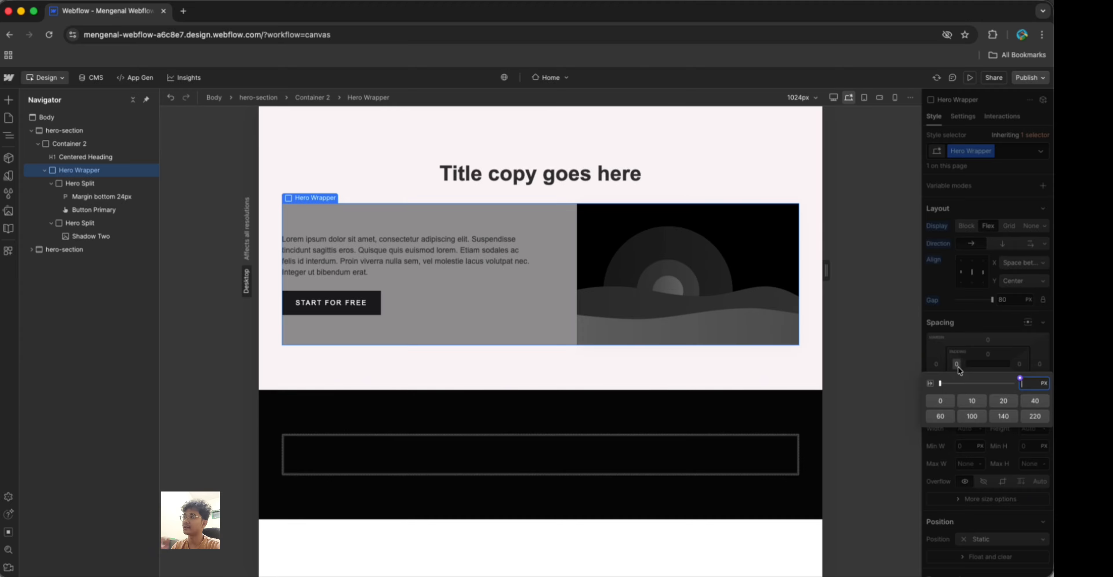
{"action": "type", "text": "16"}
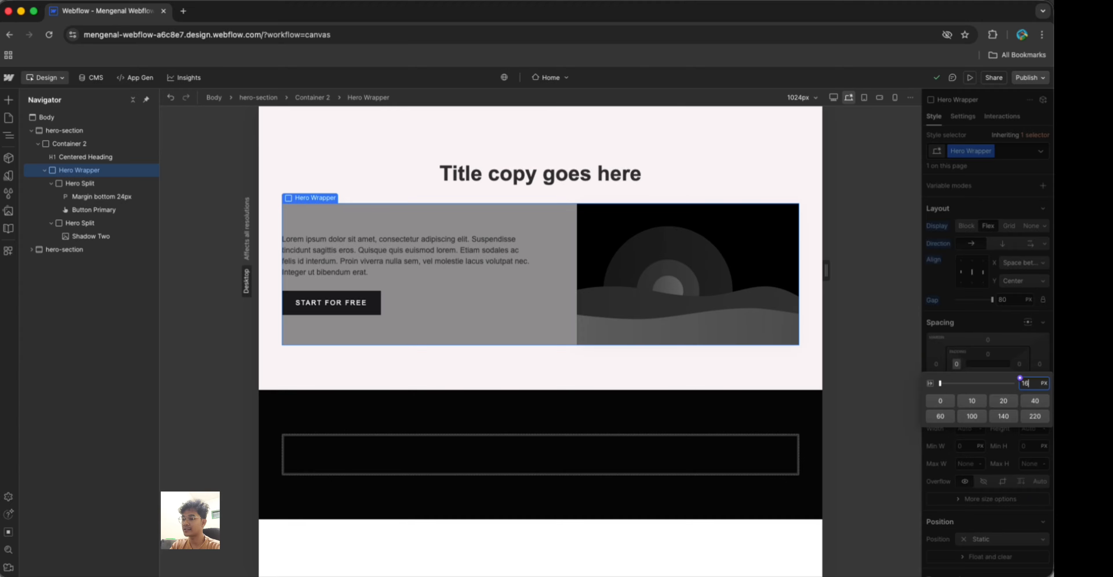
{"action": "key", "text": "shift+Return"}
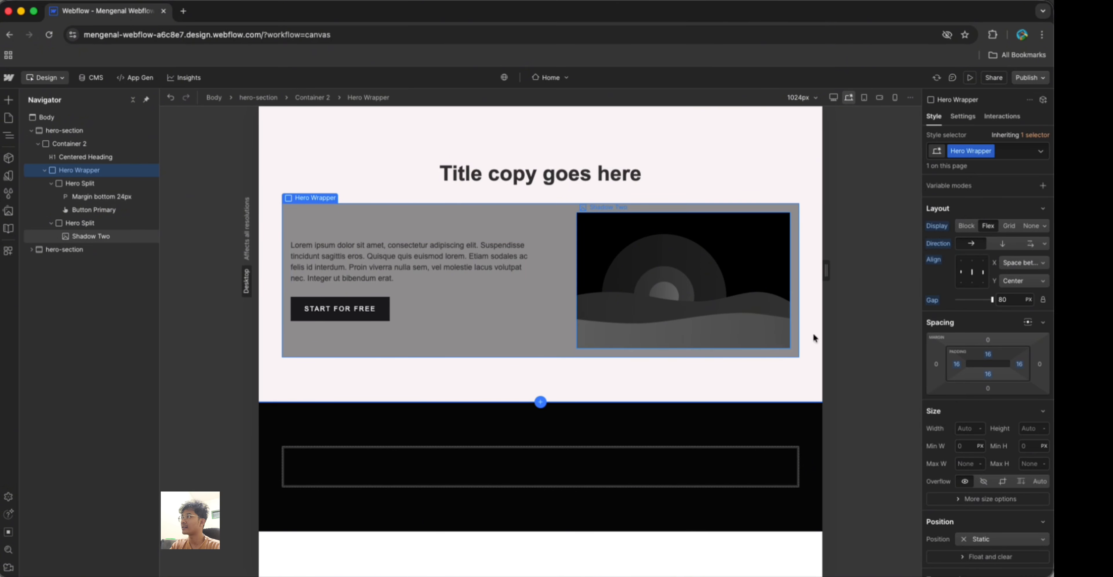
Increase the Hero Wrapper's padding to 40 px on all four sides
{"action": "left_click", "coordinate": [957, 364]}
{"action": "type", "text": "40"}
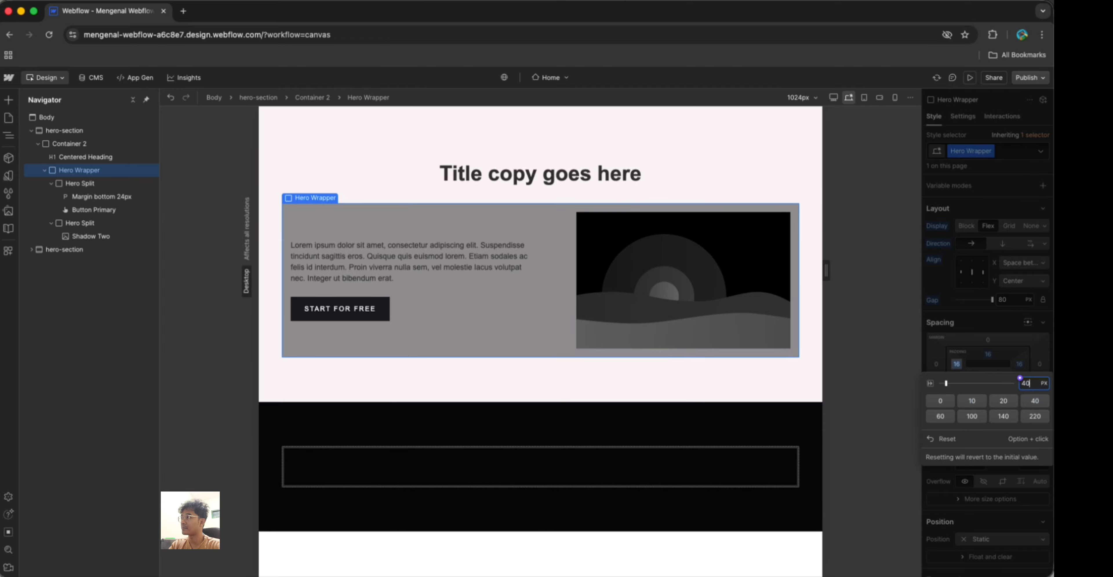
{"action": "key", "text": "shift+Return"}
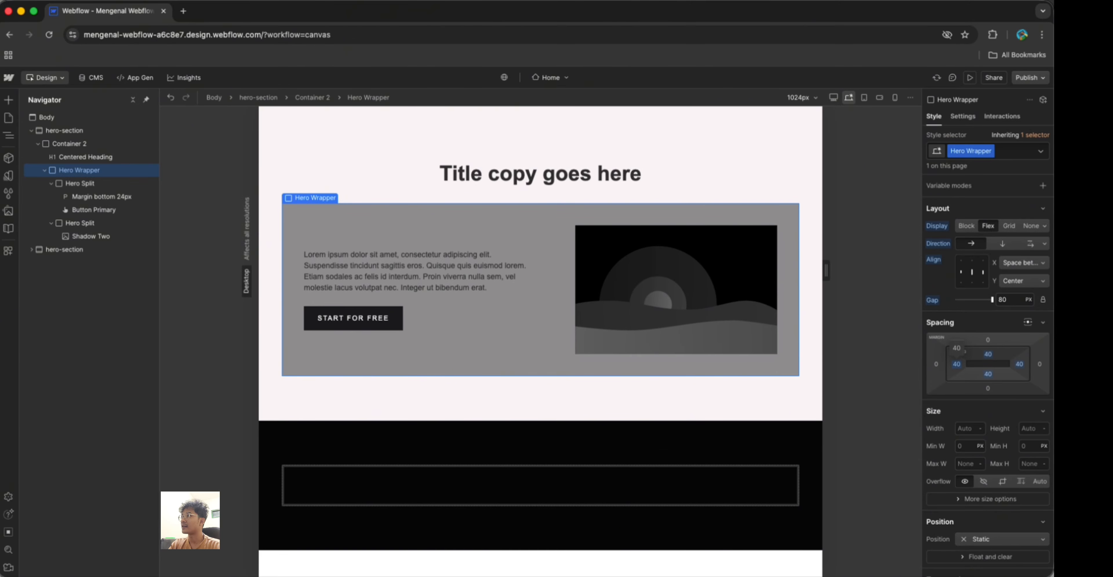
{"action": "left_click", "coordinate": [957, 364]}
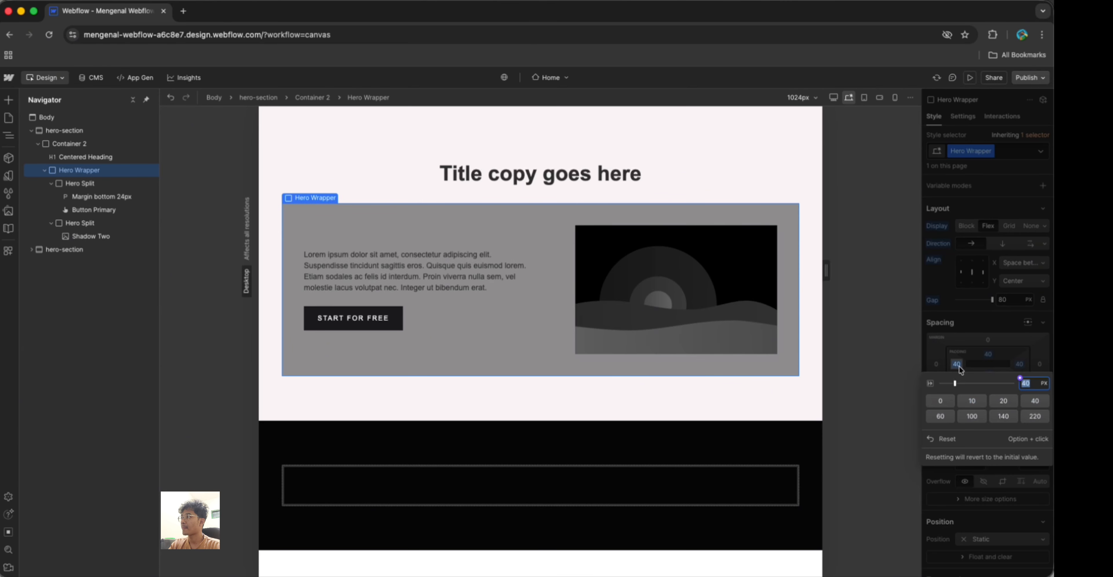
{"action": "left_click", "coordinate": [959, 367]}
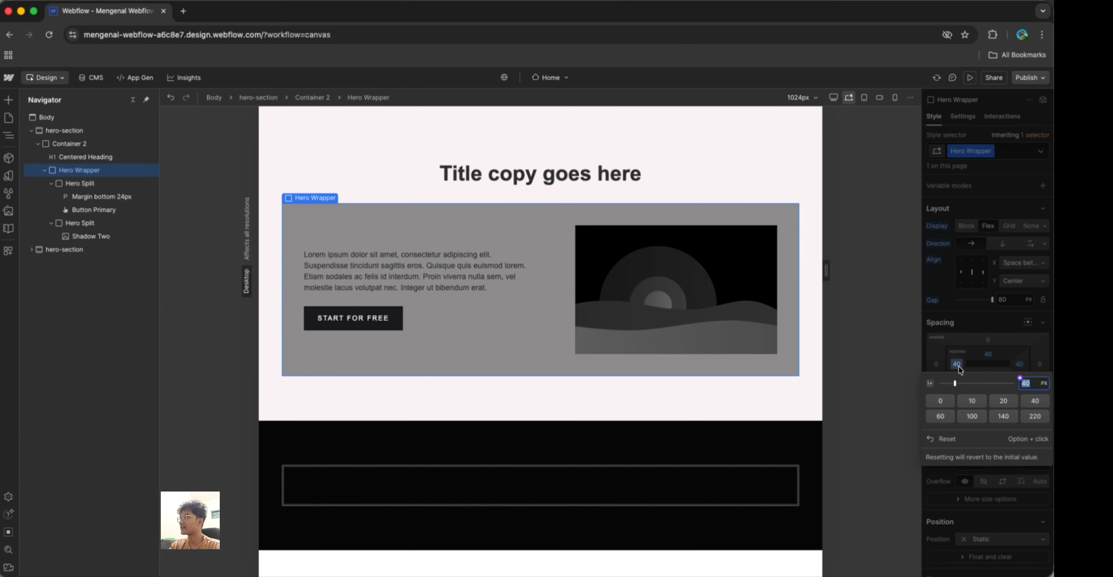
{"action": "left_click", "coordinate": [959, 366]}
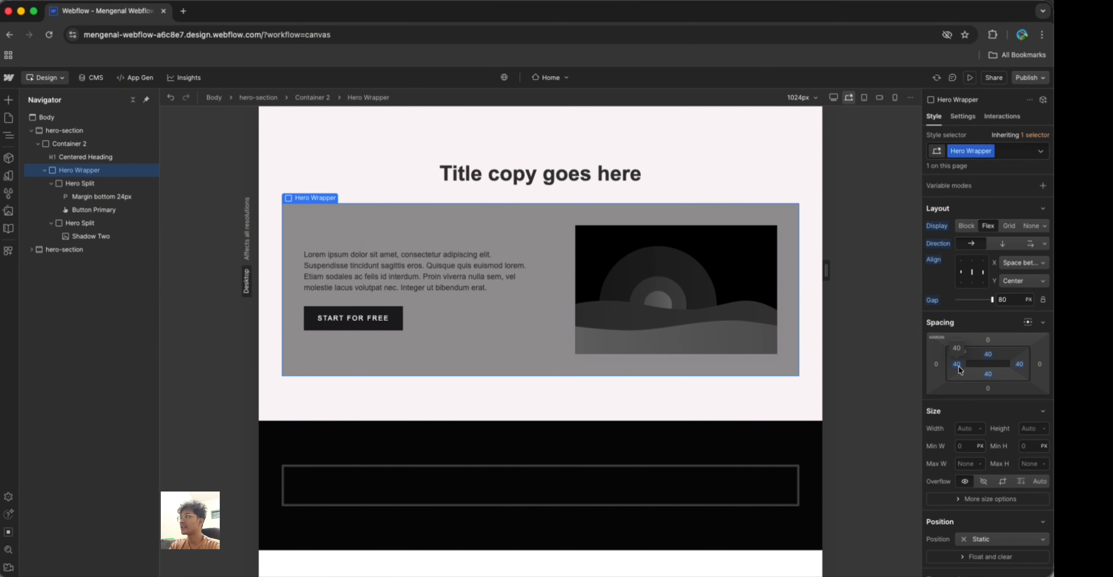
Try a 56 px top margin on the Hero Wrapper and set it back to 0 px
{"action": "left_click", "coordinate": [990, 340]}
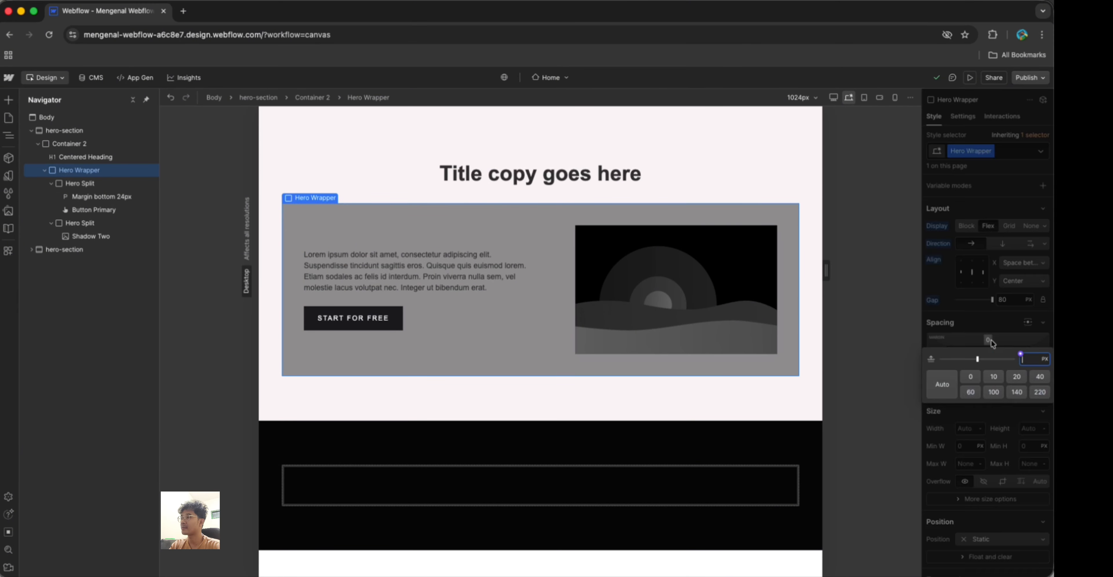
{"action": "type", "text": "56"}
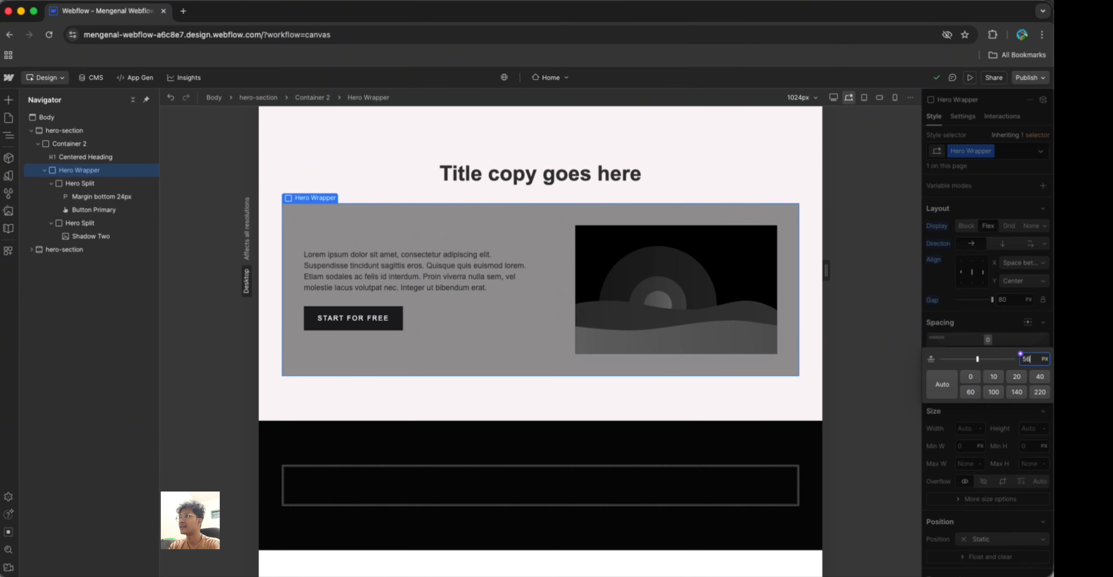
{"action": "key", "text": "Return"}
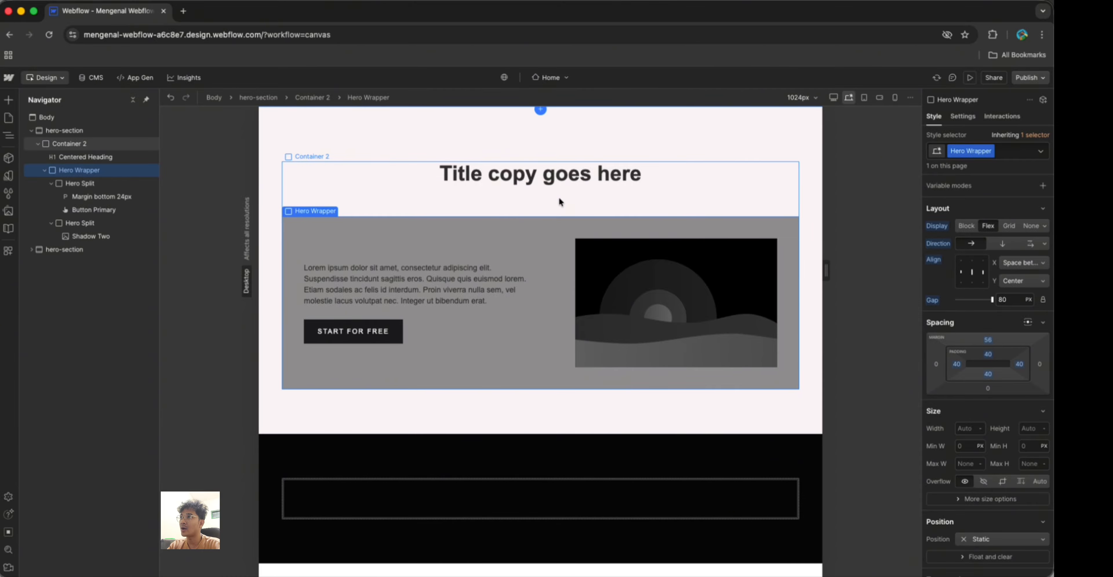
{"action": "left_click", "coordinate": [989, 340]}
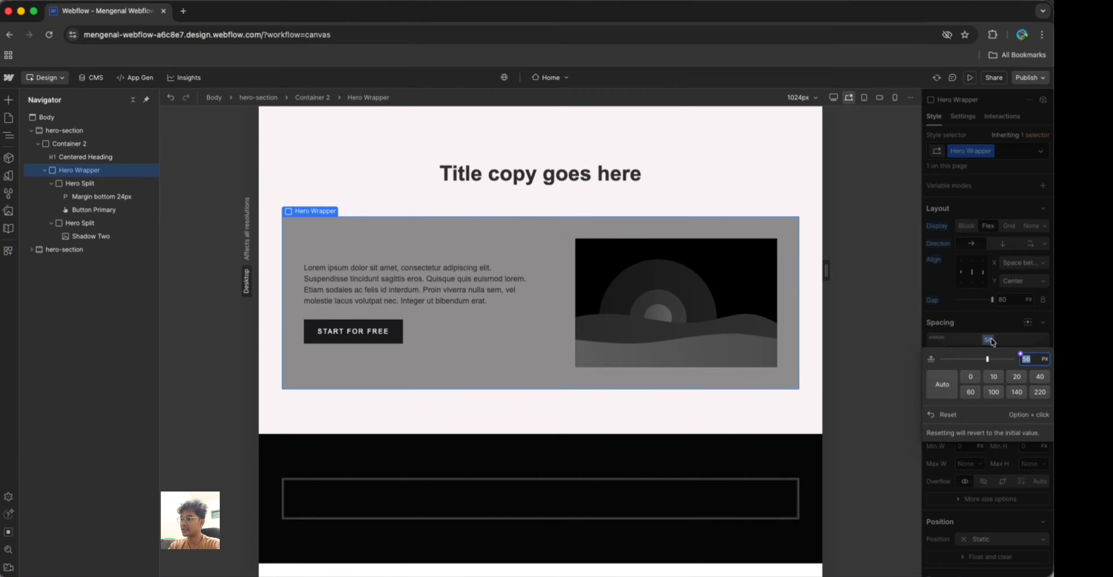
{"action": "type", "text": "0"}
{"action": "key", "text": "Return"}
{"action": "left_click", "coordinate": [673, 192]}
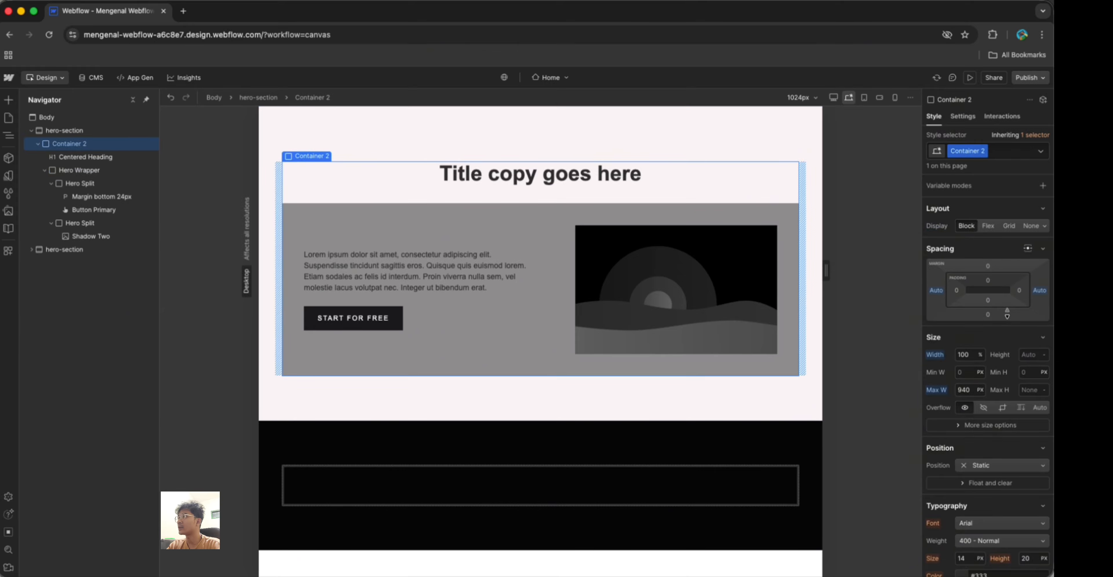
{"action": "left_click", "coordinate": [45, 171]}
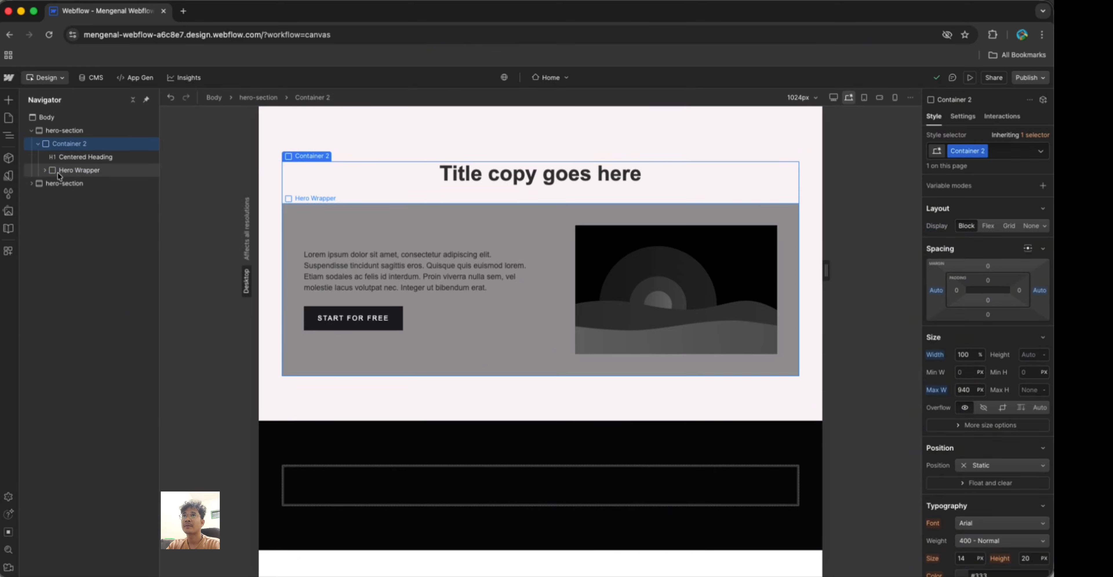
{"action": "left_click", "coordinate": [65, 172]}
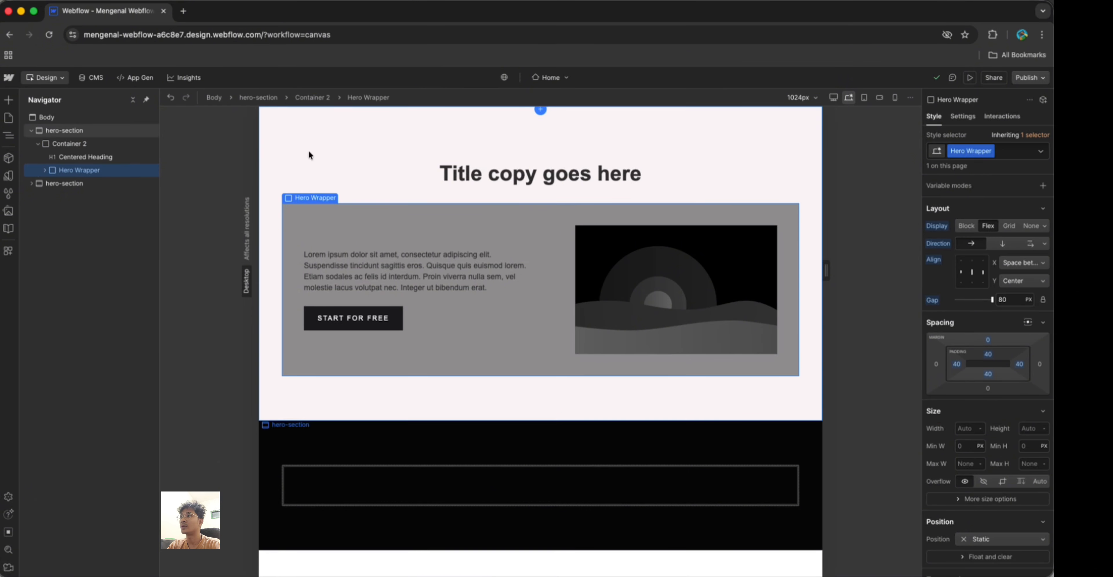
{"action": "left_click", "coordinate": [330, 189]}
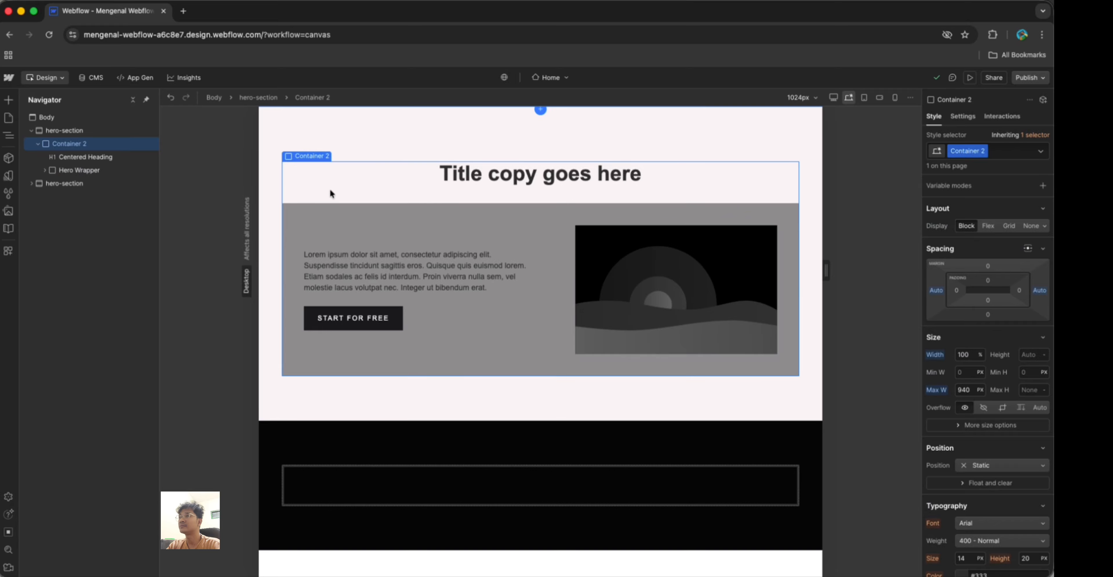
Set both the bottom and top margins of the Centered Heading to 0 px
{"action": "left_click", "coordinate": [77, 157]}
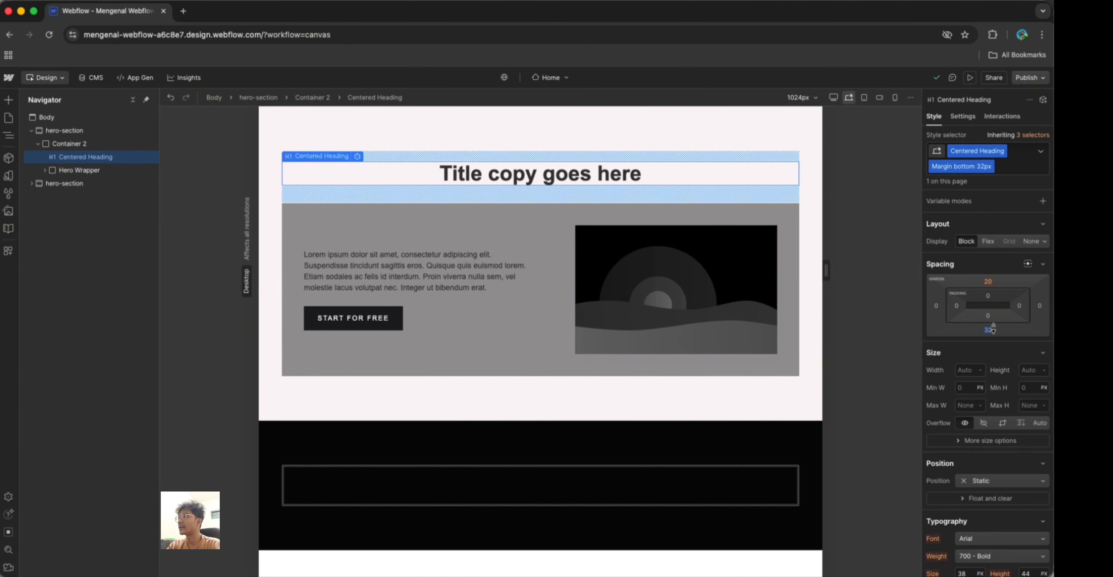
{"action": "left_click", "coordinate": [989, 330]}
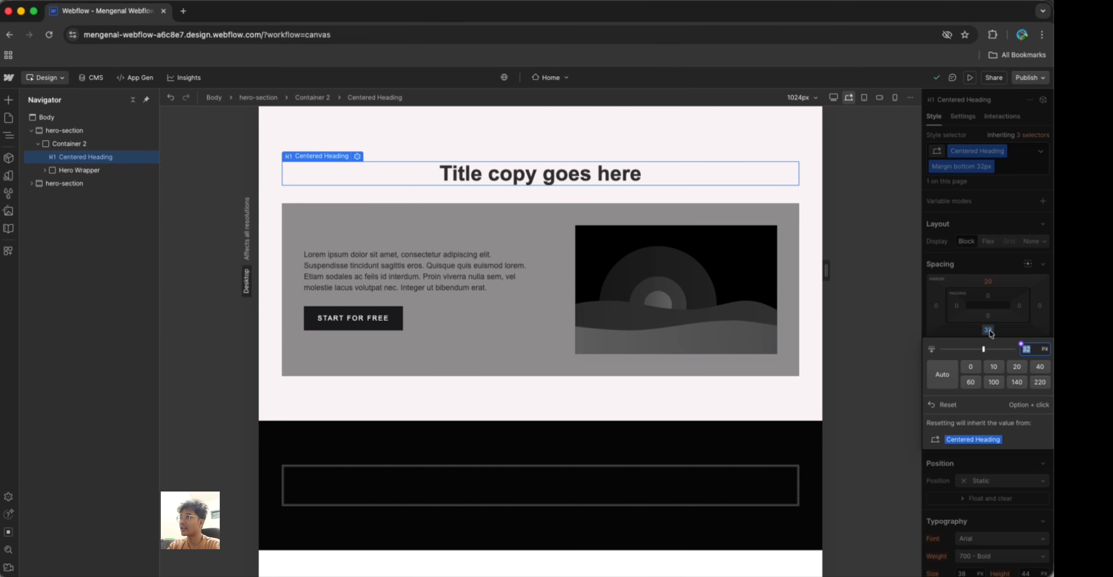
{"action": "type", "text": "0"}
{"action": "key", "text": "Return"}
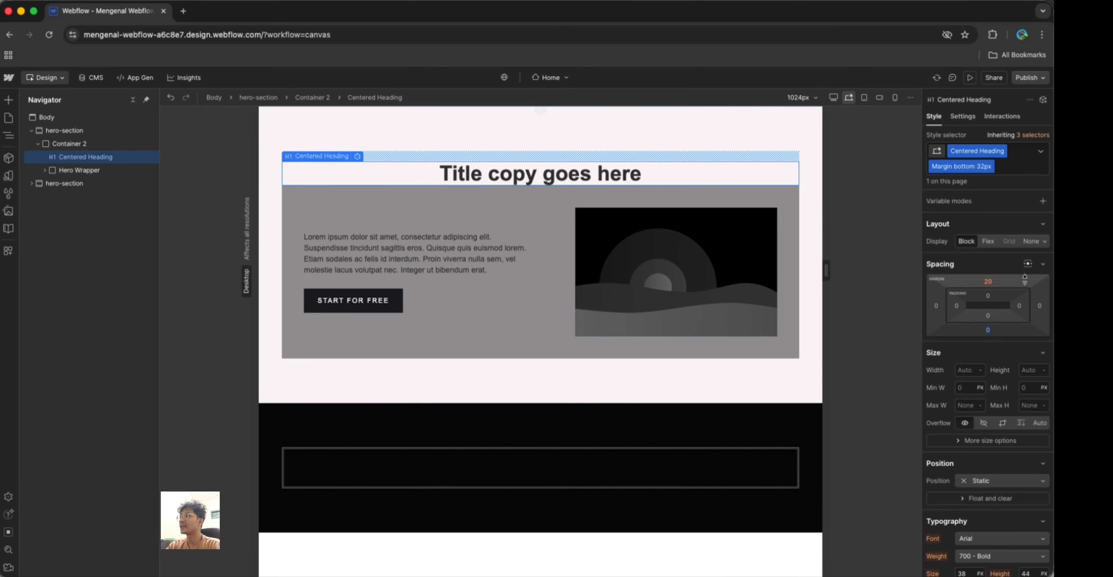
{"action": "left_click", "coordinate": [988, 281]}
{"action": "type", "text": "0"}
{"action": "key", "text": "Return"}
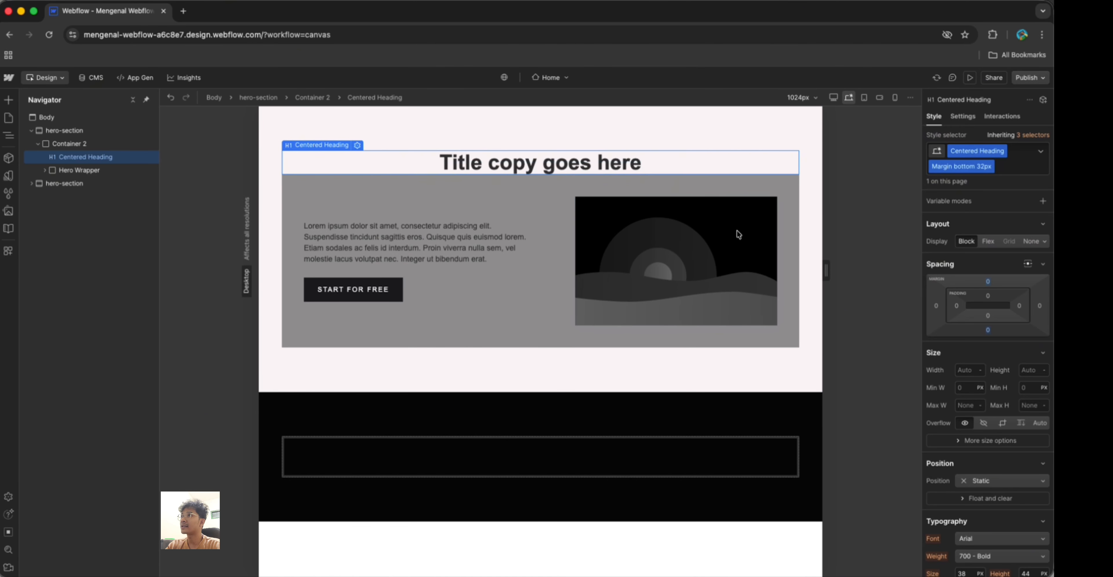
Set the Hero Wrapper's padding to 100 px on all four sides and its top margin to 100 px
{"action": "left_click", "coordinate": [593, 187]}
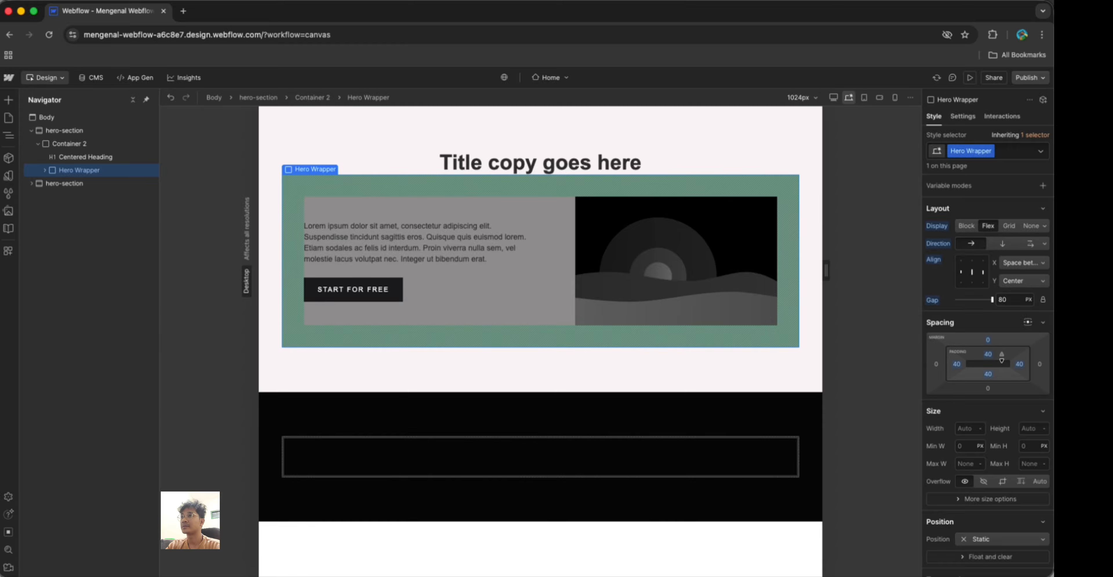
{"action": "left_click", "coordinate": [988, 356]}
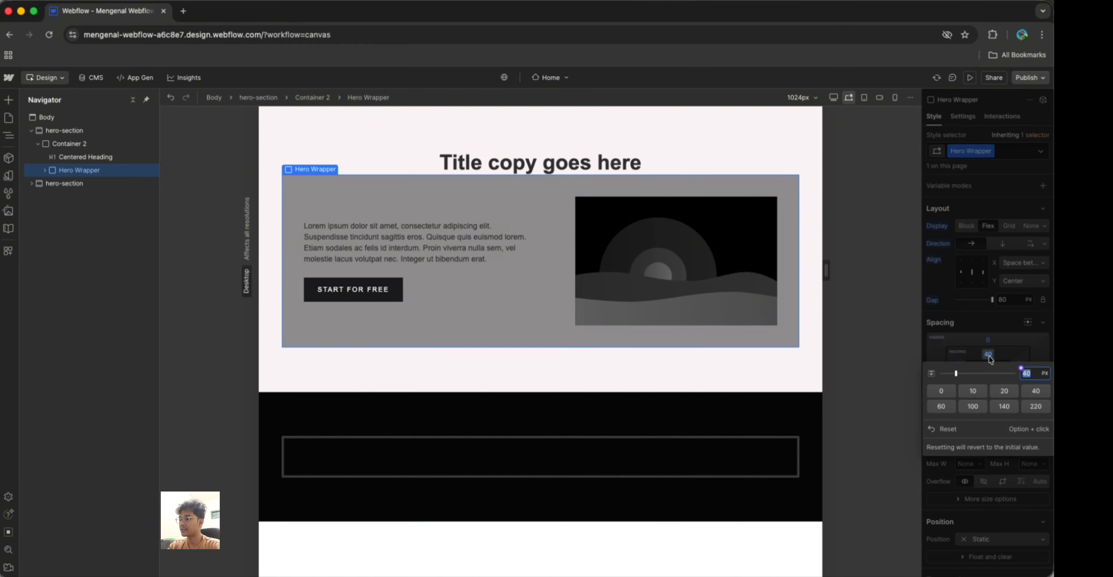
{"action": "type", "text": "100"}
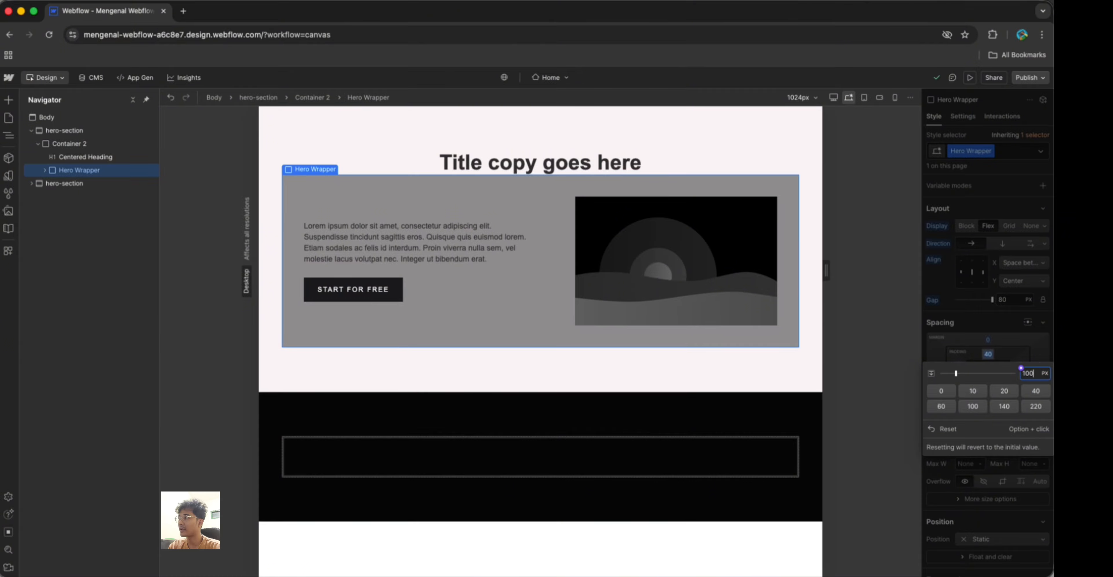
{"action": "key", "text": "shift+Return"}
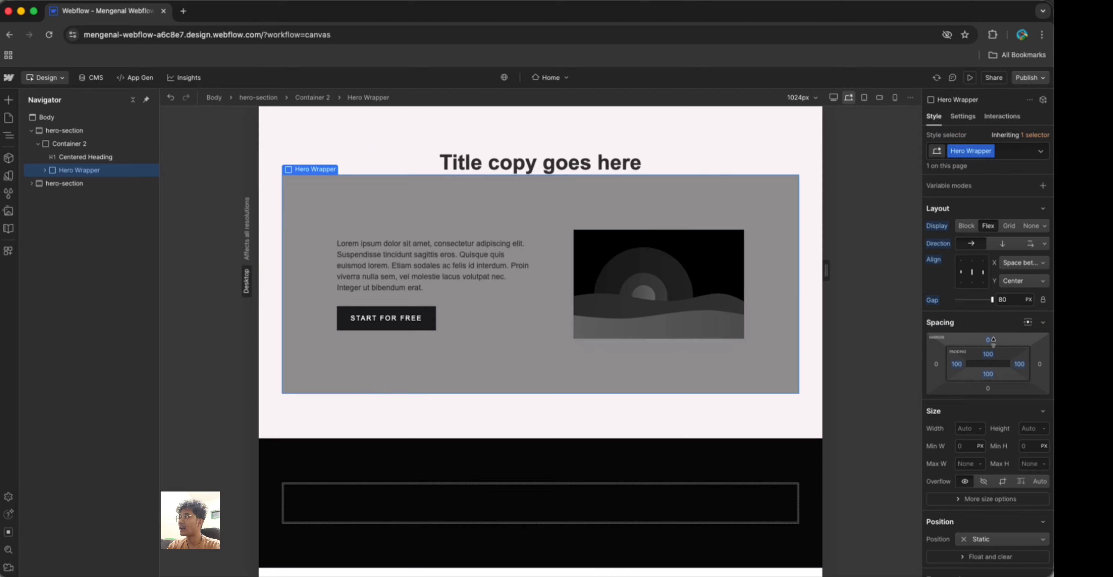
{"action": "left_click", "coordinate": [990, 340]}
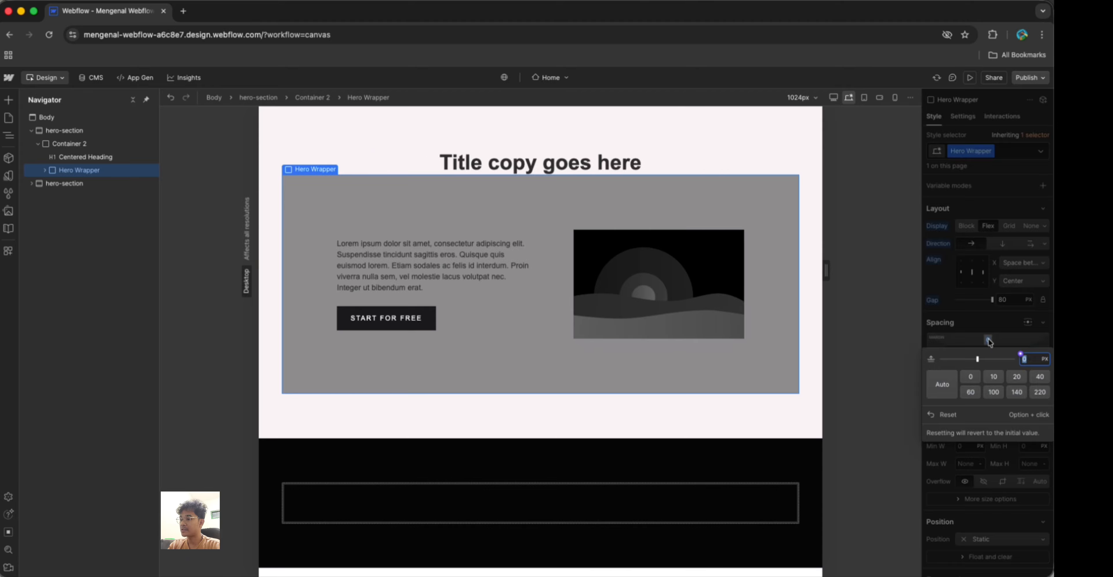
{"action": "type", "text": "100"}
{"action": "key", "text": "Return"}
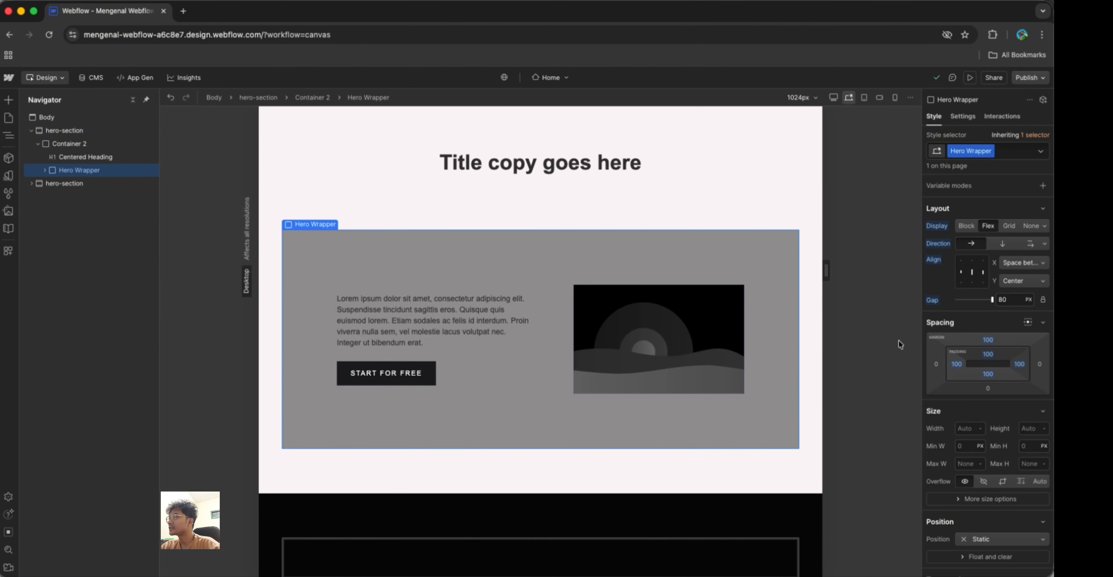
{"action": "scroll", "coordinate": [960, 407], "scroll_direction": "down", "scroll_amount": 3}
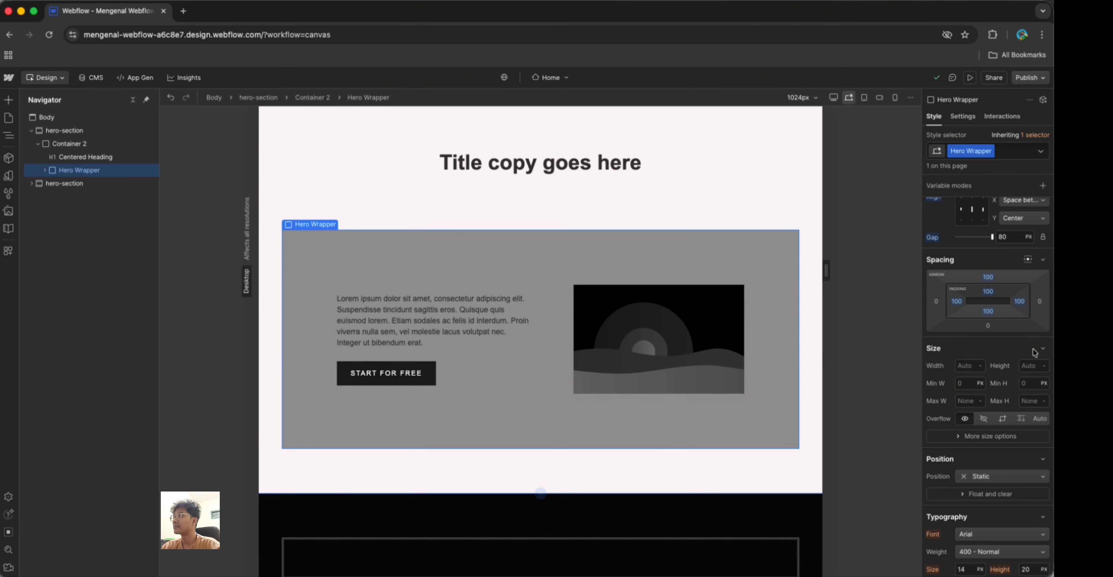
{"action": "left_click", "coordinate": [1025, 364]}
{"action": "left_click", "coordinate": [961, 365]}
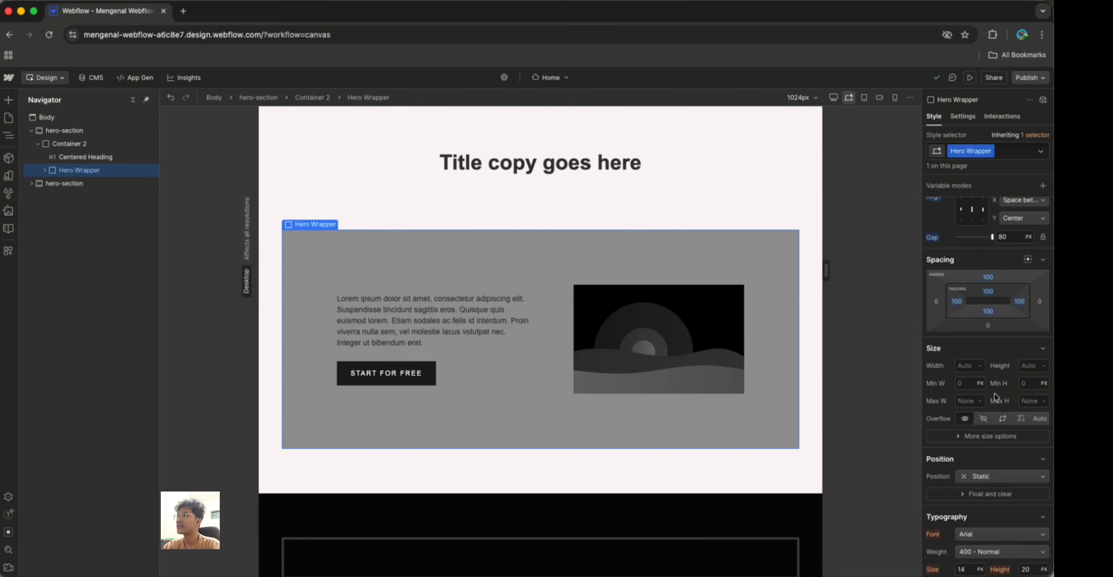
{"action": "left_click", "coordinate": [973, 400]}
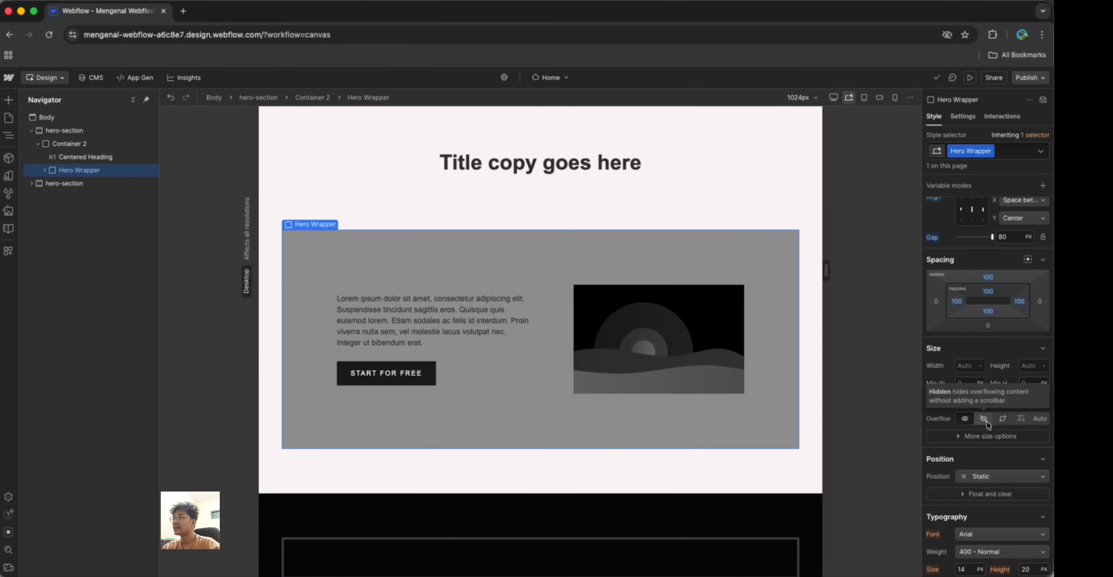
Set the position of the Shadow Two image in the hero section to Absolute
{"action": "left_click", "coordinate": [719, 357]}
{"action": "scroll", "coordinate": [1019, 206], "scroll_direction": "up", "scroll_amount": 2}
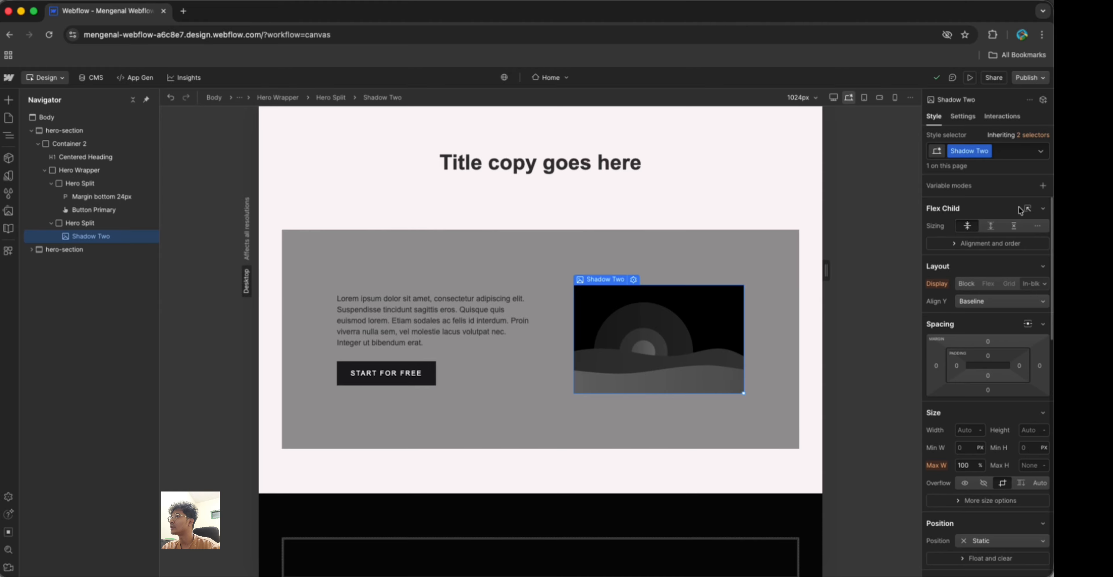
{"action": "scroll", "coordinate": [1018, 210], "scroll_direction": "down", "scroll_amount": 5}
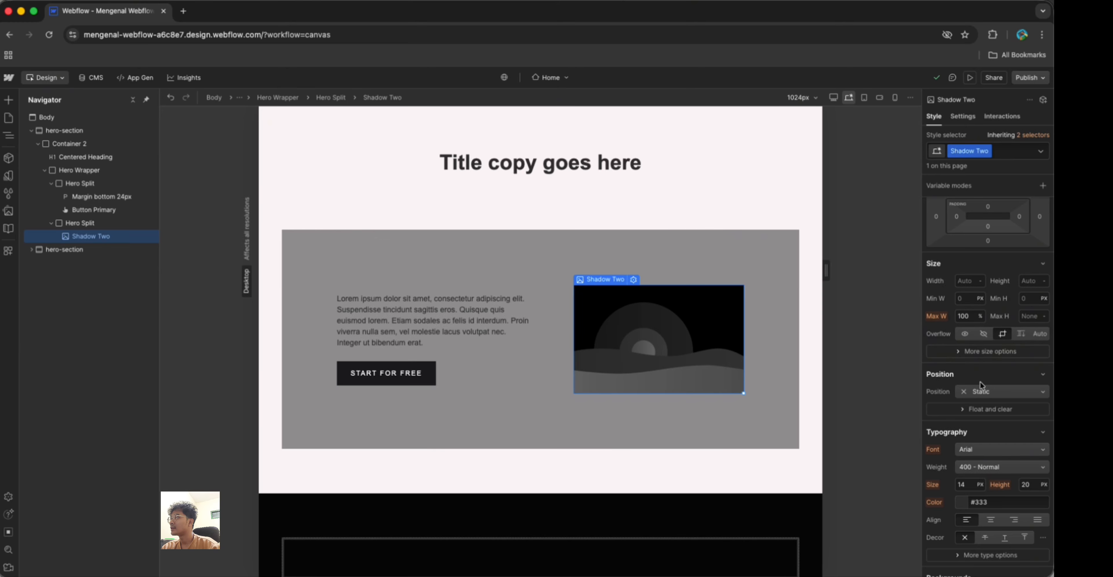
{"action": "left_click", "coordinate": [981, 390]}
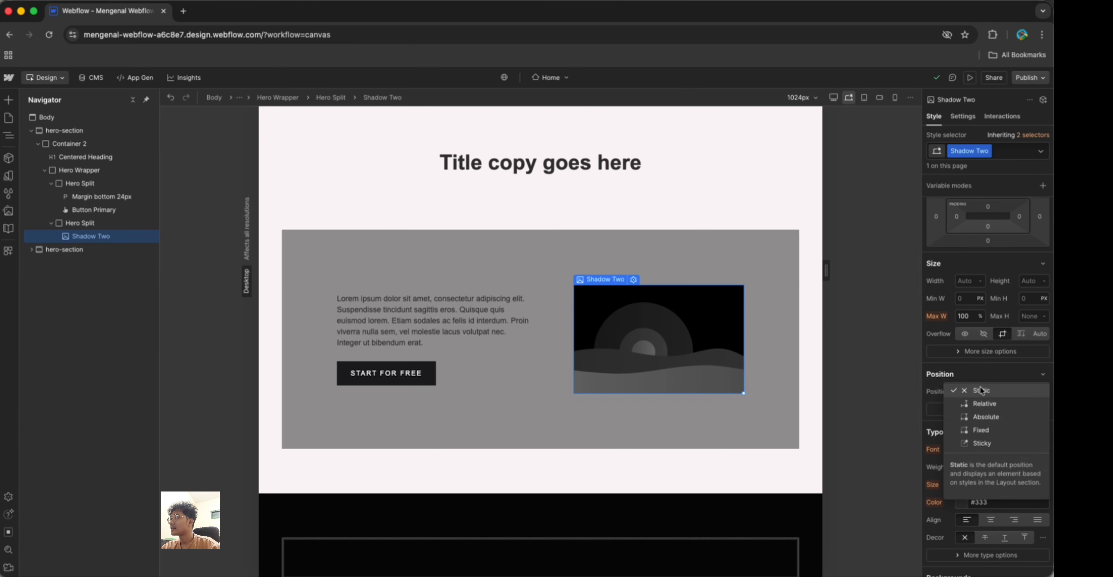
{"action": "left_click", "coordinate": [981, 415]}
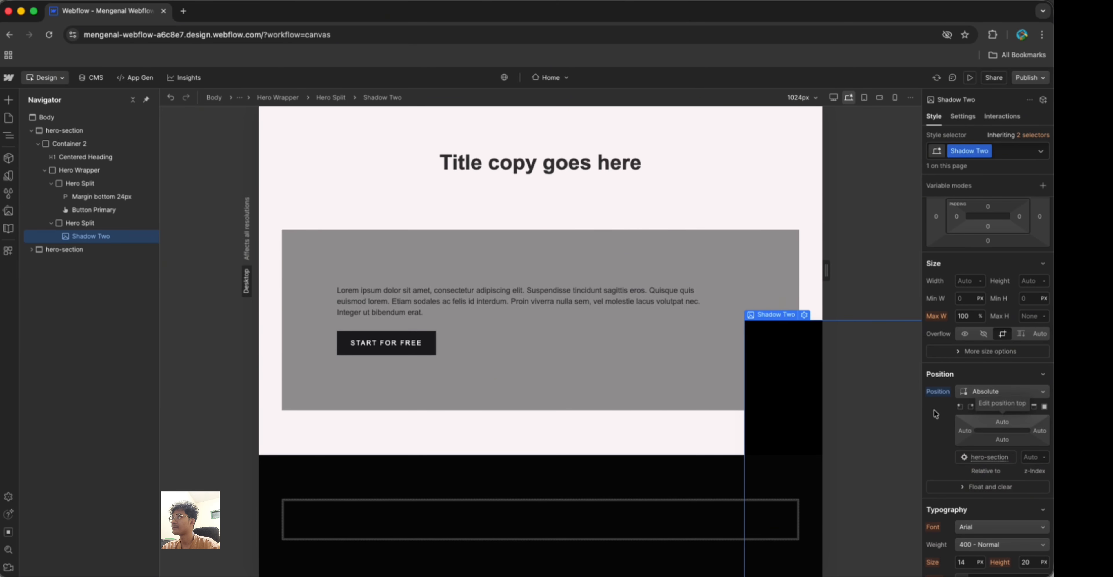
Try moving the Shadow Two image elsewhere on the canvas and undo the move
{"action": "left_click_drag", "start_coordinate": [798, 376], "coordinate": [662, 303]}
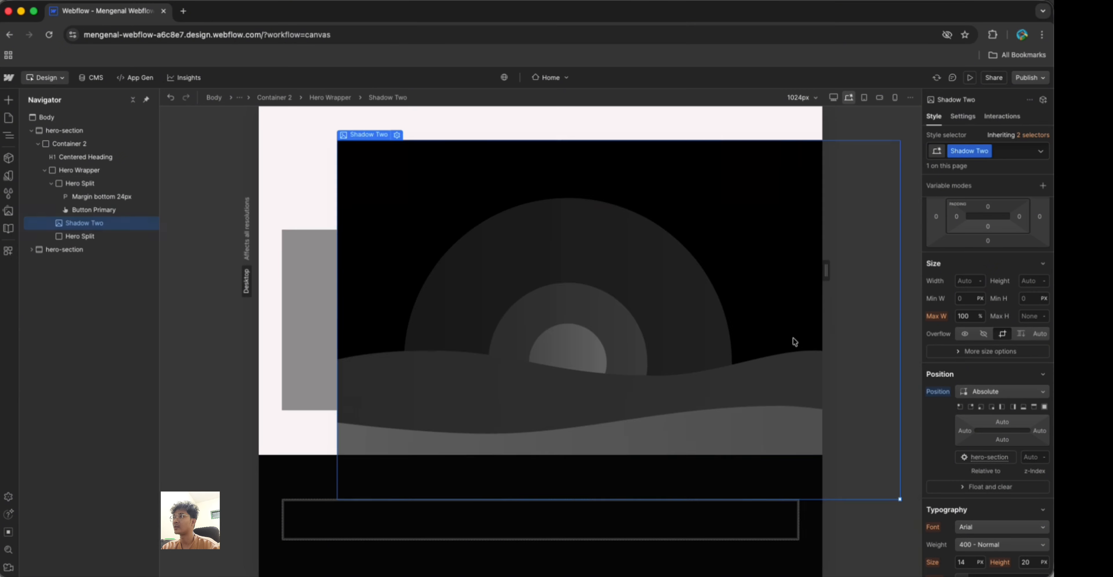
{"action": "key", "text": "super+z"}
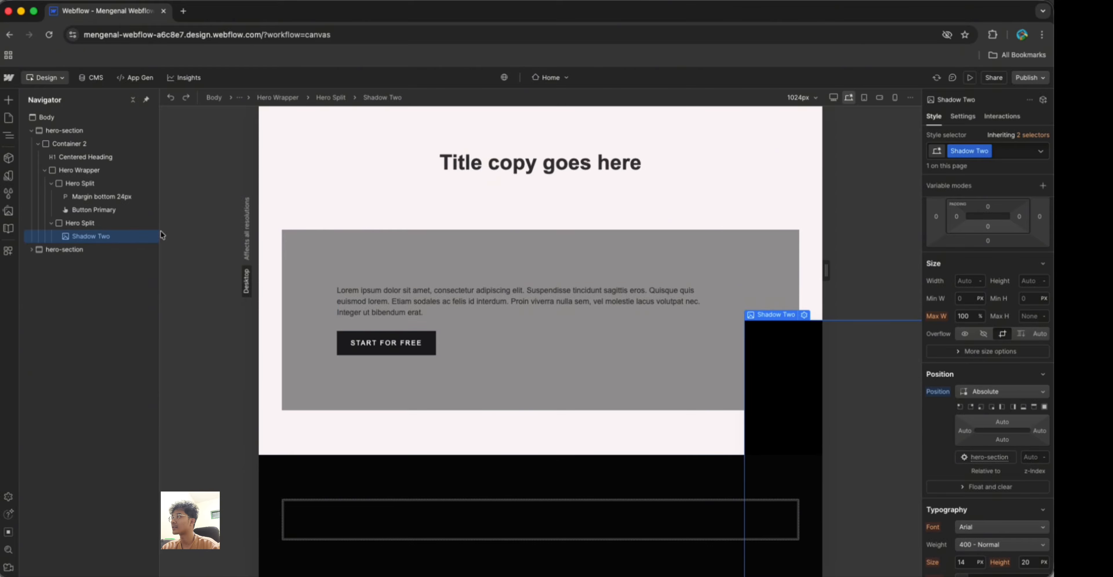
Undo the Shadow Two image's Absolute positioning and set the position of its parent Hero Split to Absolute
{"action": "key", "text": "super+z"}
{"action": "left_click", "coordinate": [90, 224]}
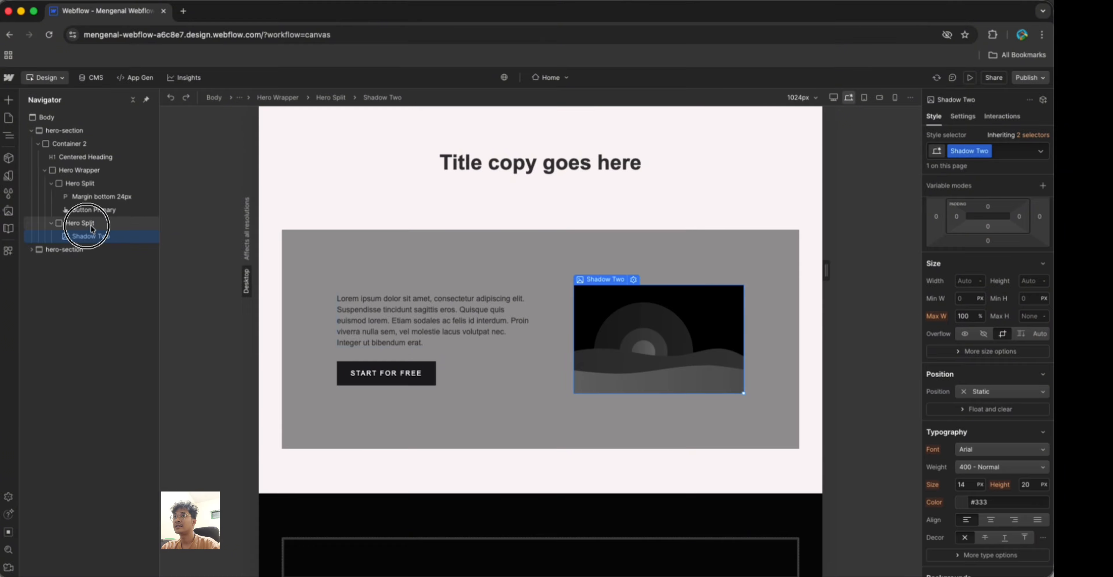
{"action": "left_click", "coordinate": [979, 446]}
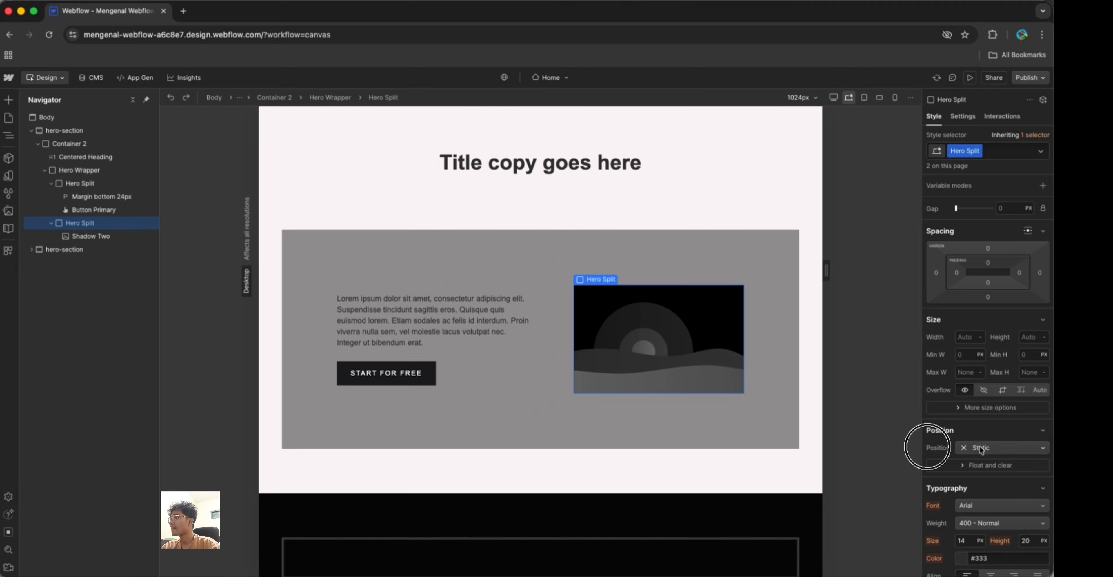
{"action": "left_click", "coordinate": [981, 471]}
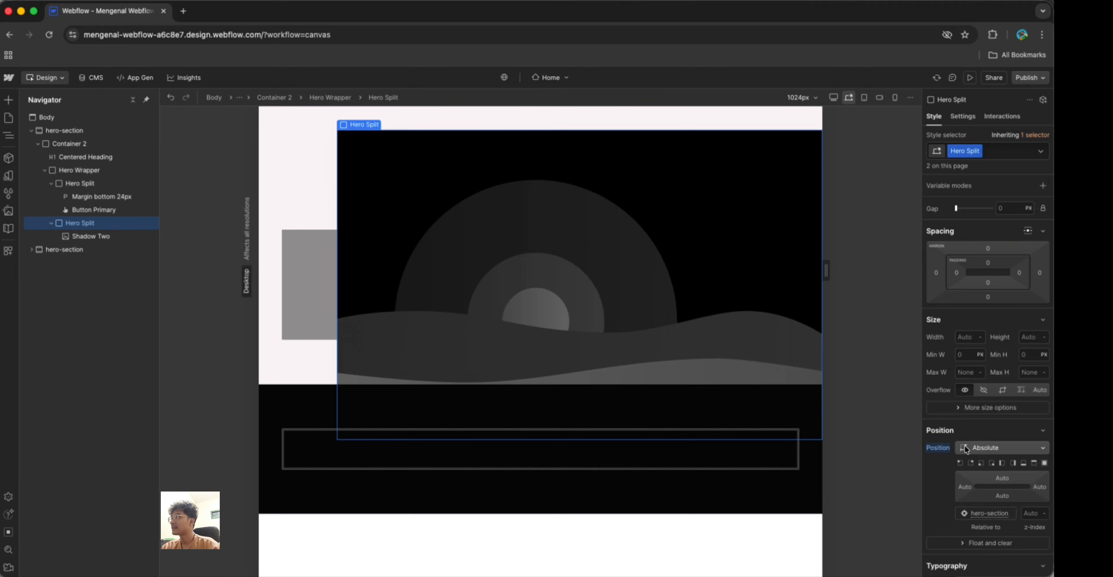
Set the Hero Wrapper's overflow to Hidden, and collapse both Hero Split elements in the element tree
{"action": "left_click", "coordinate": [315, 330]}
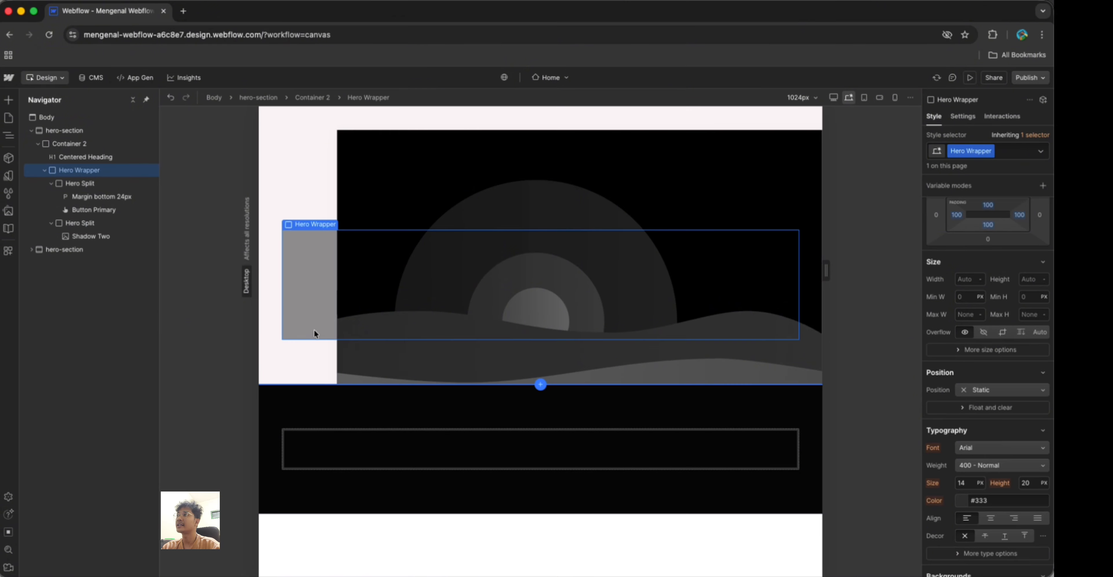
{"action": "left_click", "coordinate": [984, 333]}
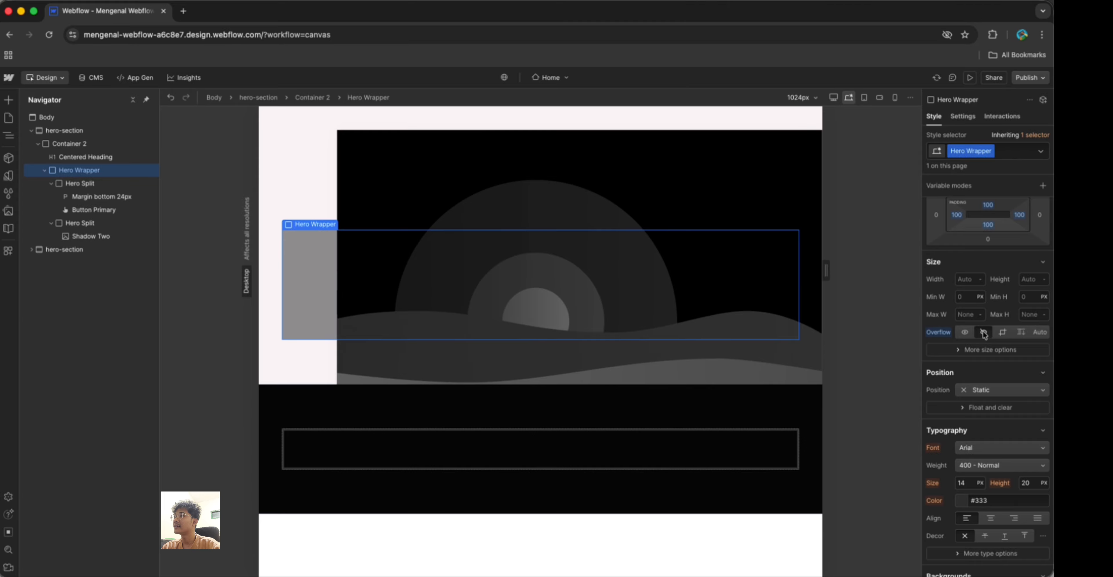
{"action": "left_click", "coordinate": [92, 222]}
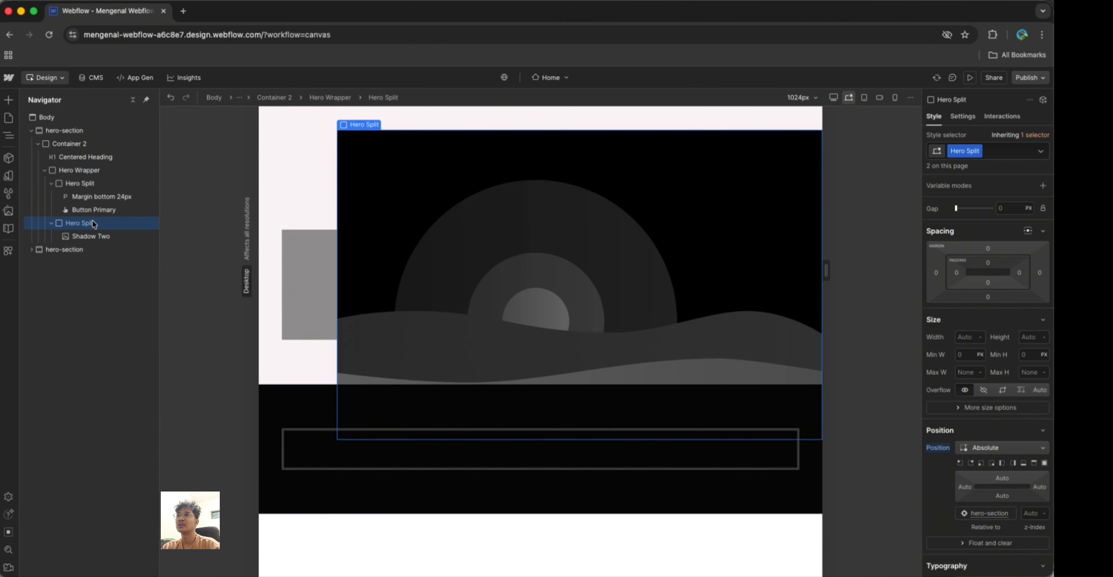
{"action": "left_click", "coordinate": [298, 254]}
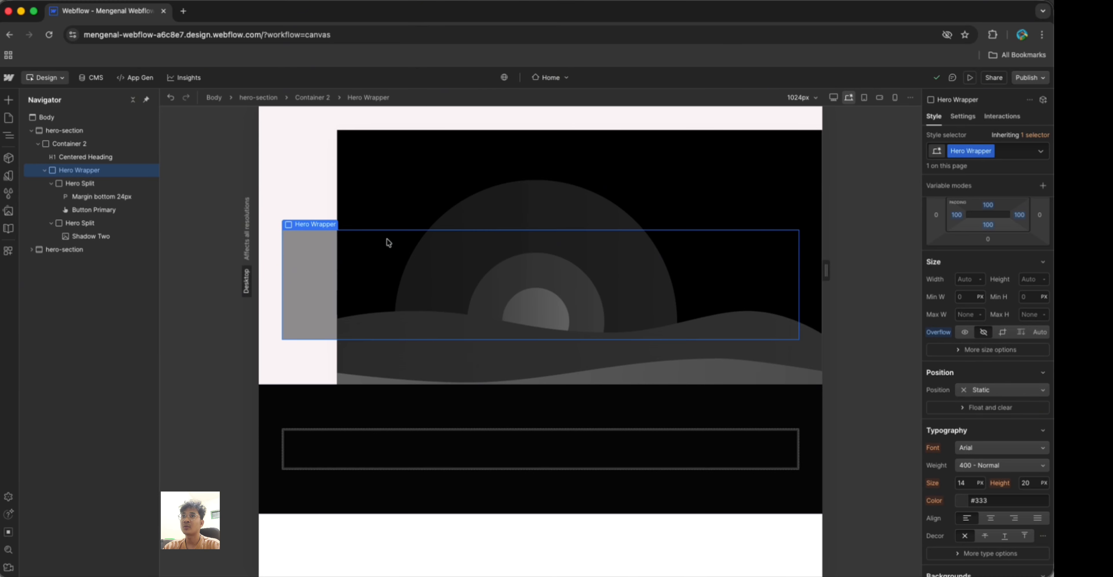
{"action": "left_click", "coordinate": [108, 223]}
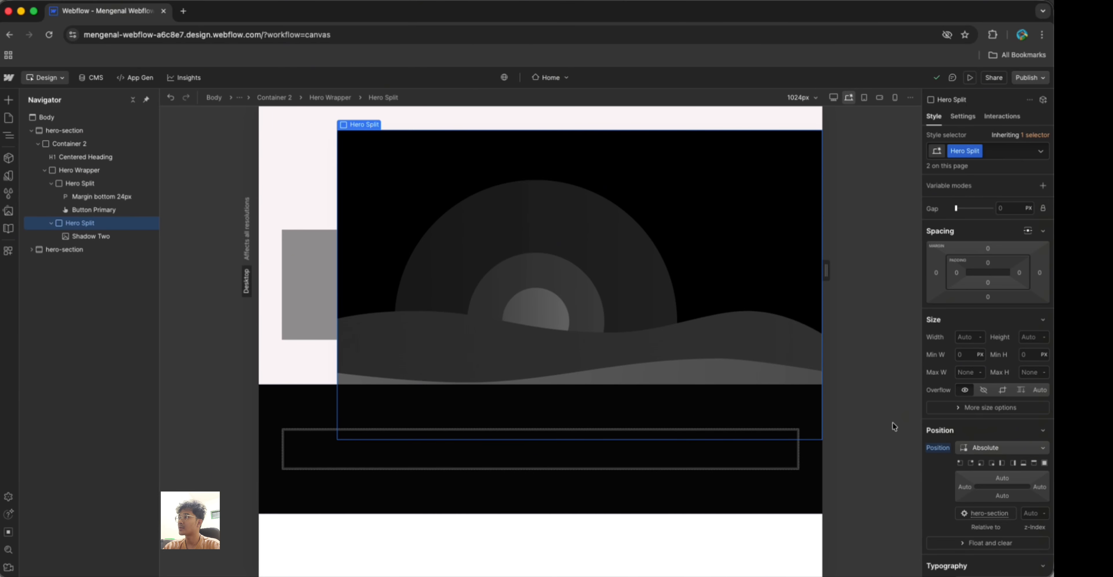
{"action": "left_click", "coordinate": [52, 182]}
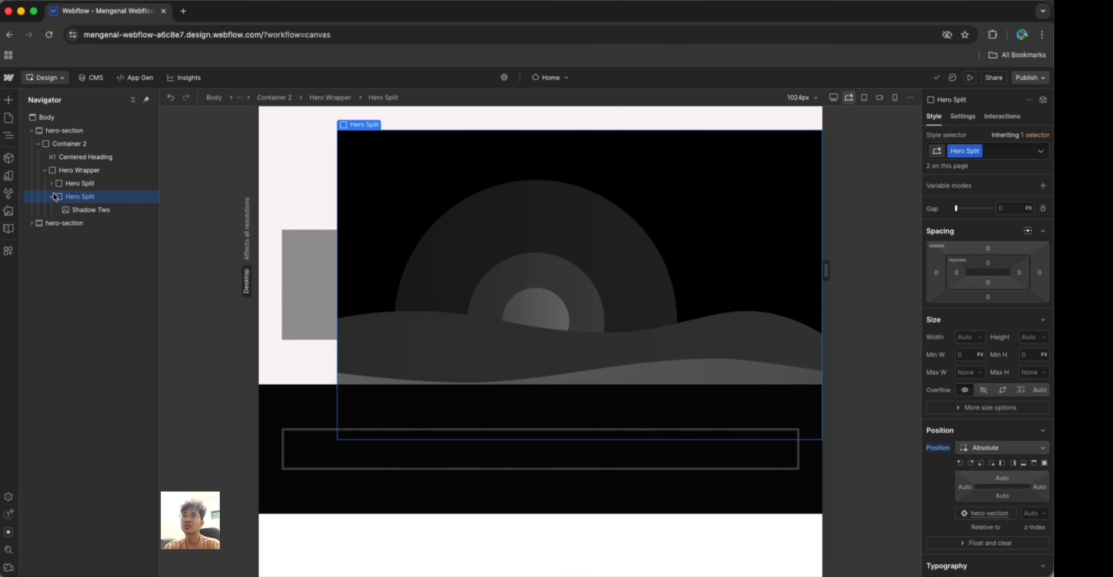
{"action": "left_click", "coordinate": [52, 195]}
Set the position of the Hero Wrapper to Relative
{"action": "left_click", "coordinate": [84, 171]}
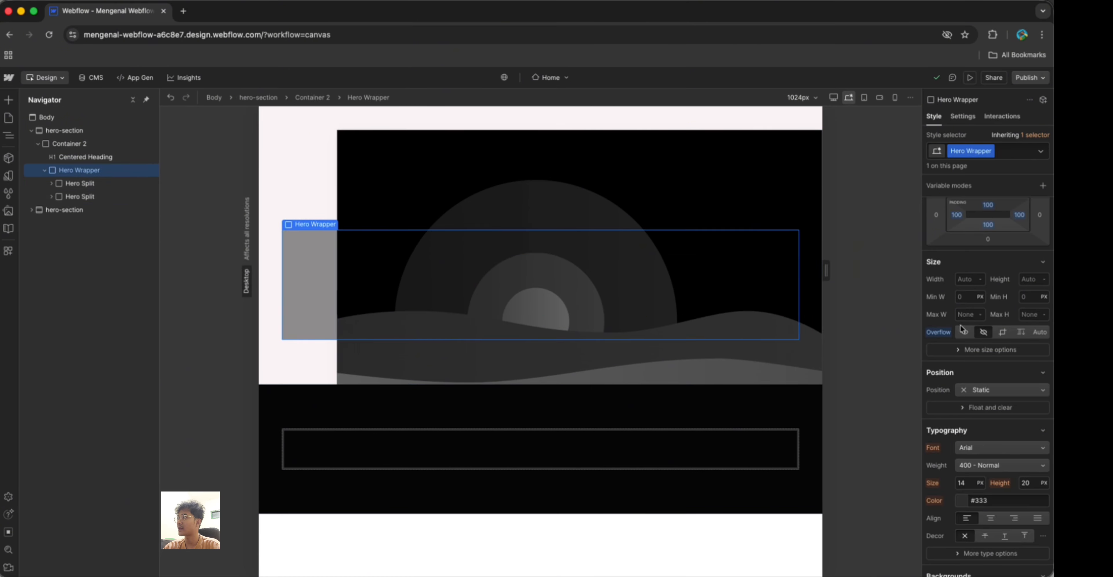
{"action": "left_click", "coordinate": [985, 386]}
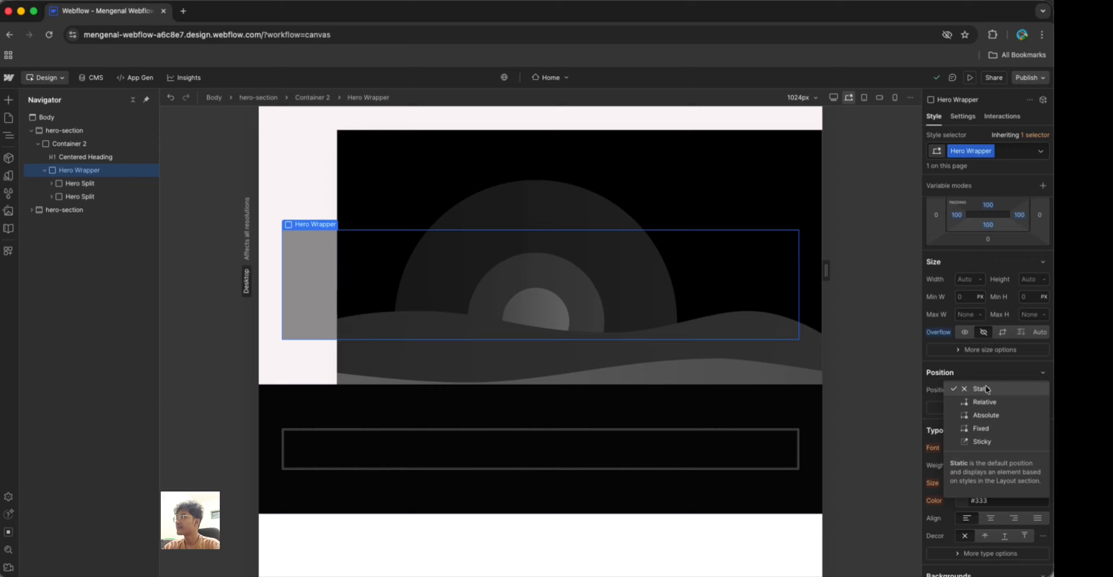
{"action": "left_click", "coordinate": [985, 404]}
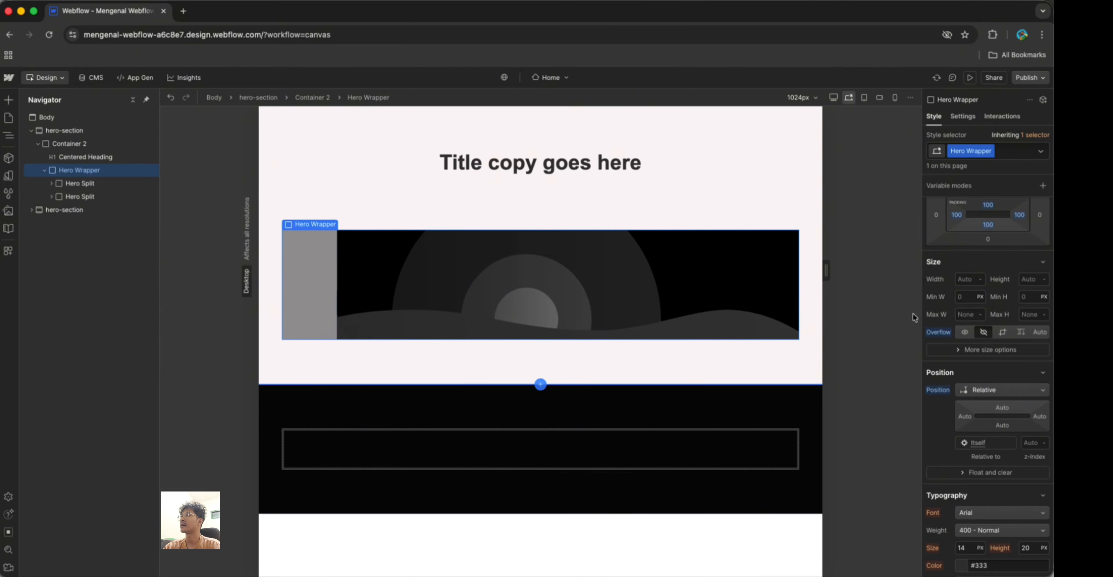
Try the Visible, Hidden, Clip and Auto overflow options on the Hero Wrapper, ending on Visible
{"action": "left_click", "coordinate": [966, 332]}
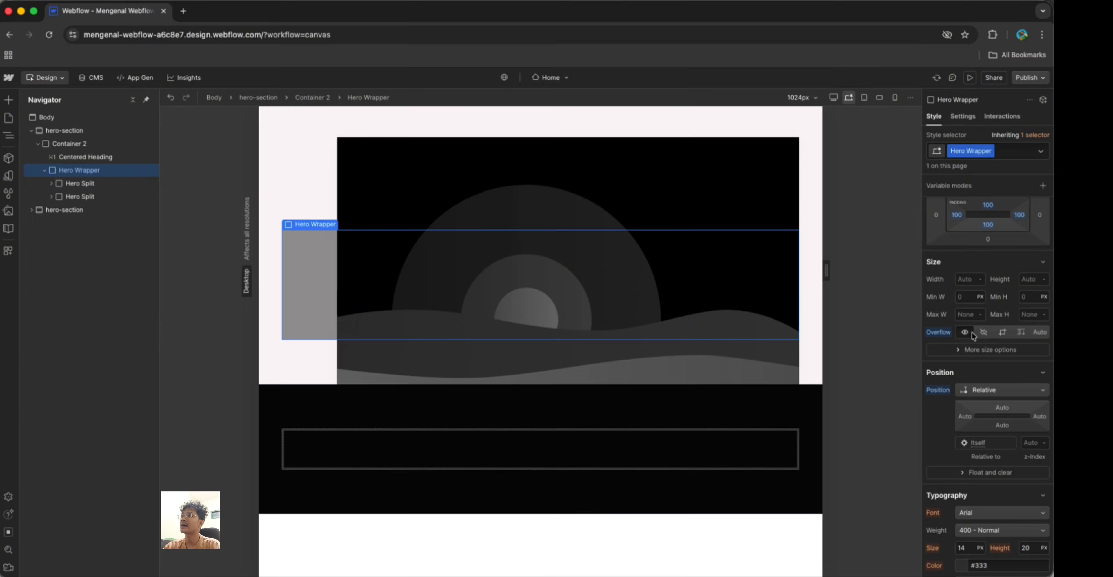
{"action": "left_click", "coordinate": [983, 334]}
{"action": "left_click", "coordinate": [971, 334]}
{"action": "left_click", "coordinate": [984, 333]}
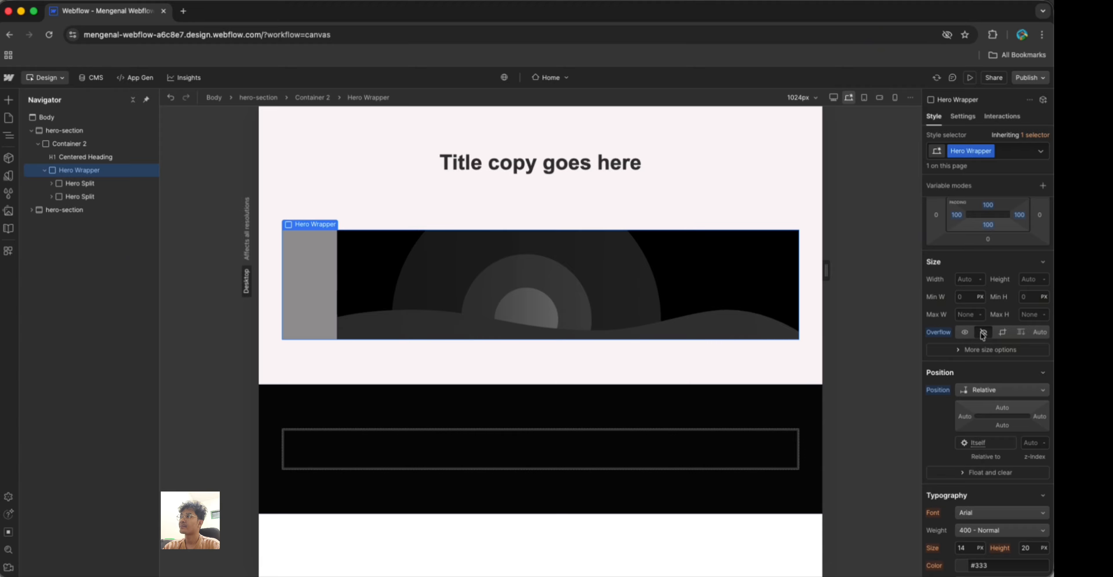
{"action": "left_click", "coordinate": [1002, 337]}
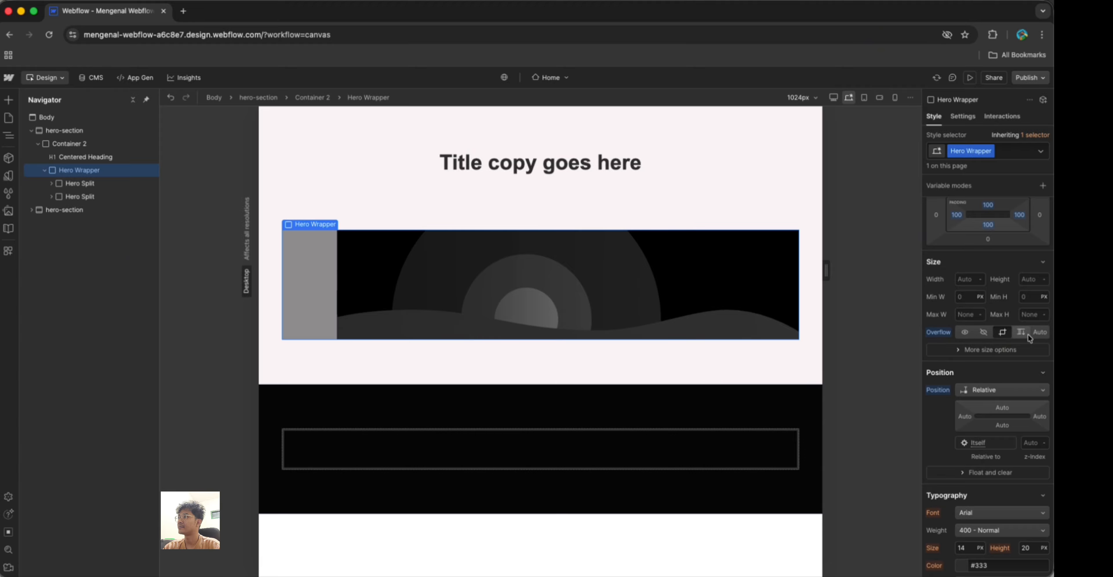
{"action": "left_click", "coordinate": [1039, 334]}
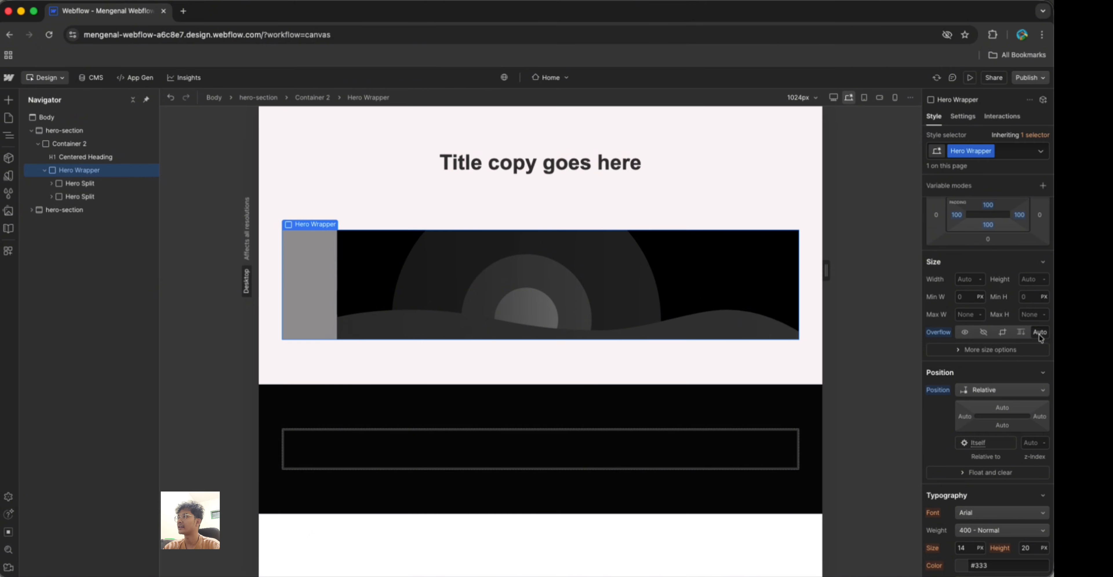
{"action": "left_click", "coordinate": [1004, 332]}
{"action": "left_click", "coordinate": [965, 332]}
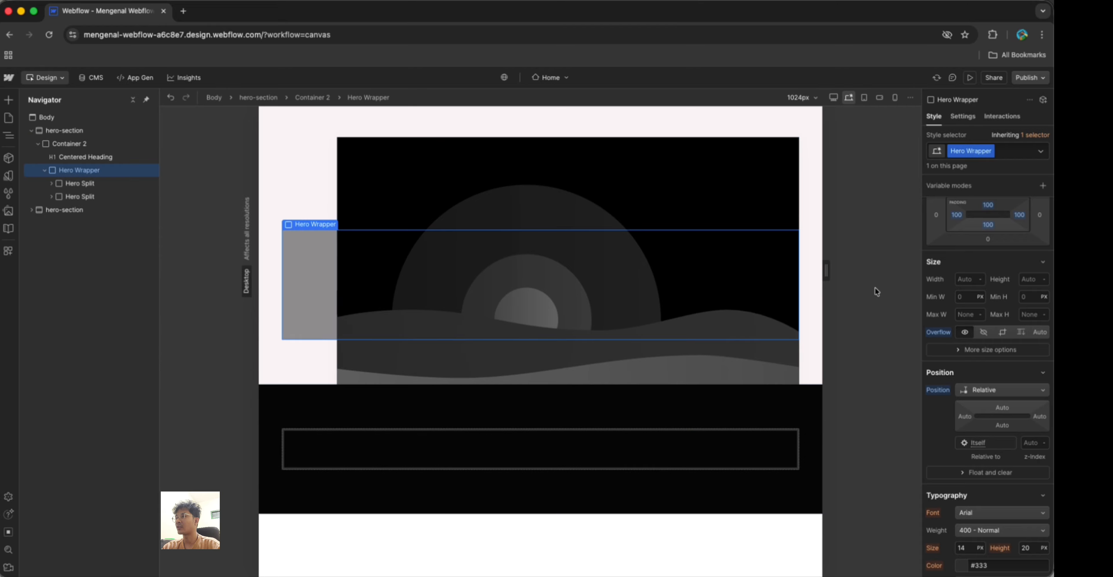
Undo the overflow and position changes made to the Hero Wrapper
{"action": "key", "text": "super+z"}
{"action": "key", "text": "super+z"}
{"action": "key", "text": "super+z"}
{"action": "key", "text": "super+z"}
{"action": "key", "text": "super+z"}
{"action": "key", "text": "super+z"}
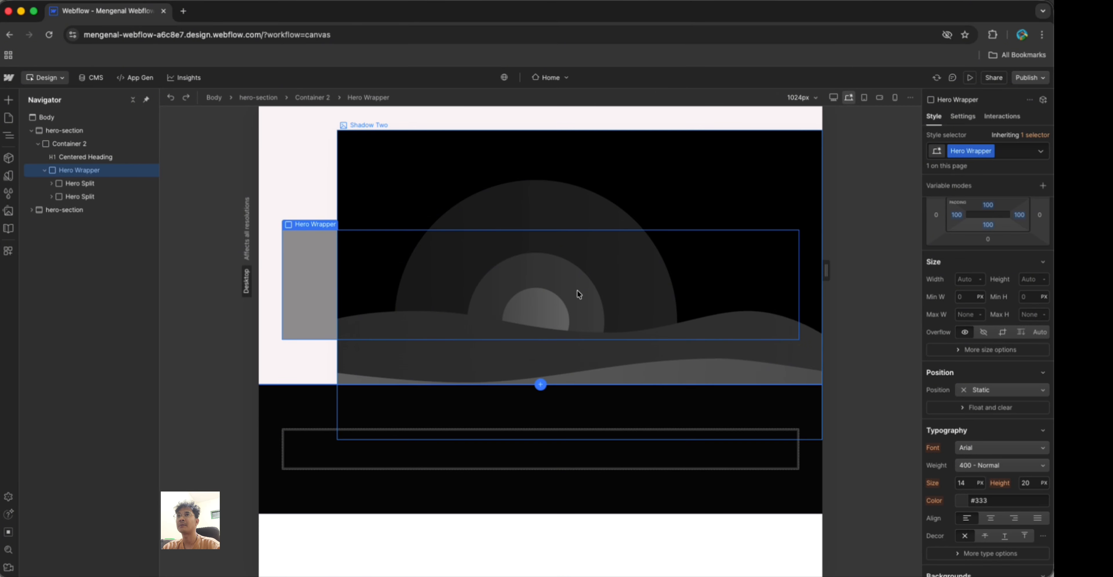
Reset the position setting of the Hero Split that contains the image
{"action": "left_click", "coordinate": [98, 196]}
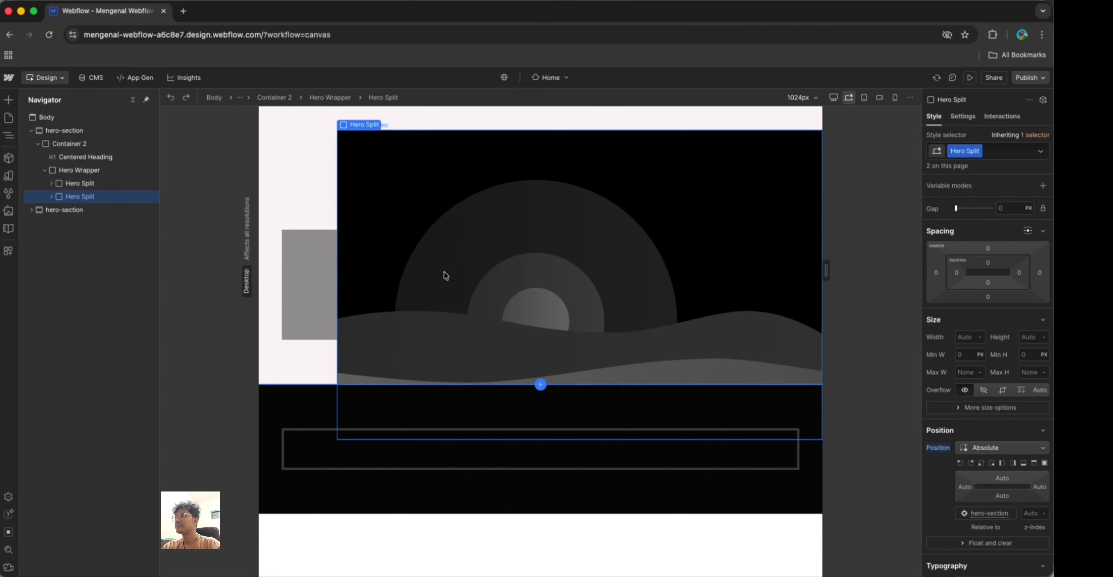
{"action": "left_click", "coordinate": [937, 448]}
{"action": "left_click", "coordinate": [937, 465]}
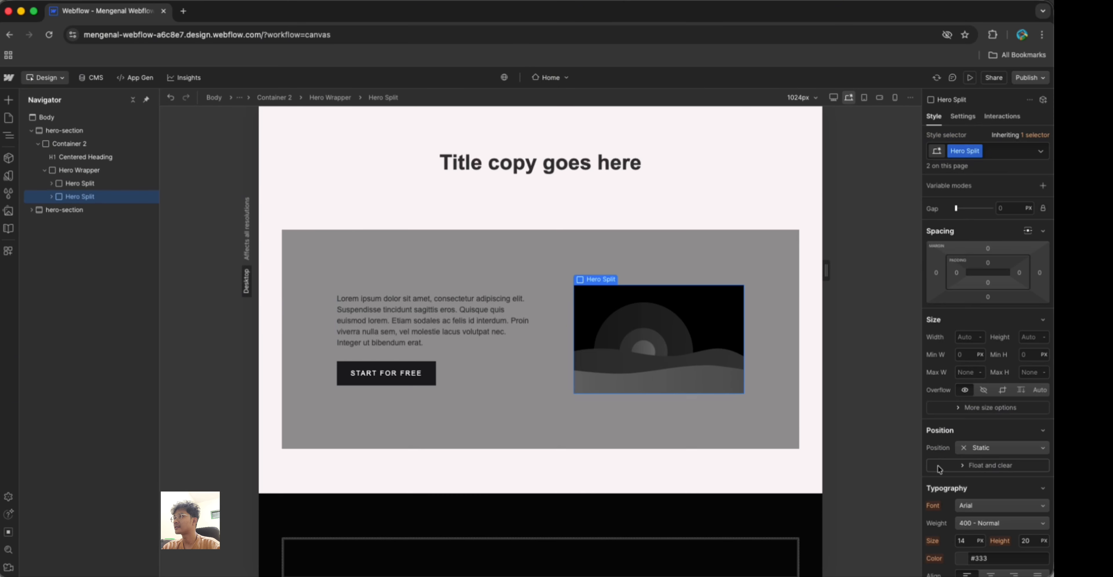
Expand the additional size options and set the Shadow Two image's aspect ratio to Square (1:1)
{"action": "left_click", "coordinate": [778, 358]}
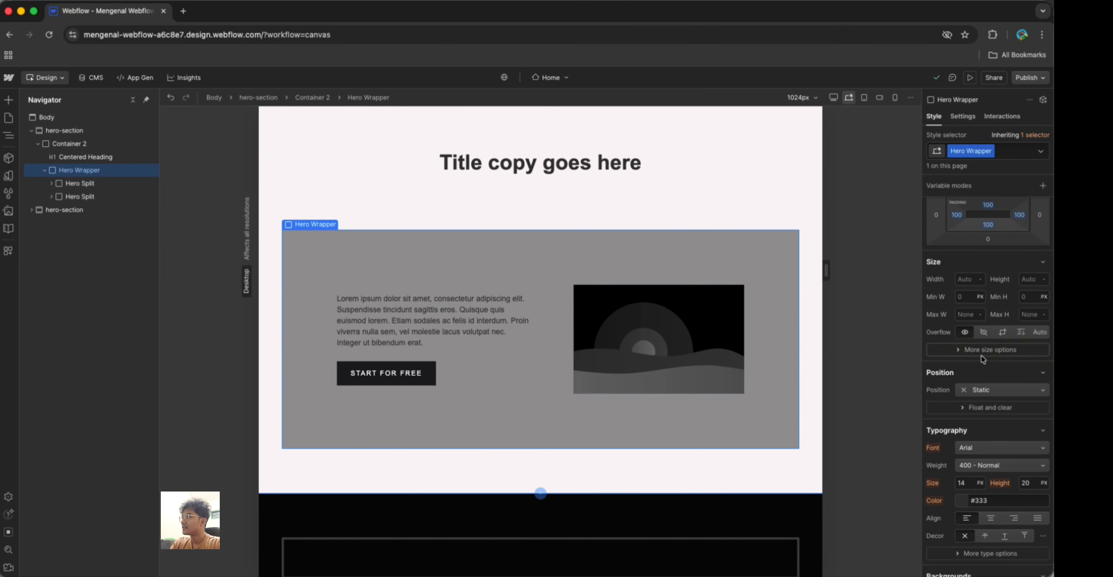
{"action": "scroll", "coordinate": [928, 371], "scroll_direction": "up", "scroll_amount": 4}
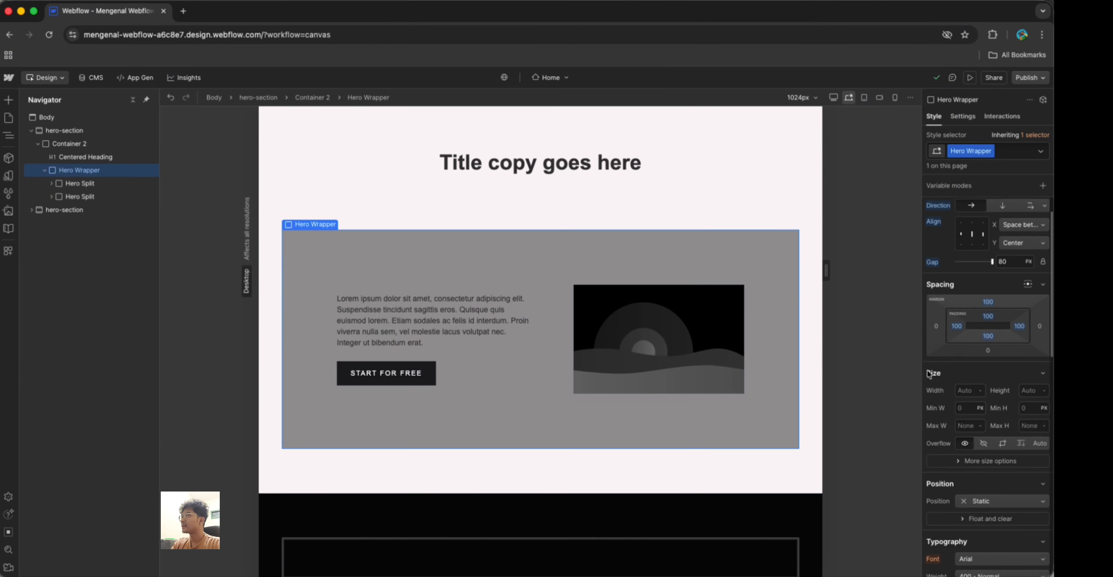
{"action": "scroll", "coordinate": [973, 309], "scroll_direction": "down", "scroll_amount": 5}
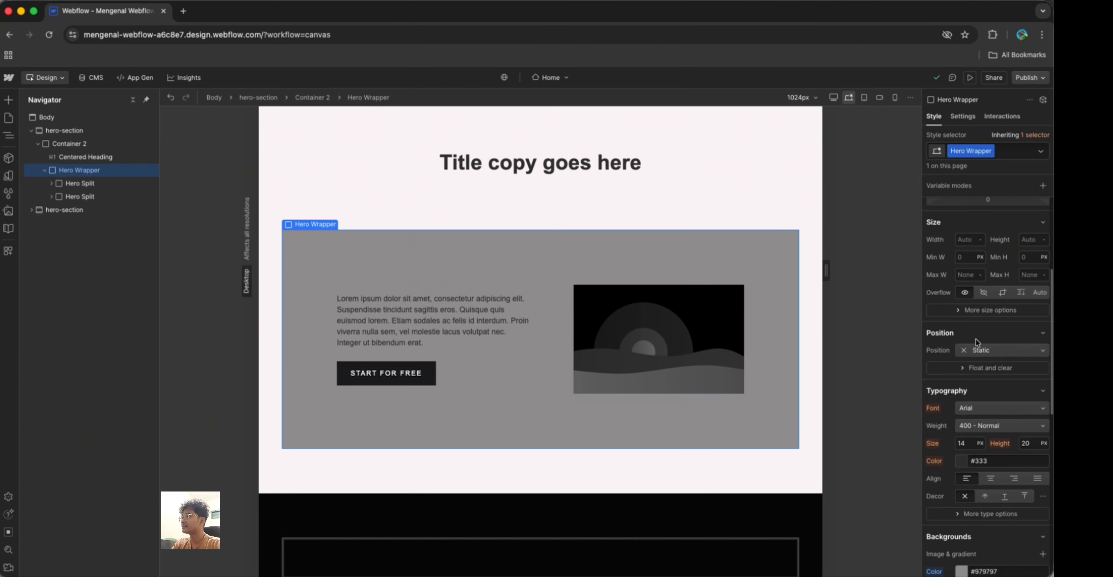
{"action": "left_click", "coordinate": [987, 310]}
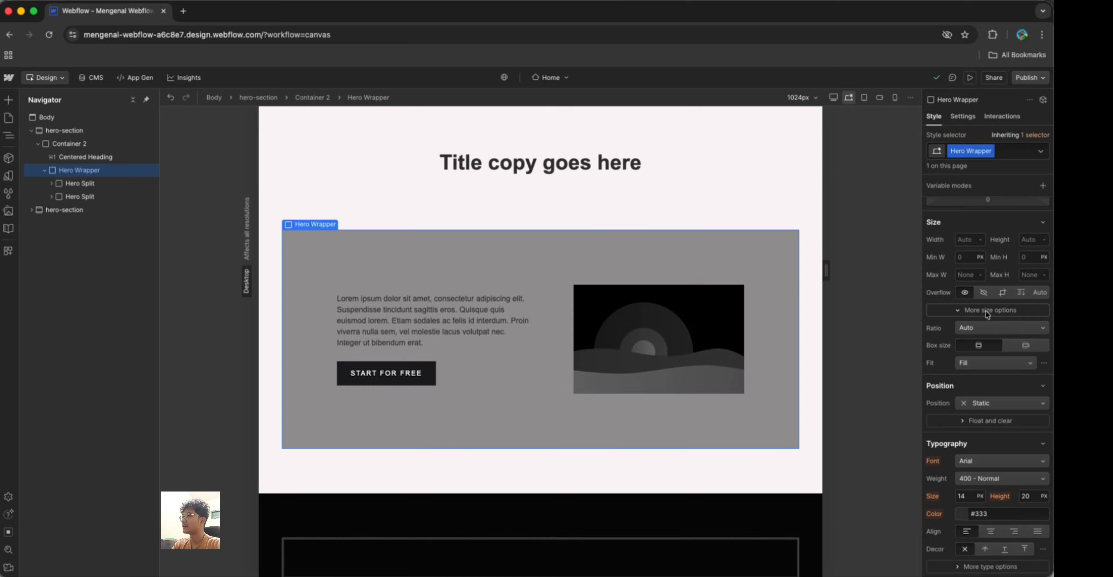
{"action": "left_click", "coordinate": [664, 298]}
{"action": "left_click", "coordinate": [998, 327]}
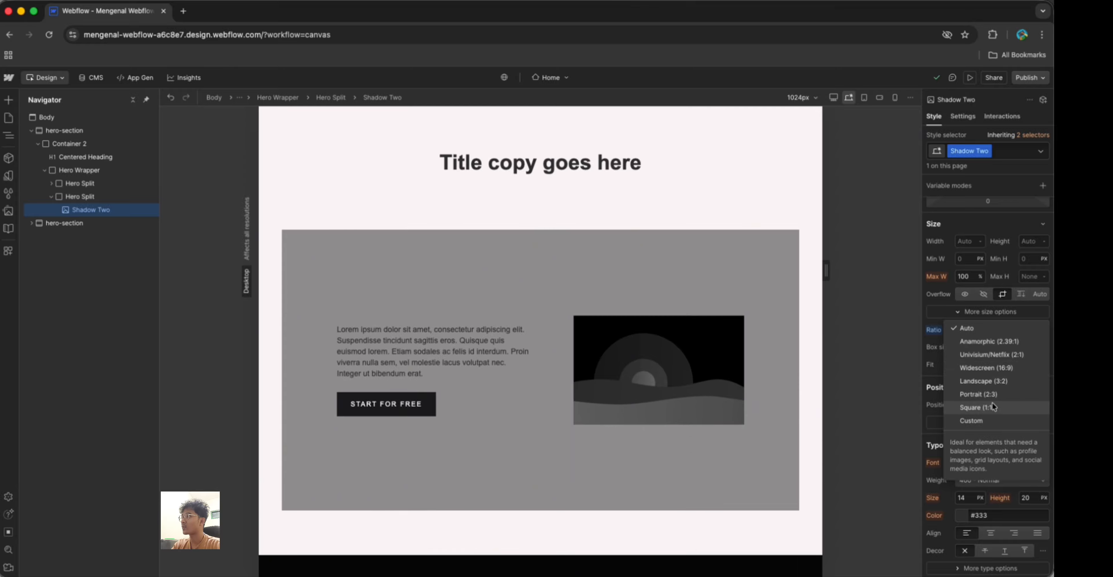
{"action": "left_click", "coordinate": [992, 406]}
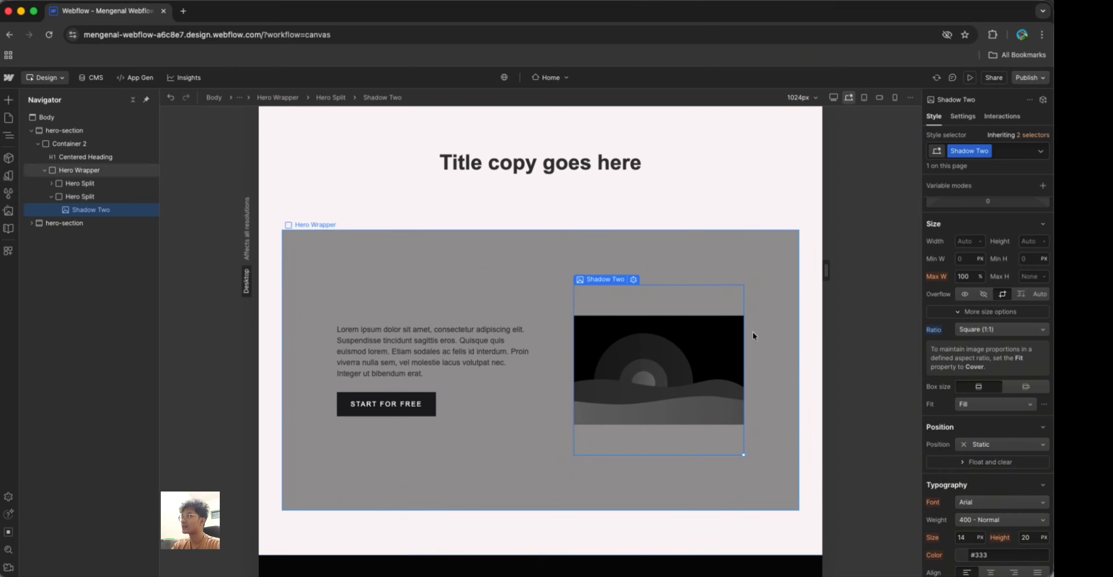
Set the Shadow Two image's fit to Cover
{"action": "left_click", "coordinate": [994, 405]}
{"action": "left_click", "coordinate": [990, 426]}
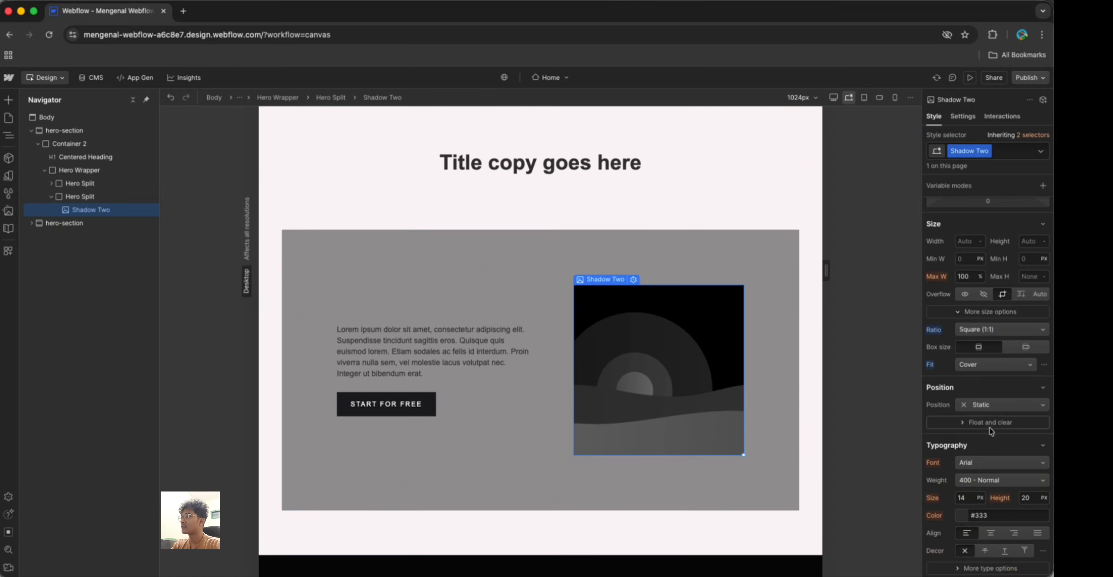
{"action": "left_click", "coordinate": [982, 404]}
{"action": "left_click", "coordinate": [982, 404]}
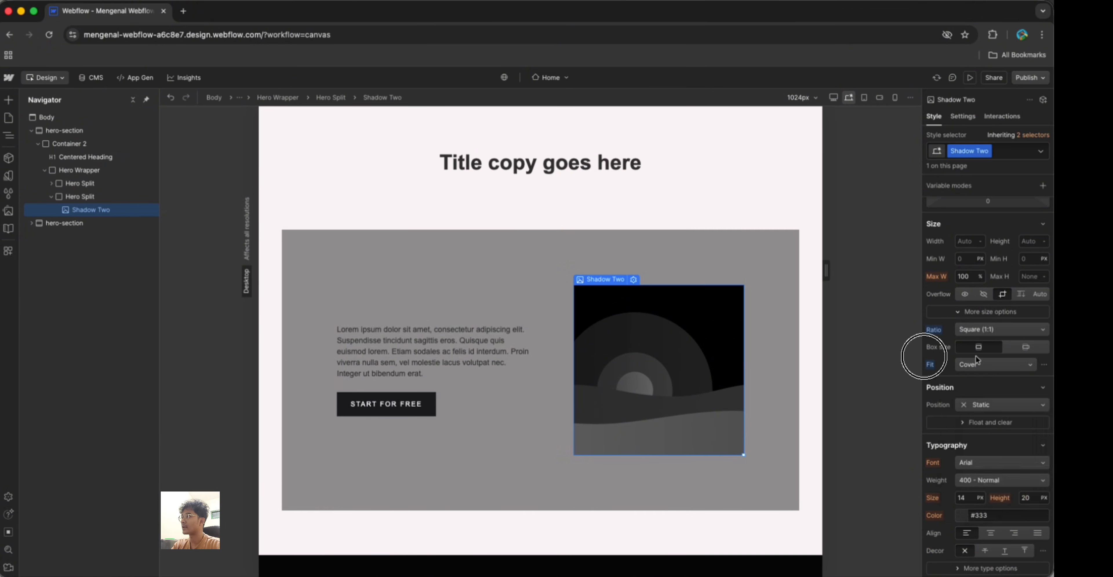
Try the Scale Down fit on the Shadow Two image and switch it back to Cover
{"action": "left_click", "coordinate": [974, 365]}
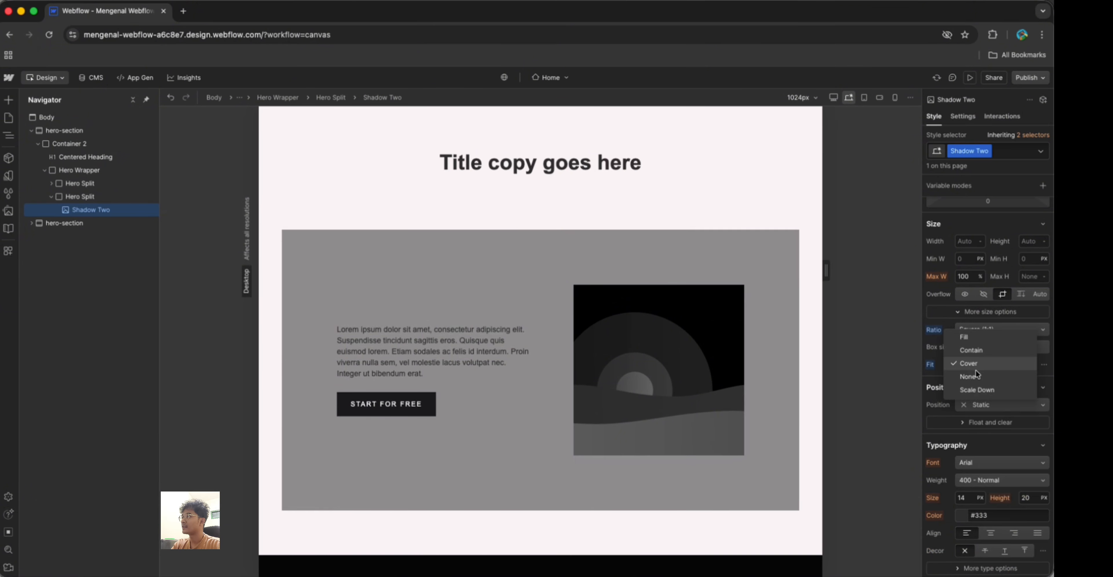
{"action": "left_click", "coordinate": [974, 390]}
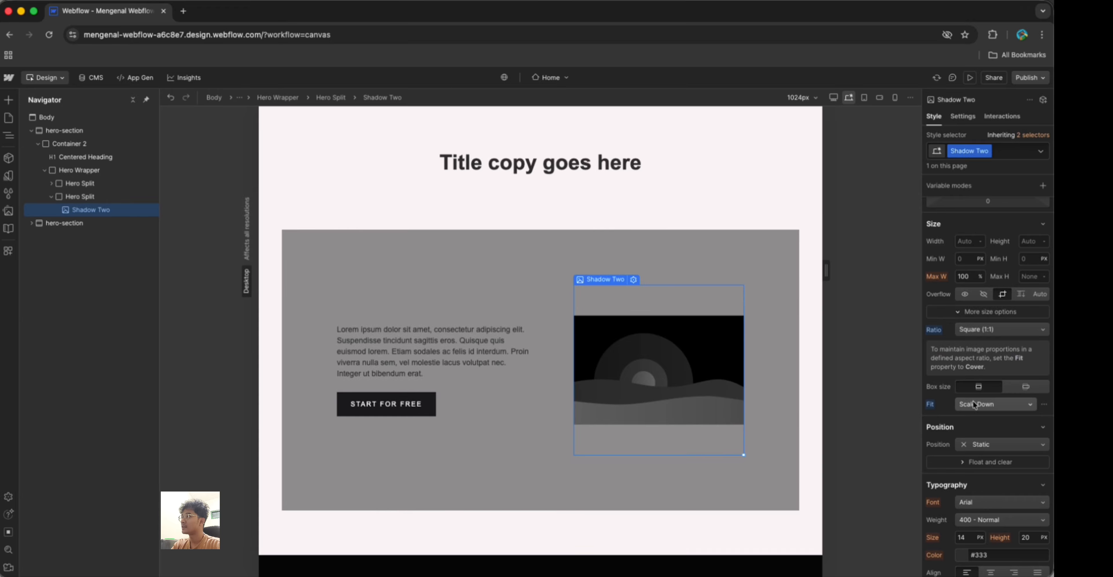
{"action": "left_click", "coordinate": [973, 400]}
{"action": "left_click", "coordinate": [975, 379]}
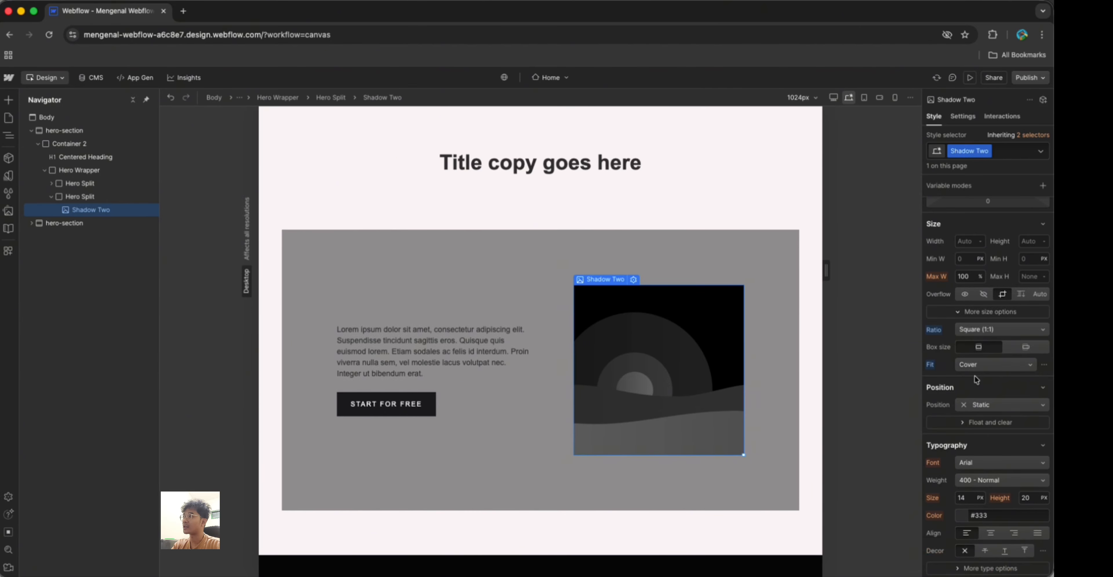
{"action": "left_click", "coordinate": [978, 367]}
{"action": "left_click", "coordinate": [978, 367]}
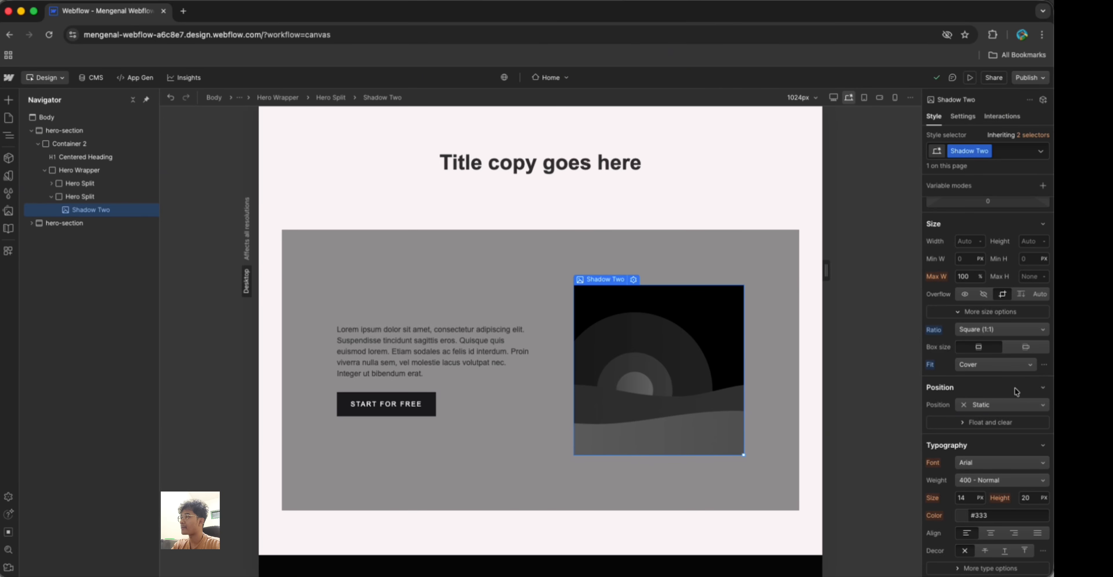
Set the Shadow Two image's position to Absolute and select its parent Hero Split
{"action": "left_click", "coordinate": [1003, 406]}
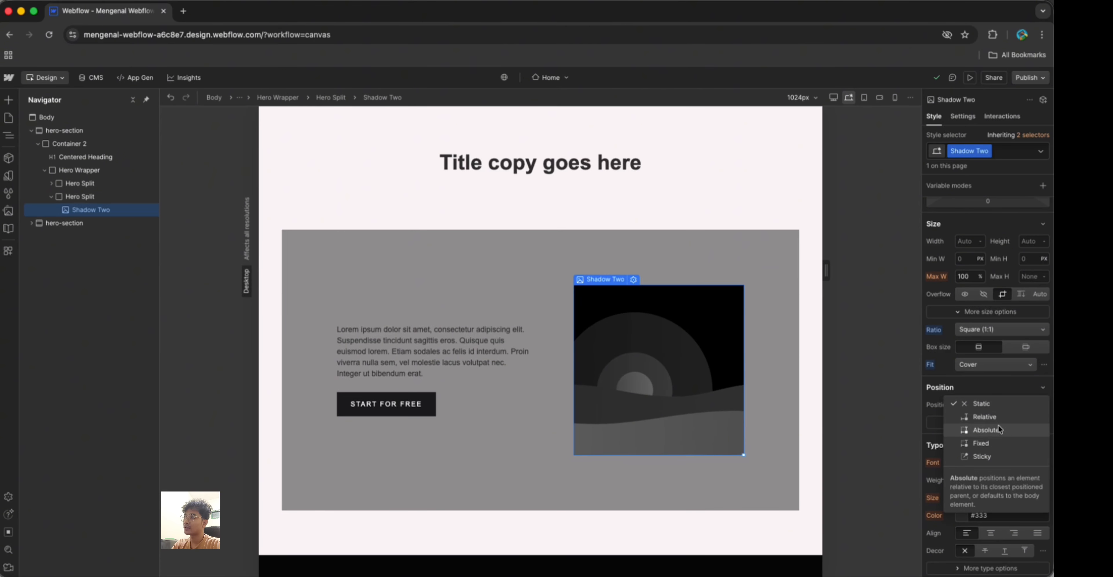
{"action": "left_click", "coordinate": [986, 430]}
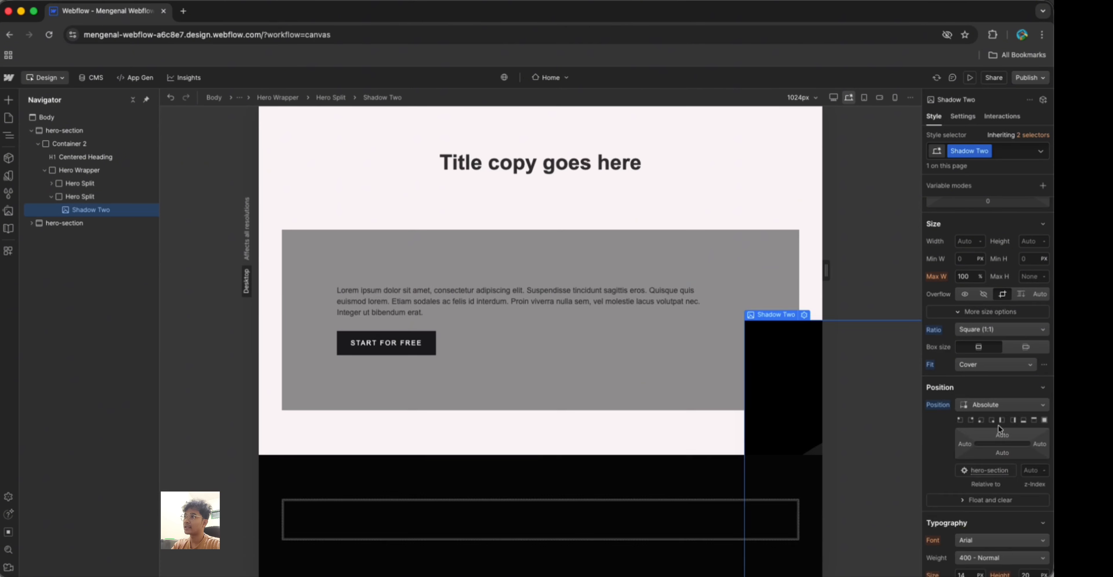
{"action": "left_click", "coordinate": [94, 192]}
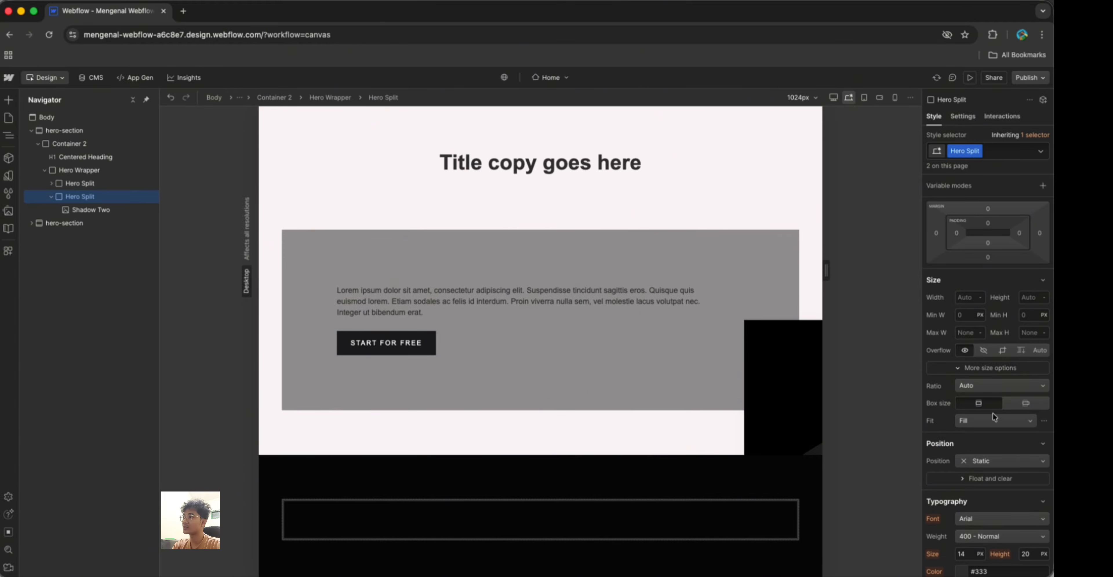
Try the Relative position on the Hero Split holding the image, and undo it together with the Shadow Two image's Absolute position
{"action": "left_click", "coordinate": [990, 460]}
{"action": "left_click", "coordinate": [988, 471]}
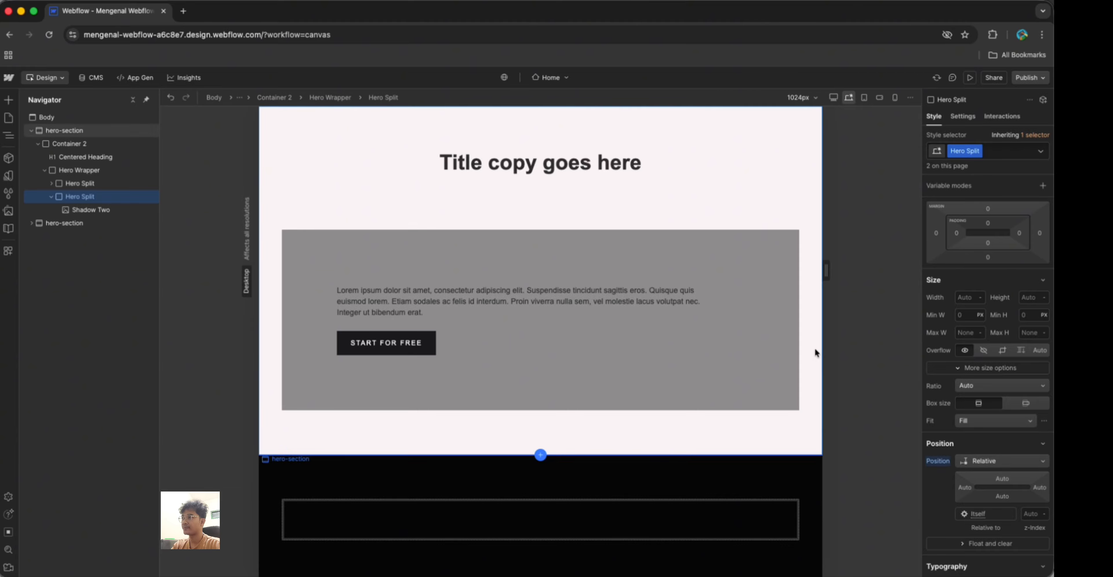
{"action": "key", "text": "super+z"}
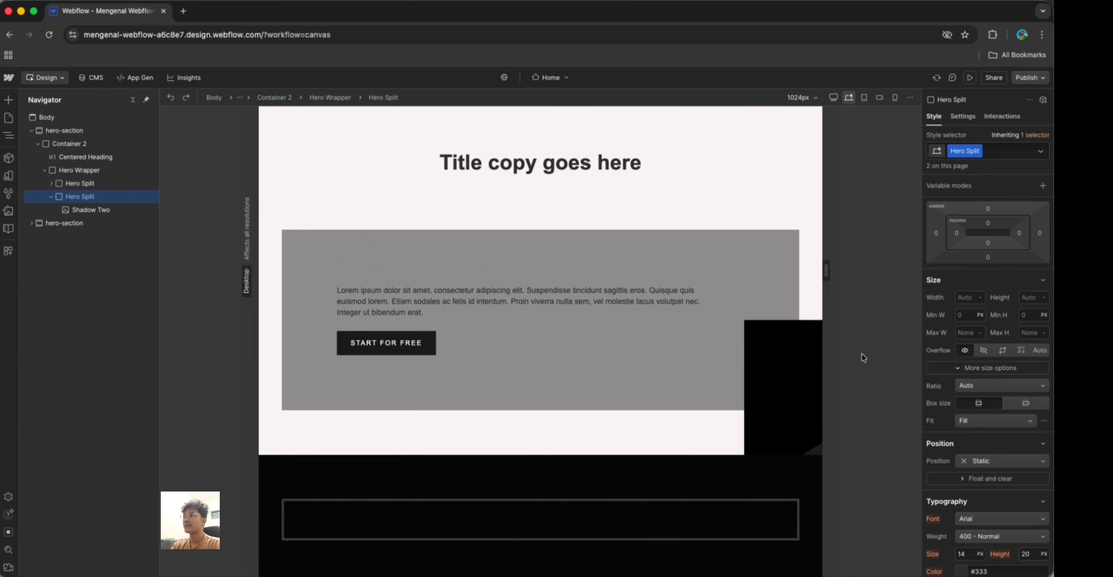
{"action": "key", "text": "super+z"}
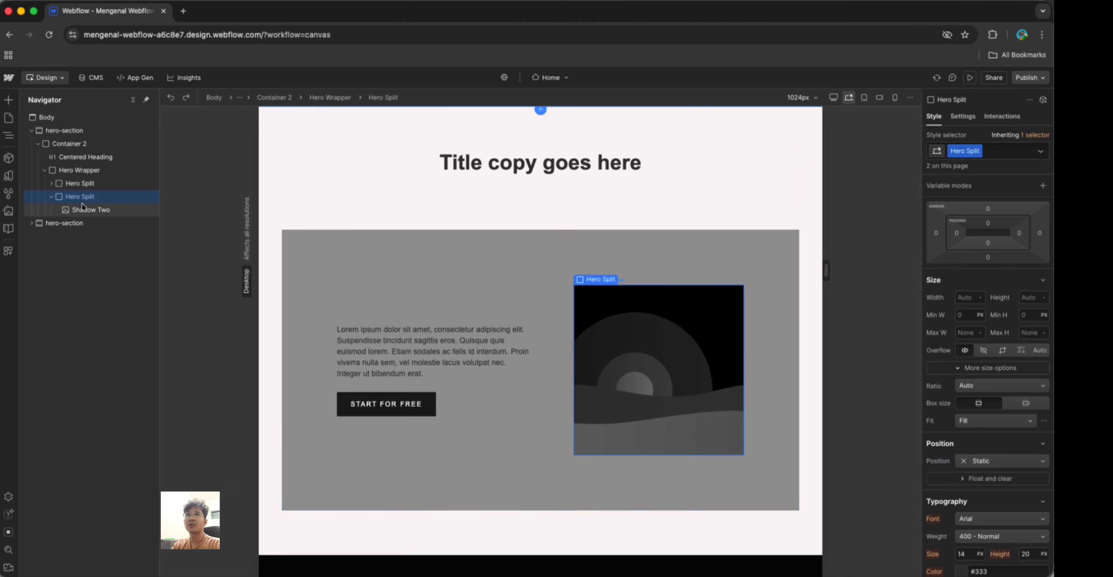
Select the Hero Wrapper and expand its Float and clear options to examine its position and typography settings
{"action": "left_click", "coordinate": [52, 195]}
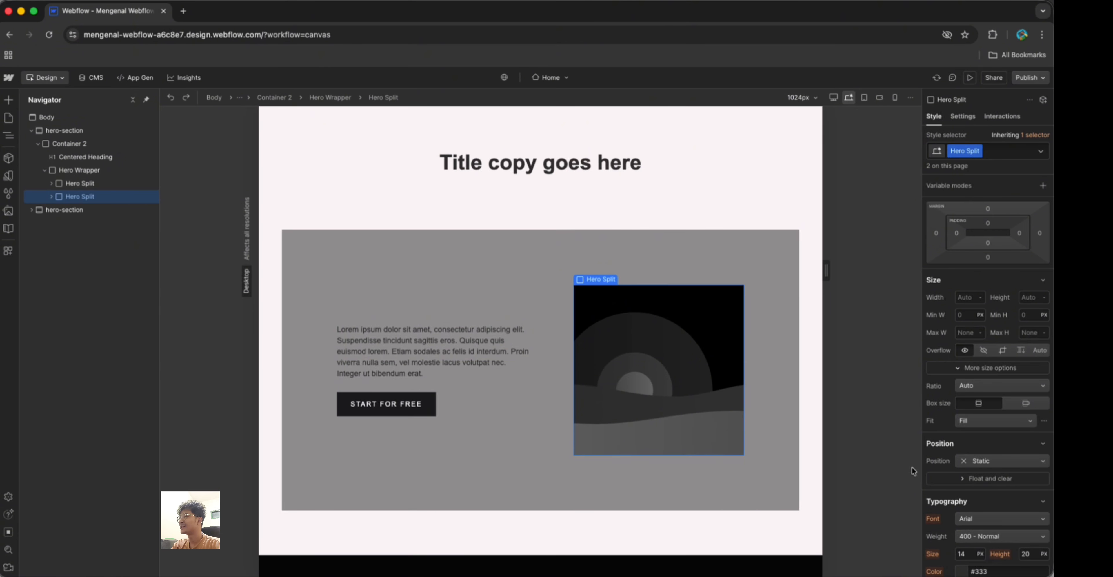
{"action": "left_click", "coordinate": [778, 368]}
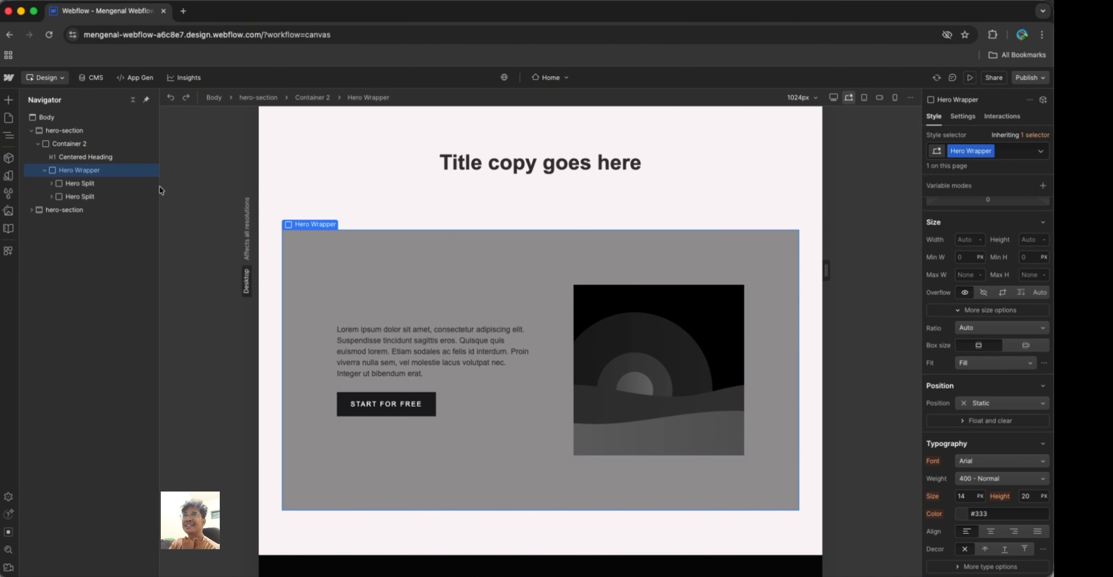
{"action": "left_click", "coordinate": [96, 196]}
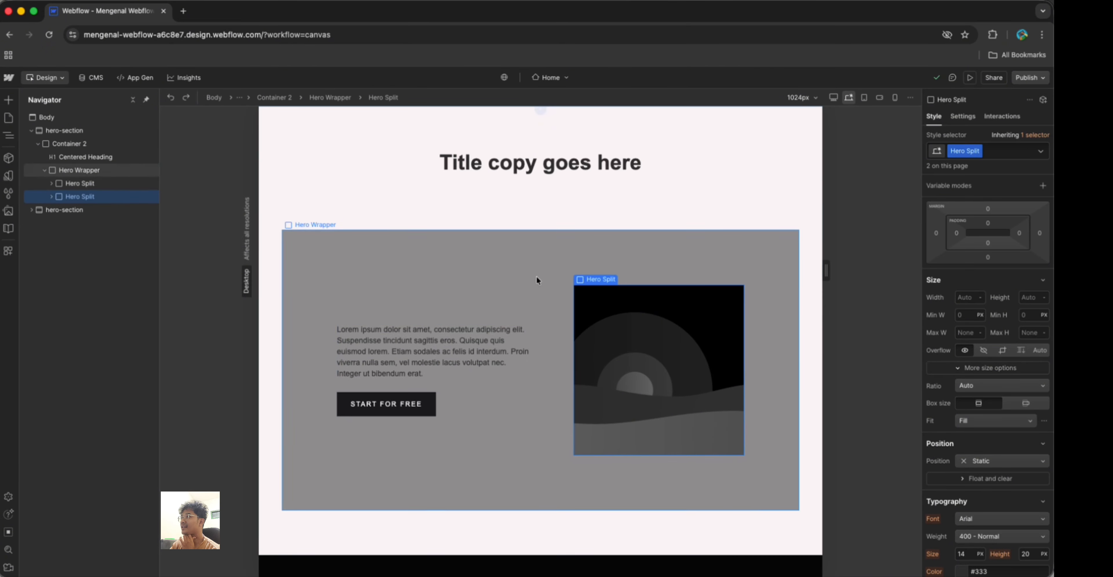
{"action": "left_click", "coordinate": [658, 320]}
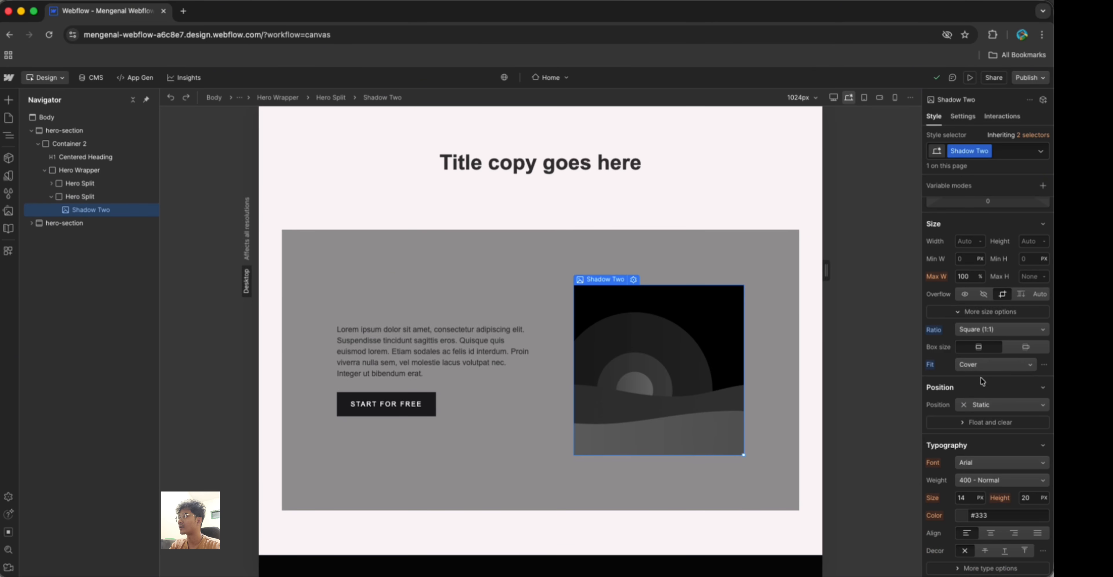
{"action": "left_click", "coordinate": [782, 353]}
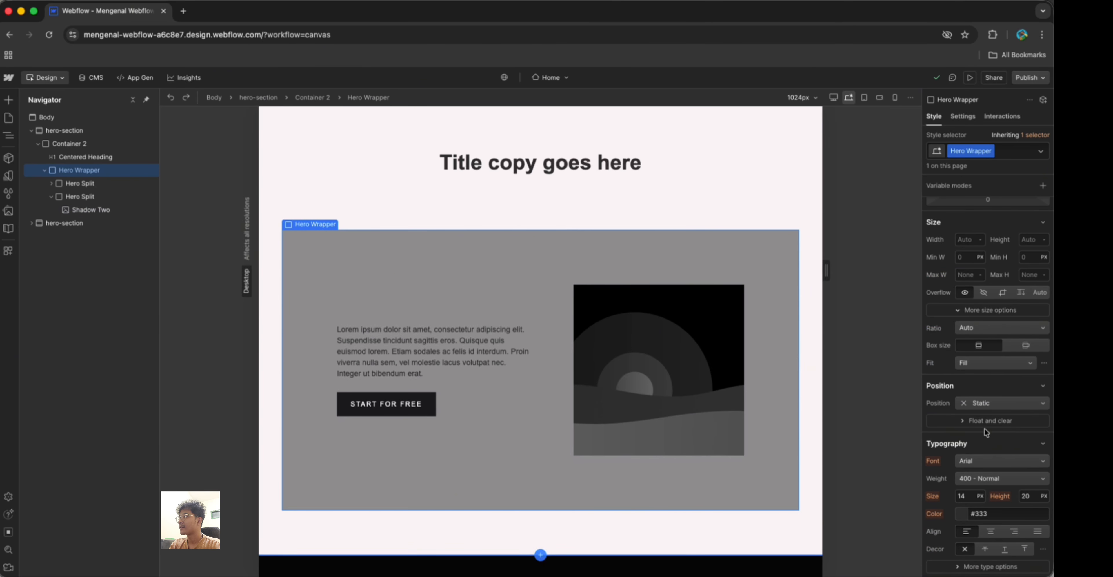
{"action": "left_click", "coordinate": [984, 424]}
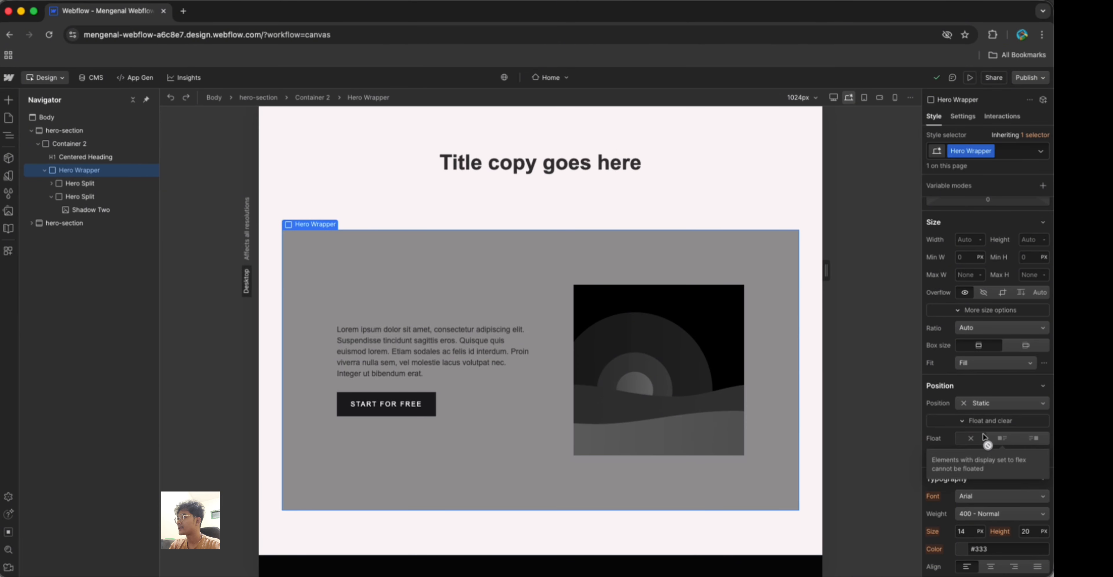
{"action": "scroll", "coordinate": [984, 429], "scroll_direction": "down", "scroll_amount": 5}
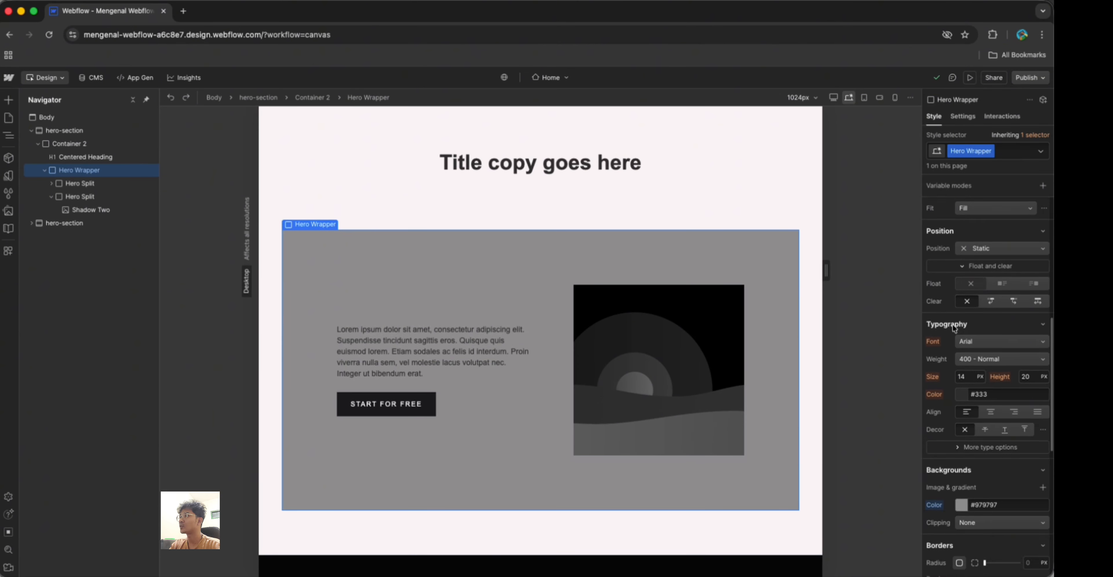
Remove the Margin bottom 32px and Centered Heading classes from the "Title copy goes here" heading
{"action": "left_click", "coordinate": [531, 163]}
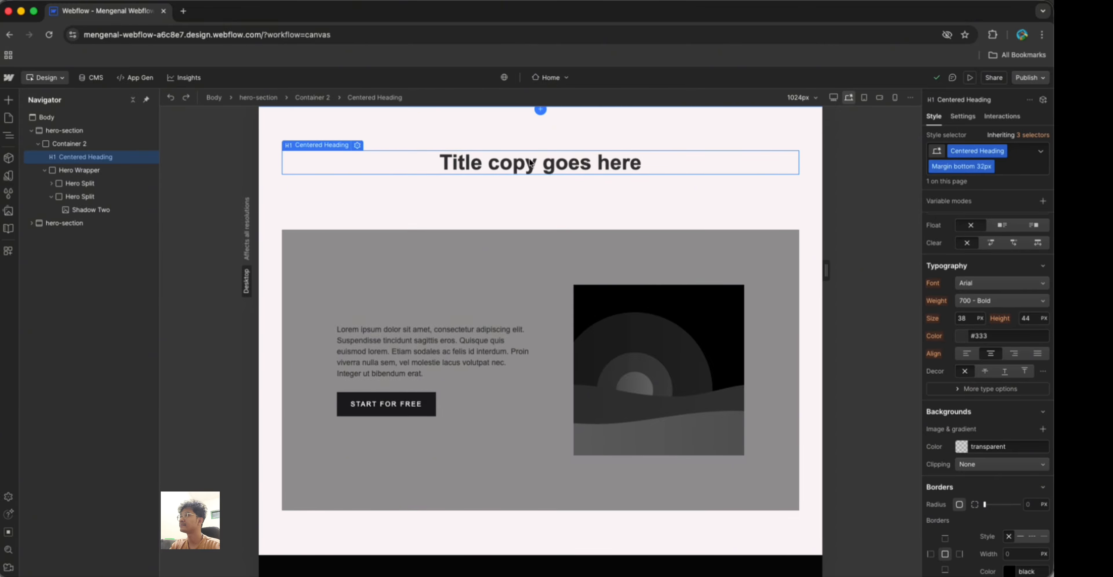
{"action": "left_click", "coordinate": [991, 166]}
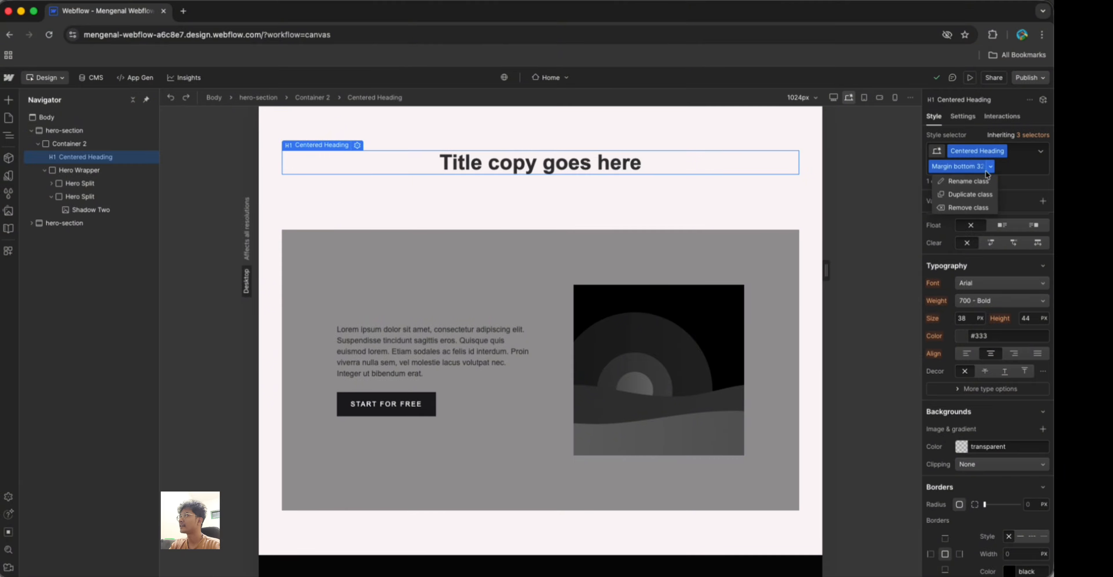
{"action": "left_click", "coordinate": [969, 208]}
{"action": "left_click", "coordinate": [1003, 151]}
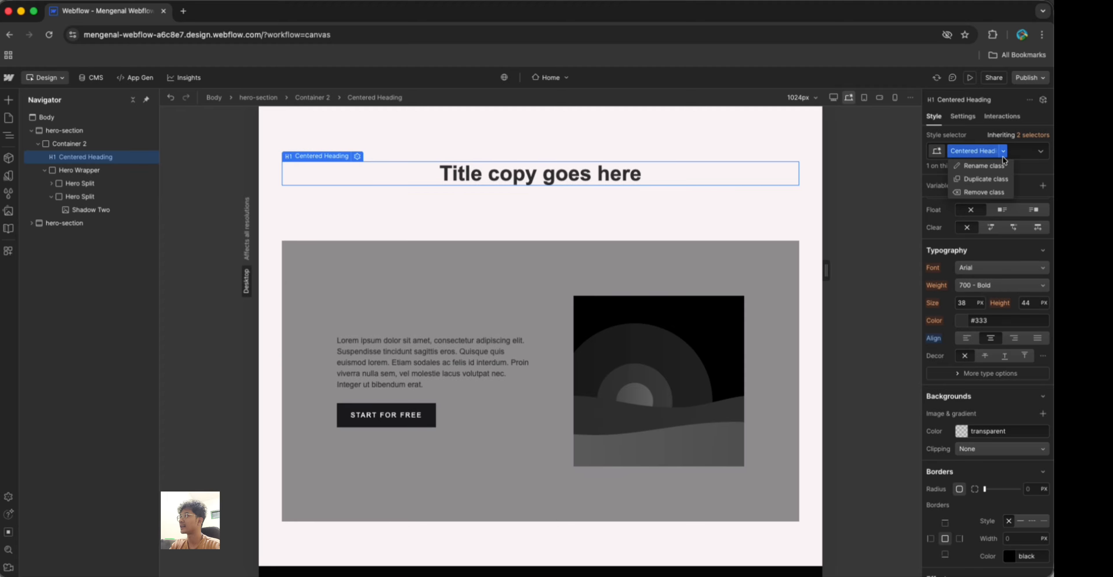
{"action": "left_click", "coordinate": [997, 191]}
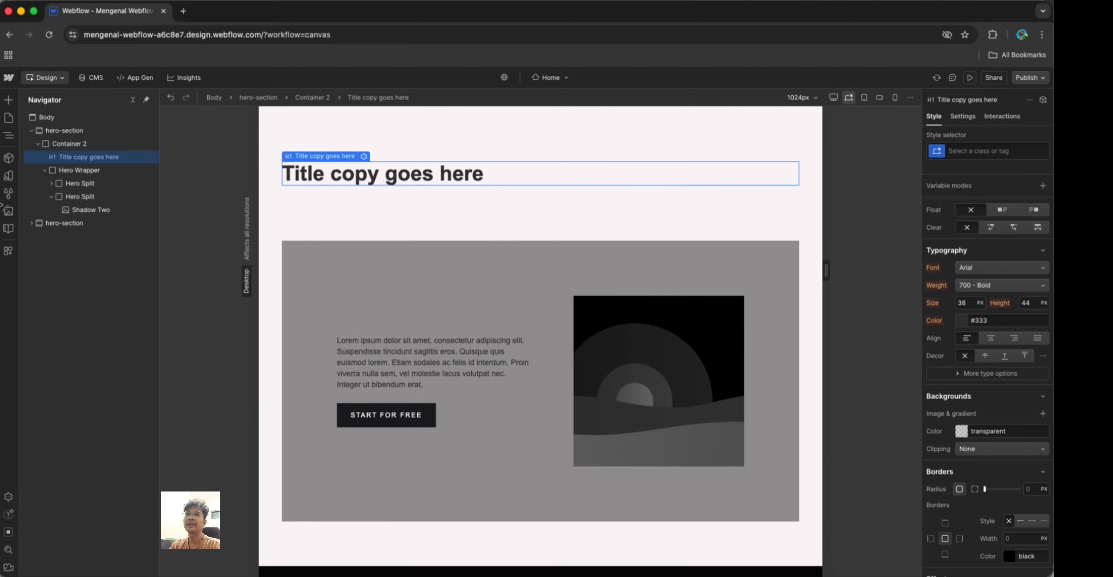
Clean up the style selectors by deleting all unused styles, including section, Centered Heading and Margin bottom 32px, and check for remaining ones
{"action": "left_click", "coordinate": [8, 177]}
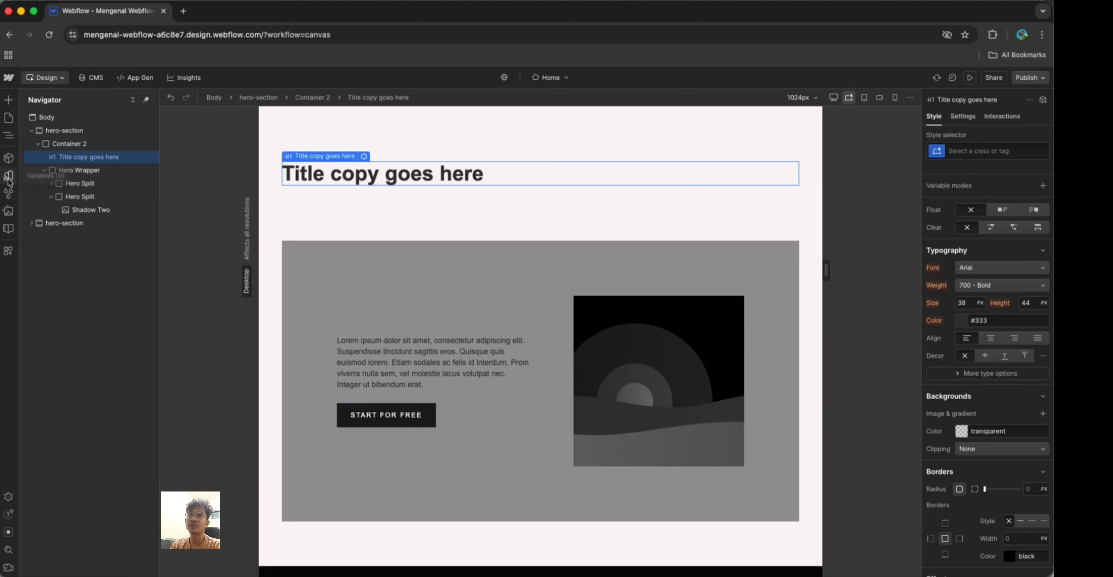
{"action": "left_click", "coordinate": [10, 195]}
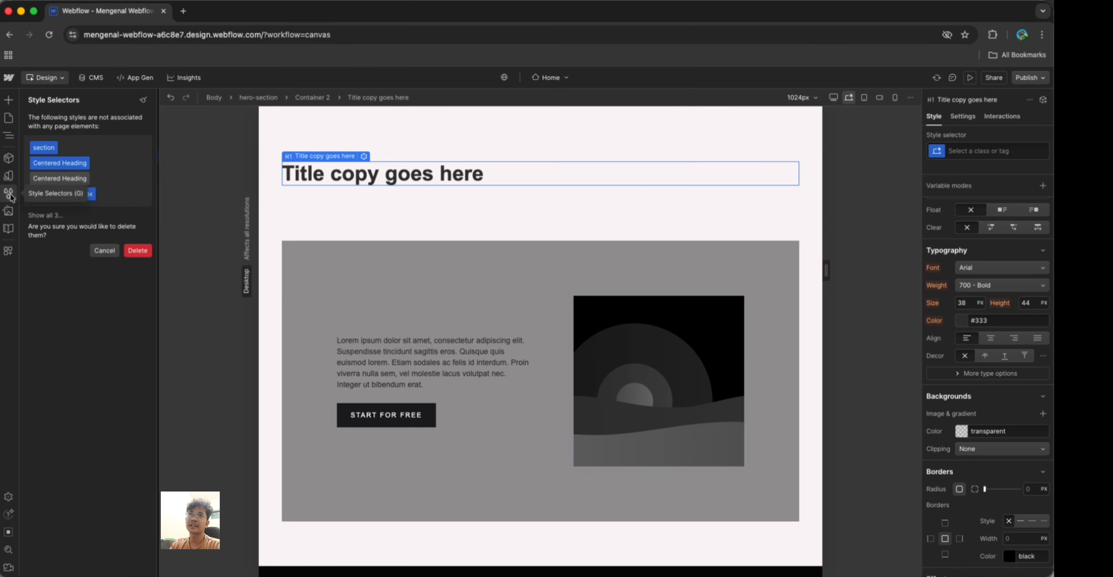
{"action": "left_click", "coordinate": [114, 250]}
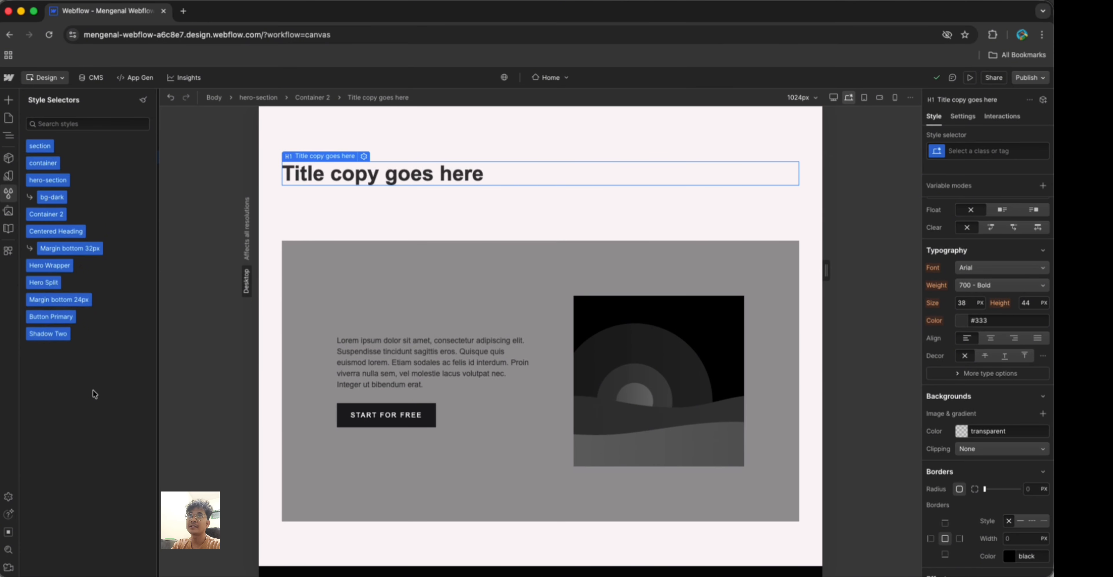
{"action": "left_click", "coordinate": [143, 101]}
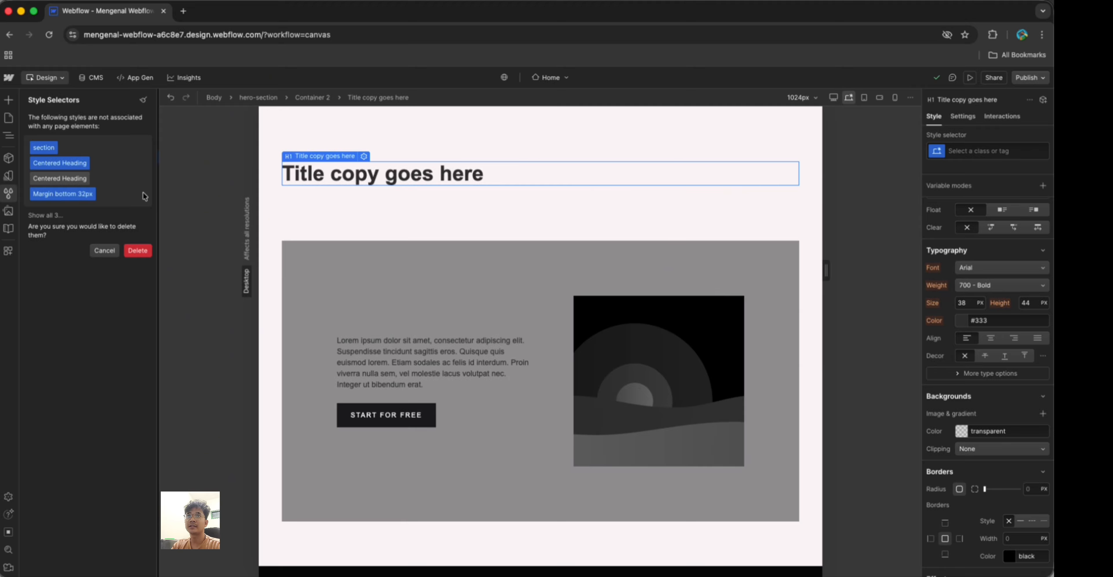
{"action": "left_click", "coordinate": [136, 253]}
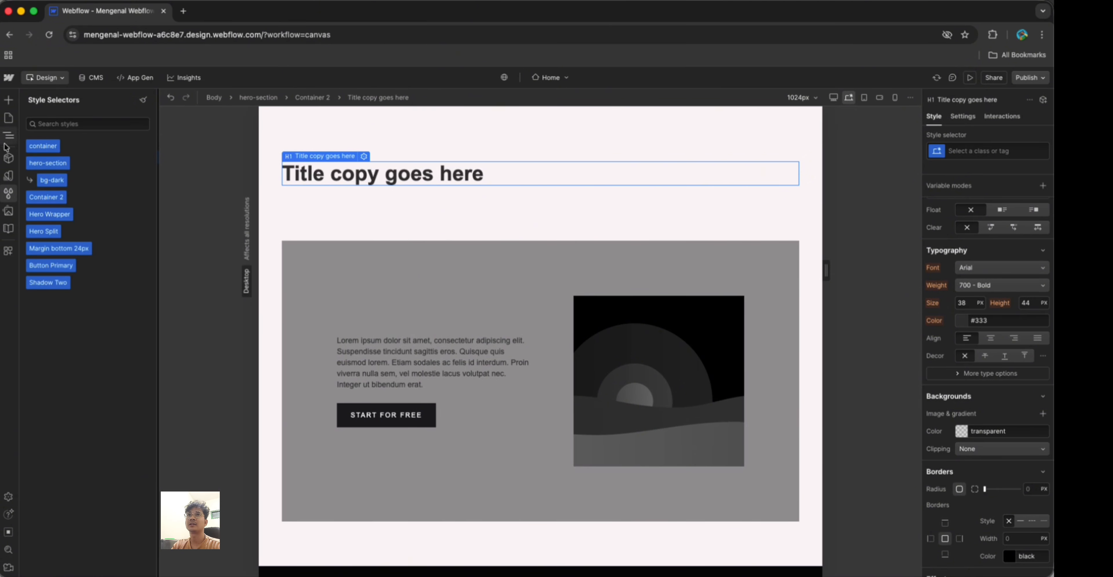
{"action": "left_click", "coordinate": [142, 99]}
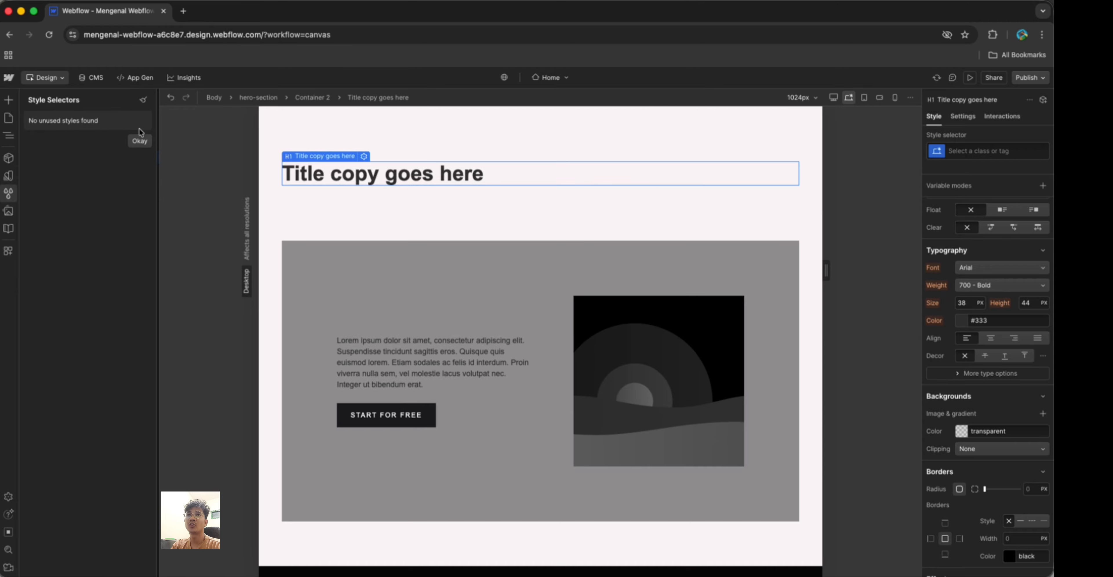
{"action": "left_click", "coordinate": [140, 143]}
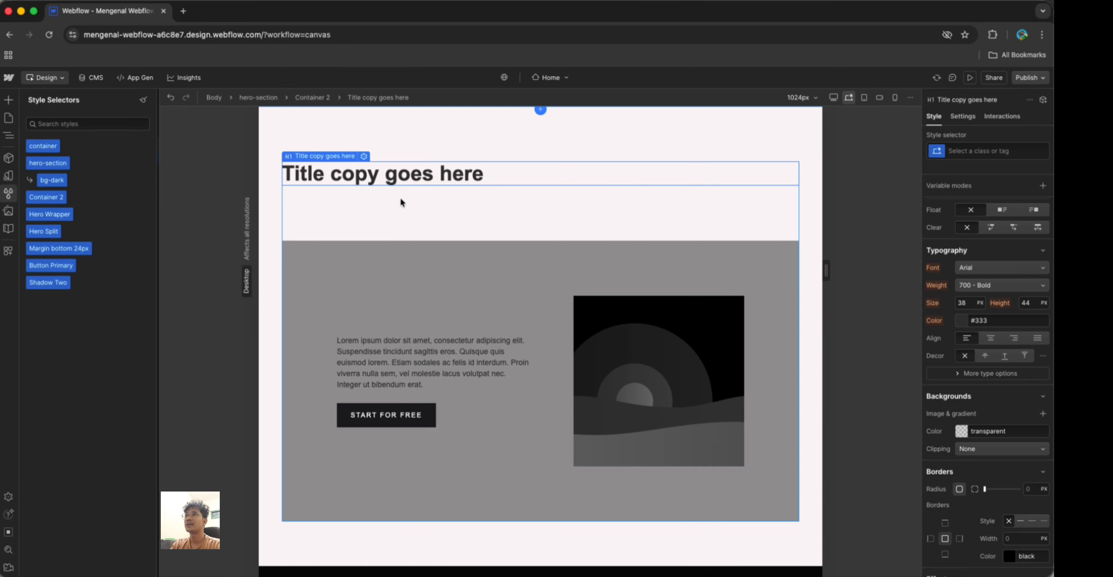
Return to the Navigator and create a new class named "heading 1" on the title heading
{"action": "left_click", "coordinate": [13, 135]}
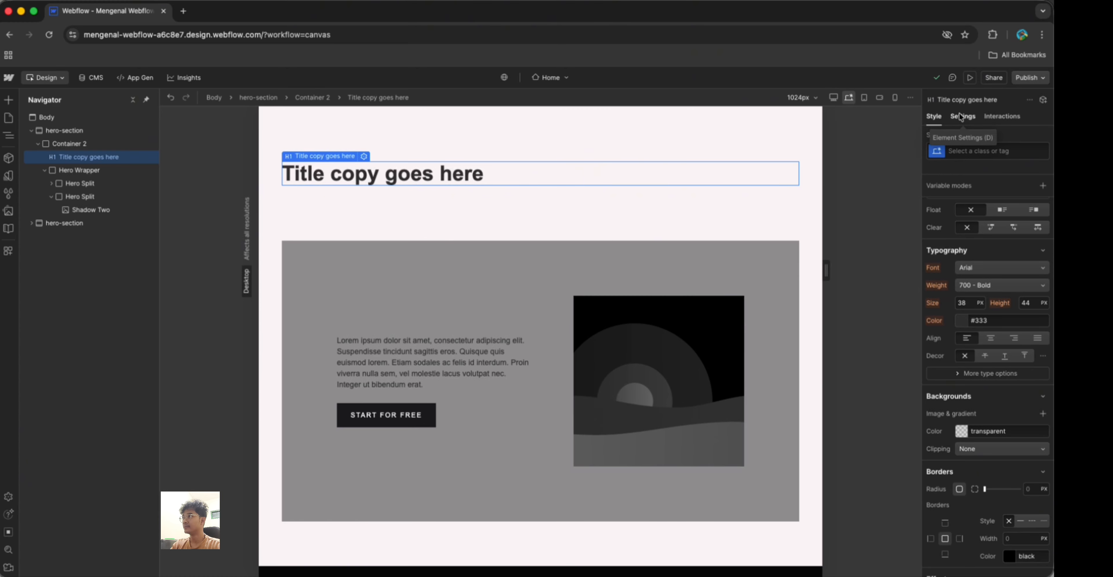
{"action": "left_click", "coordinate": [1007, 147]}
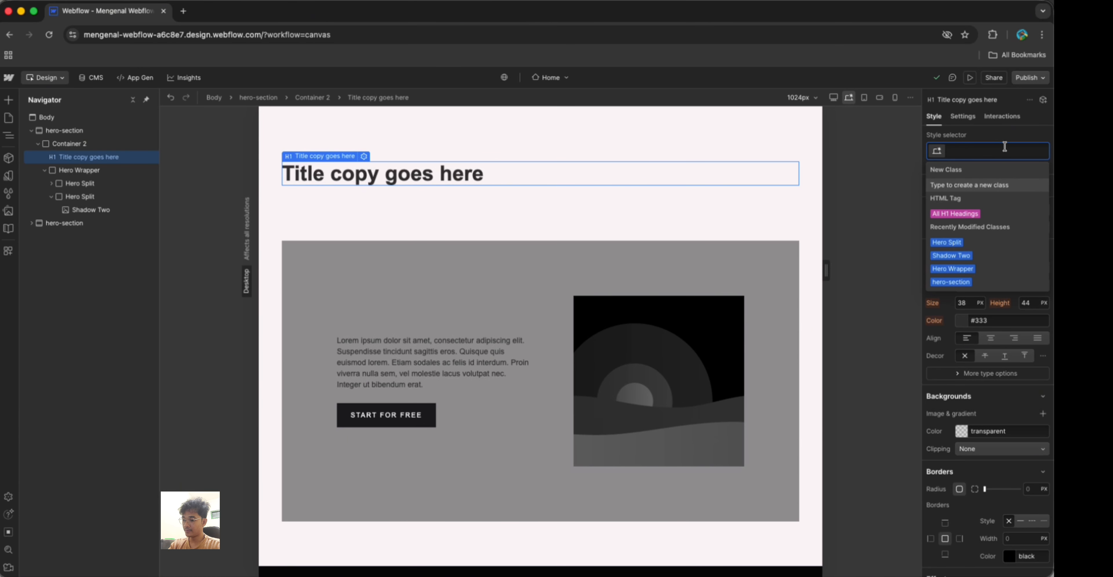
{"action": "type", "text": "headin"}
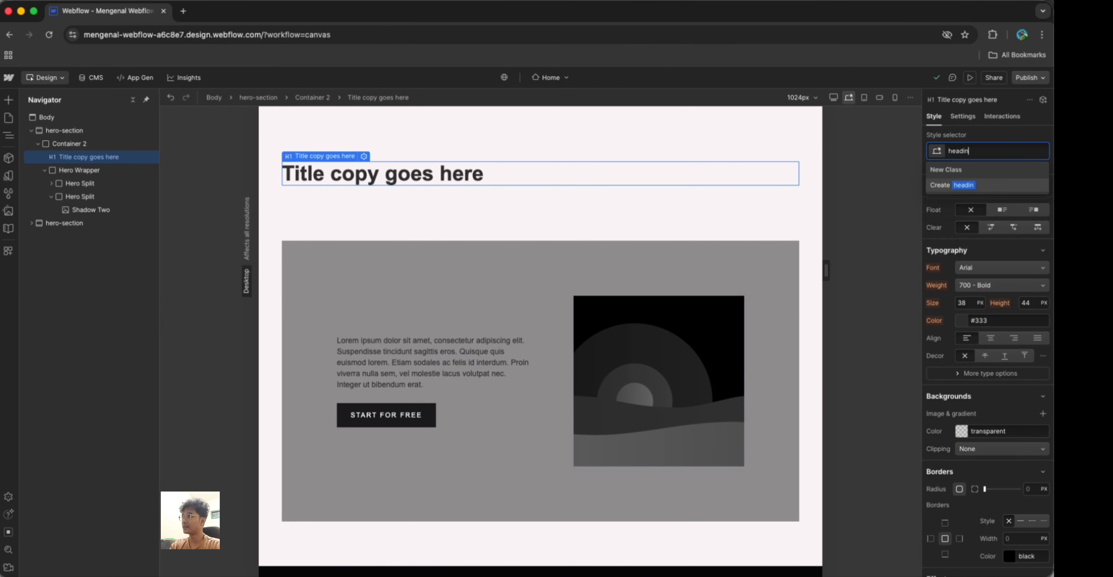
{"action": "type", "text": "g 1"}
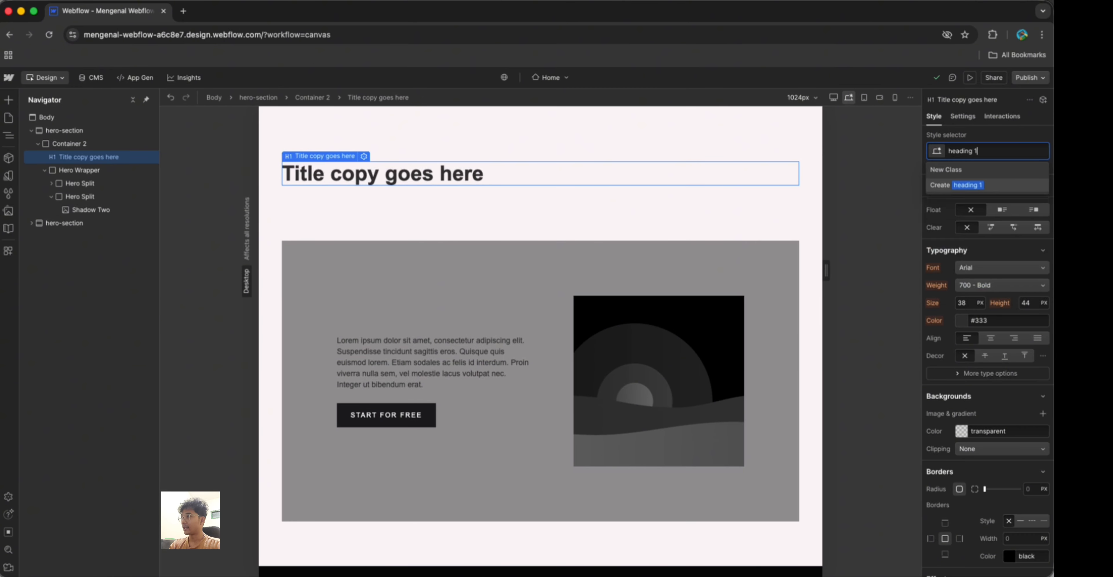
{"action": "key", "text": "Return"}
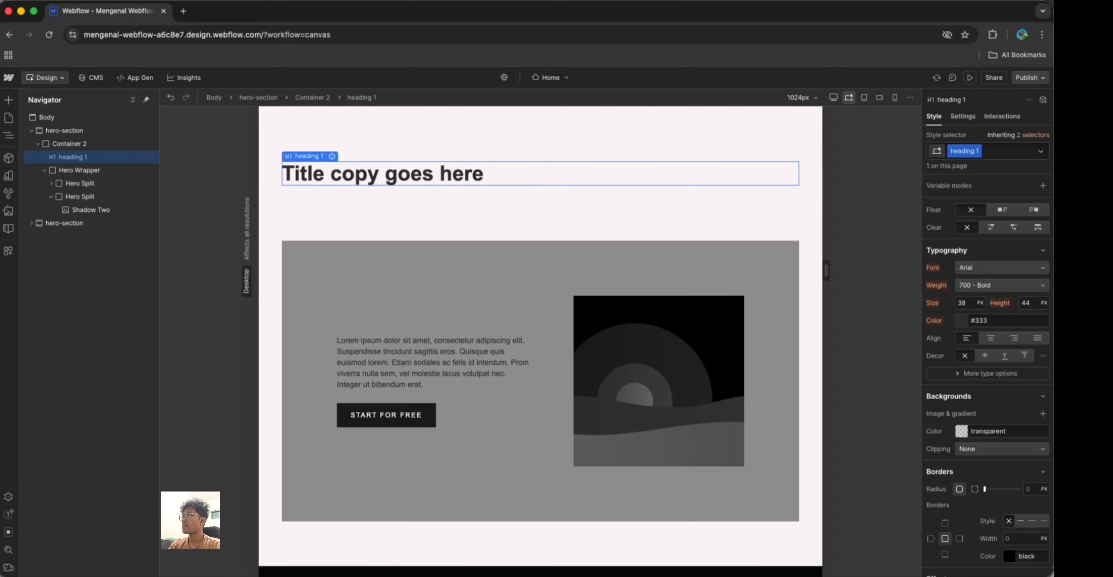
Try the Impact font with the 700 - Bold weight on the heading 1 class
{"action": "left_click", "coordinate": [982, 268]}
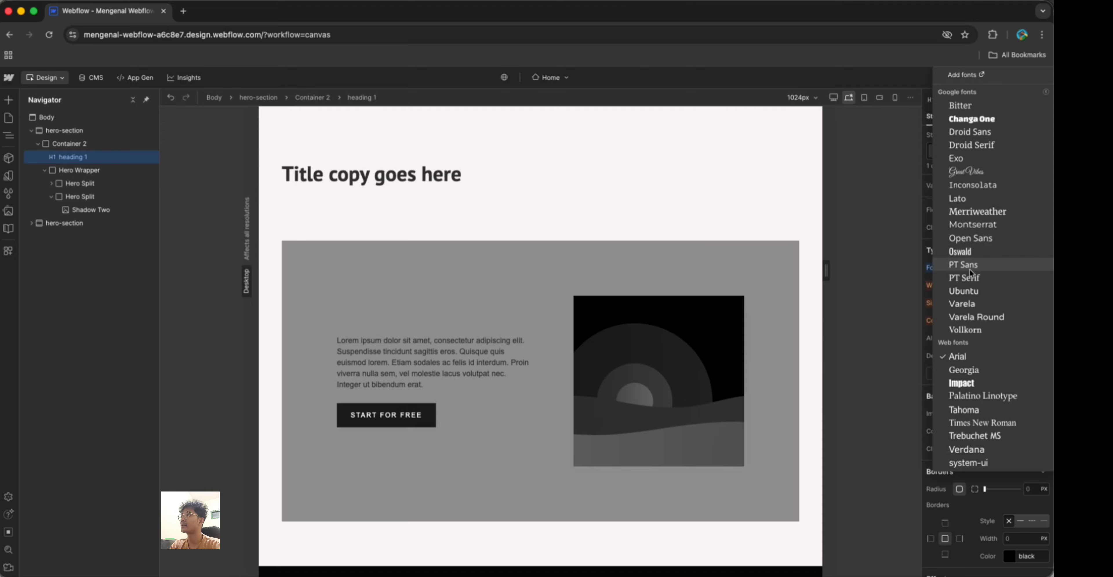
{"action": "key", "text": "Escape"}
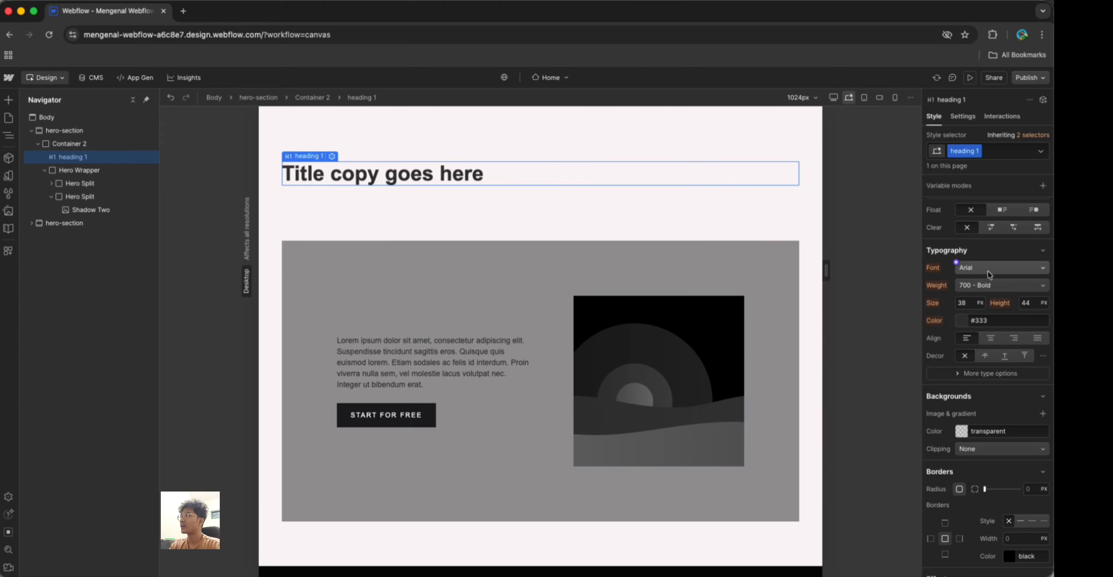
{"action": "left_click", "coordinate": [994, 270]}
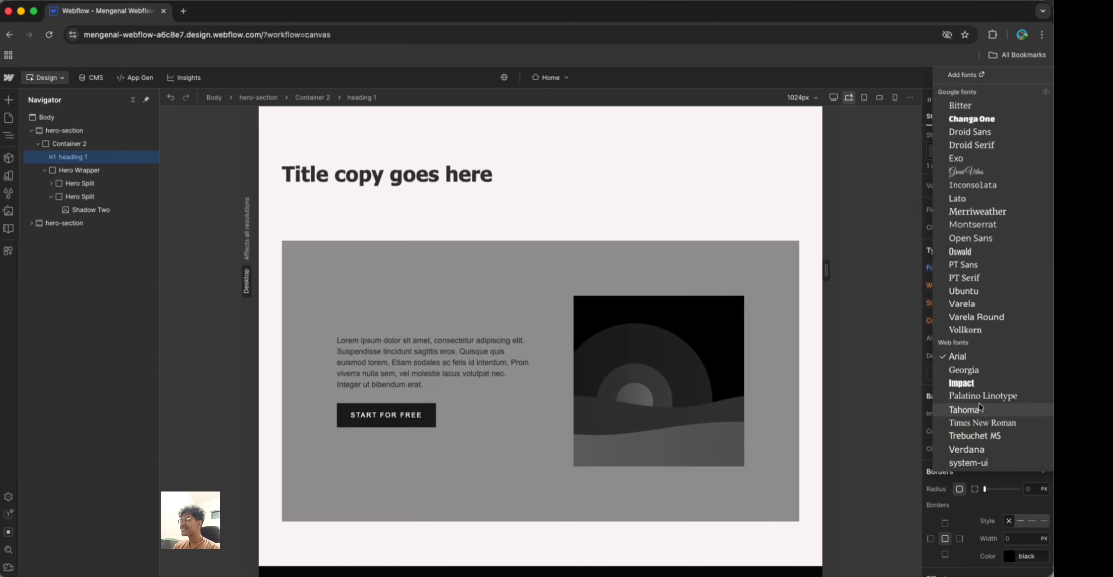
{"action": "left_click", "coordinate": [977, 390]}
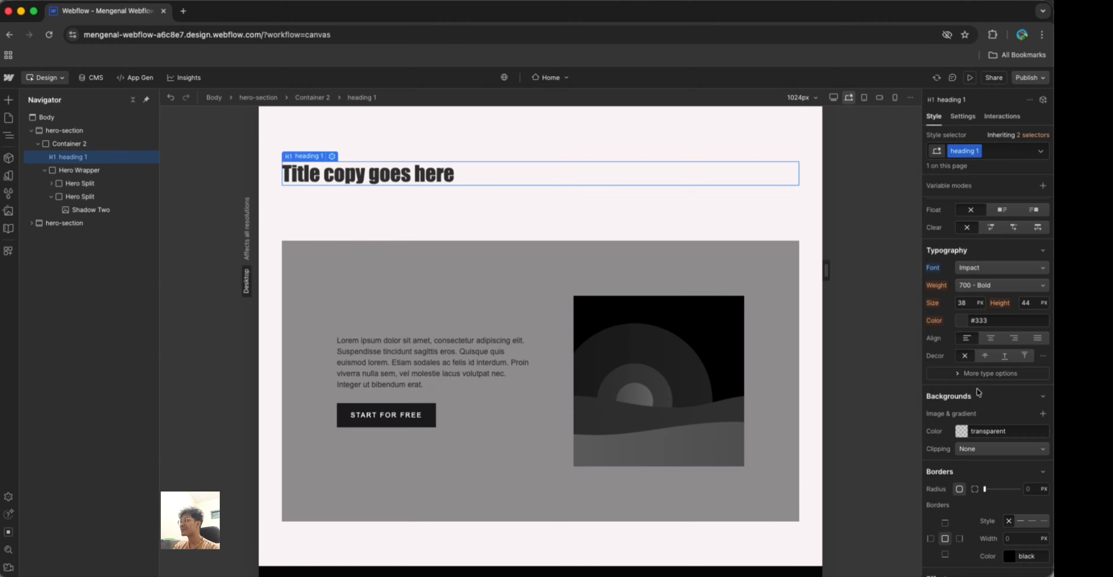
{"action": "left_click", "coordinate": [965, 285]}
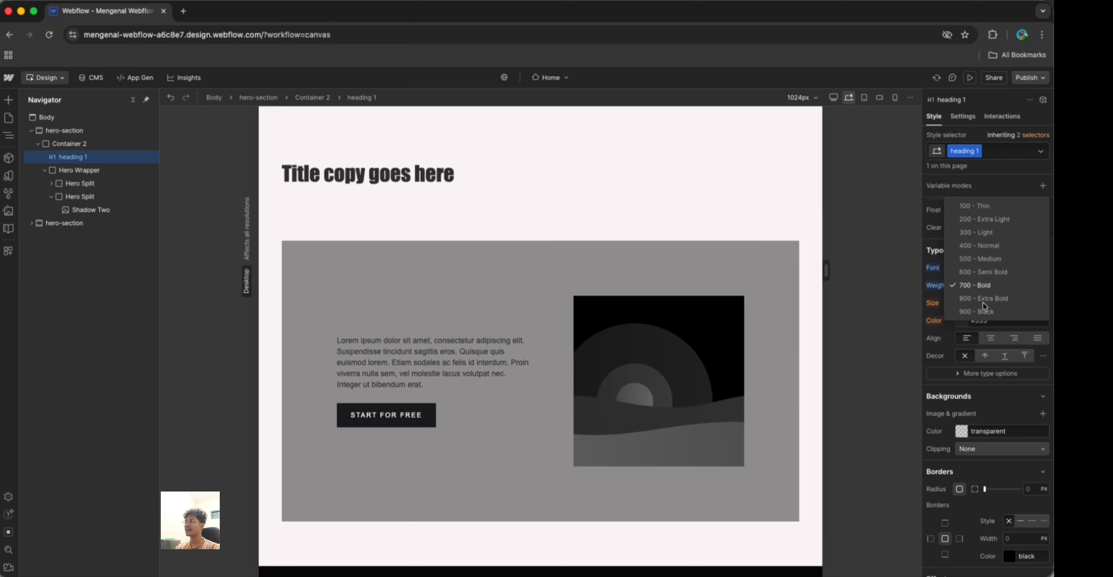
{"action": "left_click", "coordinate": [983, 285]}
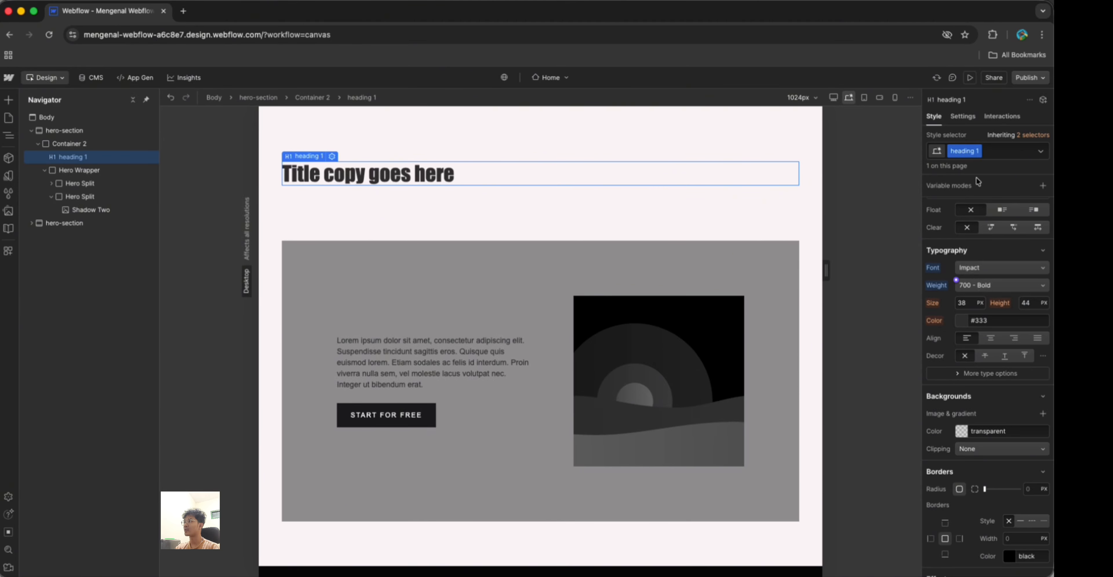
Set the heading 1 class's font to PT Serif and its weight to 400 - Normal
{"action": "left_click", "coordinate": [972, 265]}
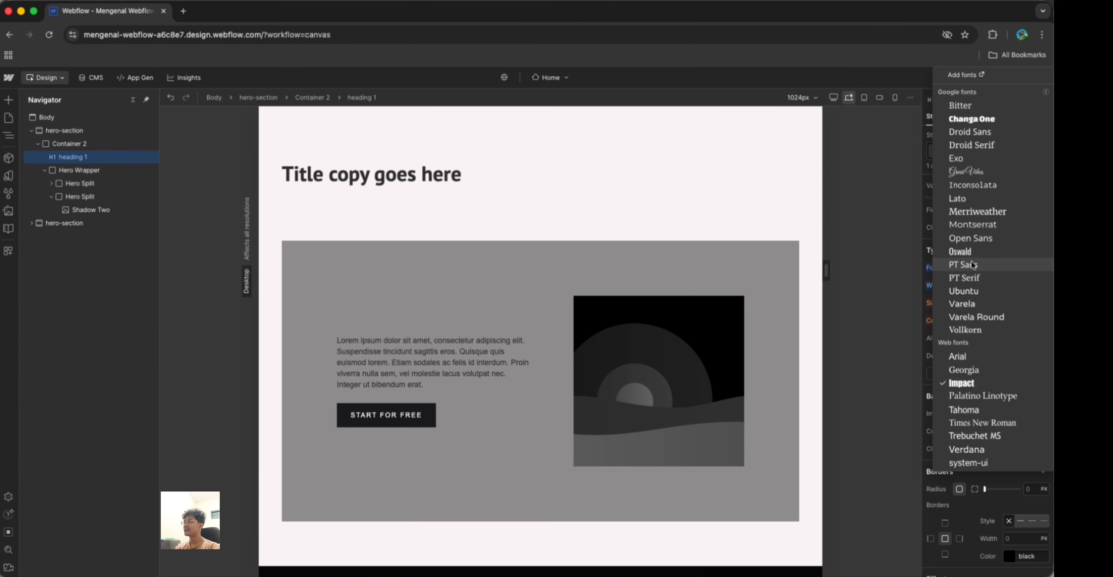
{"action": "left_click", "coordinate": [972, 279]}
{"action": "left_click", "coordinate": [973, 287]}
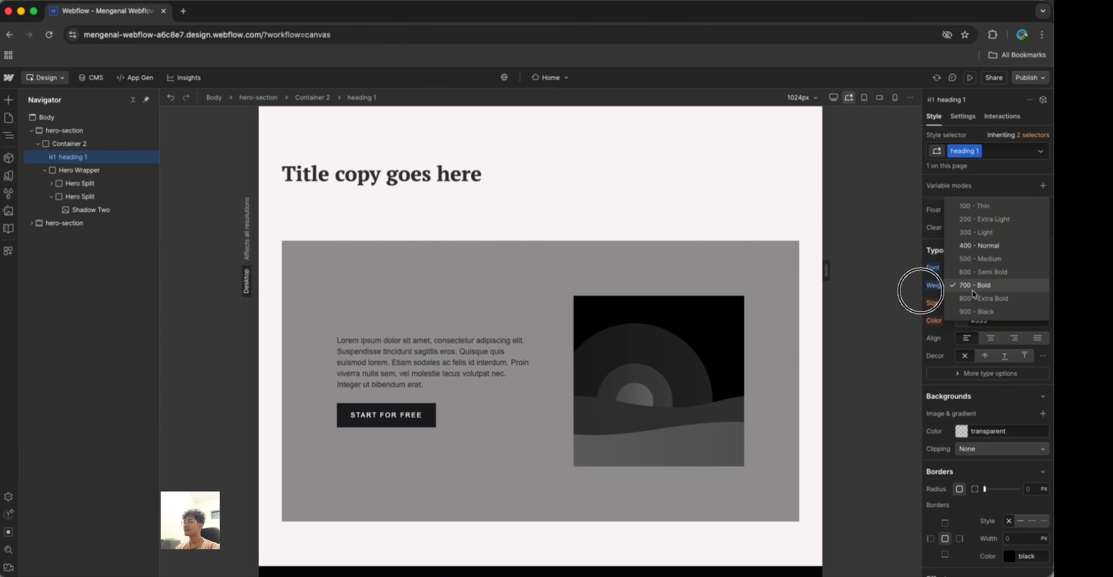
{"action": "left_click", "coordinate": [968, 247]}
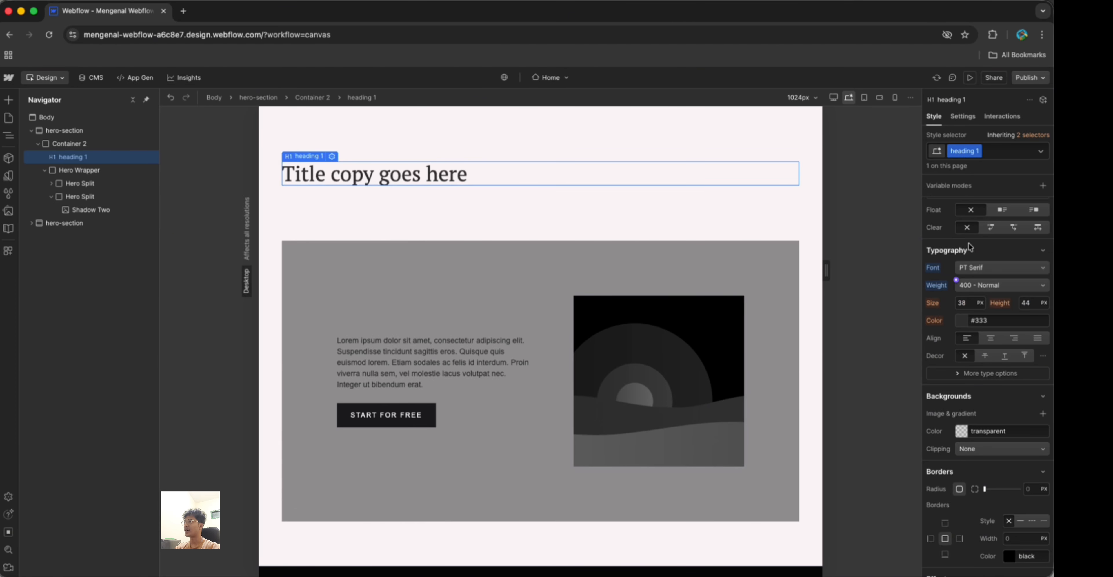
Set the heading 1 class's font weight to 700 - Bold and its size to 56 px
{"action": "left_click", "coordinate": [974, 286]}
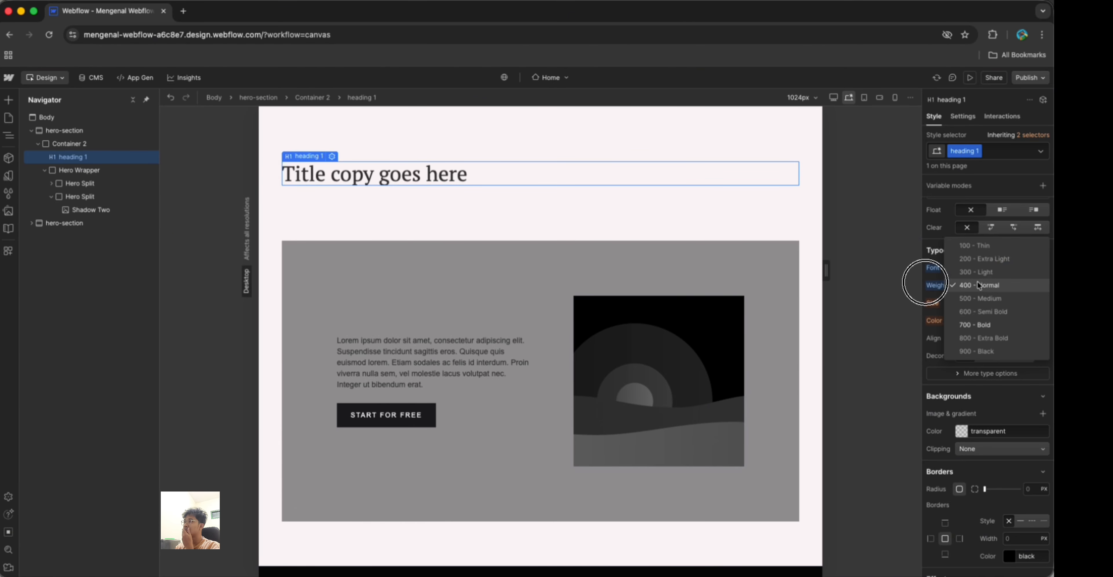
{"action": "left_click", "coordinate": [972, 324]}
{"action": "left_click", "coordinate": [966, 301]}
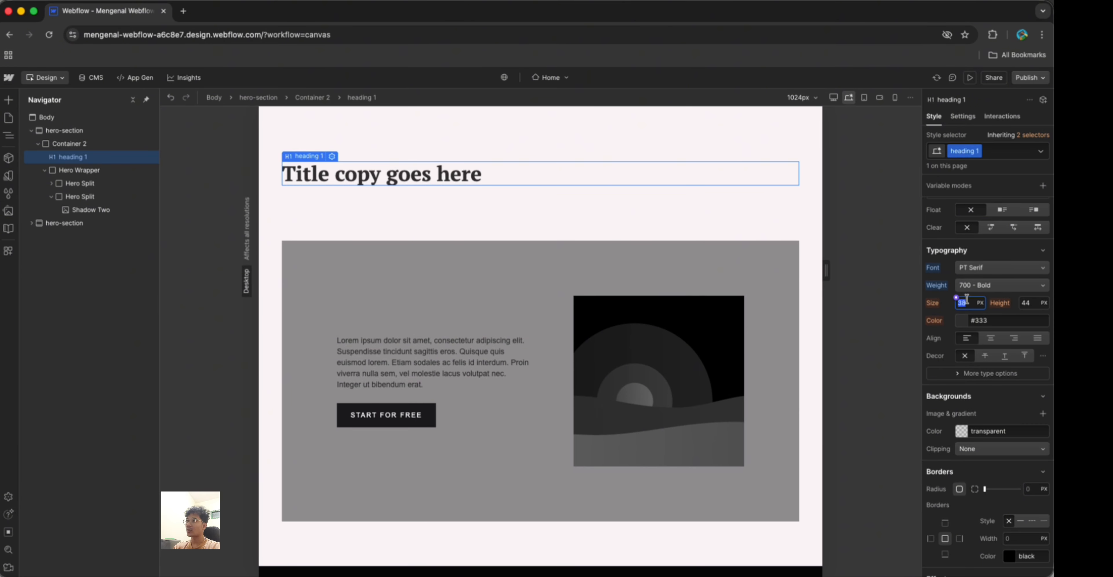
{"action": "type", "text": "56"}
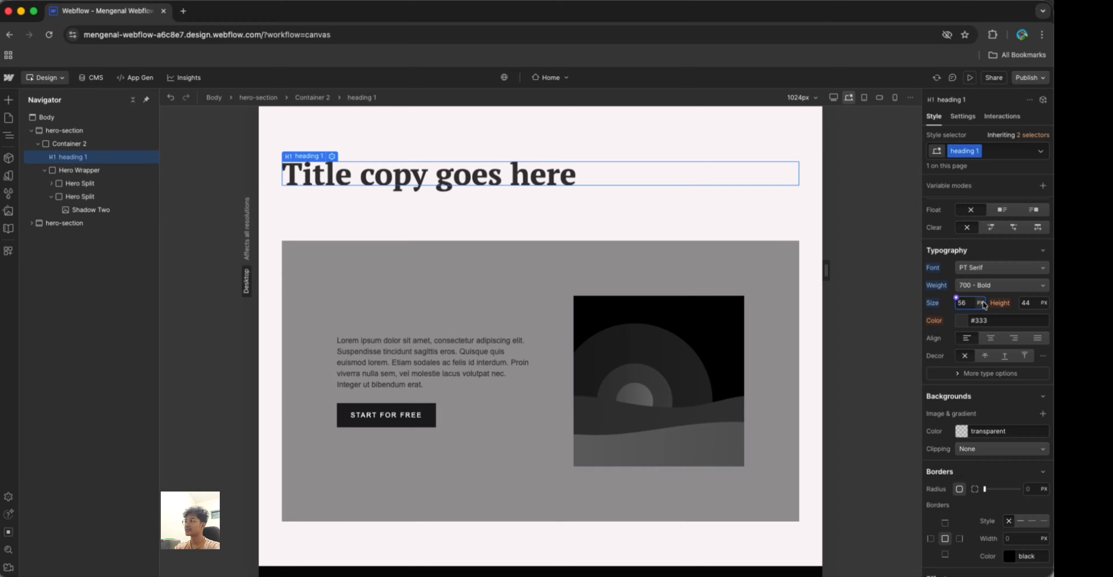
Set the line height of the heading 1 class to 120%, keeping percent as the unit
{"action": "left_click", "coordinate": [1028, 303]}
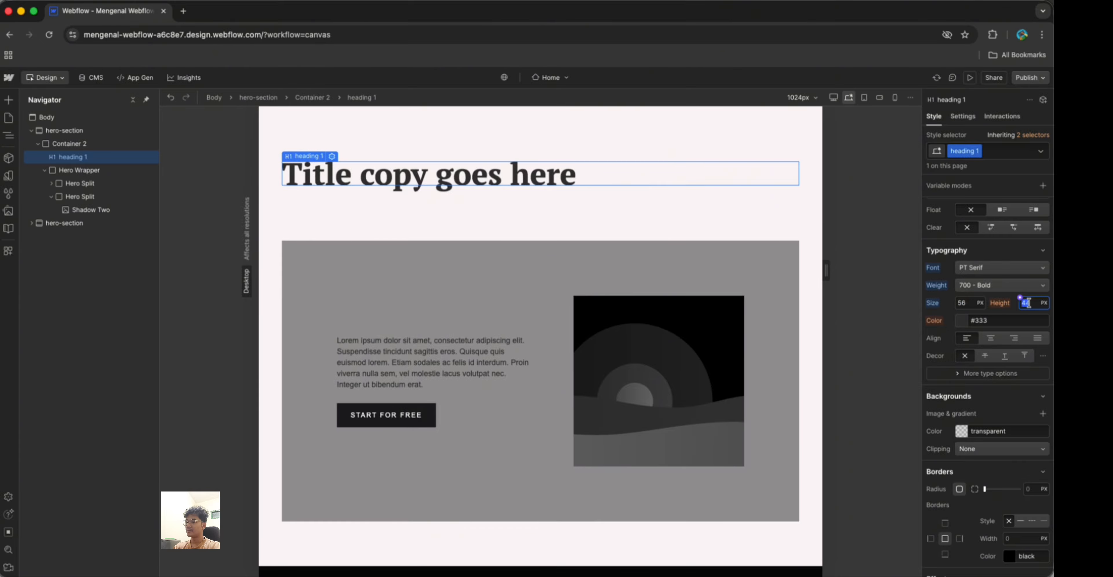
{"action": "type", "text": "120%"}
{"action": "key", "text": "Return"}
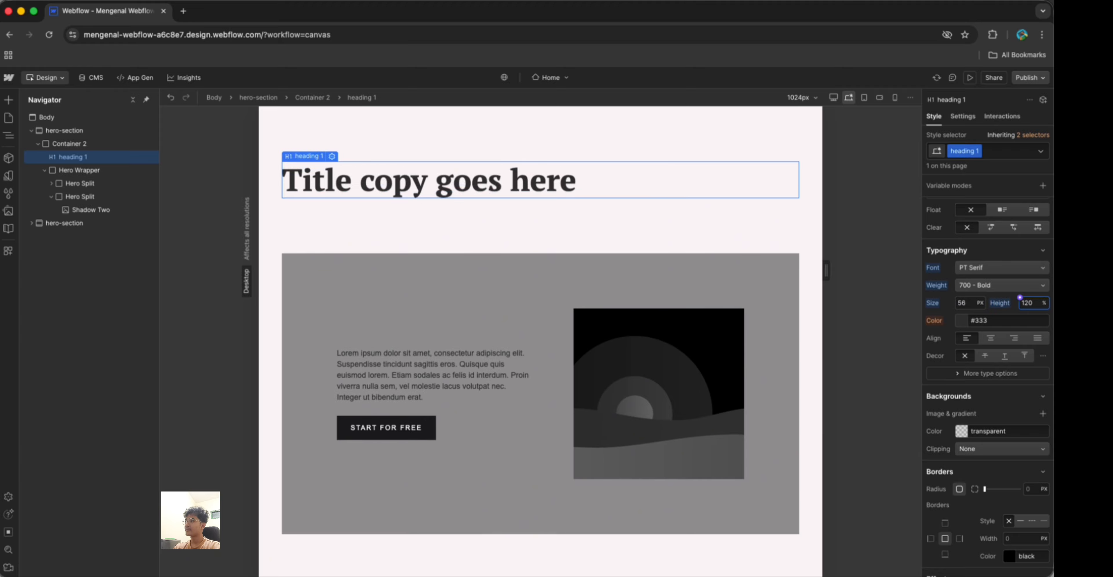
{"action": "left_click", "coordinate": [1044, 302]}
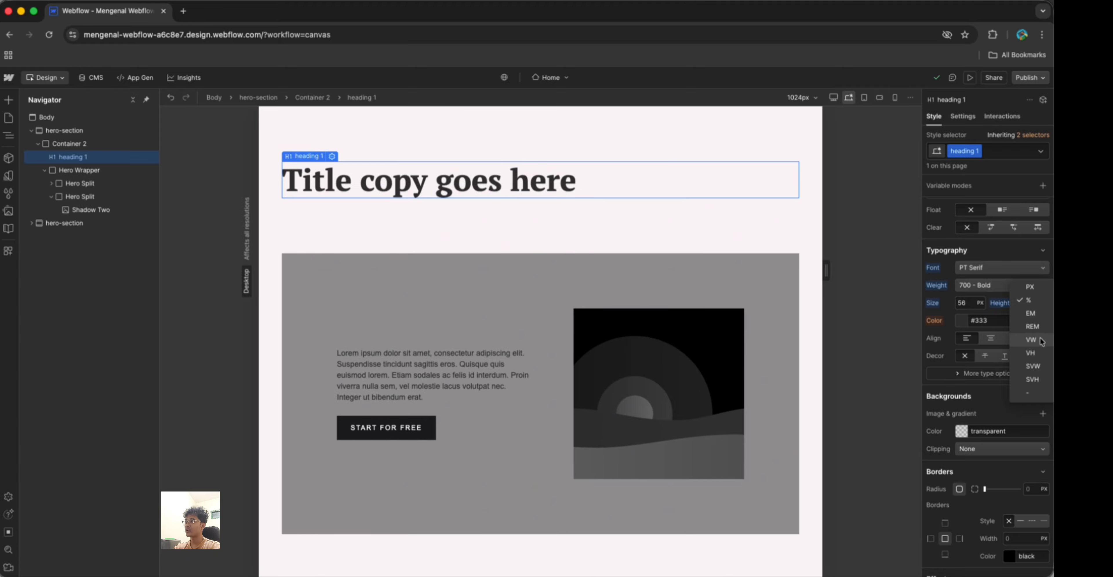
{"action": "left_click", "coordinate": [1033, 301]}
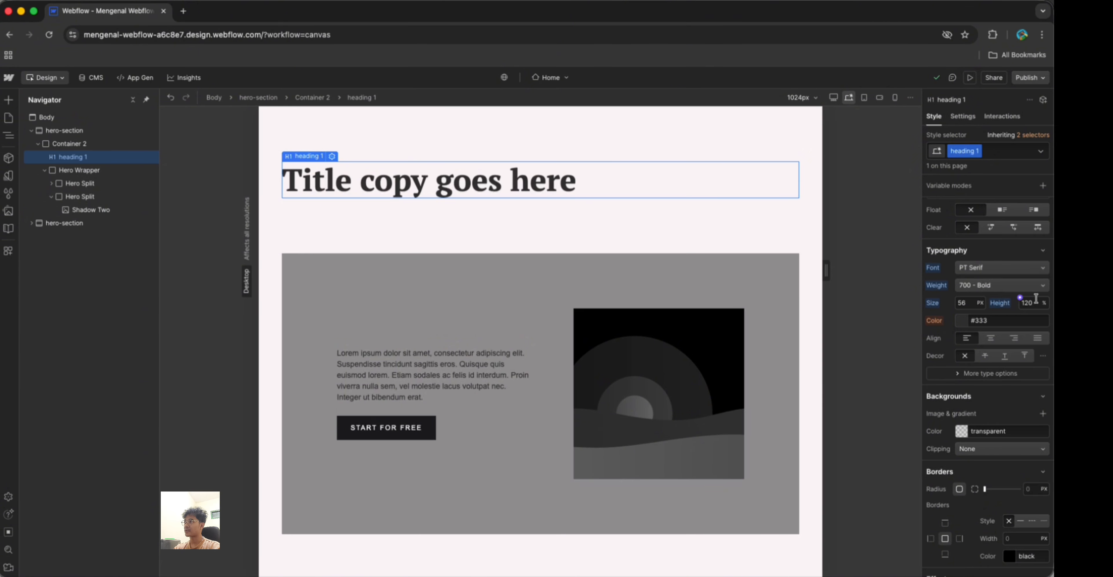
Change the heading 1 text color to bright red, #f70d0d
{"action": "left_click", "coordinate": [968, 319]}
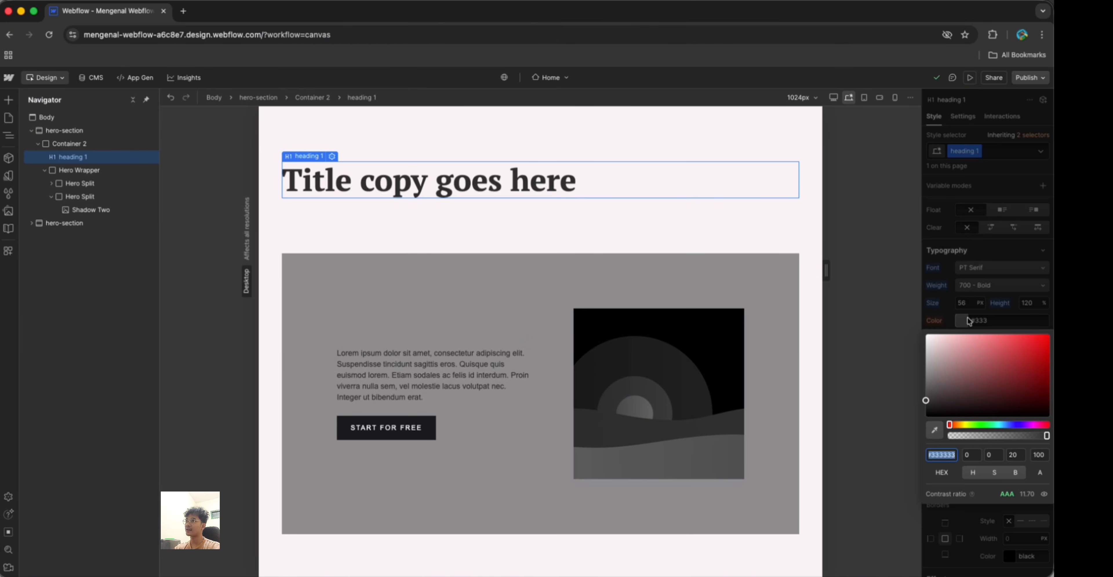
{"action": "left_click_drag", "start_coordinate": [978, 355], "coordinate": [1043, 337]}
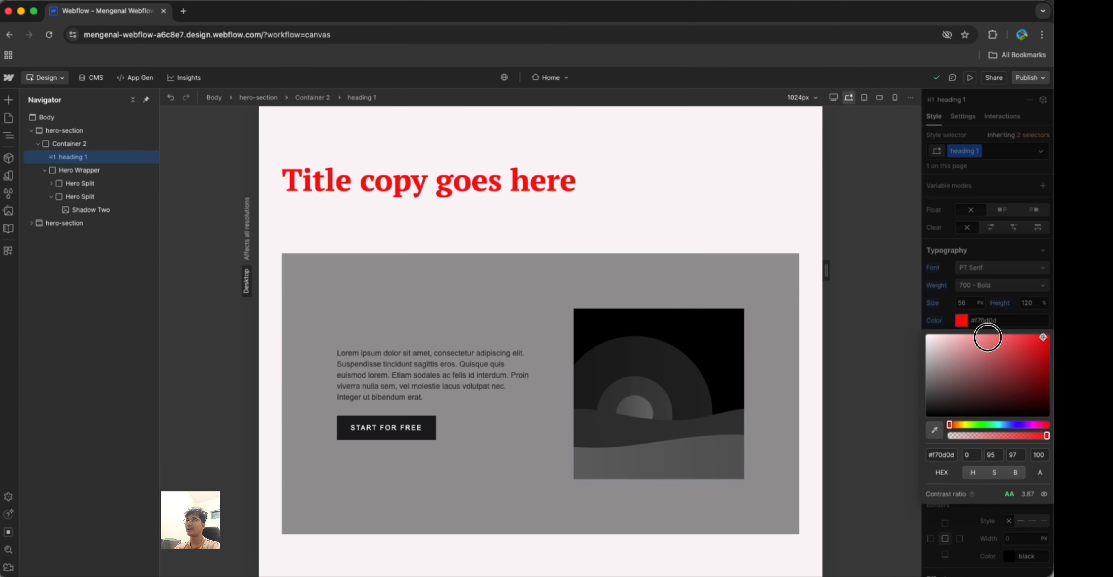
{"action": "left_click", "coordinate": [1000, 256]}
Try center, right and justify text alignment on the heading and return it to left alignment
{"action": "scroll", "coordinate": [980, 387], "scroll_direction": "down", "scroll_amount": 1}
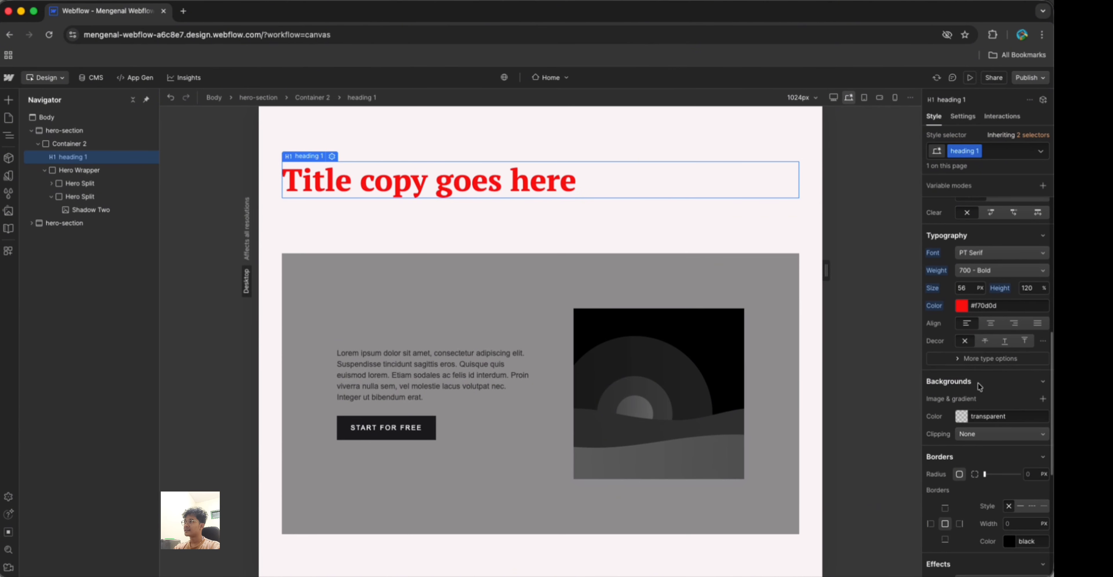
{"action": "left_click", "coordinate": [995, 326]}
{"action": "left_click", "coordinate": [1020, 326]}
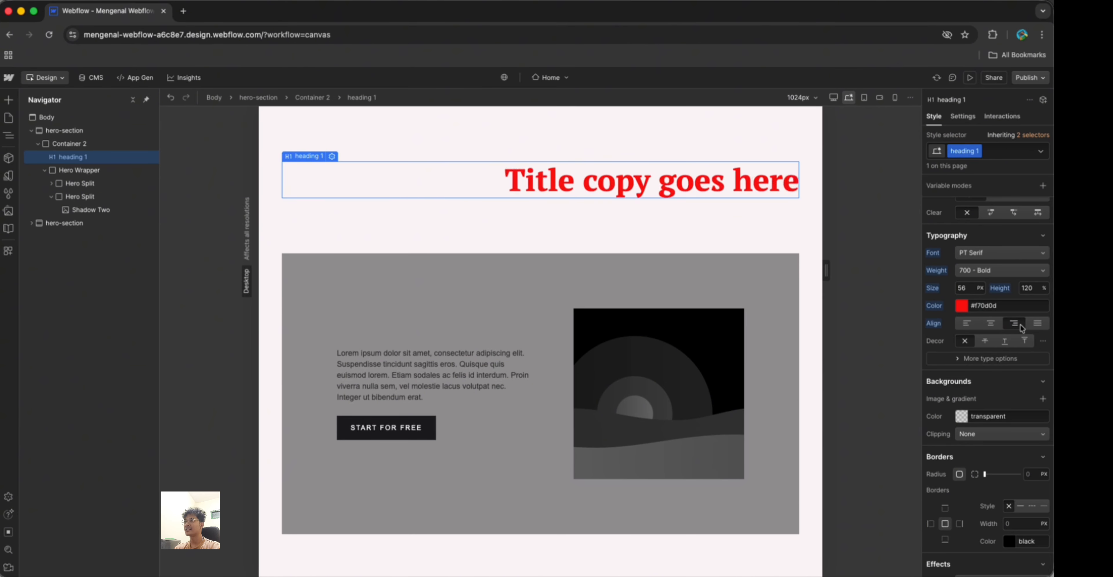
{"action": "left_click", "coordinate": [1038, 327]}
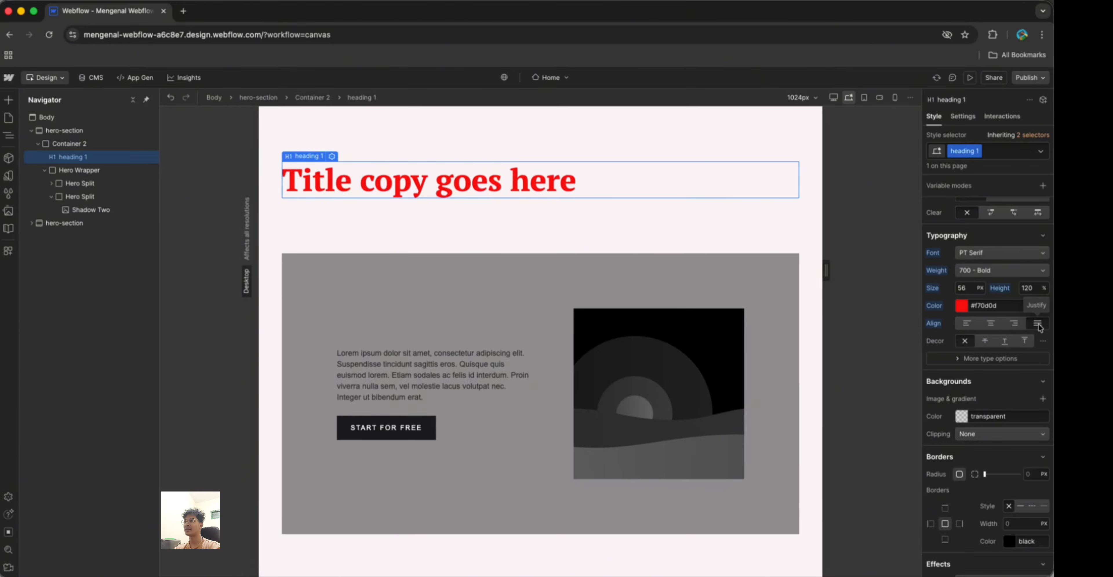
{"action": "left_click", "coordinate": [968, 325]}
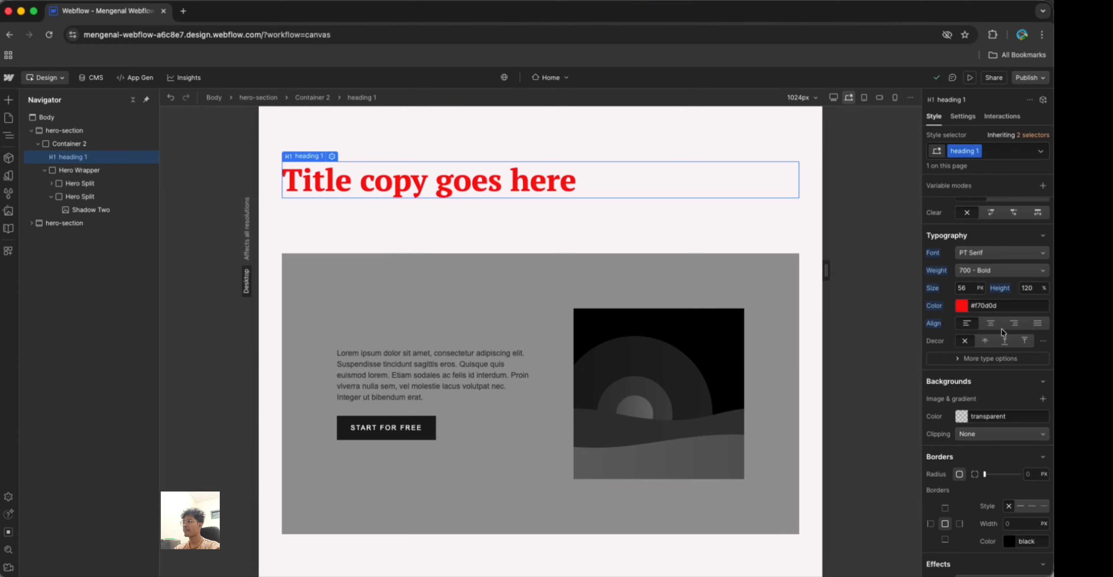
Try strikethrough, underline and overline decorations on the heading, check the decoration settings, and set the decoration back to none
{"action": "left_click", "coordinate": [984, 353]}
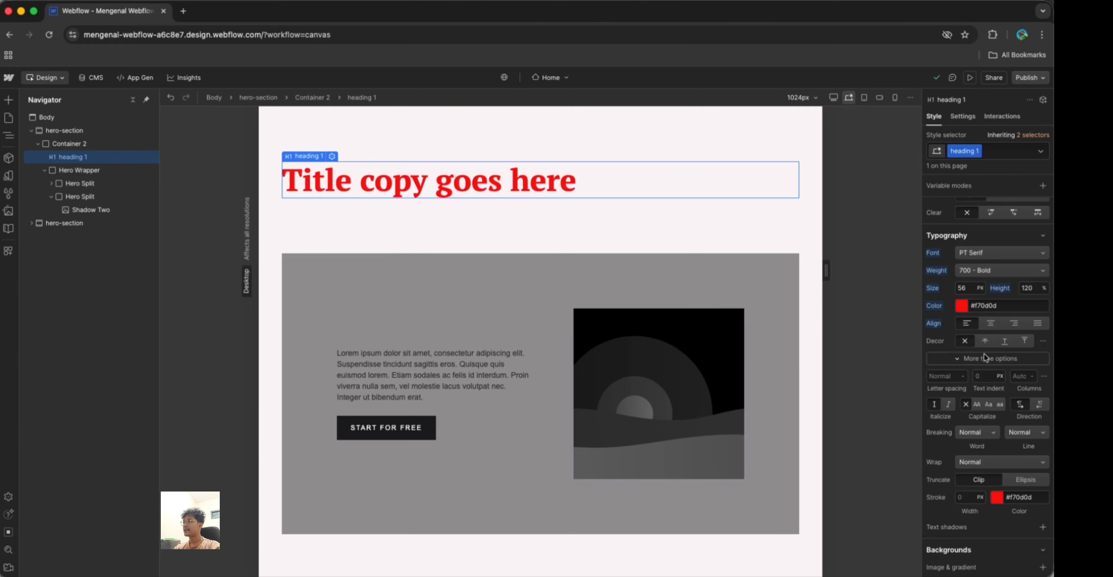
{"action": "left_click", "coordinate": [987, 343]}
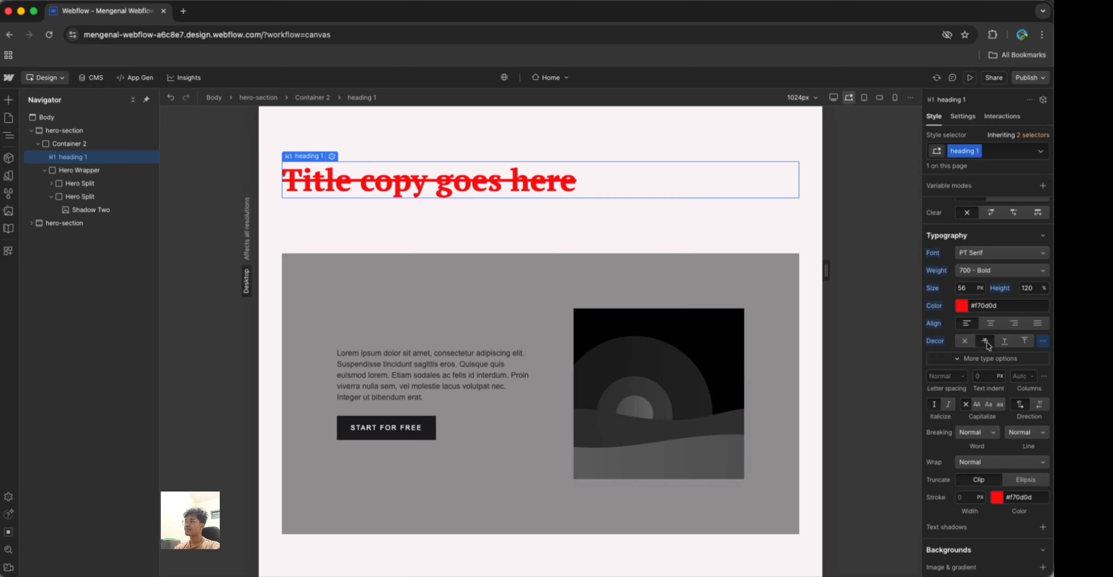
{"action": "left_click", "coordinate": [1003, 342]}
{"action": "left_click", "coordinate": [1025, 341]}
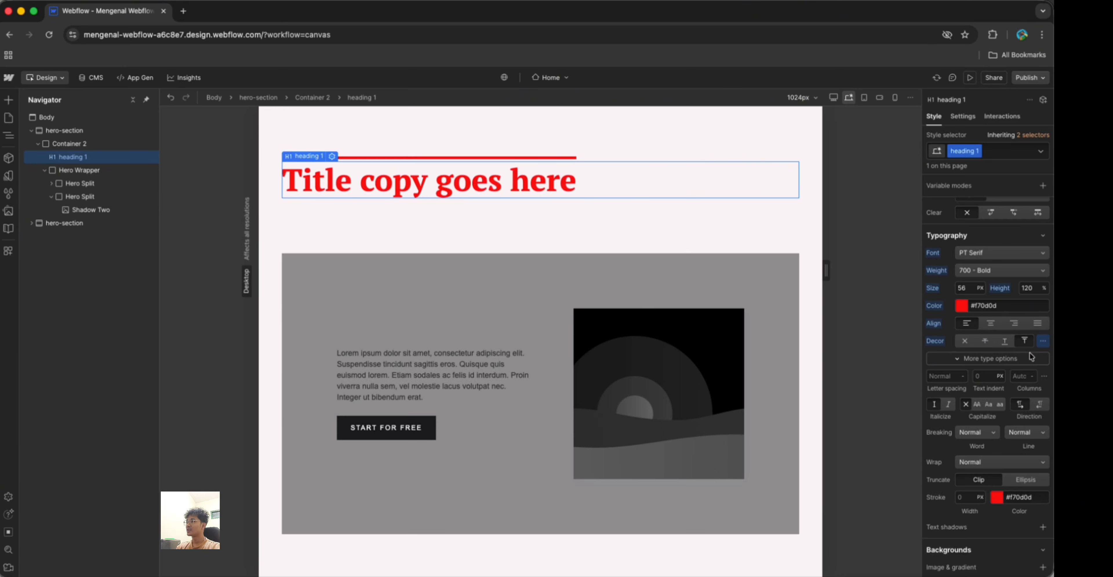
{"action": "left_click", "coordinate": [1043, 344]}
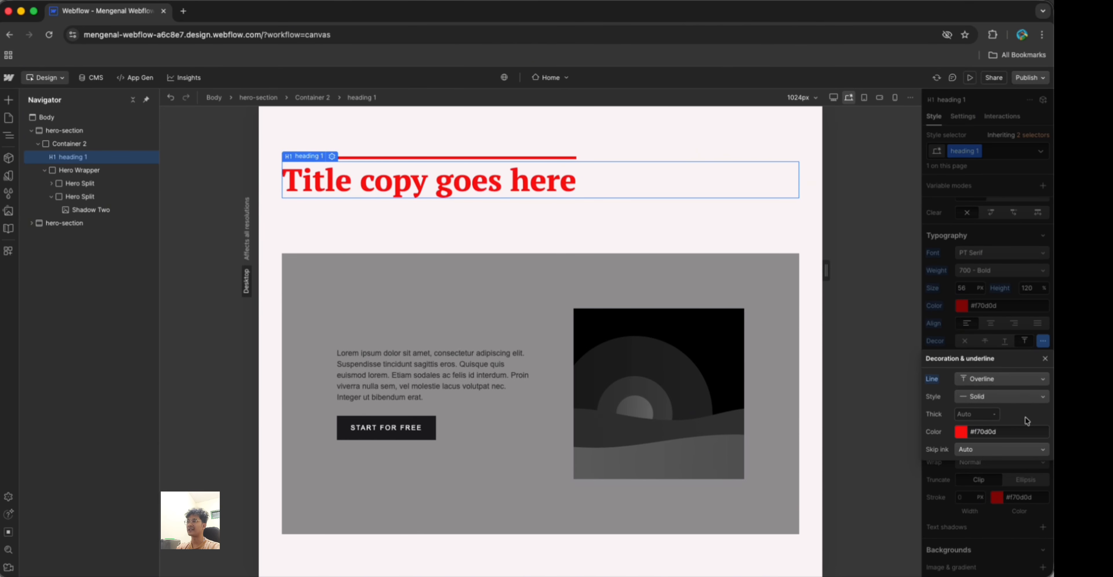
{"action": "left_click", "coordinate": [1044, 342]}
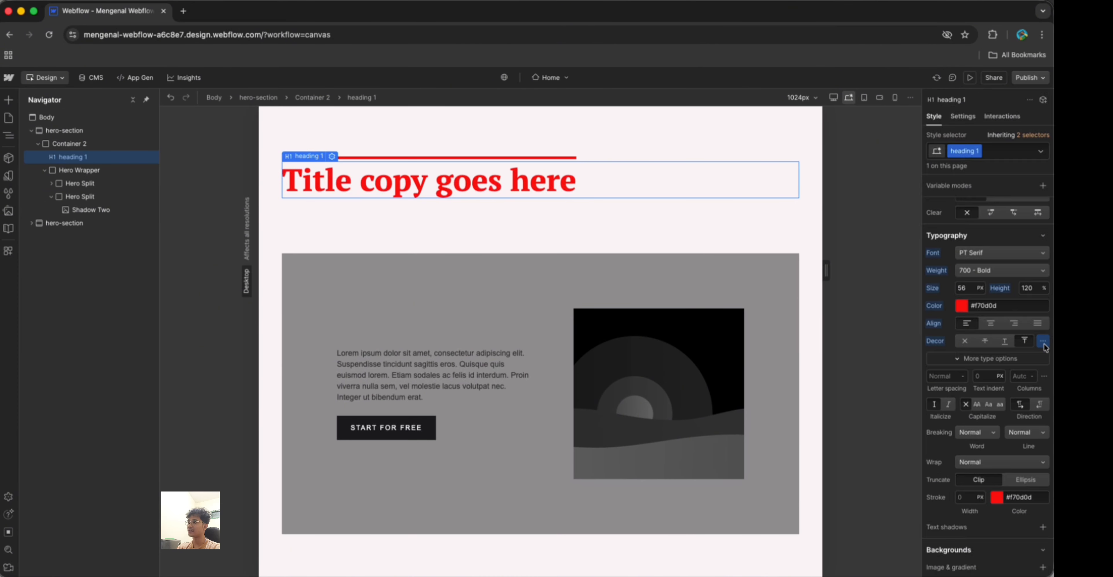
{"action": "left_click", "coordinate": [966, 342]}
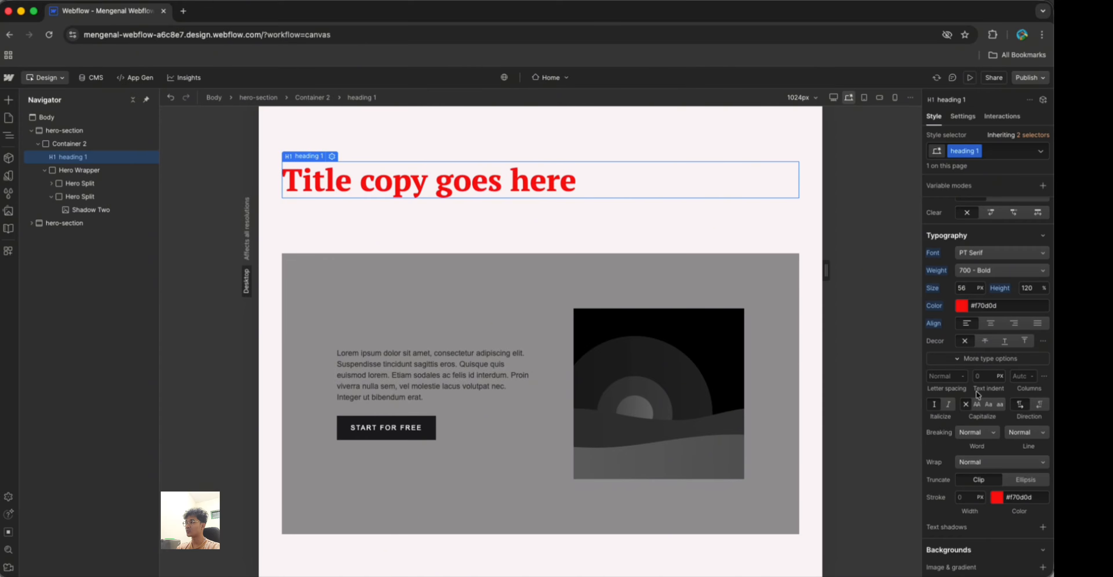
Reset the heading's alignment override and collapse the additional type options
{"action": "left_click", "coordinate": [986, 374]}
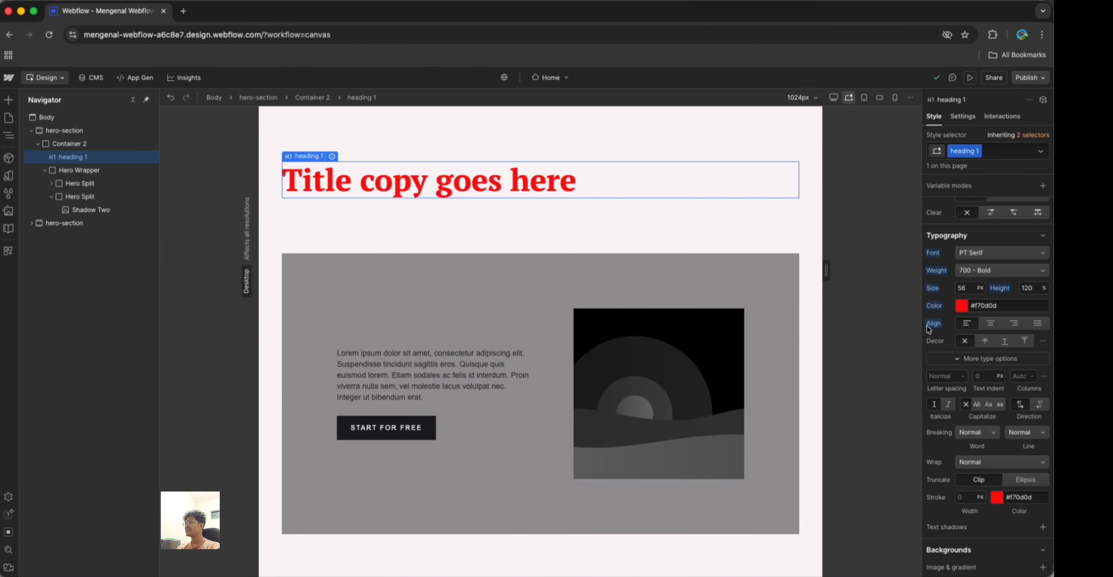
{"action": "left_click", "coordinate": [933, 324]}
{"action": "left_click", "coordinate": [945, 340]}
{"action": "scroll", "coordinate": [946, 341], "scroll_direction": "down", "scroll_amount": 2}
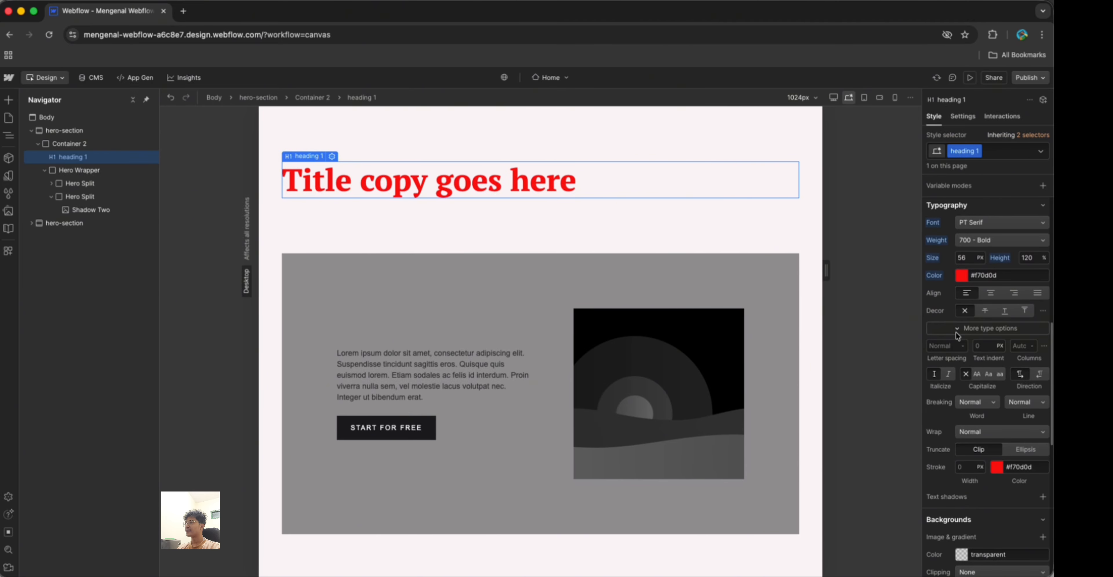
{"action": "left_click", "coordinate": [956, 332]}
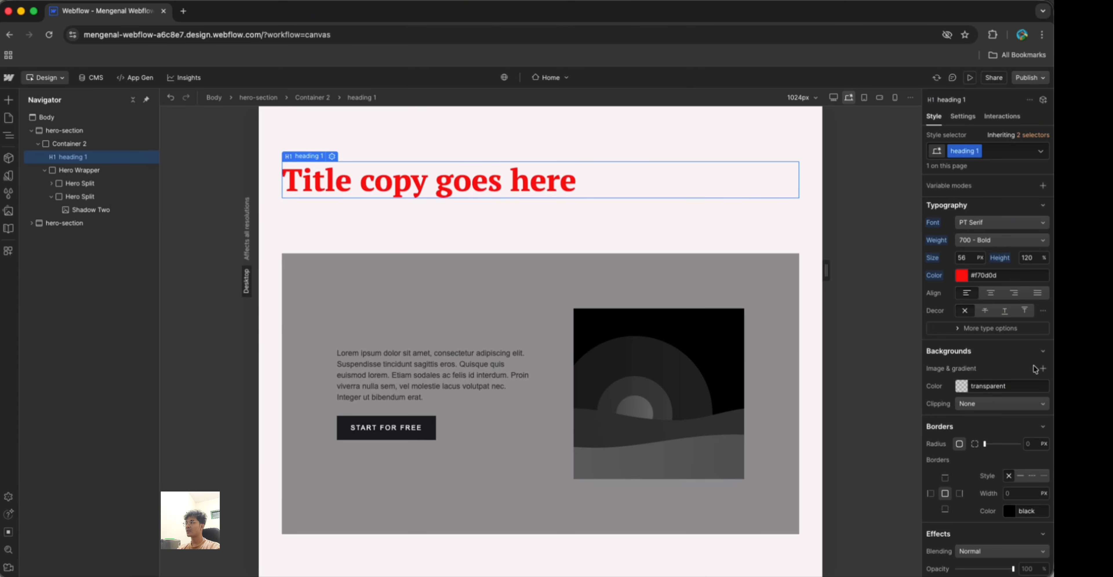
Set the Hero Wrapper's background color to light gray, #f3f3f3
{"action": "left_click", "coordinate": [753, 362]}
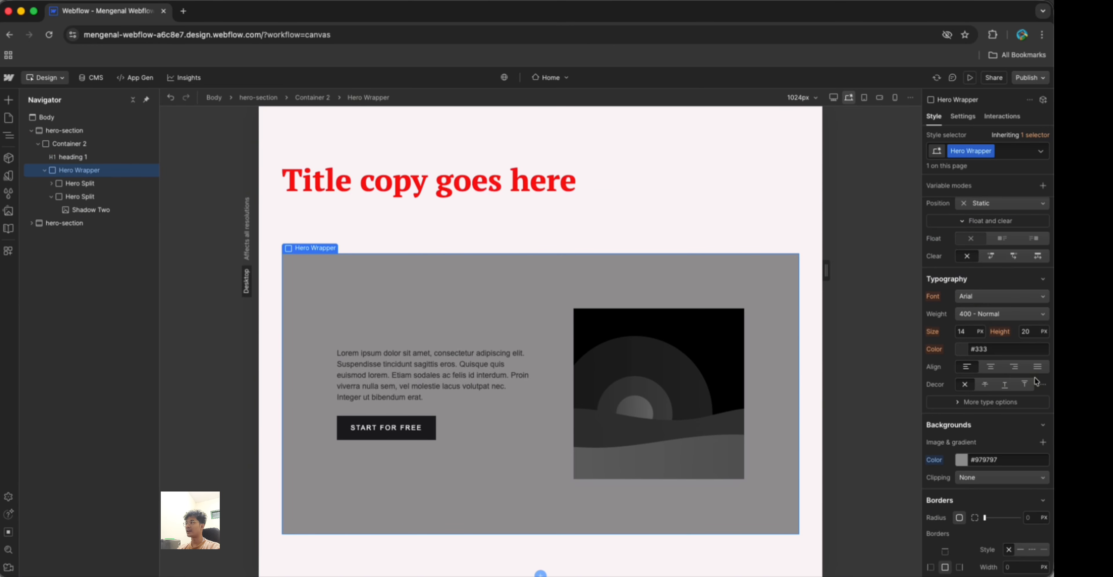
{"action": "scroll", "coordinate": [977, 429], "scroll_direction": "down", "scroll_amount": 3}
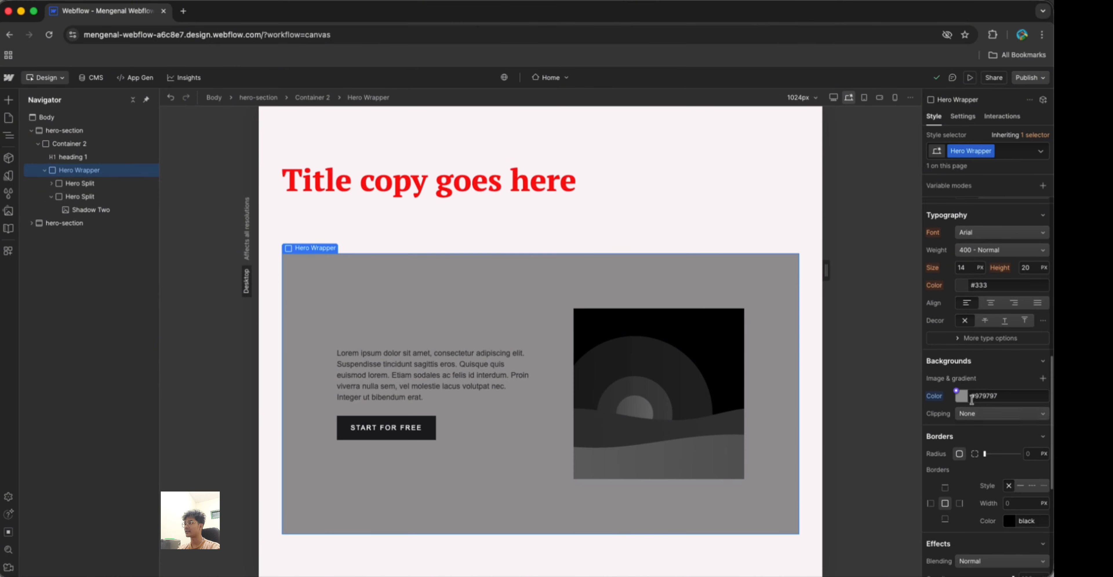
{"action": "left_click", "coordinate": [963, 398]}
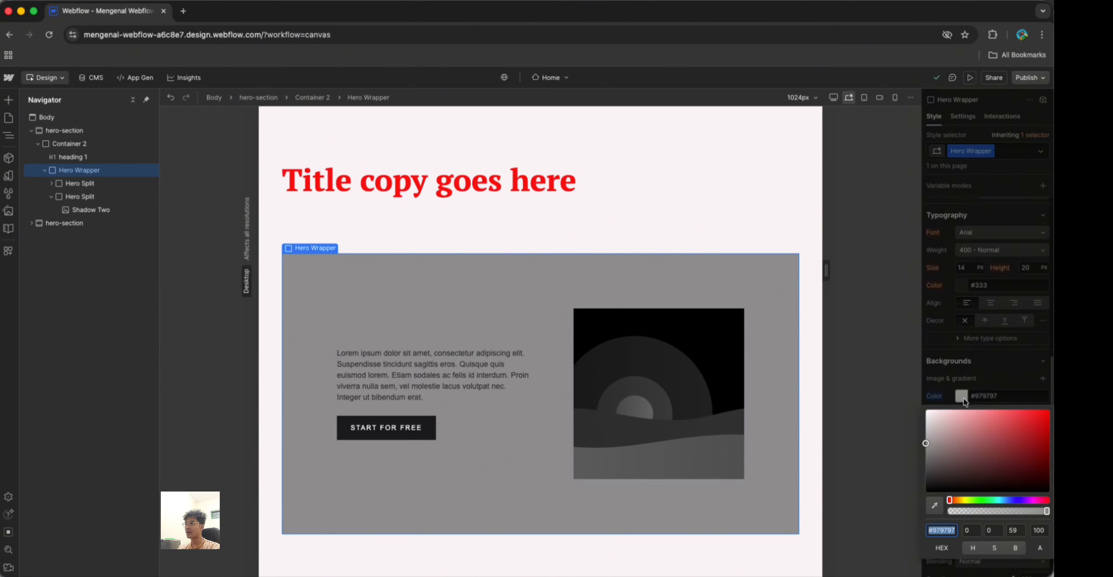
{"action": "left_click_drag", "start_coordinate": [1013, 432], "coordinate": [856, 408]}
{"action": "left_click", "coordinate": [1012, 364]}
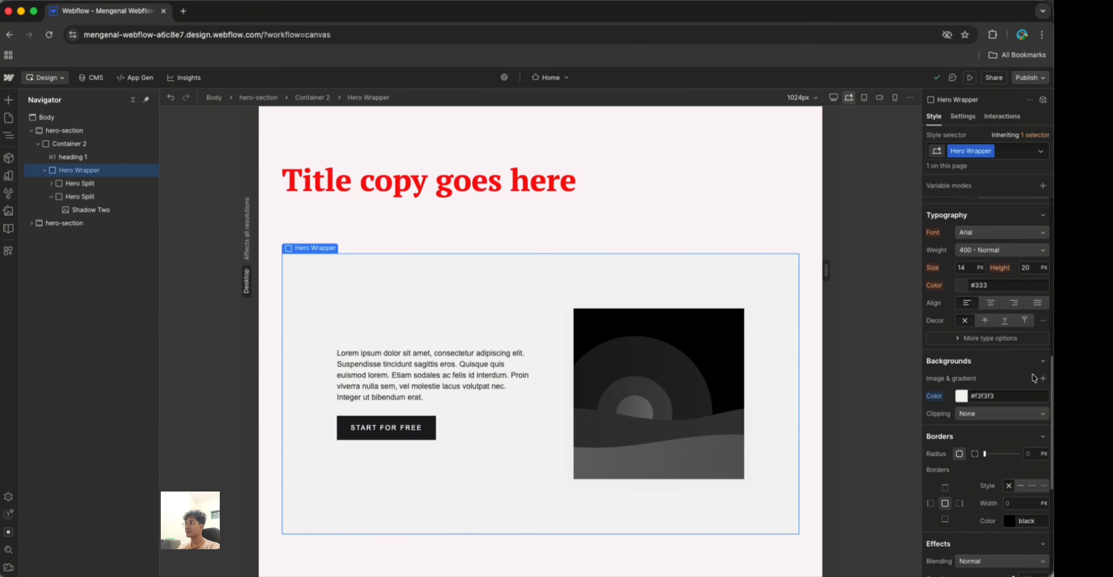
Add a background image layer to the Hero Wrapper and try several anchor positions, ending at 0% left and 50% top
{"action": "left_click", "coordinate": [1043, 379]}
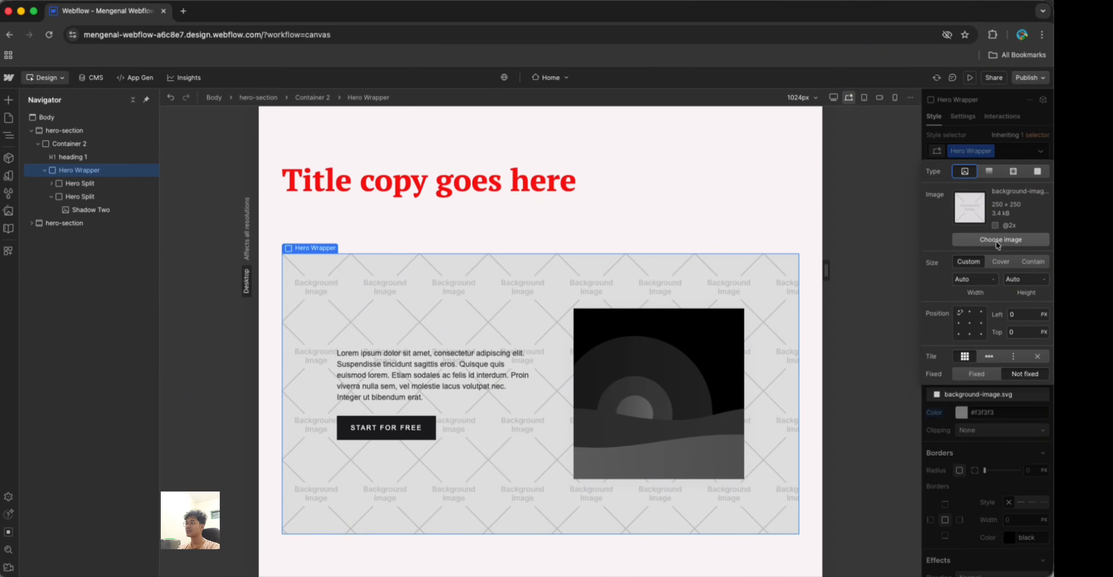
{"action": "left_click", "coordinate": [970, 312]}
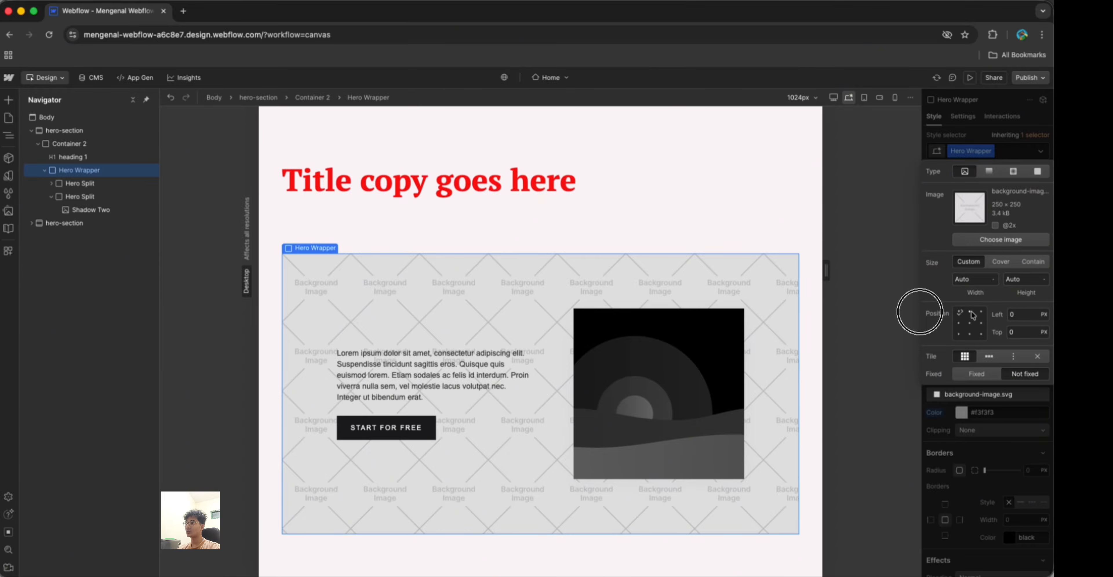
{"action": "left_click", "coordinate": [981, 312]}
{"action": "left_click", "coordinate": [981, 329]}
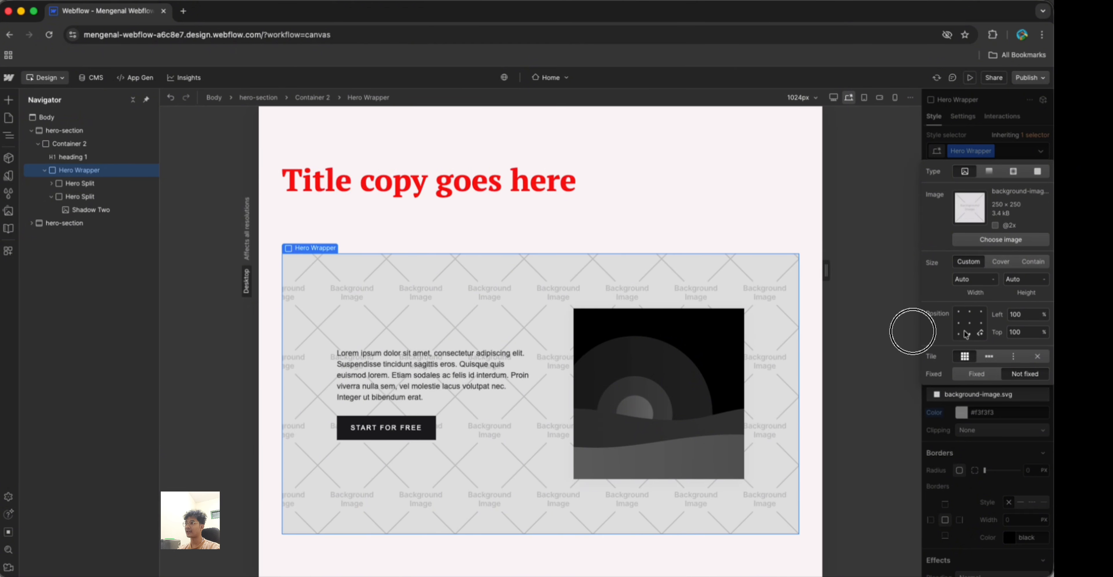
{"action": "left_click", "coordinate": [958, 322]}
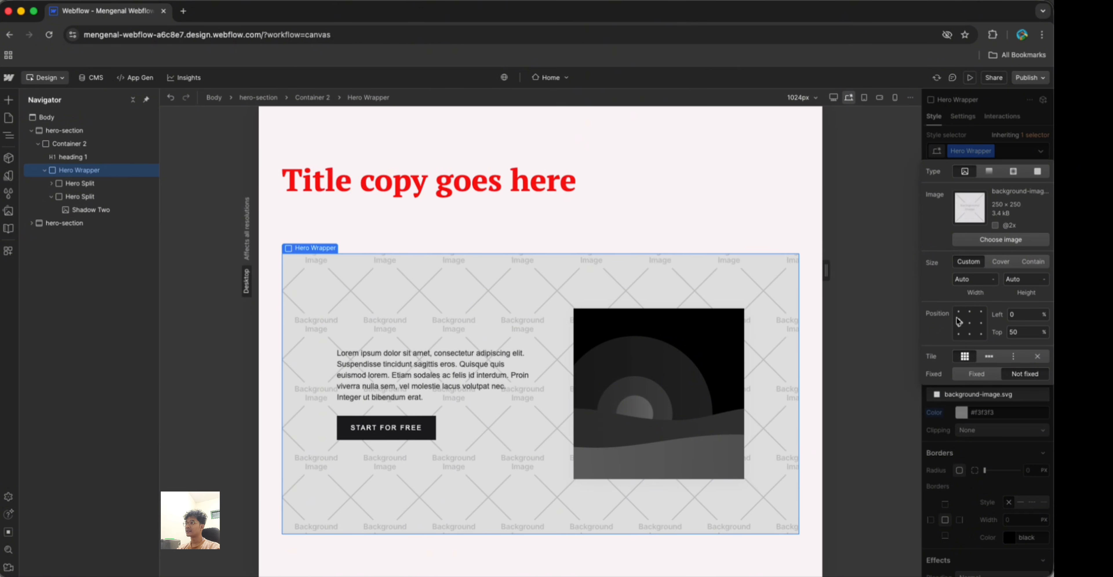
Try the Cover and Contain background sizes, return to Custom, and center the image at 50% left and 50% top
{"action": "left_click", "coordinate": [1007, 265]}
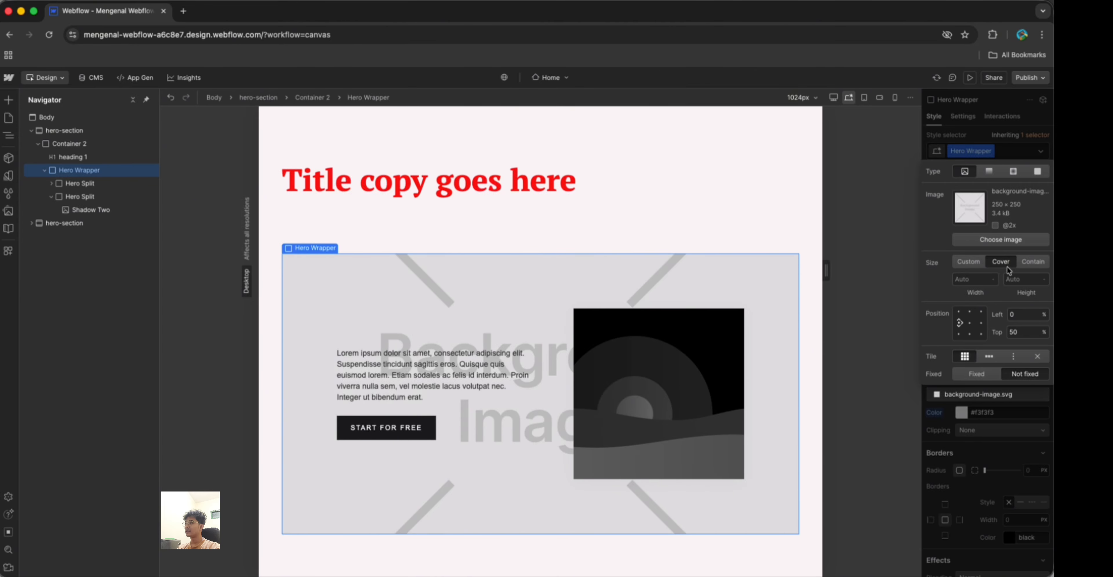
{"action": "left_click", "coordinate": [1032, 262]}
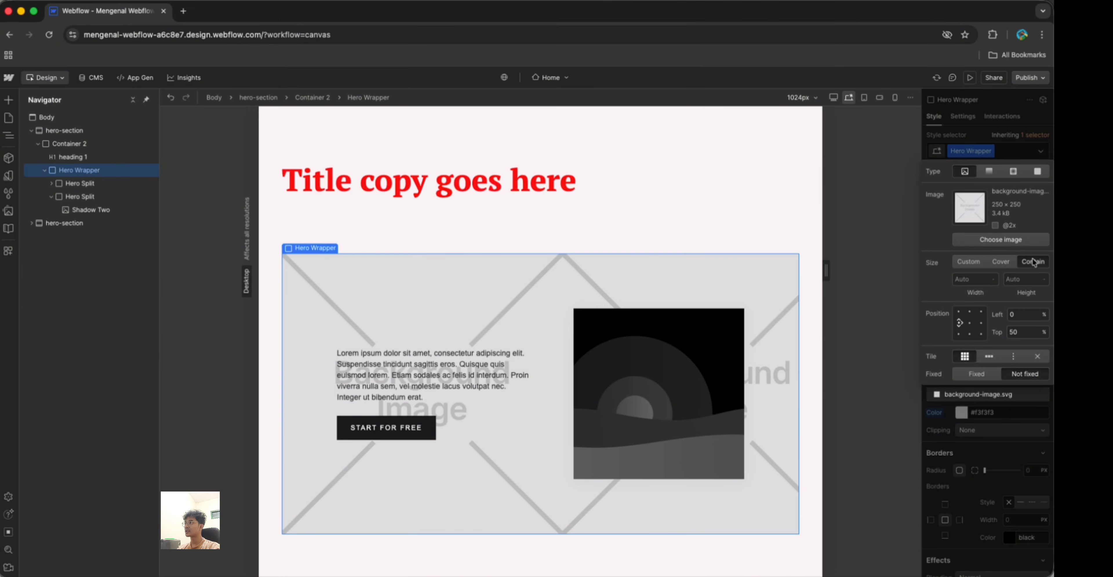
{"action": "left_click", "coordinate": [978, 268]}
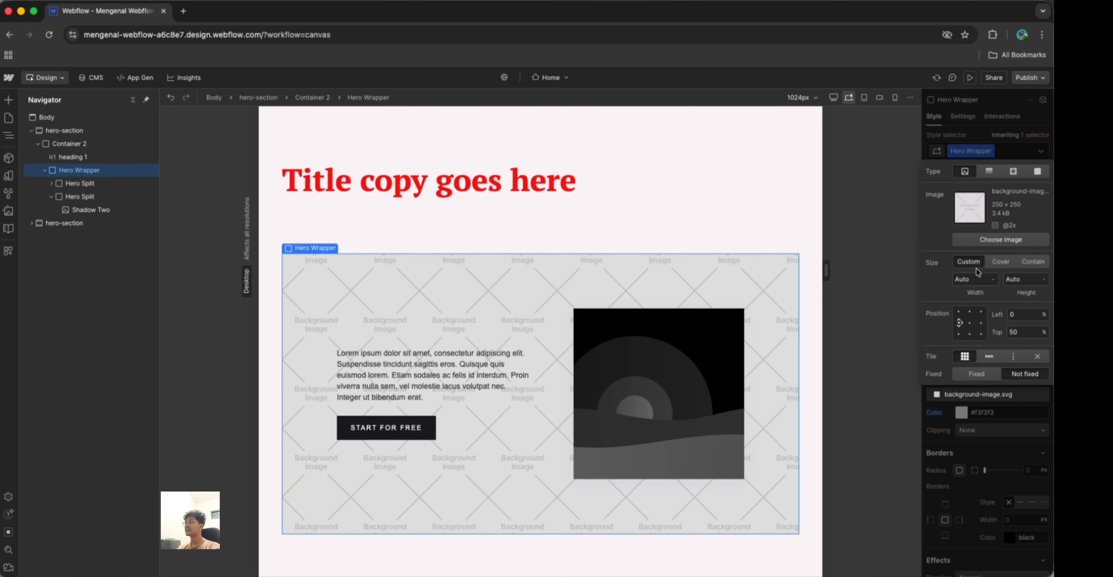
{"action": "left_click", "coordinate": [970, 323]}
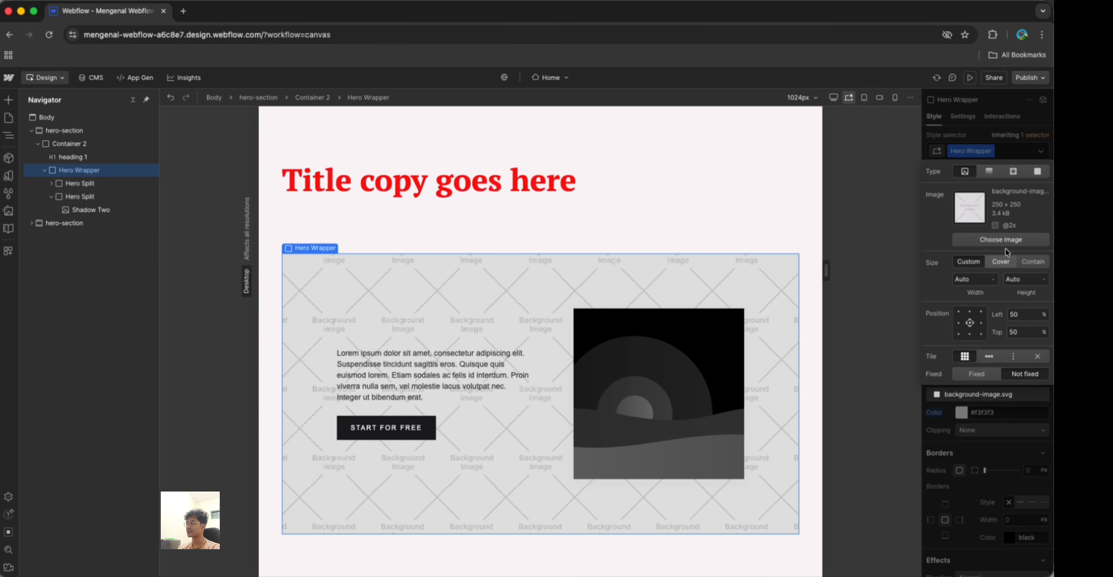
Try linear and radial gradients on the Hero Wrapper's background layer, and switch it to a solid color overlay
{"action": "left_click", "coordinate": [989, 172]}
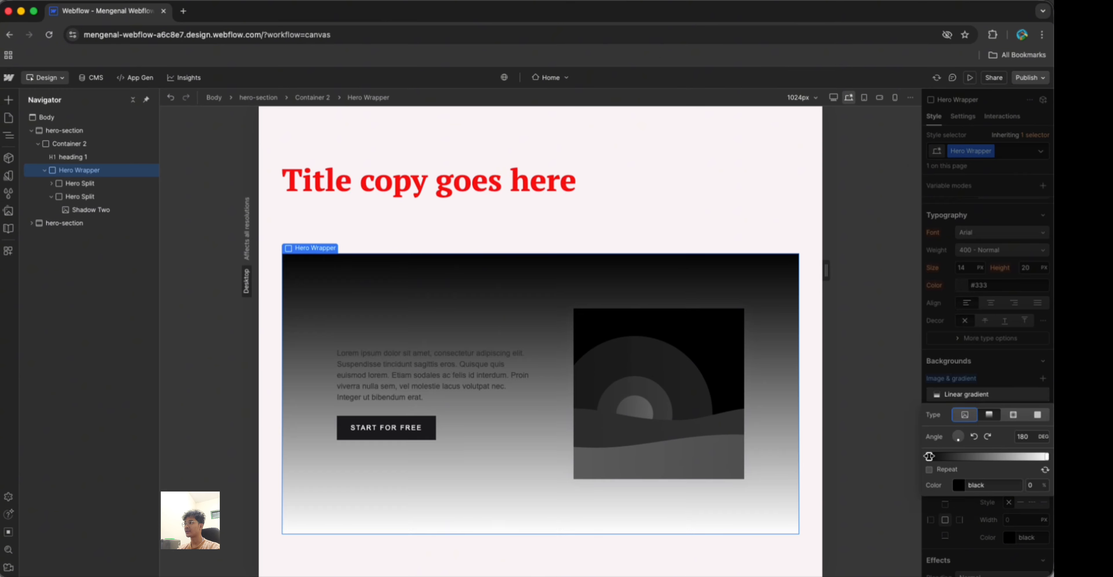
{"action": "mouse_move", "coordinate": [930, 456]}
{"action": "left_mouse_down"}
{"action": "mouse_move", "coordinate": [1009, 457]}
{"action": "mouse_move", "coordinate": [936, 457]}
{"action": "left_mouse_up"}
{"action": "left_click", "coordinate": [1013, 415]}
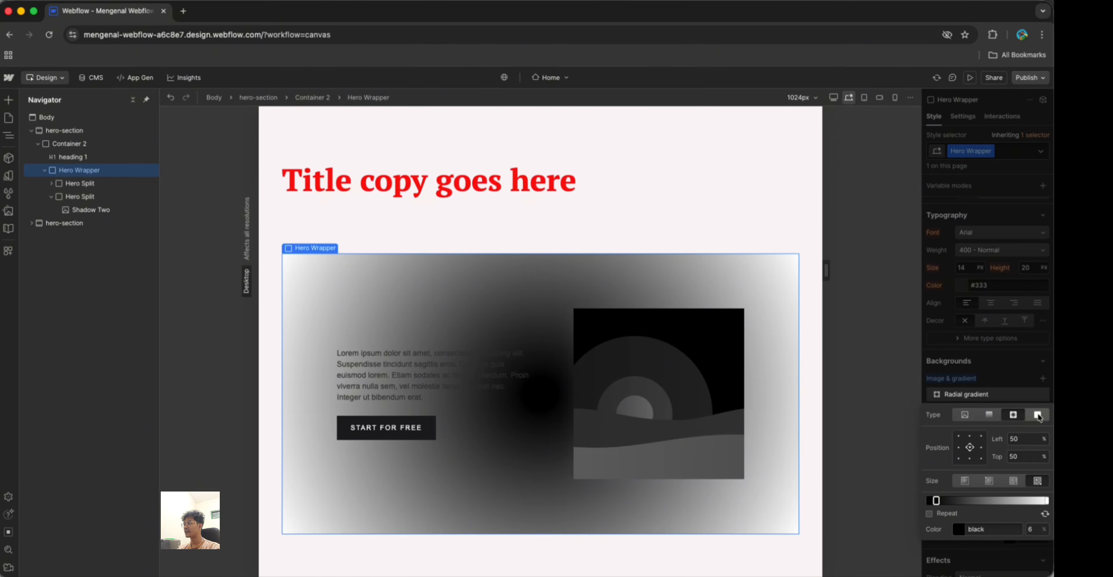
{"action": "left_click", "coordinate": [1037, 416]}
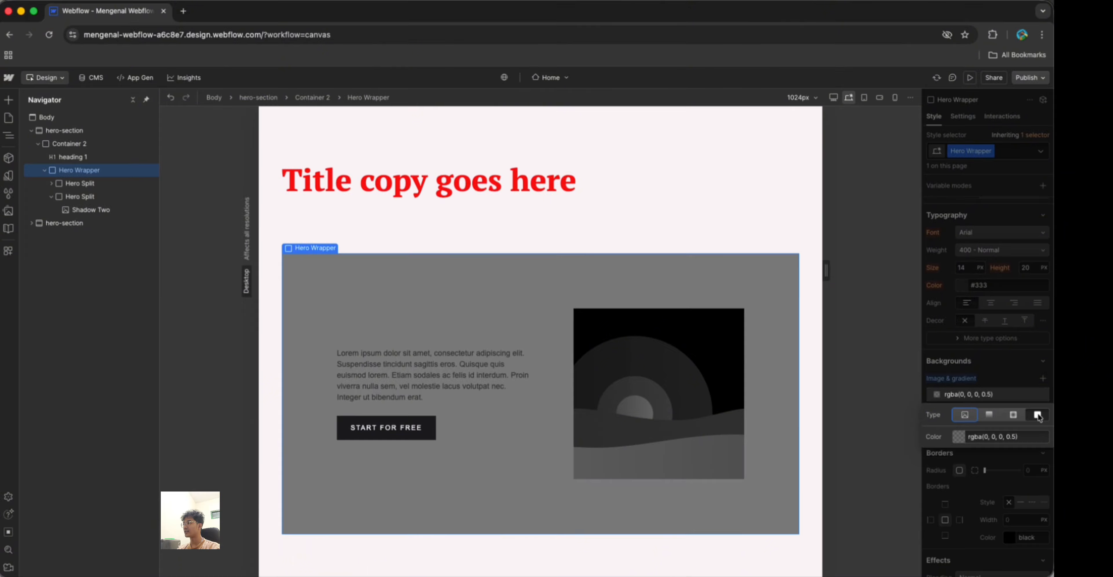
Tint the Hero Wrapper's color overlay semi-transparent red, rgba(228, 23, 23, 0.5)
{"action": "left_click", "coordinate": [959, 436]}
{"action": "left_click_drag", "start_coordinate": [984, 352], "coordinate": [1037, 286]}
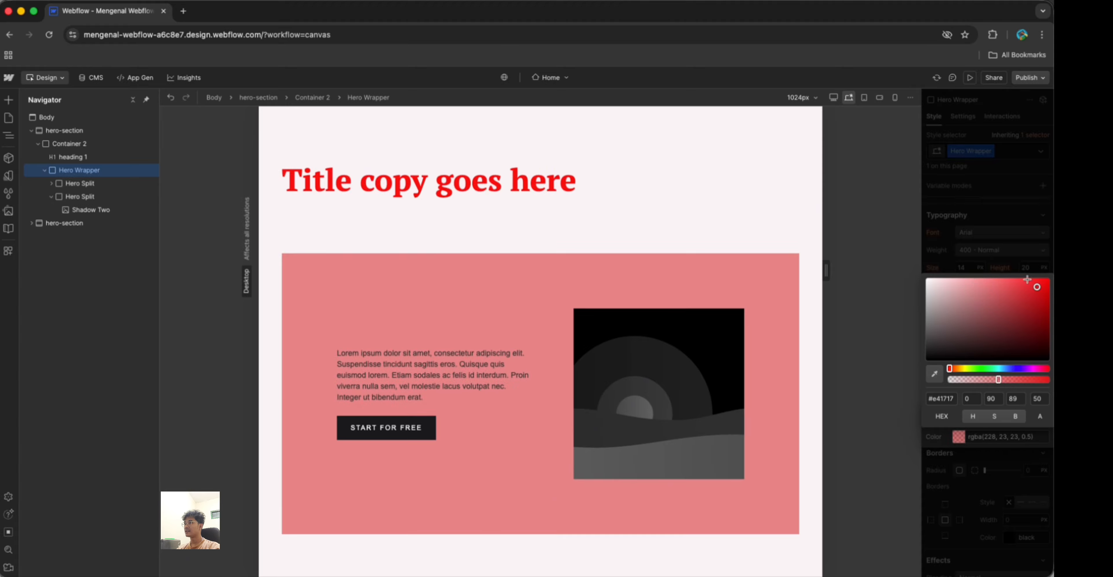
{"action": "left_click", "coordinate": [987, 249]}
{"action": "left_click", "coordinate": [1001, 364]}
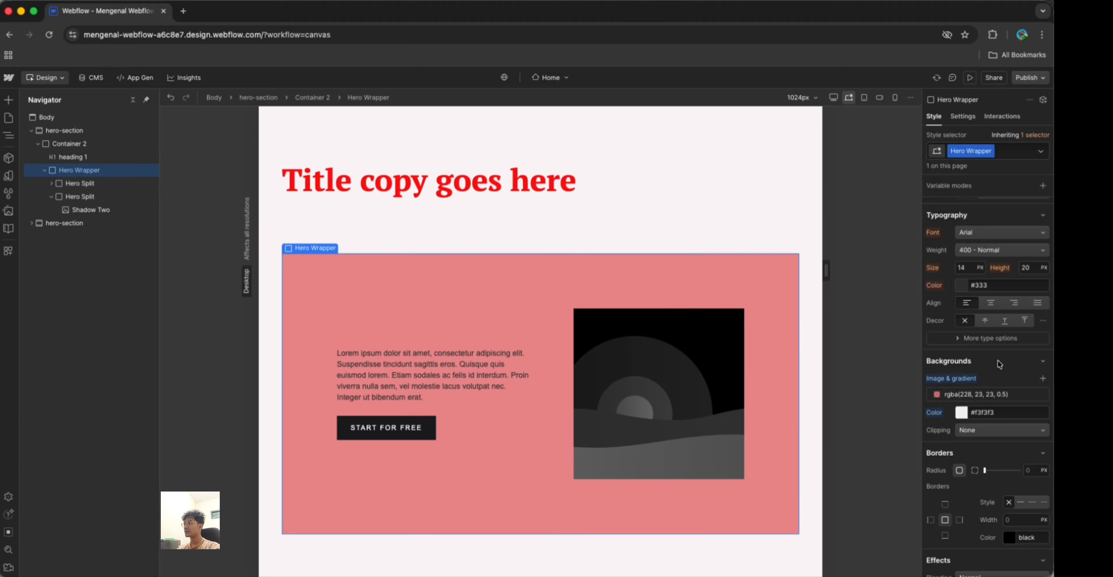
Remove the Hero Wrapper's overlay layer and set its background color to medium gray, #b8b8b8
{"action": "left_click", "coordinate": [1043, 393]}
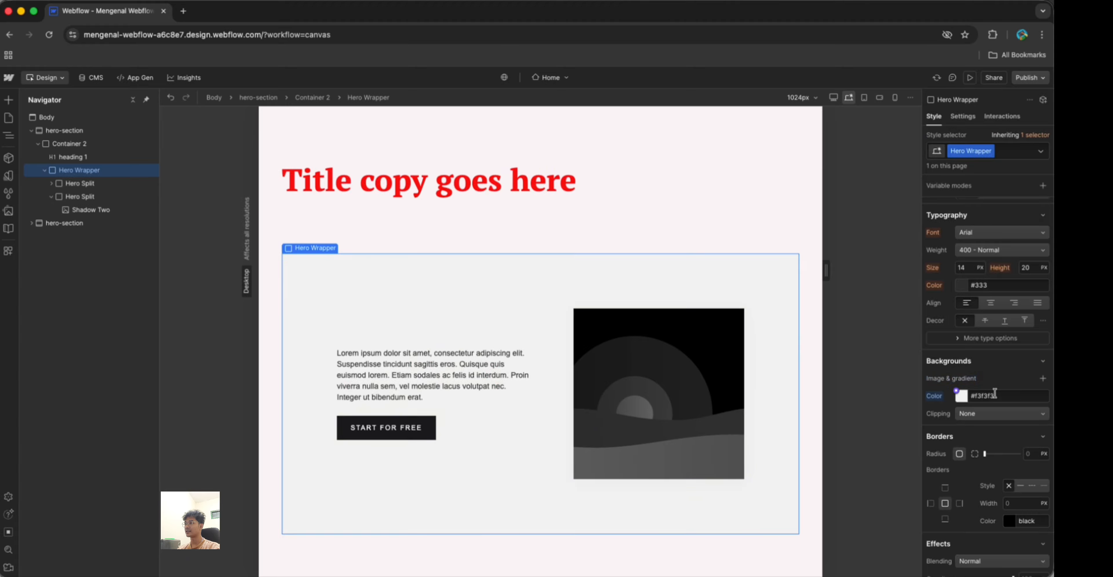
{"action": "left_click", "coordinate": [966, 396]}
{"action": "left_click_drag", "start_coordinate": [967, 428], "coordinate": [910, 414]}
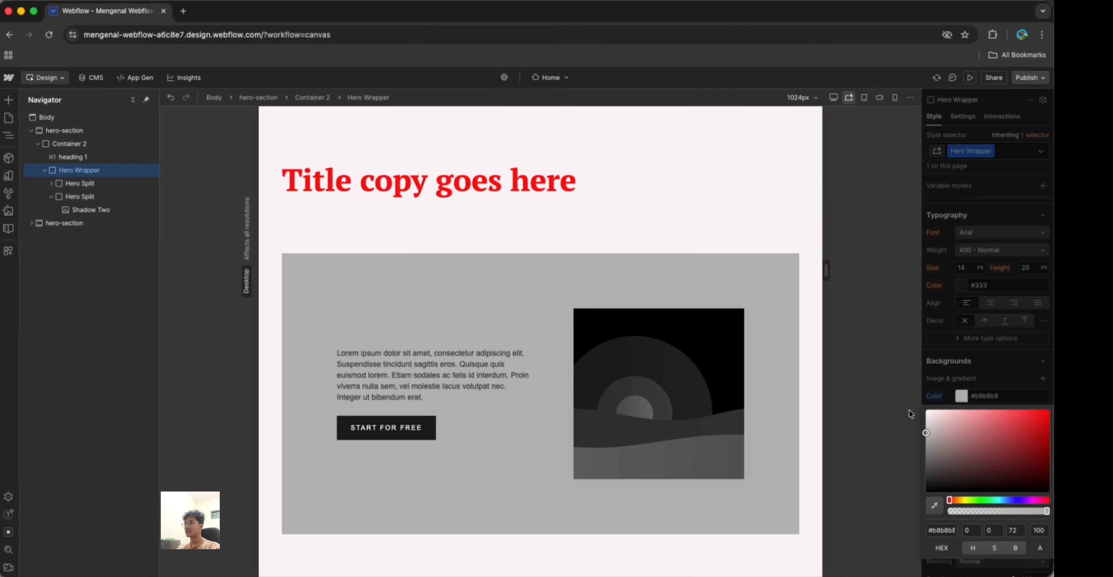
{"action": "left_click", "coordinate": [876, 379]}
{"action": "left_click", "coordinate": [983, 415]}
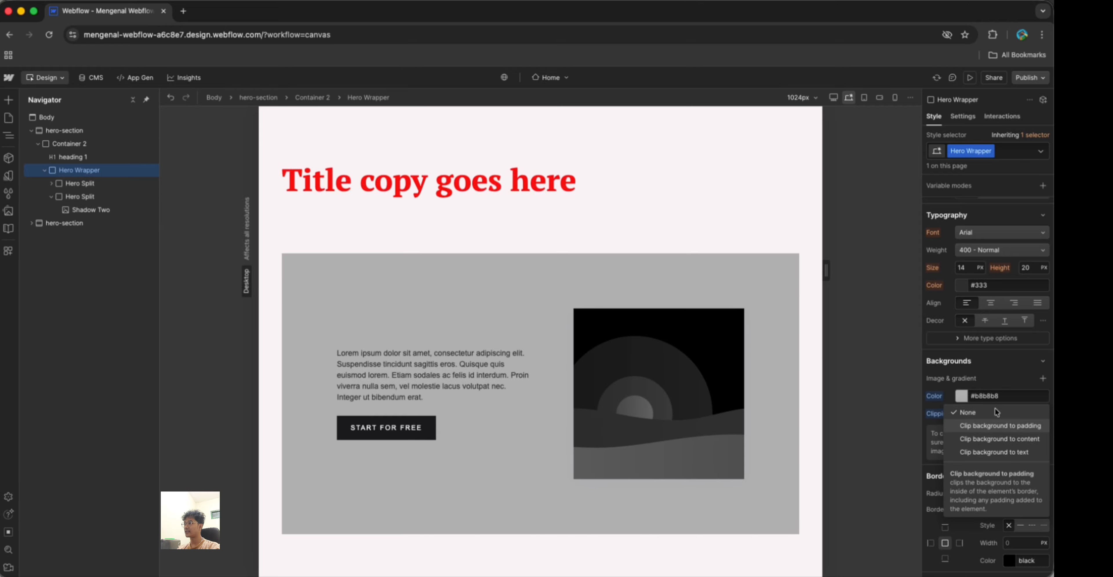
{"action": "left_click", "coordinate": [985, 381]}
Round all of the Hero Wrapper's corners with a 32 px radius, trying a far larger radius and undoing it
{"action": "scroll", "coordinate": [985, 381], "scroll_direction": "down", "scroll_amount": 5}
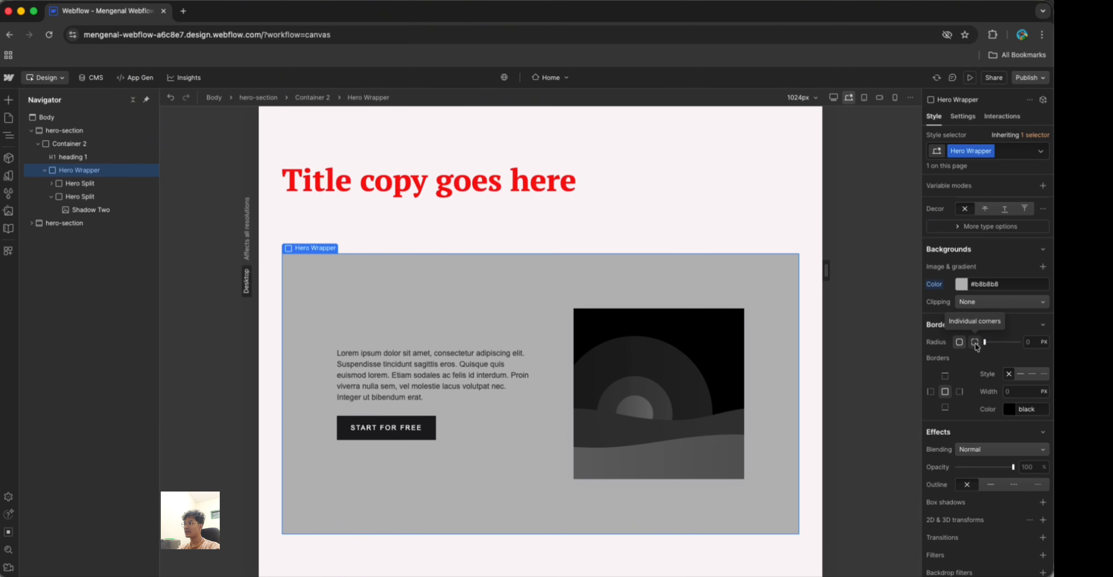
{"action": "left_click", "coordinate": [1032, 342]}
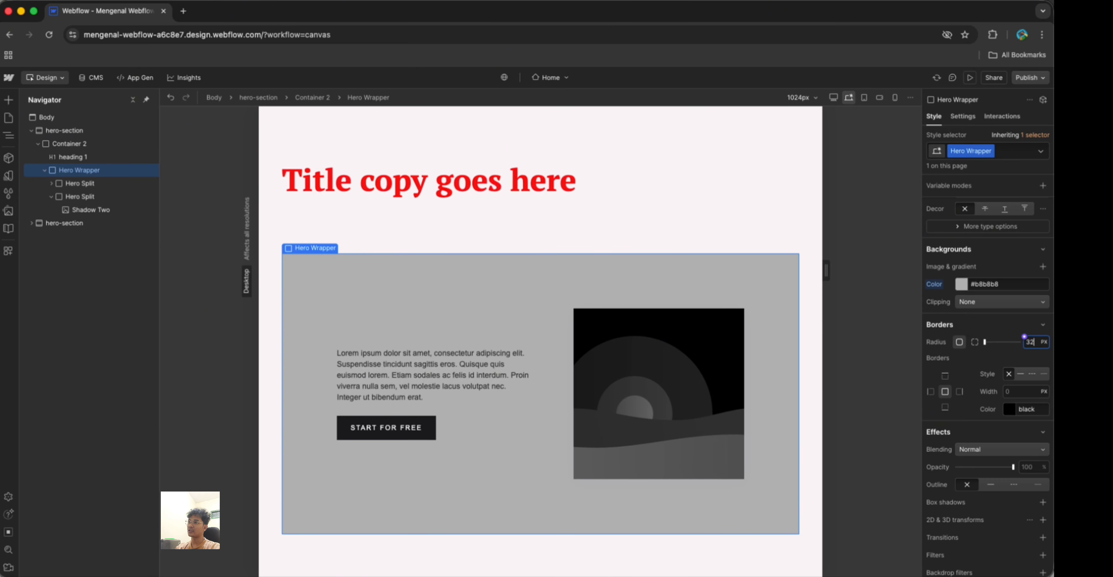
{"action": "key", "text": "Return"}
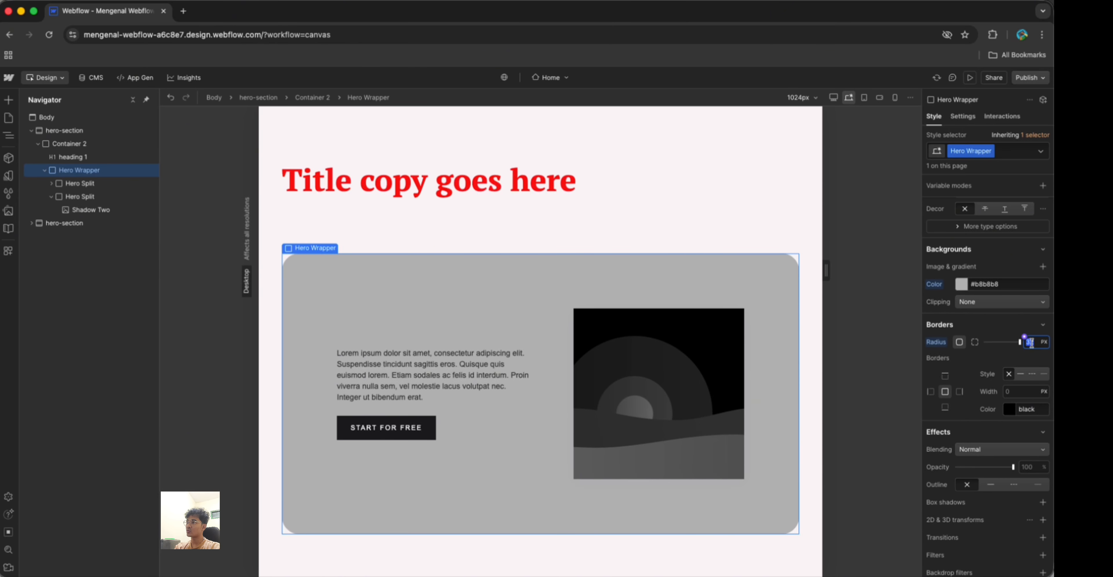
{"action": "key", "text": "Return"}
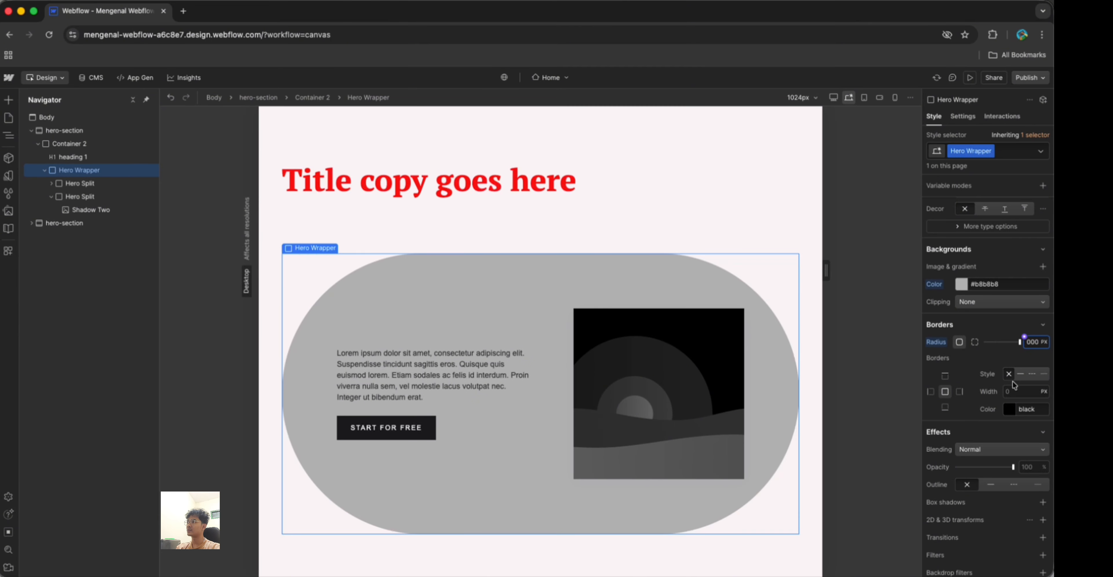
{"action": "key", "text": "super+z"}
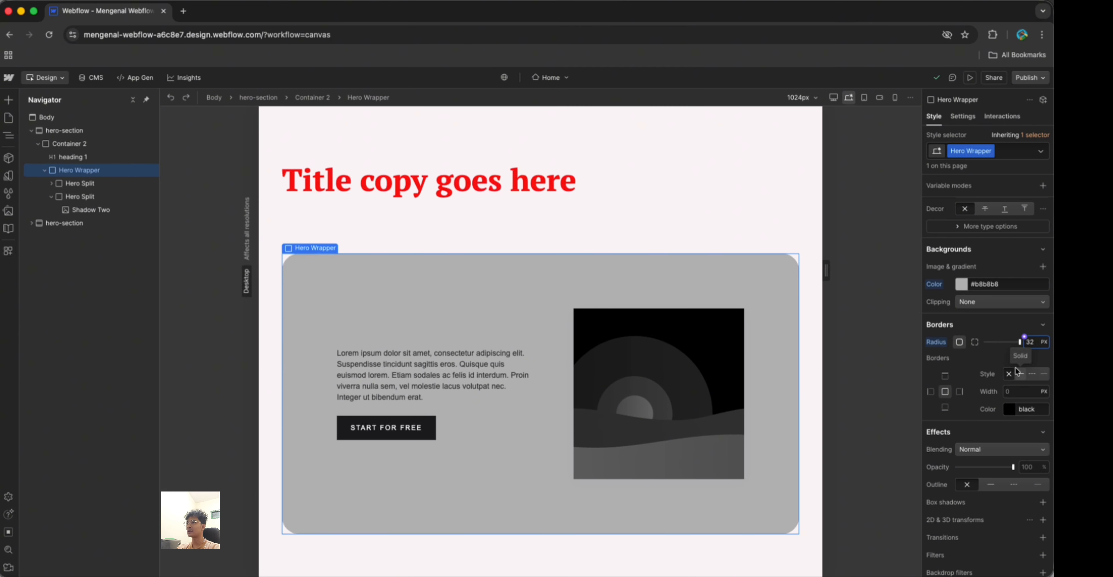
Give the Hero Wrapper a solid 20 px border on all sides in dark gray, #4b4b4b
{"action": "scroll", "coordinate": [982, 425], "scroll_direction": "down", "scroll_amount": 3}
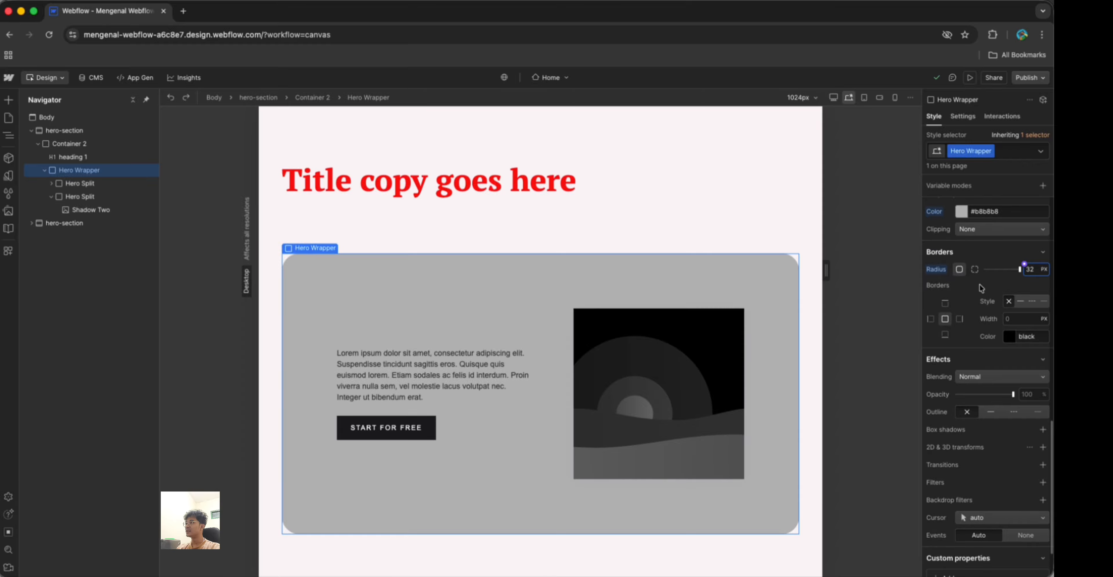
{"action": "left_click", "coordinate": [1021, 301]}
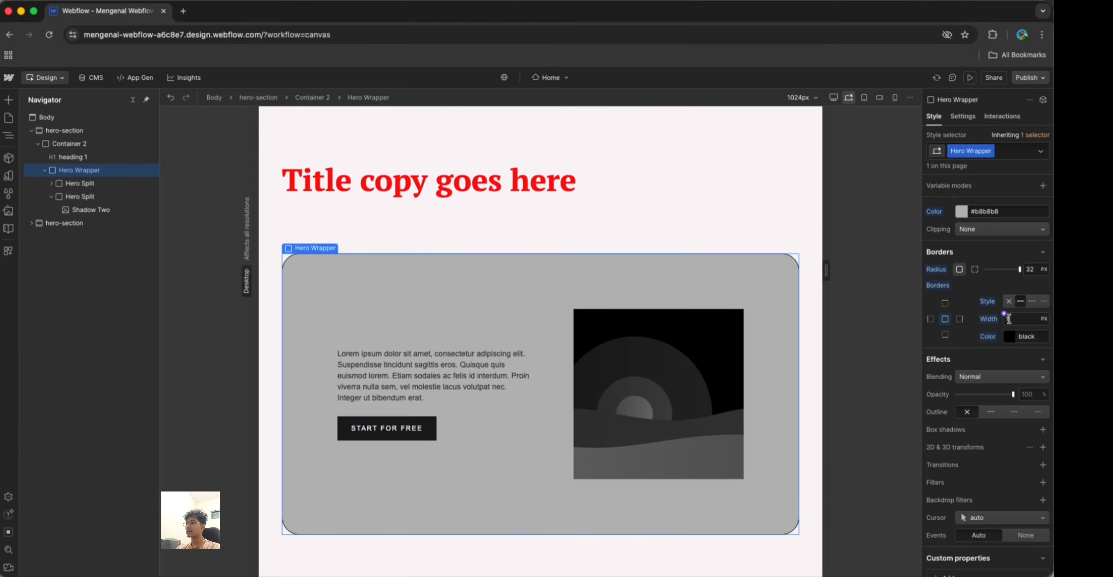
{"action": "left_click", "coordinate": [1019, 319]}
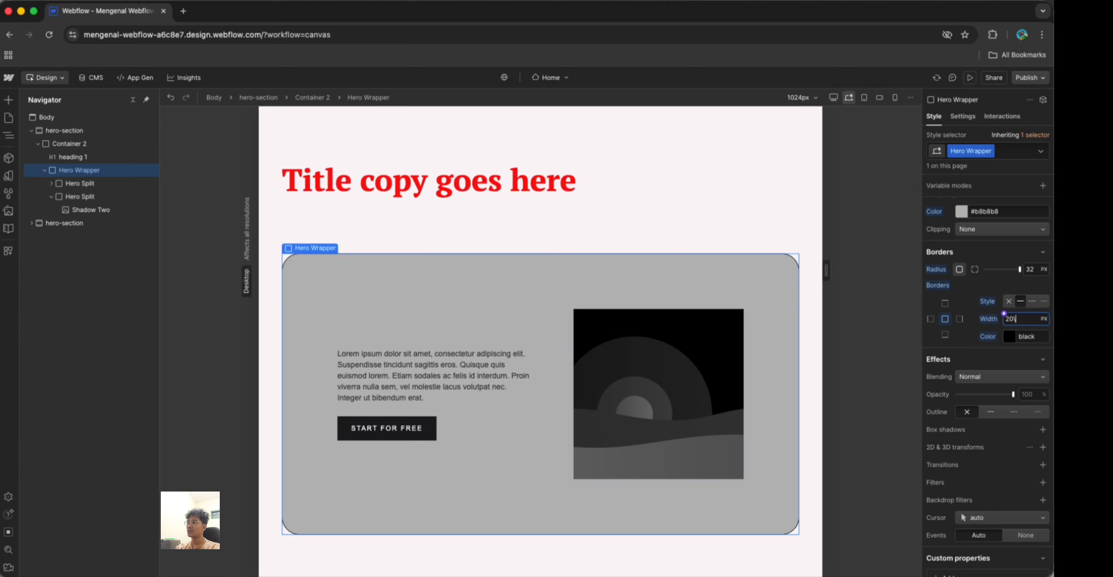
{"action": "key", "text": "Return"}
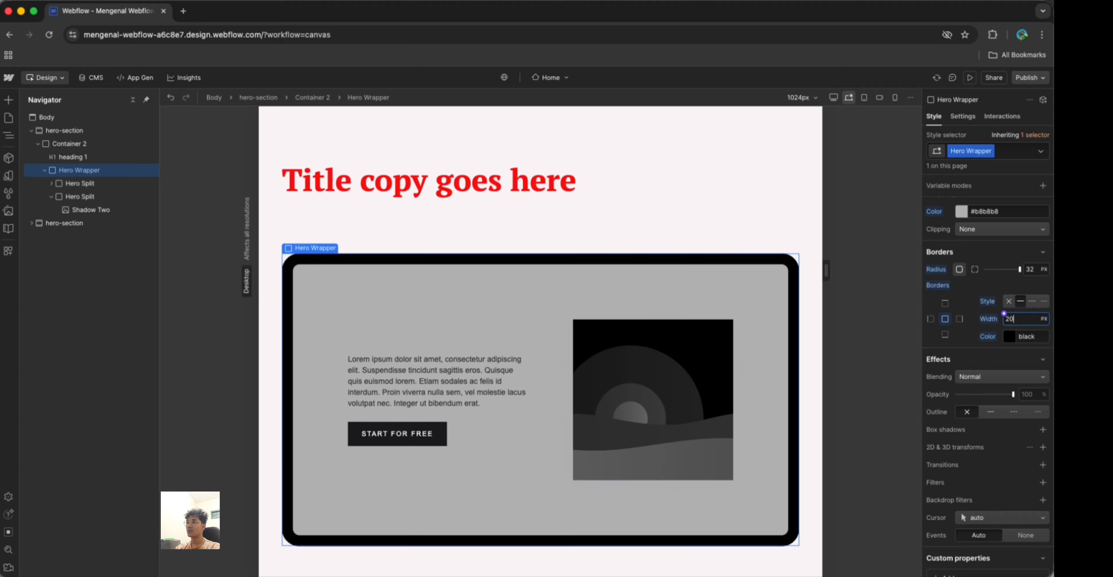
{"action": "left_click", "coordinate": [1009, 337]}
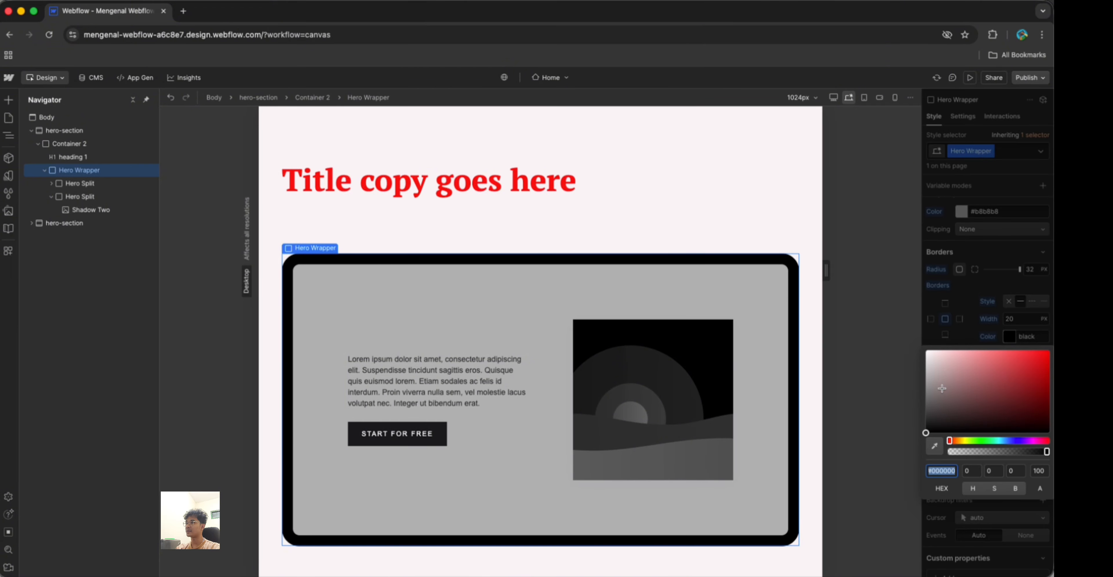
{"action": "left_click_drag", "start_coordinate": [938, 390], "coordinate": [910, 414]}
{"action": "left_click", "coordinate": [935, 330]}
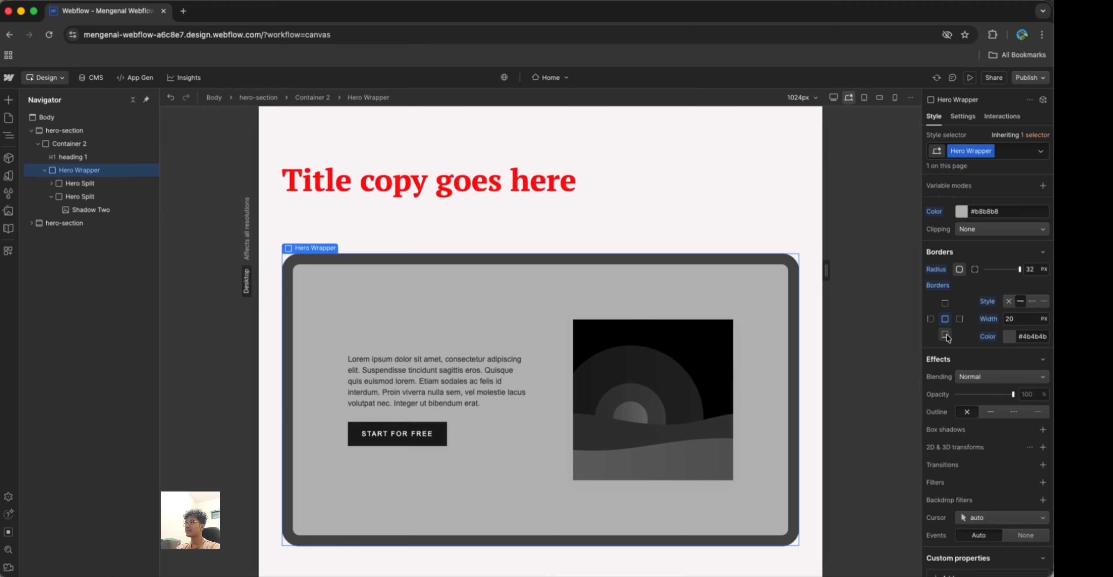
Reset the style, width and color of the Hero Wrapper's bottom border
{"action": "left_click", "coordinate": [994, 321]}
{"action": "left_click", "coordinate": [992, 332]}
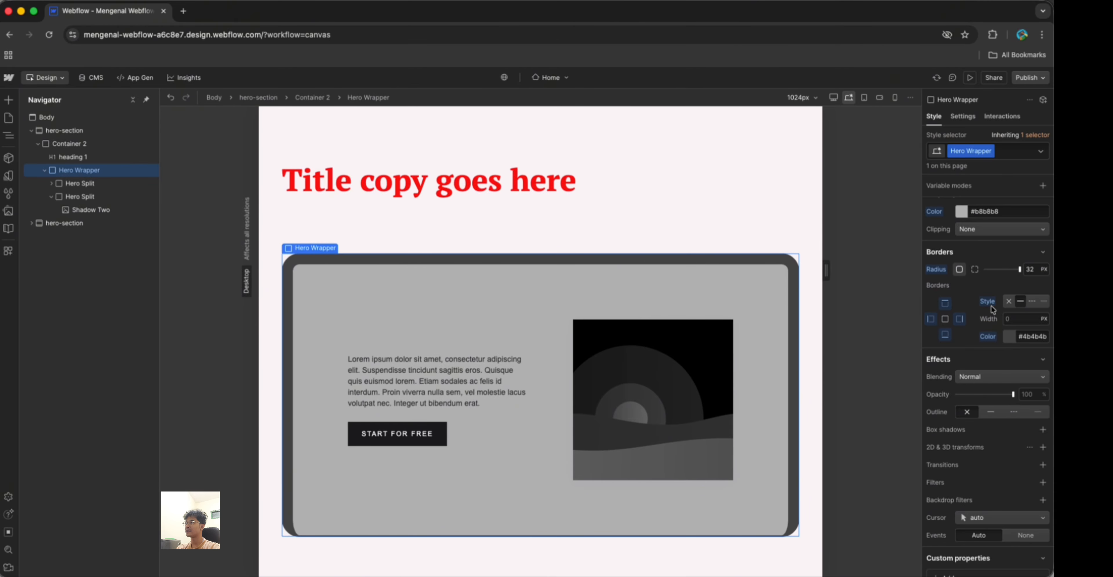
{"action": "left_click", "coordinate": [992, 305]}
{"action": "left_click", "coordinate": [988, 319]}
{"action": "left_click", "coordinate": [988, 336]}
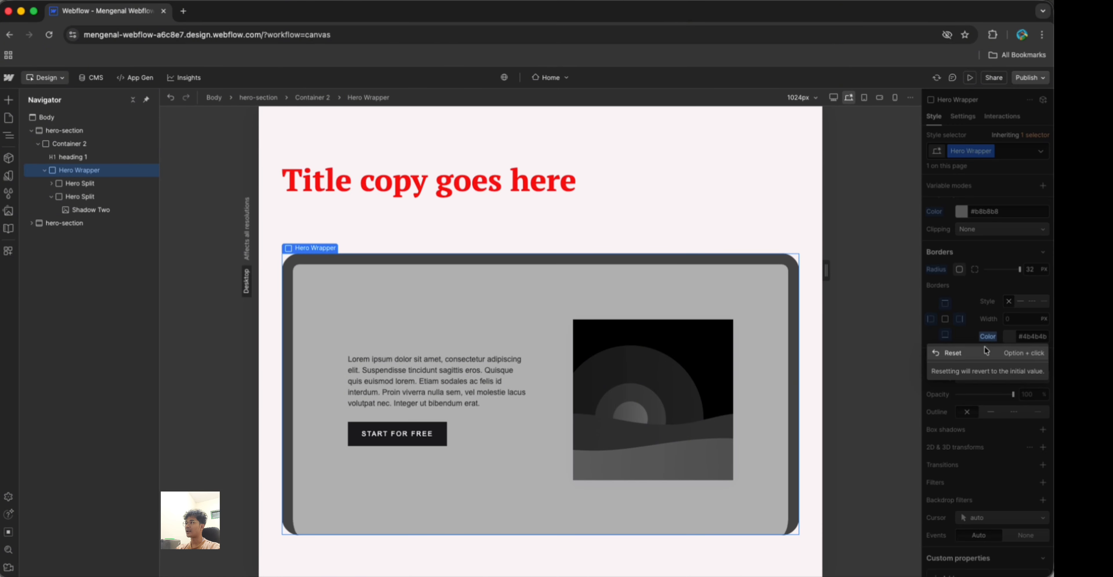
{"action": "left_click", "coordinate": [985, 354]}
{"action": "left_click", "coordinate": [937, 272]}
{"action": "left_click", "coordinate": [977, 272]}
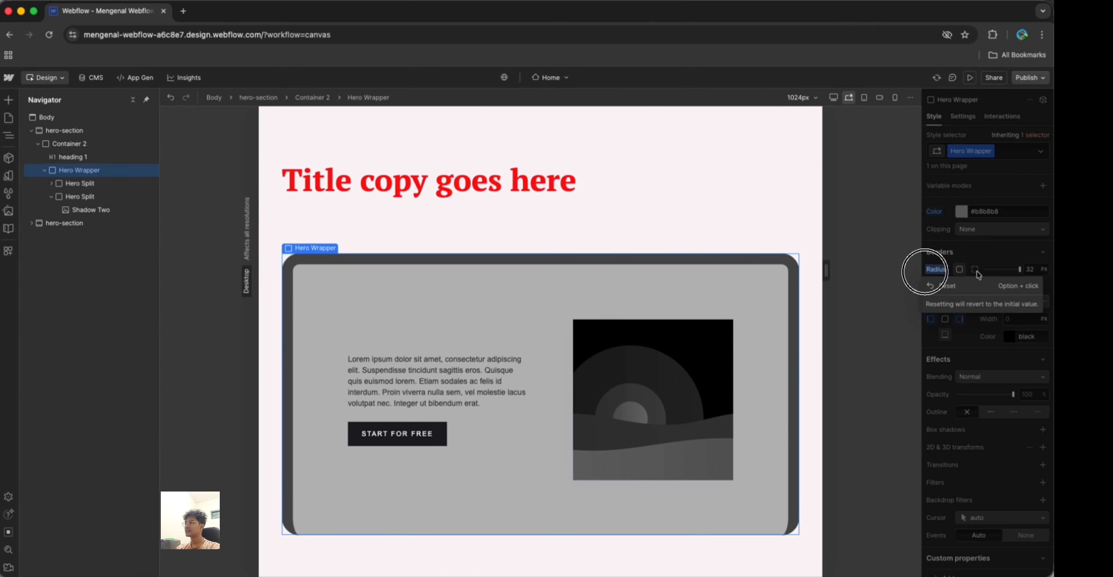
Reset the style, width and color of the Hero Wrapper's top border
{"action": "left_click", "coordinate": [962, 318]}
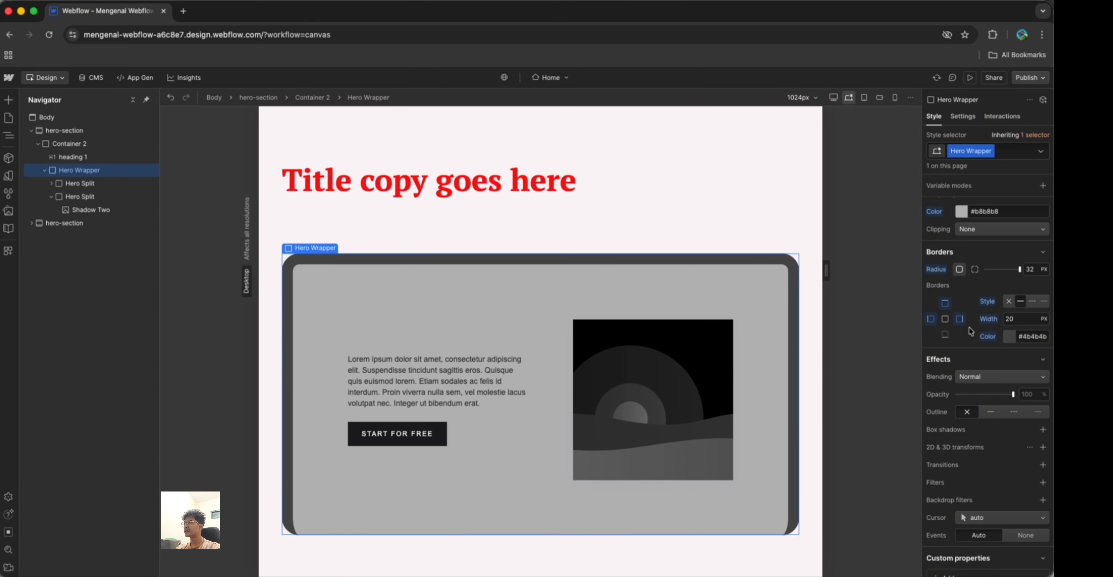
{"action": "left_click", "coordinate": [946, 308]}
{"action": "left_click", "coordinate": [988, 303]}
{"action": "left_click", "coordinate": [980, 315]}
{"action": "left_click", "coordinate": [989, 322]}
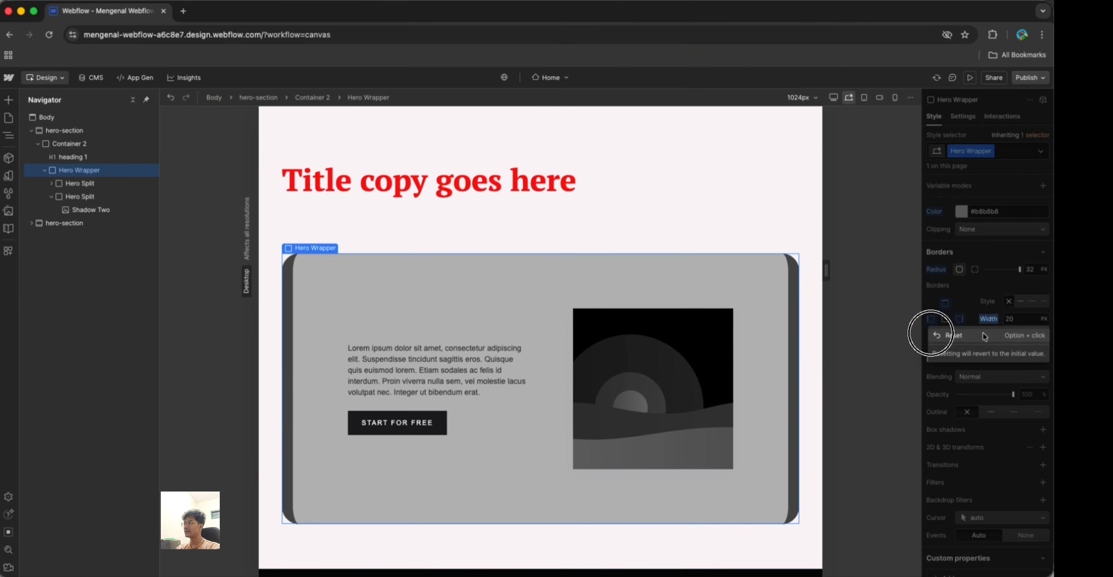
{"action": "left_click", "coordinate": [983, 334]}
{"action": "left_click", "coordinate": [988, 337]}
{"action": "left_click", "coordinate": [980, 353]}
Reset the style, width and color of the Hero Wrapper's left border
{"action": "left_click", "coordinate": [932, 321]}
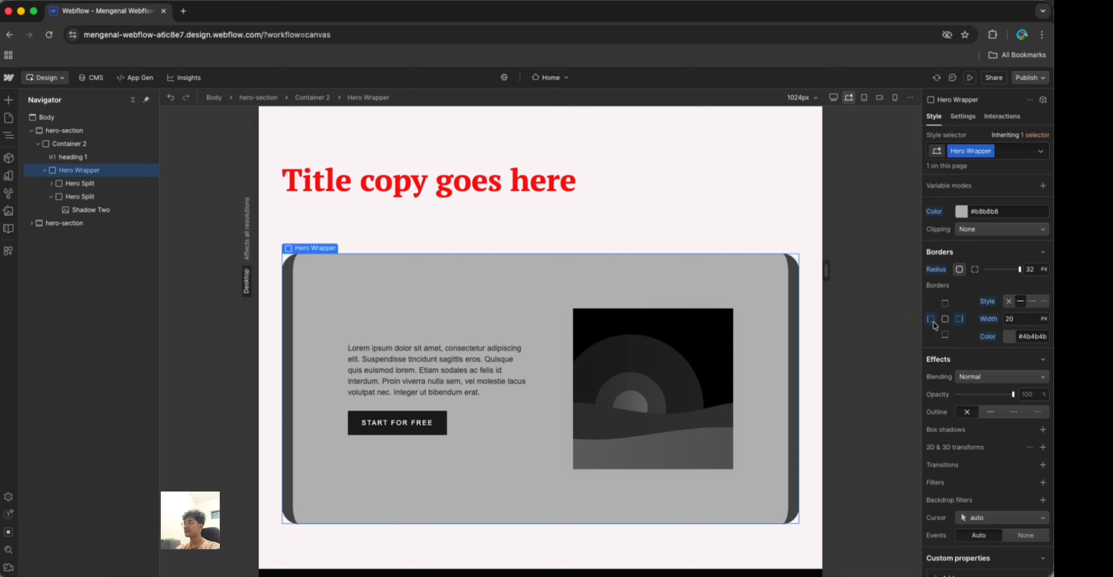
{"action": "left_click", "coordinate": [987, 301]}
{"action": "left_click", "coordinate": [986, 318]}
{"action": "left_click", "coordinate": [988, 318]}
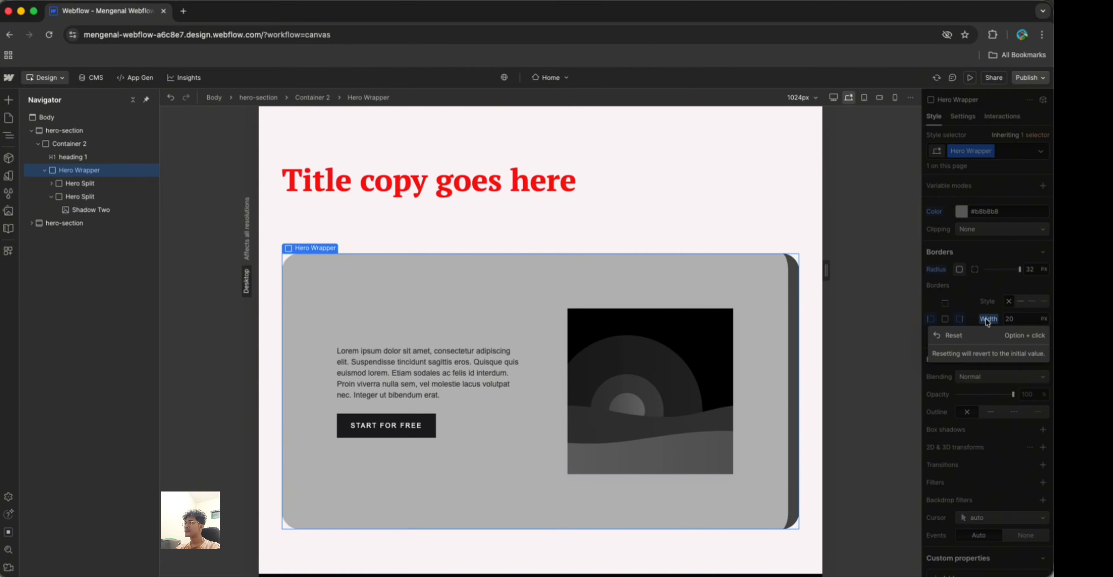
{"action": "left_click", "coordinate": [983, 331]}
{"action": "left_click", "coordinate": [988, 337]}
{"action": "left_click", "coordinate": [988, 350]}
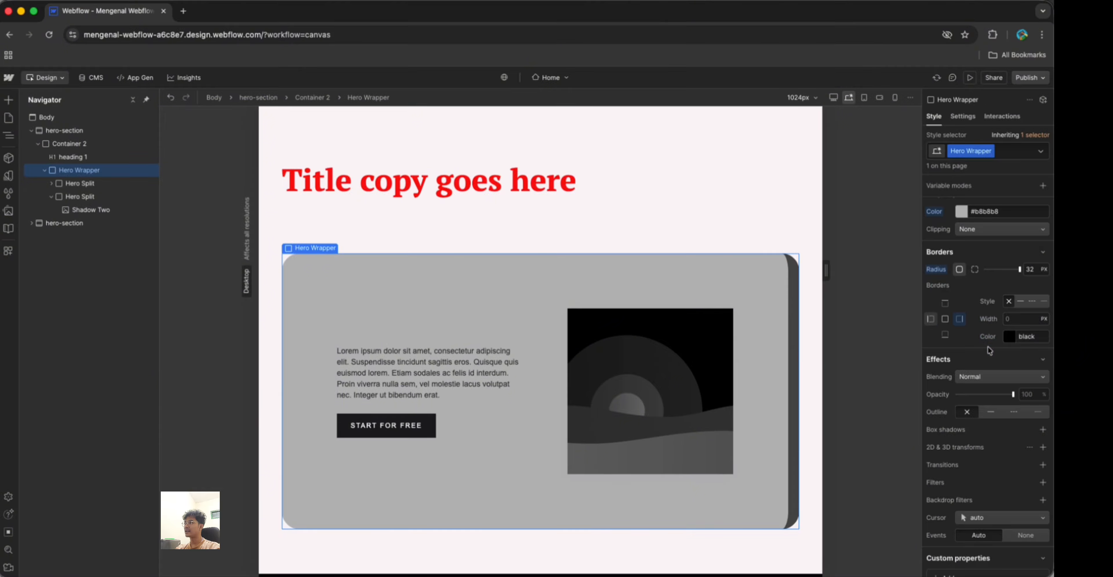
Set the Hero Wrapper's right border to 5 px wide and bright red, and deselect the wrapper
{"action": "left_click", "coordinate": [962, 320]}
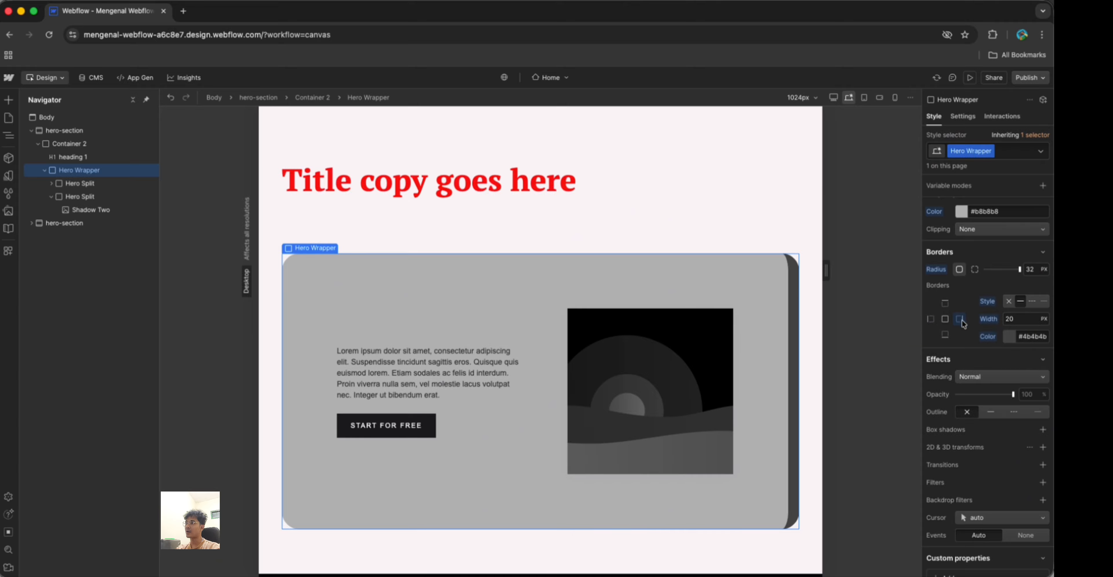
{"action": "left_click", "coordinate": [947, 334]}
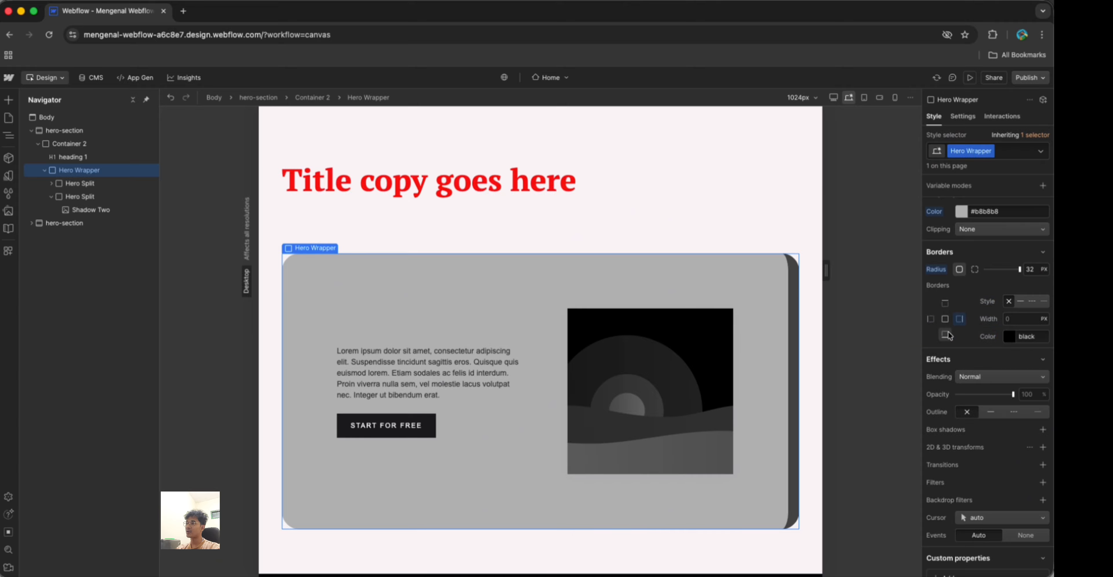
{"action": "left_click", "coordinate": [942, 307]}
{"action": "left_click", "coordinate": [960, 320]}
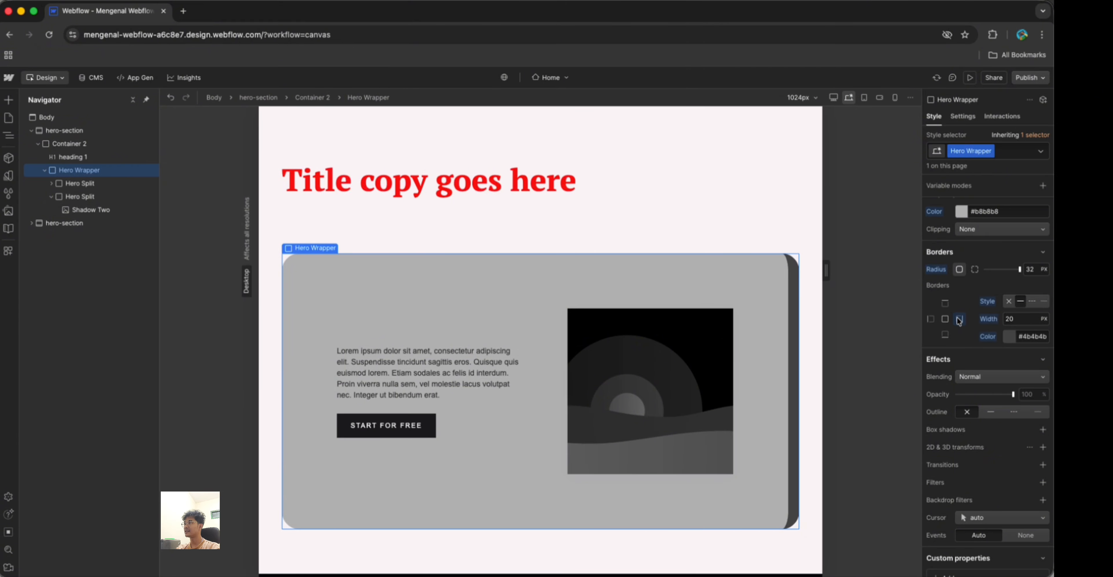
{"action": "left_click", "coordinate": [1016, 318]}
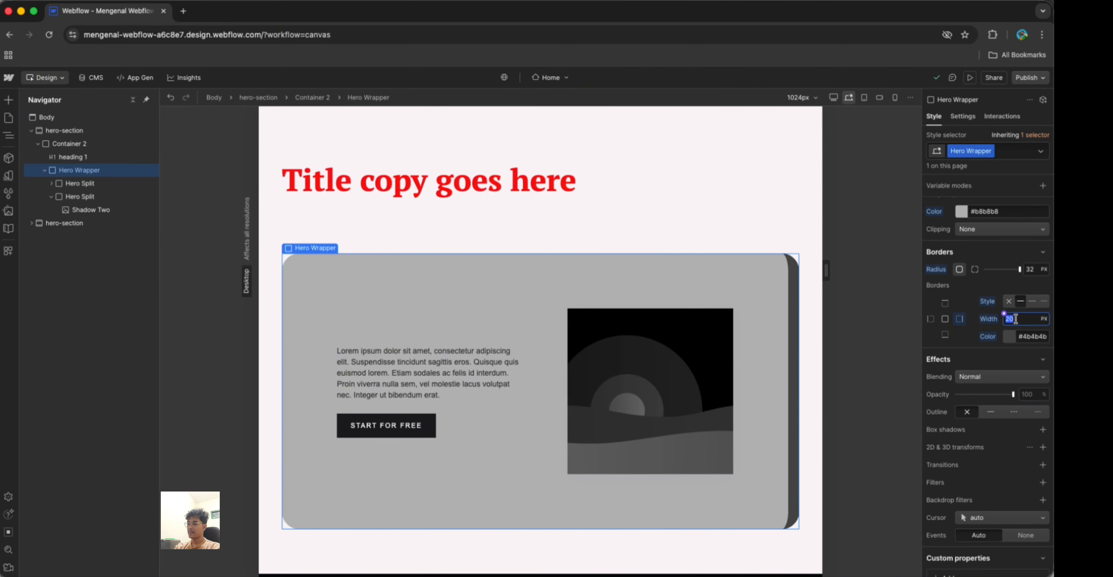
{"action": "type", "text": "5"}
{"action": "left_click", "coordinate": [1012, 340]}
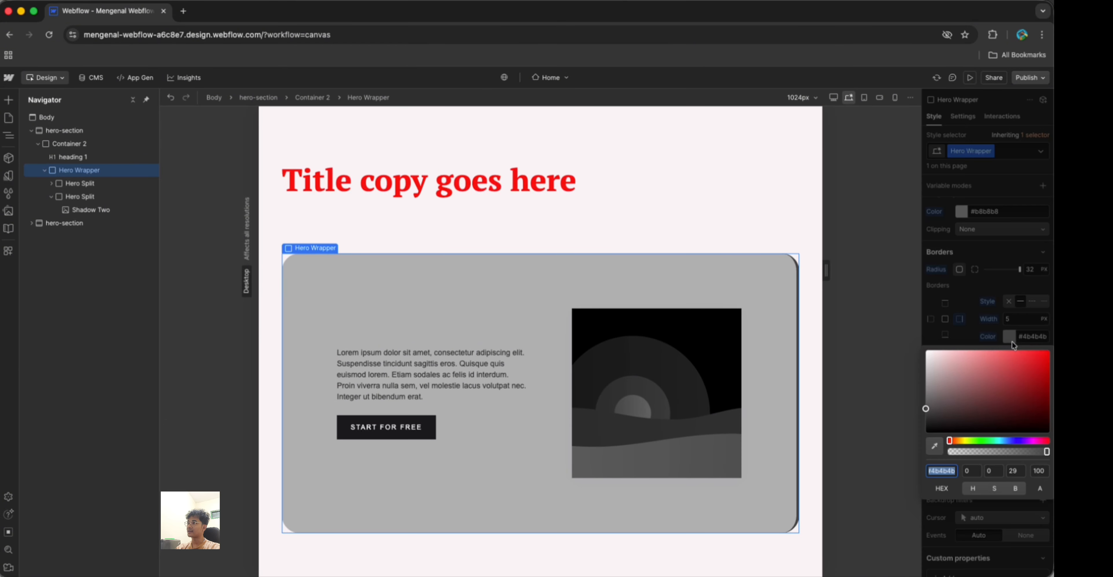
{"action": "left_click_drag", "start_coordinate": [977, 367], "coordinate": [1050, 351]}
{"action": "left_click", "coordinate": [865, 215]}
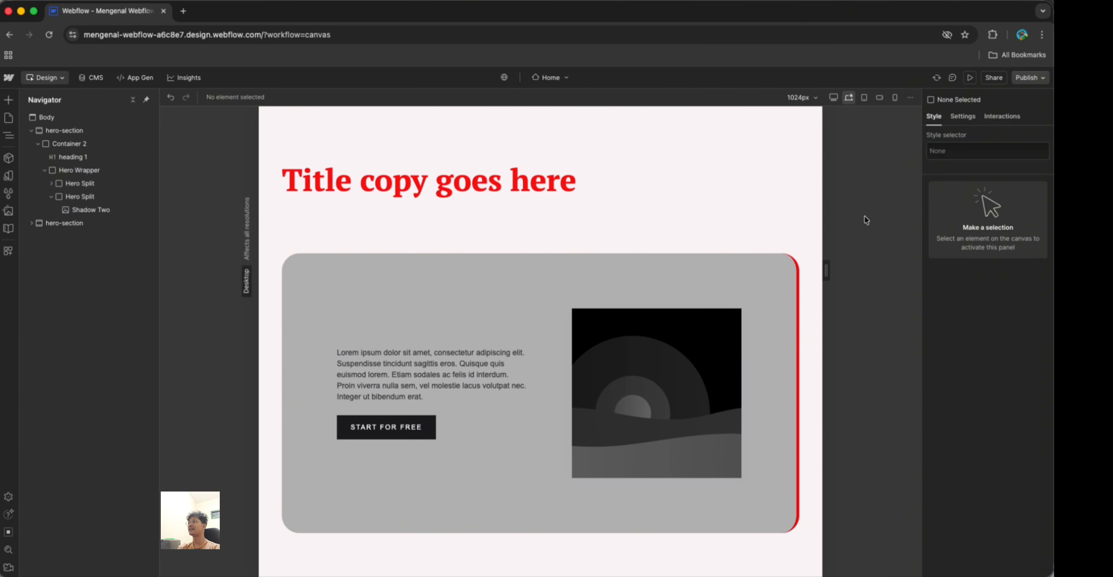
Select the Hero Wrapper and review the blending modes offered in its effects
{"action": "scroll", "coordinate": [669, 384], "scroll_direction": "down", "scroll_amount": 2}
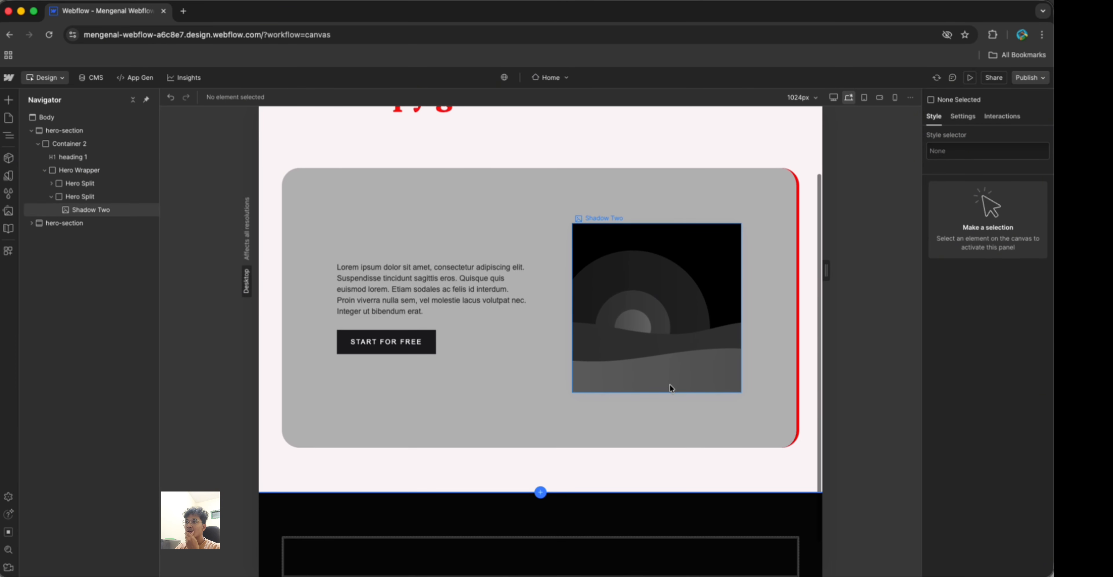
{"action": "left_click", "coordinate": [651, 413]}
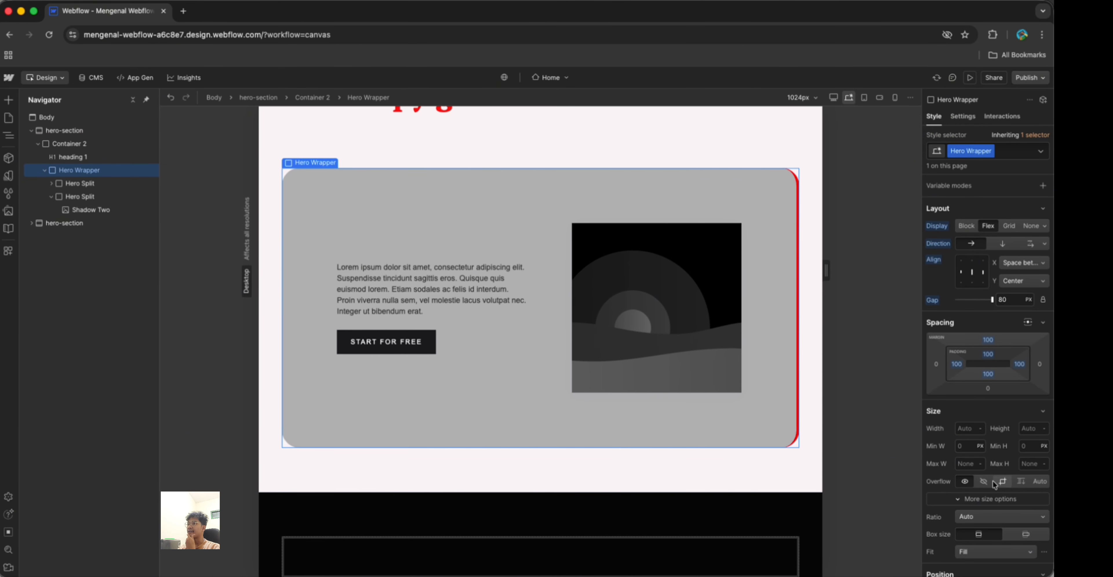
{"action": "scroll", "coordinate": [993, 475], "scroll_direction": "down", "scroll_amount": 6}
{"action": "scroll", "coordinate": [993, 478], "scroll_direction": "down", "scroll_amount": 6}
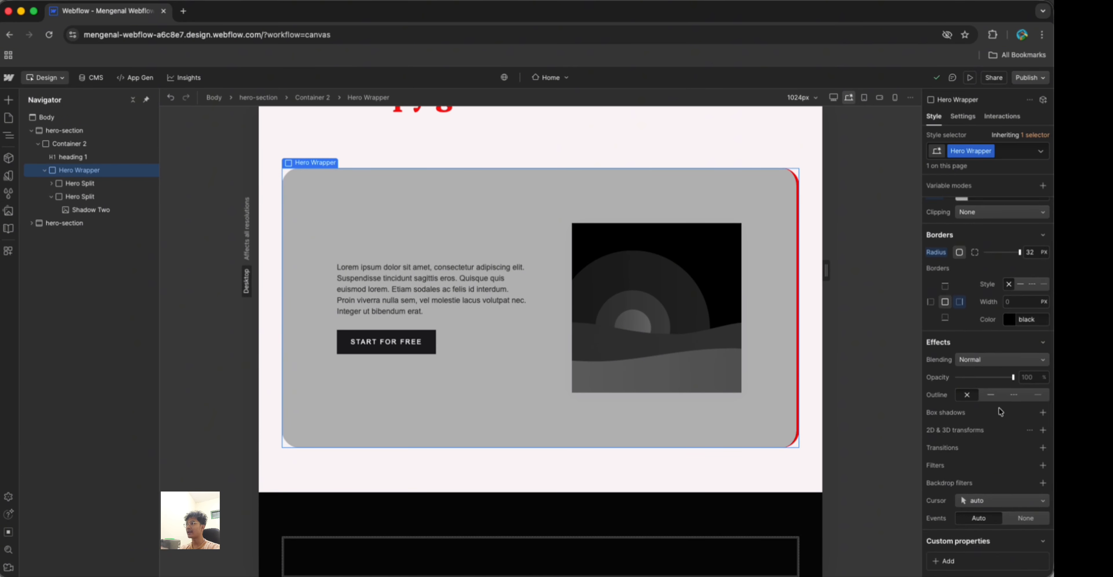
{"action": "left_click", "coordinate": [1006, 357]}
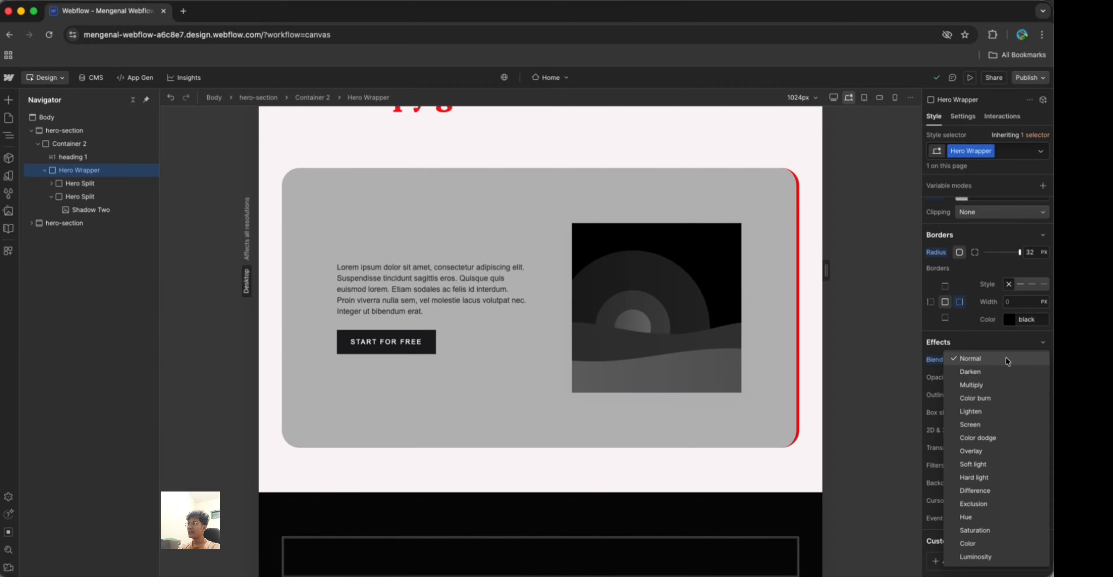
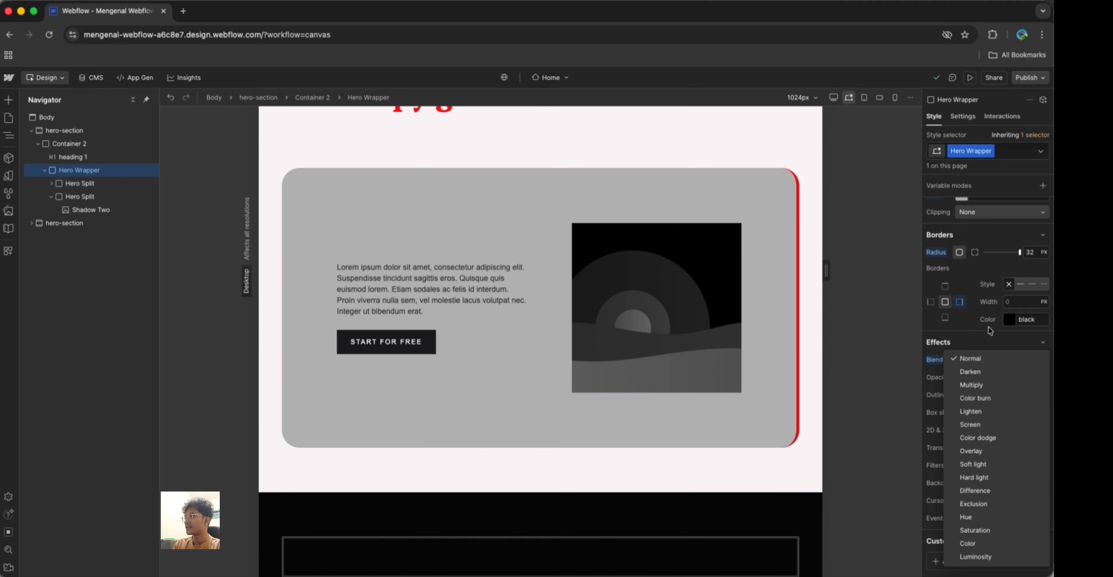
{"action": "left_click", "coordinate": [977, 344]}
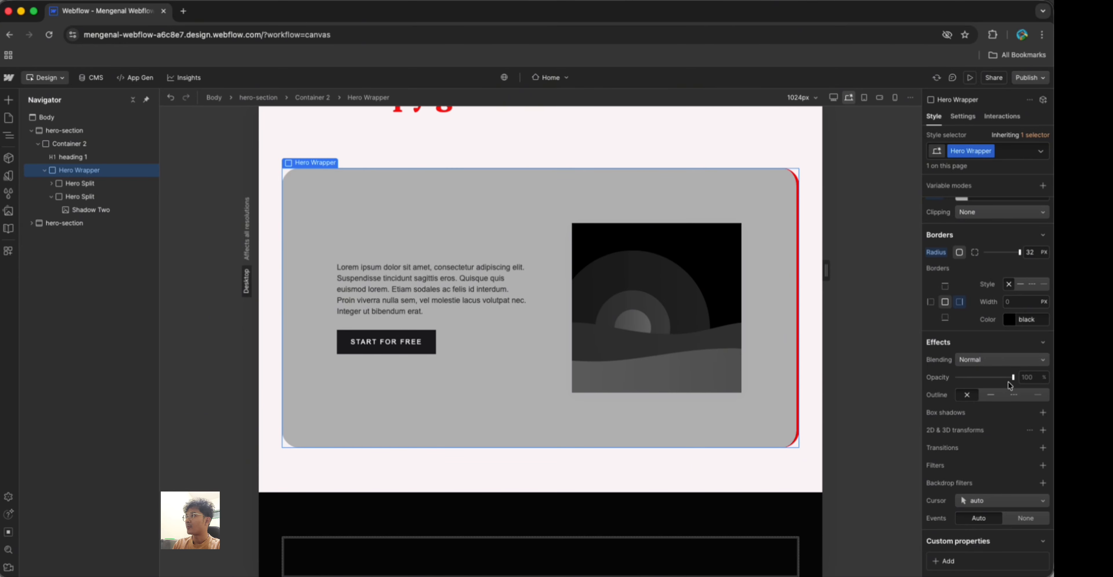
Try adjusting the Hero Wrapper's opacity and reset it
{"action": "mouse_move", "coordinate": [1013, 377]}
{"action": "left_mouse_down"}
{"action": "mouse_move", "coordinate": [902, 378]}
{"action": "mouse_move", "coordinate": [1013, 377]}
{"action": "left_mouse_up"}
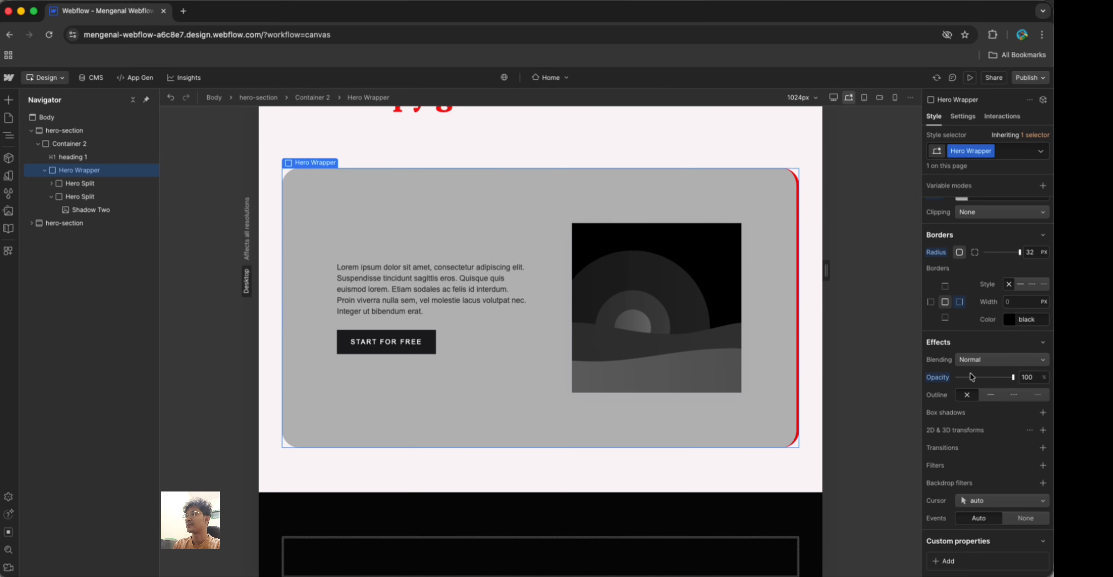
{"action": "left_click", "coordinate": [947, 377]}
{"action": "left_click", "coordinate": [948, 394]}
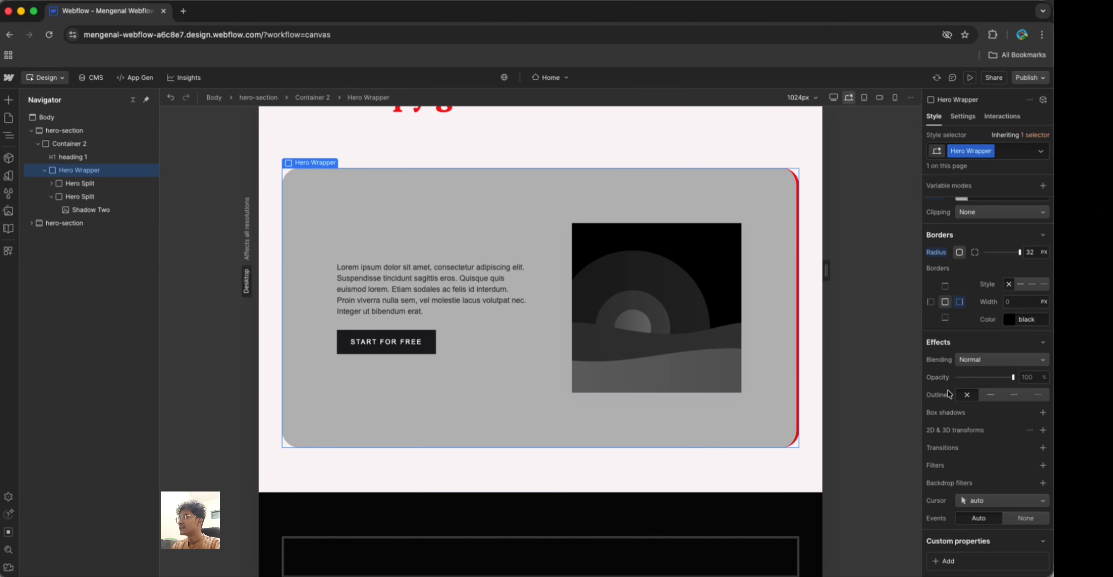
Add an outside box shadow to the Hero Wrapper with X 14 px, Y 20 px and size -1 px
{"action": "left_click", "coordinate": [1043, 413]}
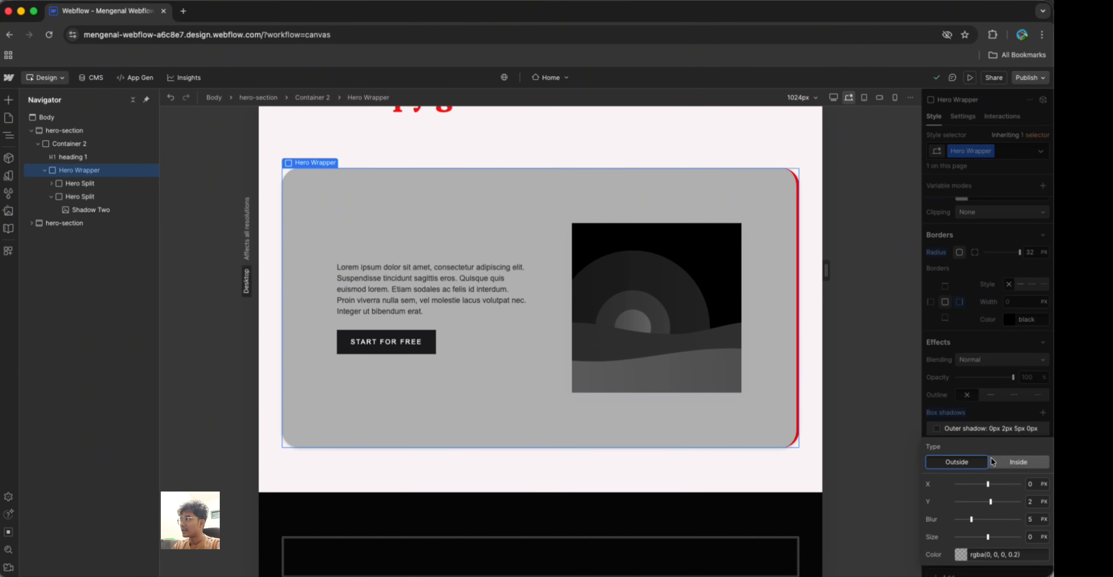
{"action": "left_click_drag", "start_coordinate": [987, 483], "coordinate": [1010, 484]}
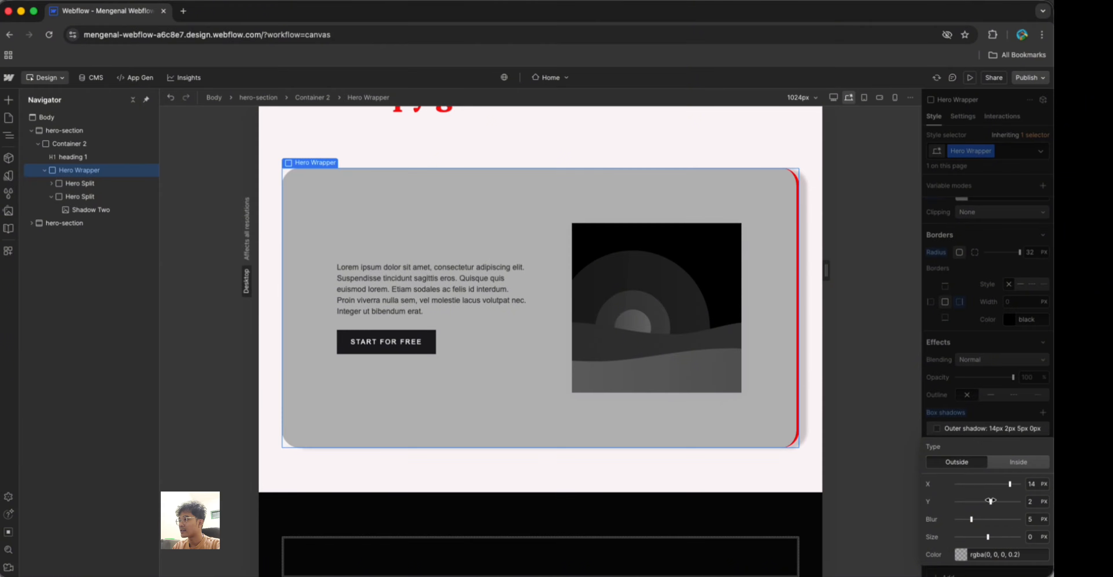
{"action": "left_click_drag", "start_coordinate": [939, 501], "coordinate": [973, 503]}
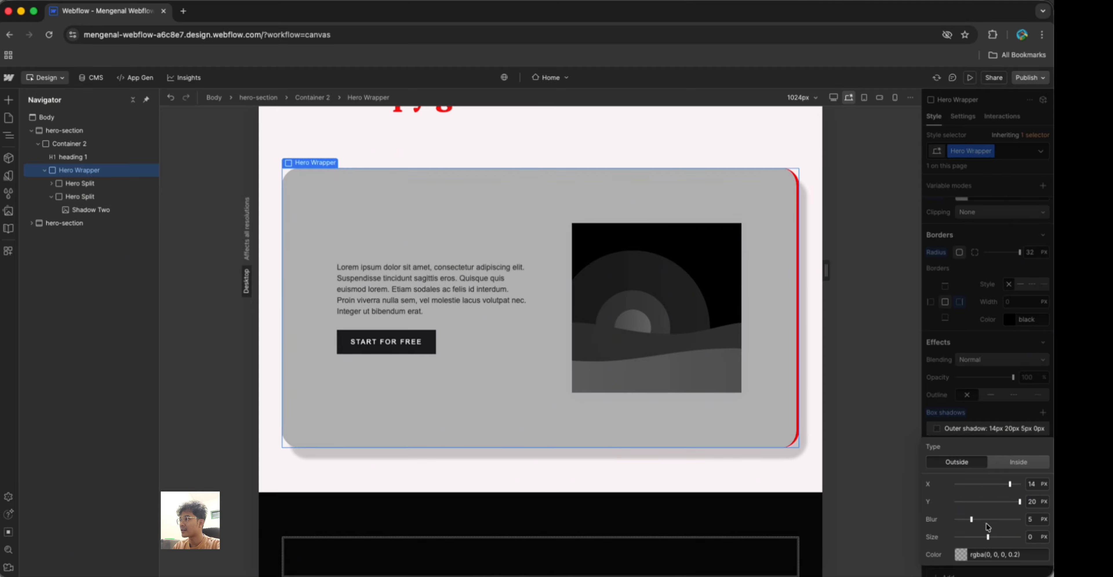
{"action": "left_click_drag", "start_coordinate": [988, 537], "coordinate": [934, 536]}
Color the box shadow rgba(216, 3, 3, 0.2), try the Inside type and return it to Outside
{"action": "left_click", "coordinate": [961, 554]}
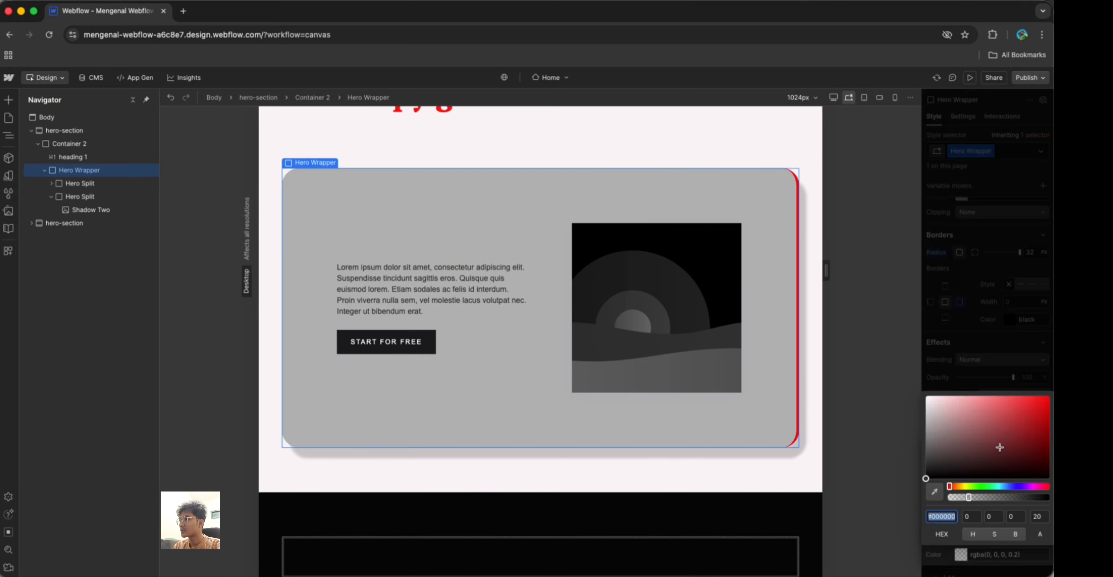
{"action": "mouse_move", "coordinate": [999, 447]}
{"action": "left_mouse_down"}
{"action": "mouse_move", "coordinate": [1038, 418]}
{"action": "mouse_move", "coordinate": [997, 427]}
{"action": "mouse_move", "coordinate": [948, 408]}
{"action": "mouse_move", "coordinate": [935, 474]}
{"action": "mouse_move", "coordinate": [988, 412]}
{"action": "mouse_move", "coordinate": [1047, 408]}
{"action": "left_mouse_up"}
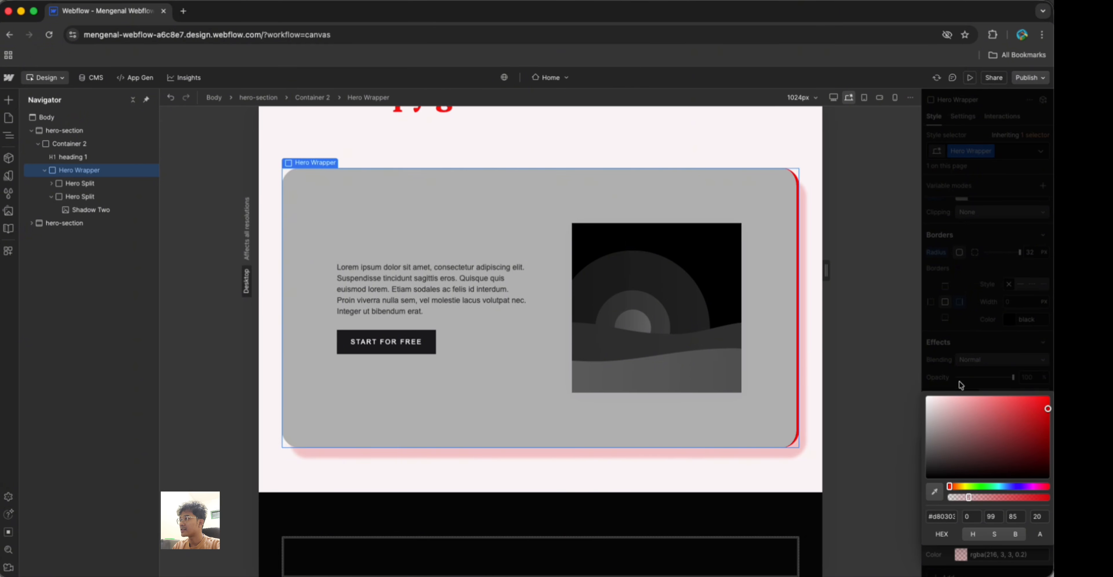
{"action": "left_click", "coordinate": [957, 381]}
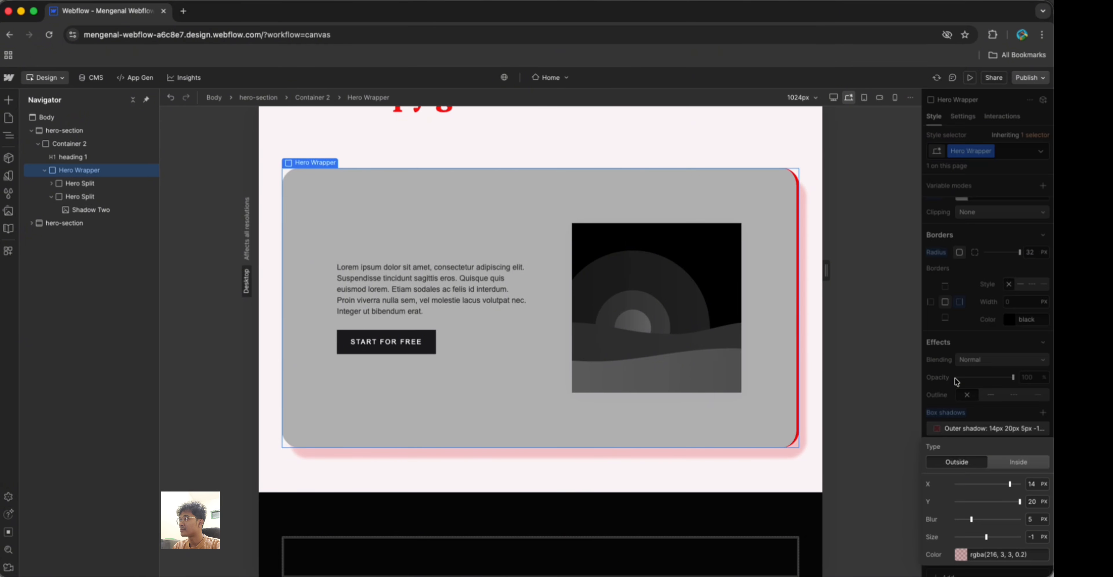
{"action": "left_click", "coordinate": [1002, 462]}
{"action": "left_click", "coordinate": [975, 462]}
{"action": "left_click", "coordinate": [948, 414]}
{"action": "scroll", "coordinate": [947, 414], "scroll_direction": "down", "scroll_amount": 1}
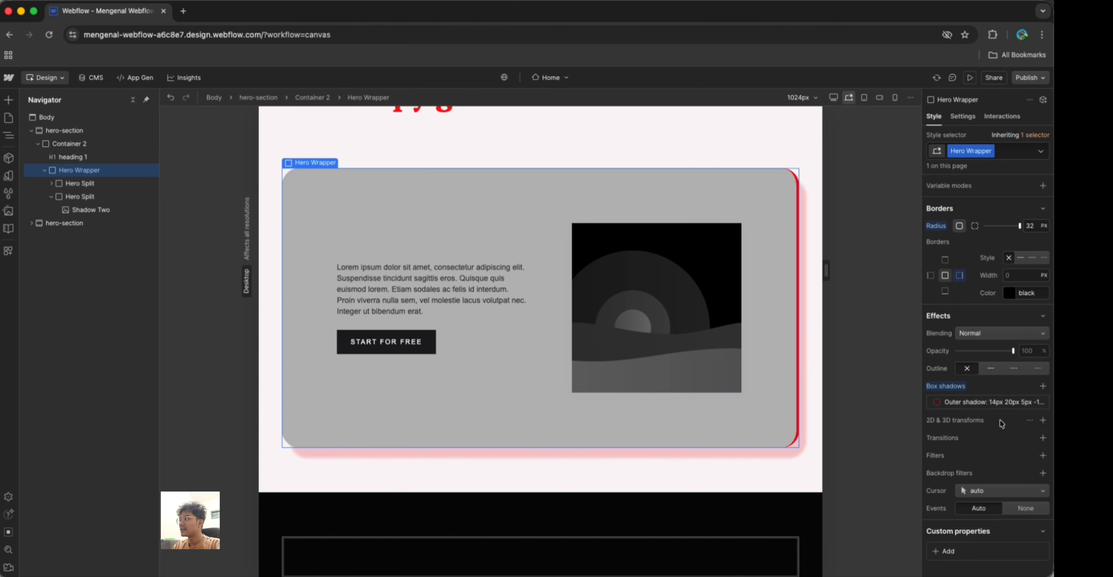
Add a Move transform of 74 px, 52 px and 61 px on X, Y and Z to the Start for Free button
{"action": "left_click", "coordinate": [411, 334]}
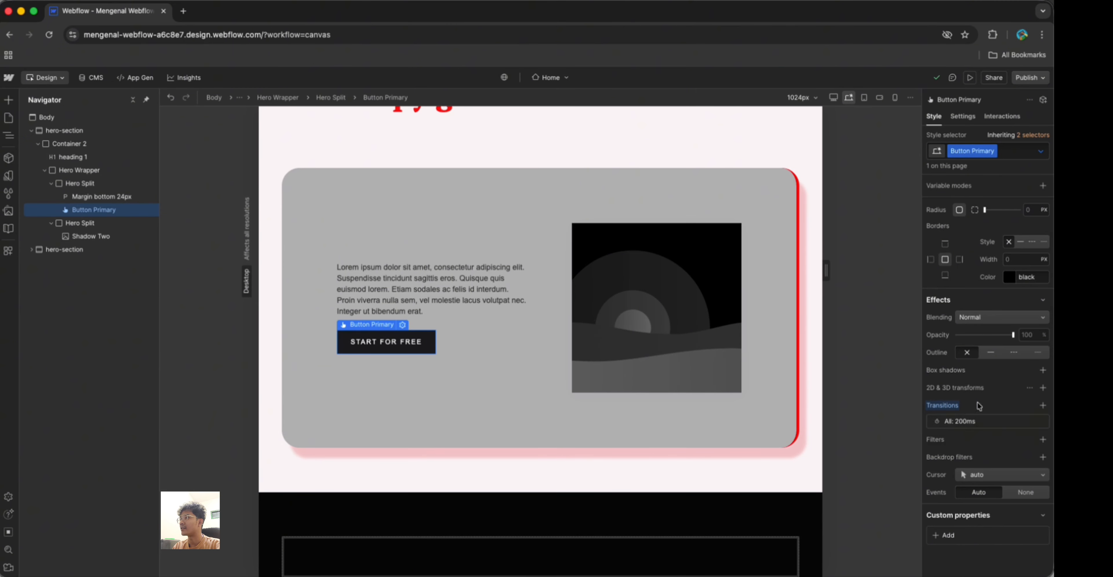
{"action": "left_click", "coordinate": [1043, 388]}
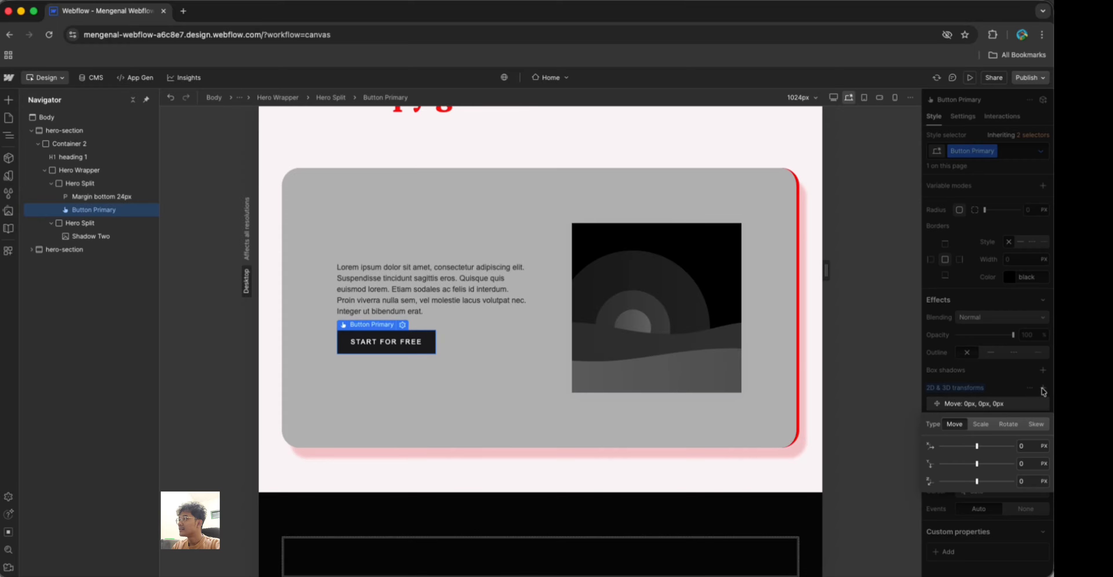
{"action": "left_click", "coordinate": [1004, 390]}
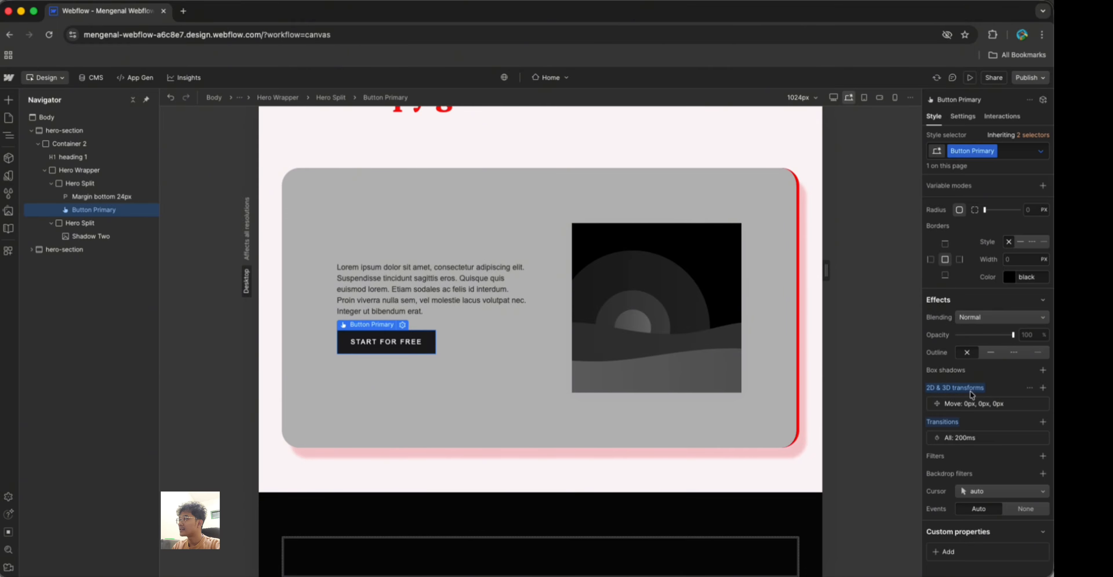
{"action": "left_click", "coordinate": [970, 403]}
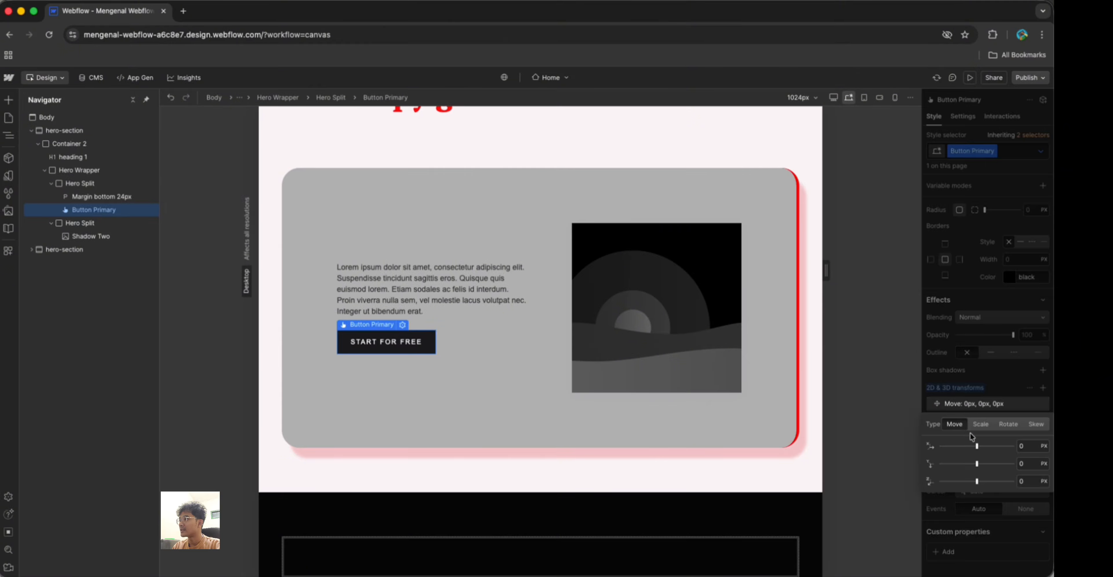
{"action": "left_click_drag", "start_coordinate": [977, 445], "coordinate": [997, 483]}
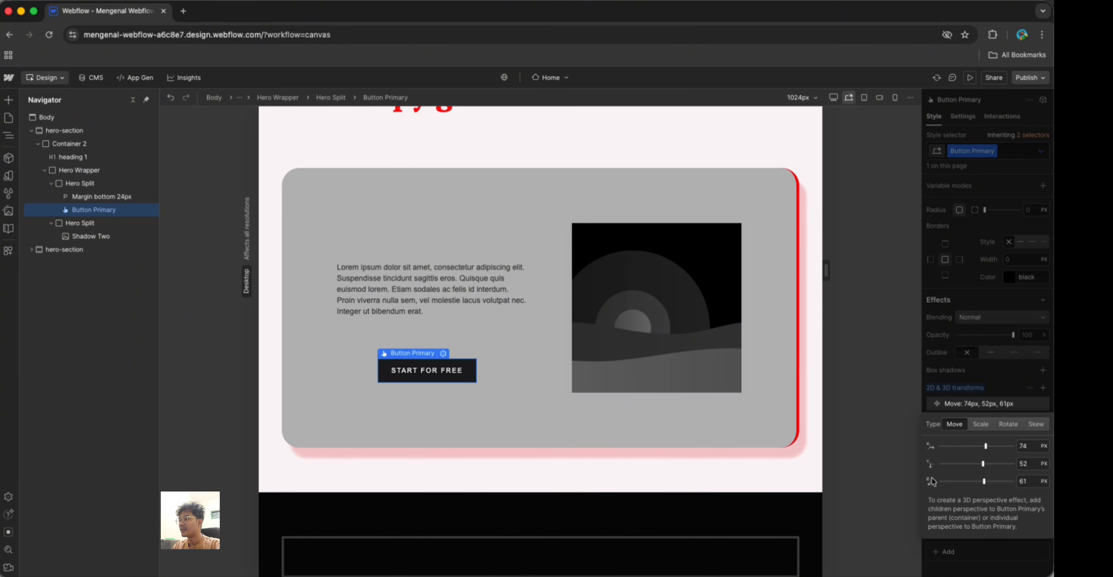
Try the button's transform as Scale at 1.2 on X and Y, and as Rotate at -61 degrees on X
{"action": "left_click", "coordinate": [980, 426]}
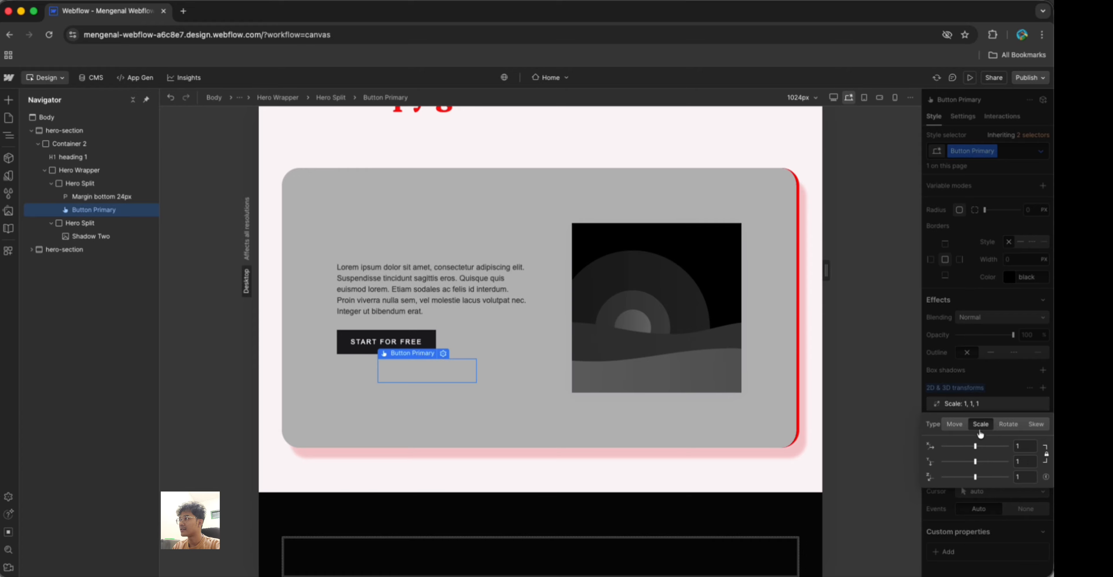
{"action": "left_click_drag", "start_coordinate": [975, 445], "coordinate": [982, 448]}
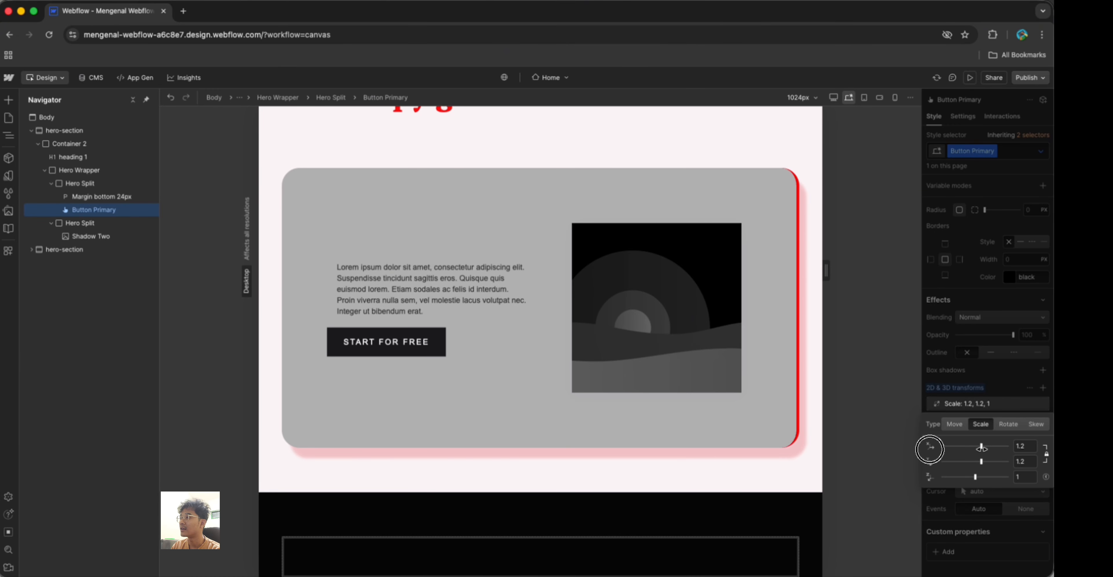
{"action": "left_click", "coordinate": [1009, 424]}
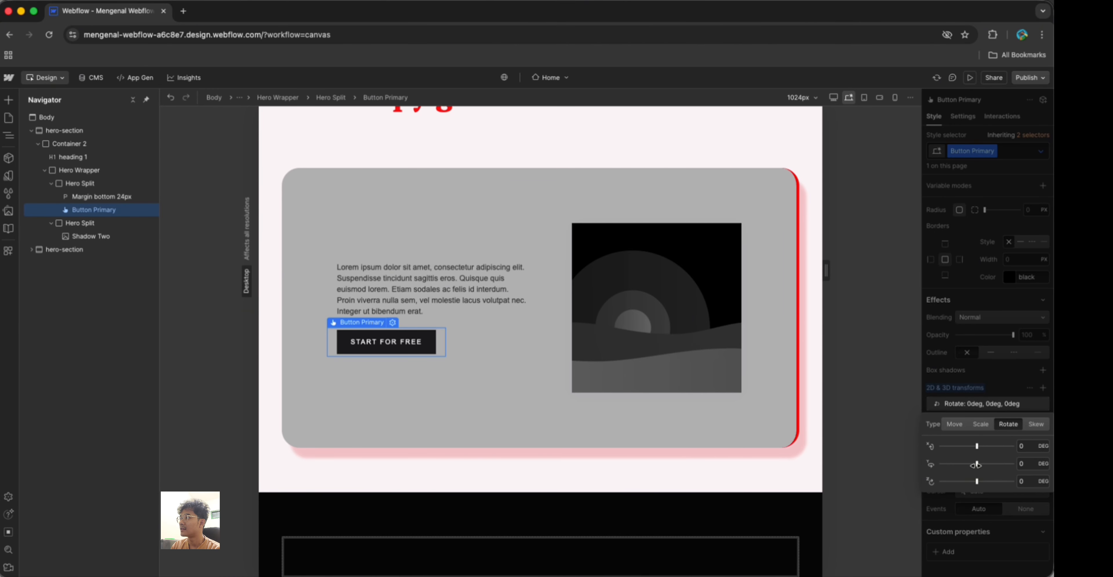
{"action": "left_click_drag", "start_coordinate": [976, 446], "coordinate": [963, 449]}
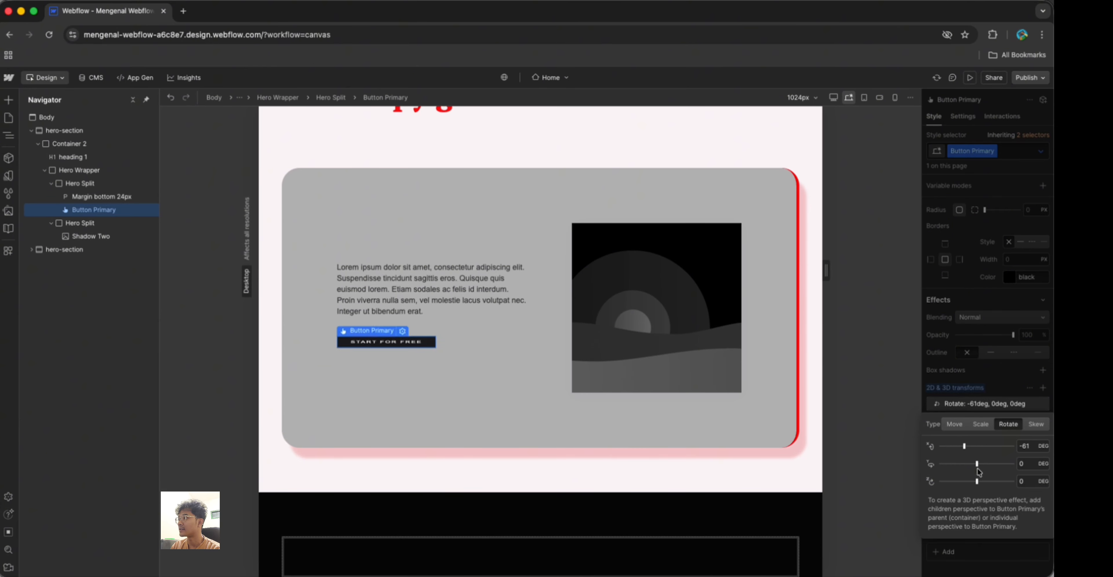
Try a Skew transform of -8 degrees on X for the button and remove the transform
{"action": "left_click", "coordinate": [1036, 424]}
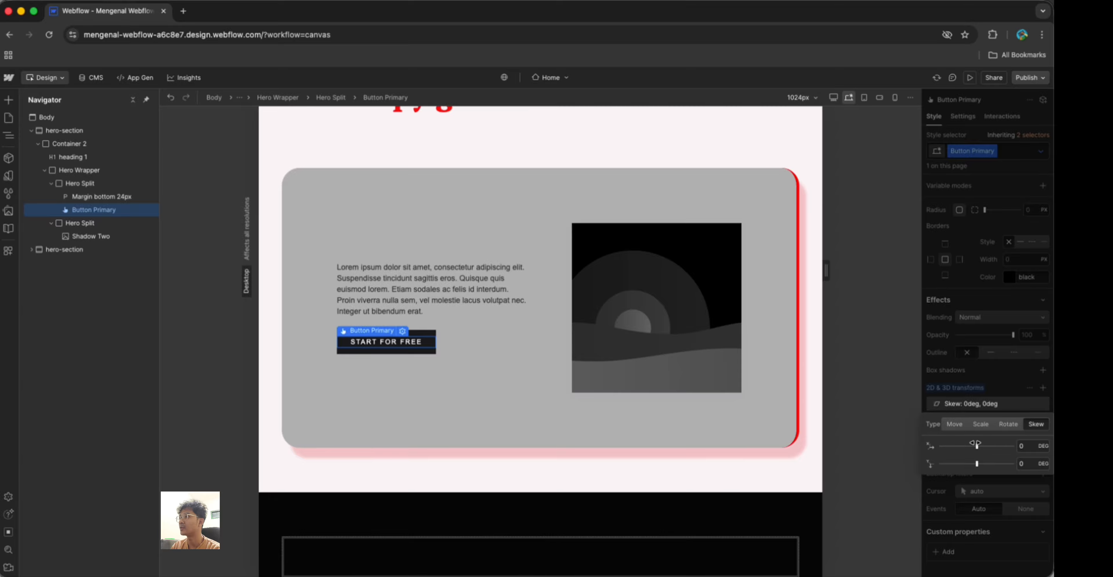
{"action": "mouse_move", "coordinate": [976, 444]}
{"action": "left_mouse_down"}
{"action": "mouse_move", "coordinate": [992, 440]}
{"action": "mouse_move", "coordinate": [973, 437]}
{"action": "left_mouse_up"}
{"action": "left_click", "coordinate": [965, 391]}
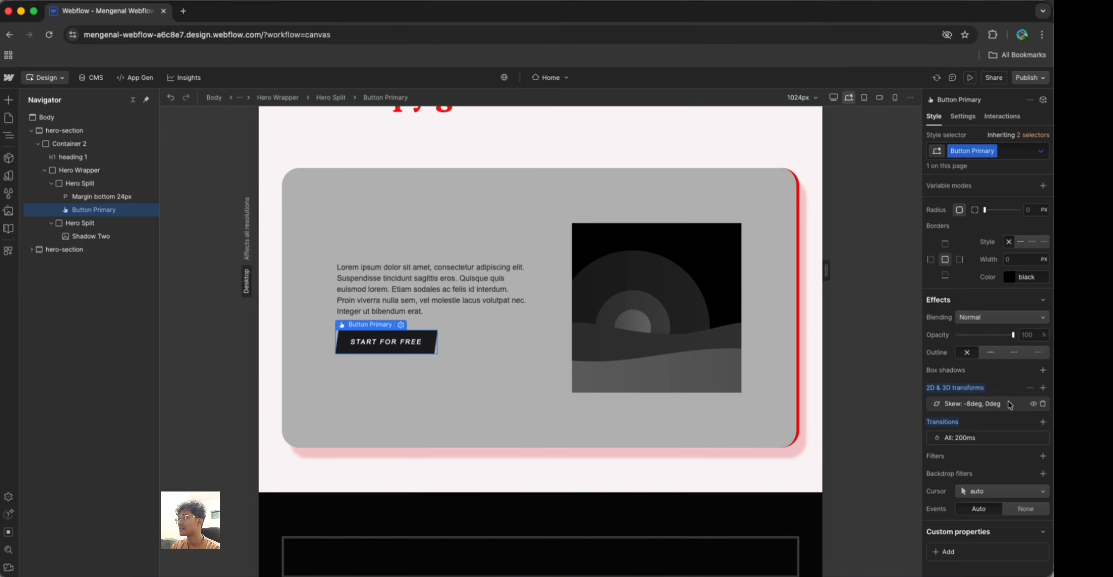
{"action": "left_click", "coordinate": [1043, 405]}
Add a trial Opacity transition to the button and remove it along with the existing All transition
{"action": "left_click", "coordinate": [1043, 405]}
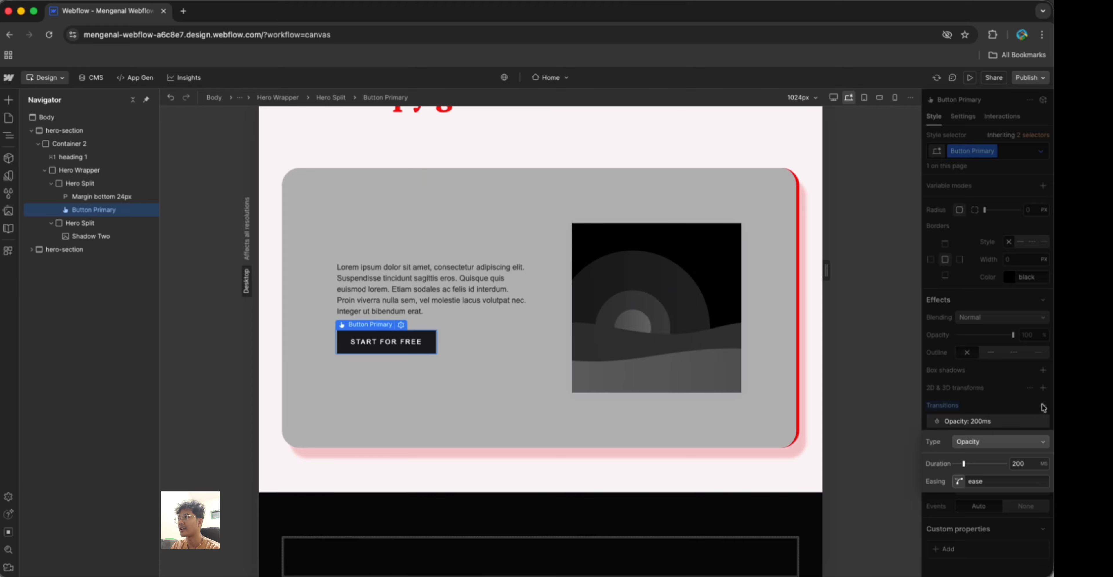
{"action": "left_click", "coordinate": [1029, 420]}
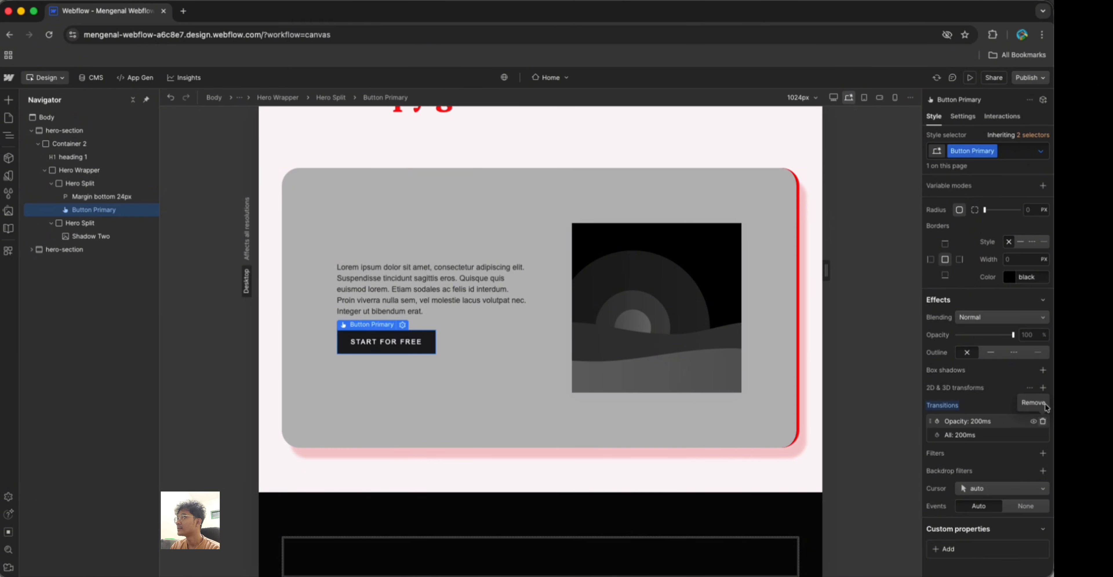
{"action": "left_click", "coordinate": [1043, 423]}
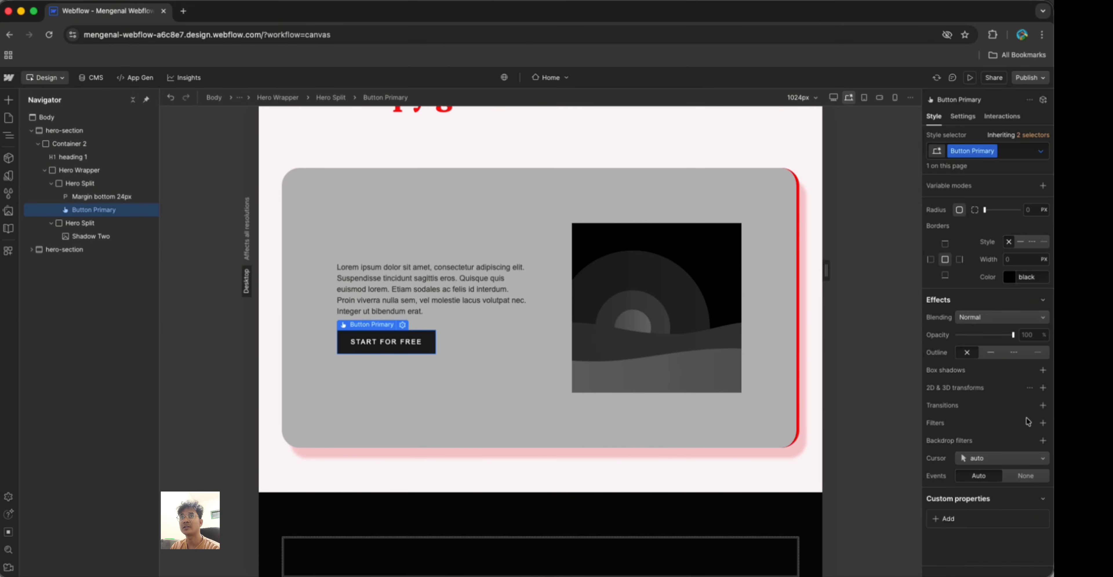
Add a 200 ms Opacity transition with ease easing to the button and review the other transition types
{"action": "left_click", "coordinate": [1043, 405]}
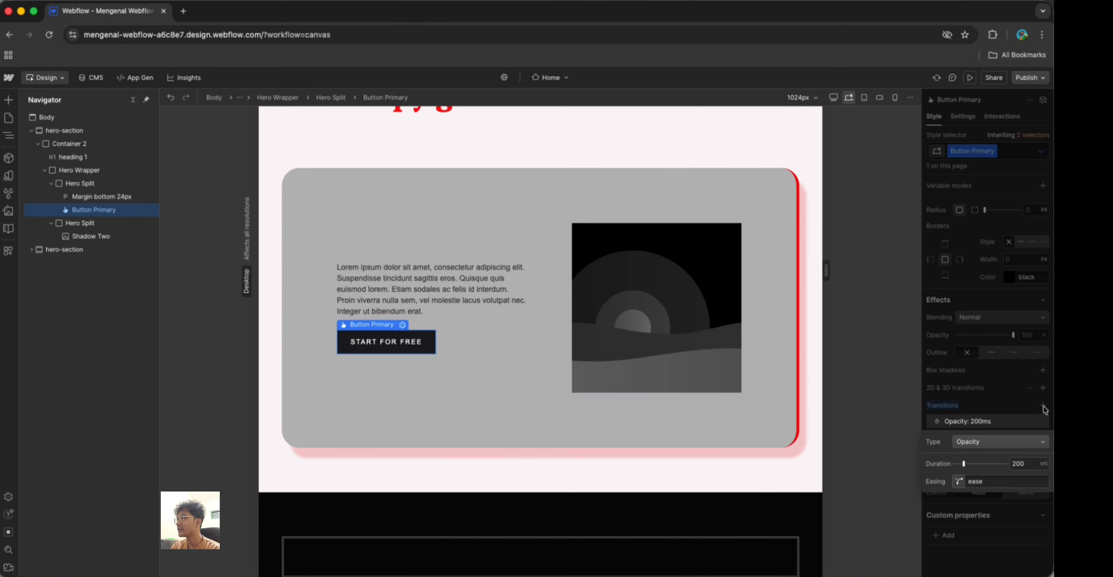
{"action": "left_click", "coordinate": [1002, 441]}
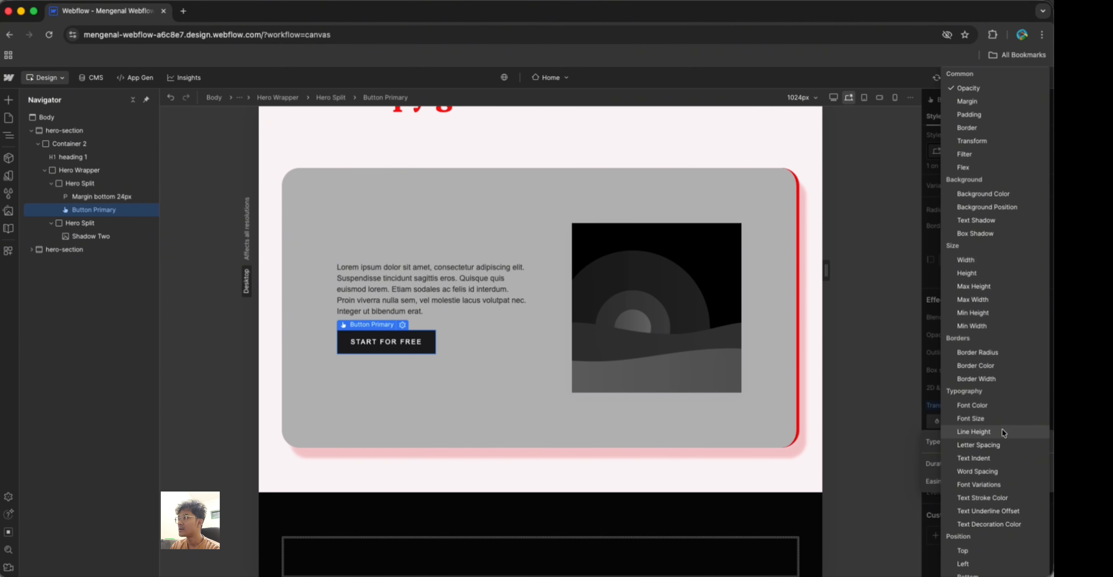
{"action": "left_click", "coordinate": [935, 406]}
{"action": "left_click", "coordinate": [948, 391]}
Examine the states available for the Button Primary class, such as Hover, Pressed and Focused
{"action": "left_click", "coordinate": [1042, 151]}
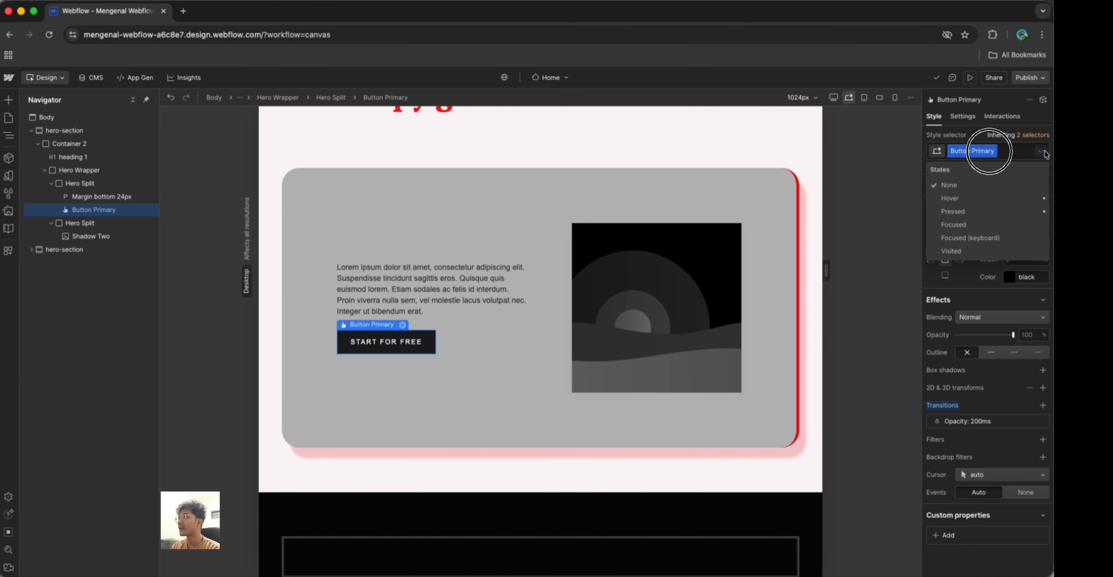
{"action": "left_click", "coordinate": [1041, 152]}
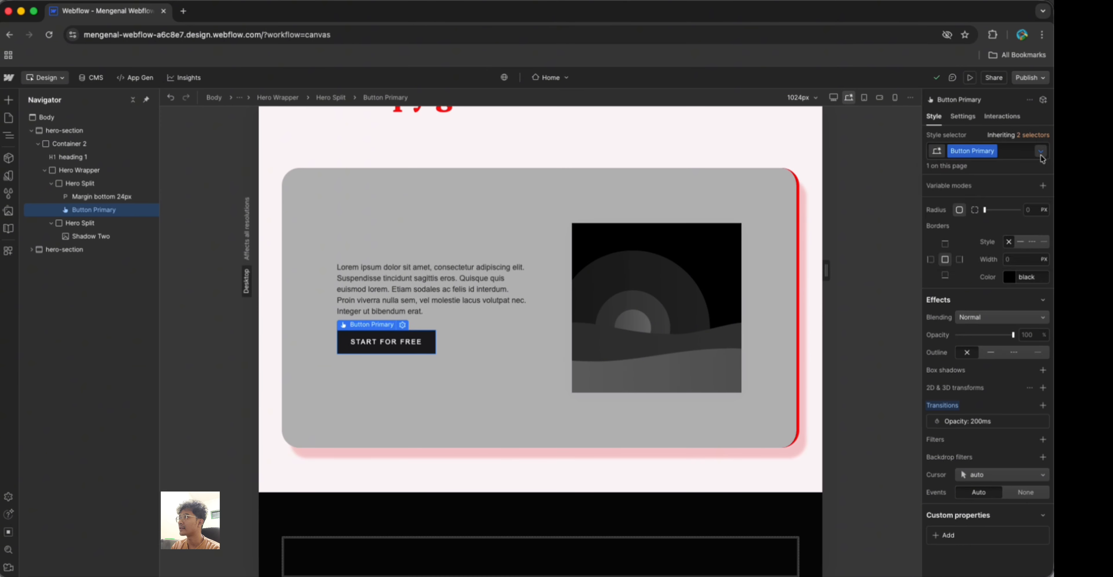
{"action": "left_click", "coordinate": [1041, 152]}
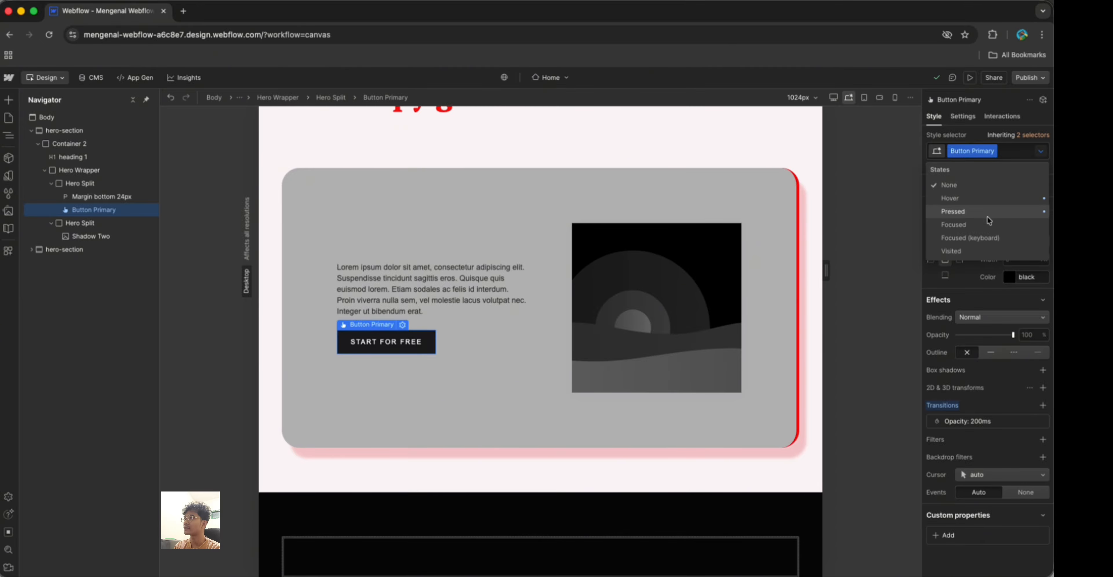
{"action": "left_click", "coordinate": [944, 415]}
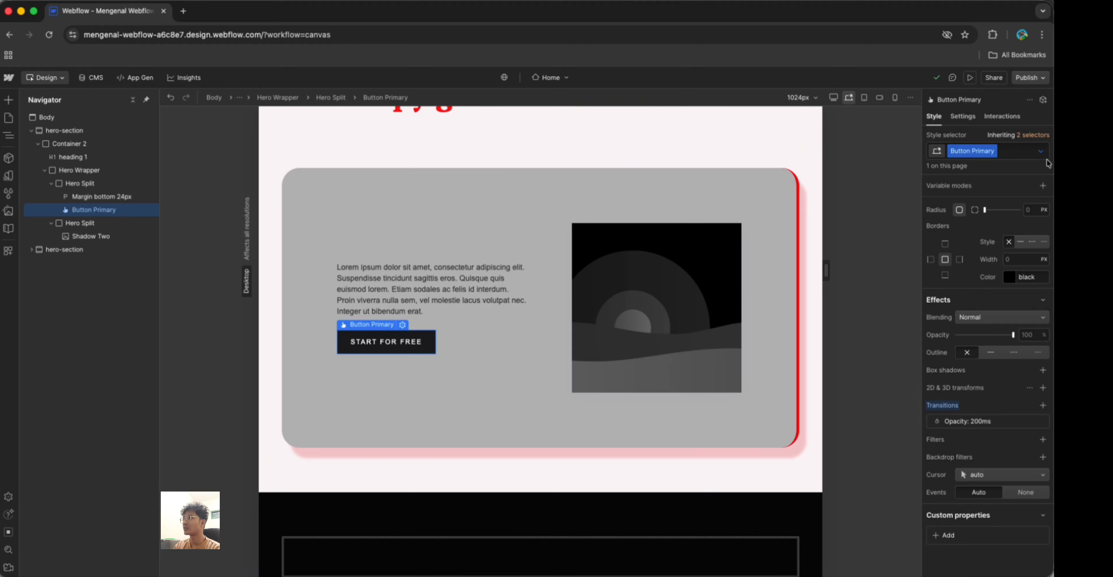
Add a Scale transform of 1.3 on X and Y to the button's Hover state and return to the None state
{"action": "left_click", "coordinate": [1043, 151]}
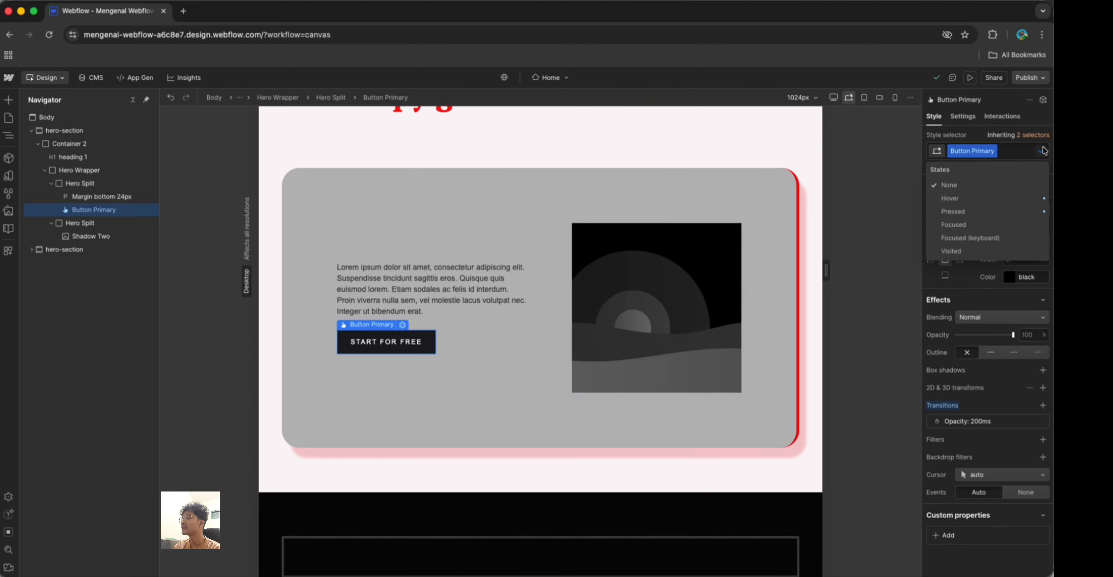
{"action": "left_click", "coordinate": [977, 198]}
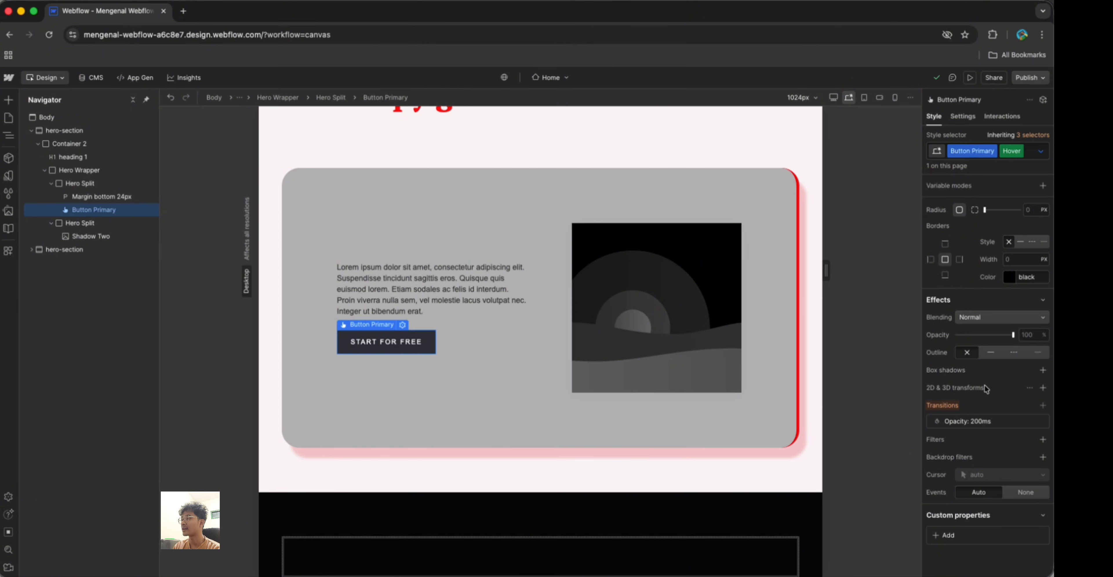
{"action": "left_click", "coordinate": [1042, 388]}
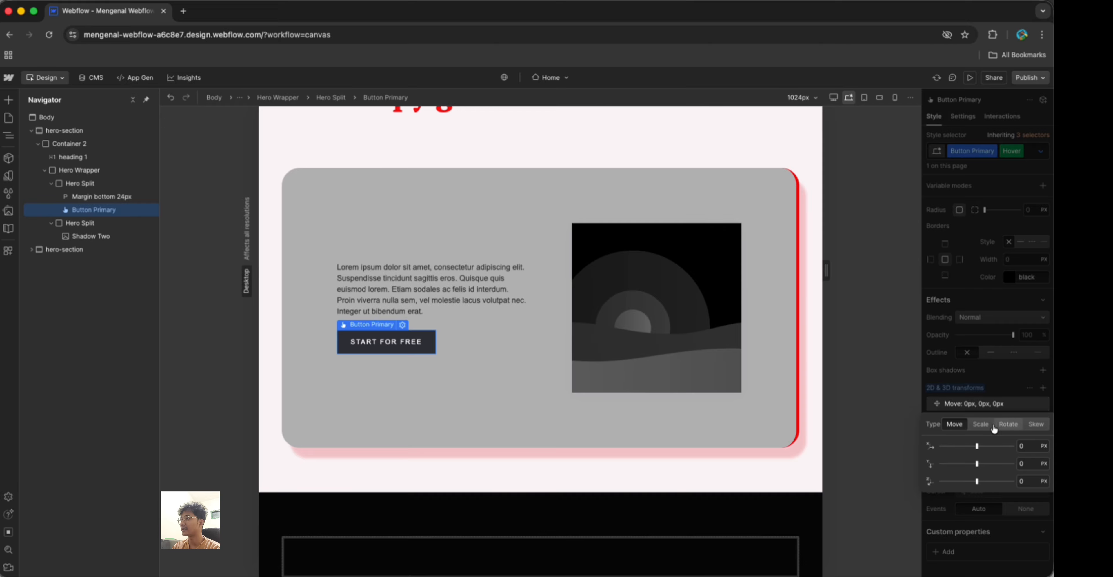
{"action": "left_click", "coordinate": [981, 424]}
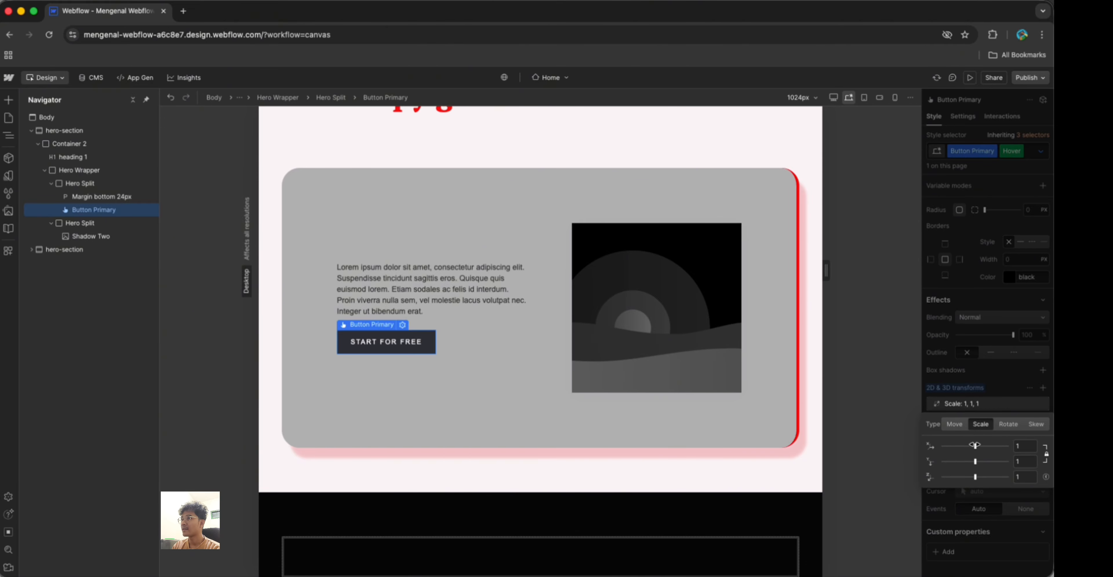
{"action": "left_click_drag", "start_coordinate": [919, 447], "coordinate": [933, 447]}
{"action": "left_click", "coordinate": [1002, 404]}
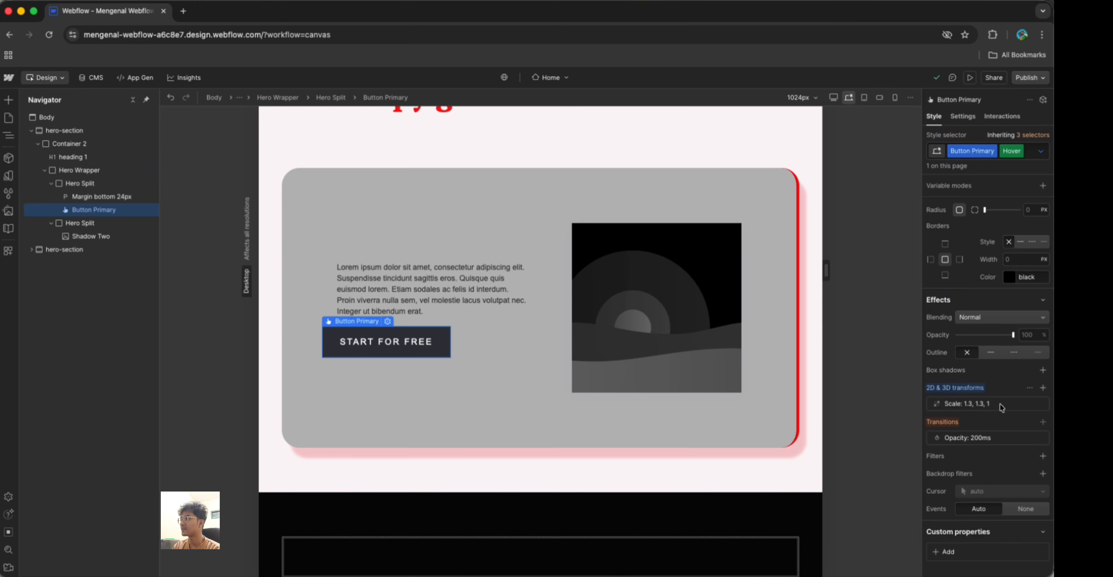
{"action": "left_click", "coordinate": [1041, 152]}
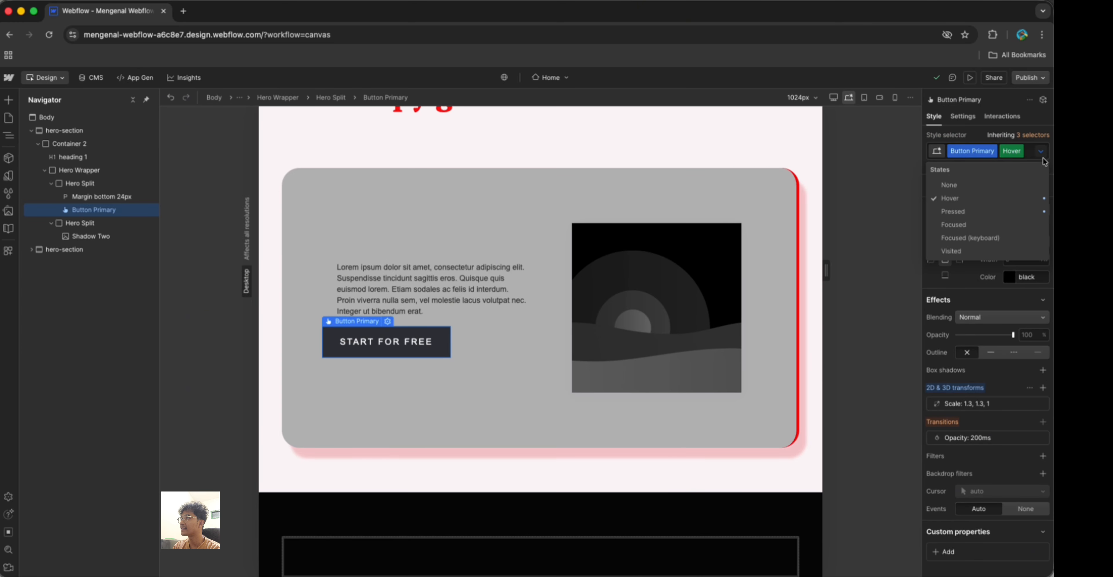
{"action": "left_click", "coordinate": [1008, 185]}
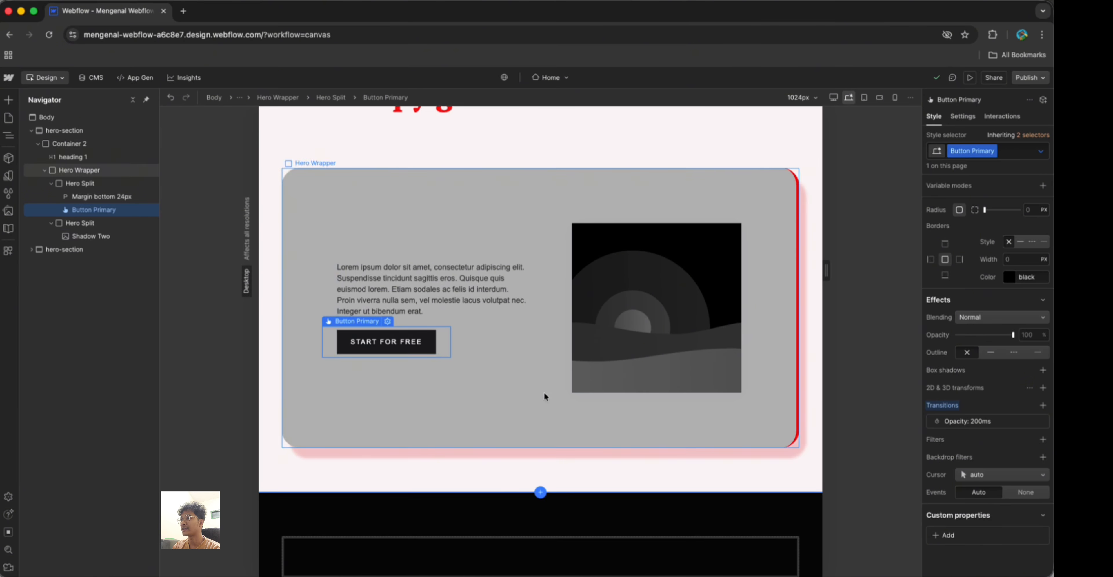
Change the button's Opacity transition to All Properties with a duration of 500 ms
{"action": "left_click", "coordinate": [1003, 424]}
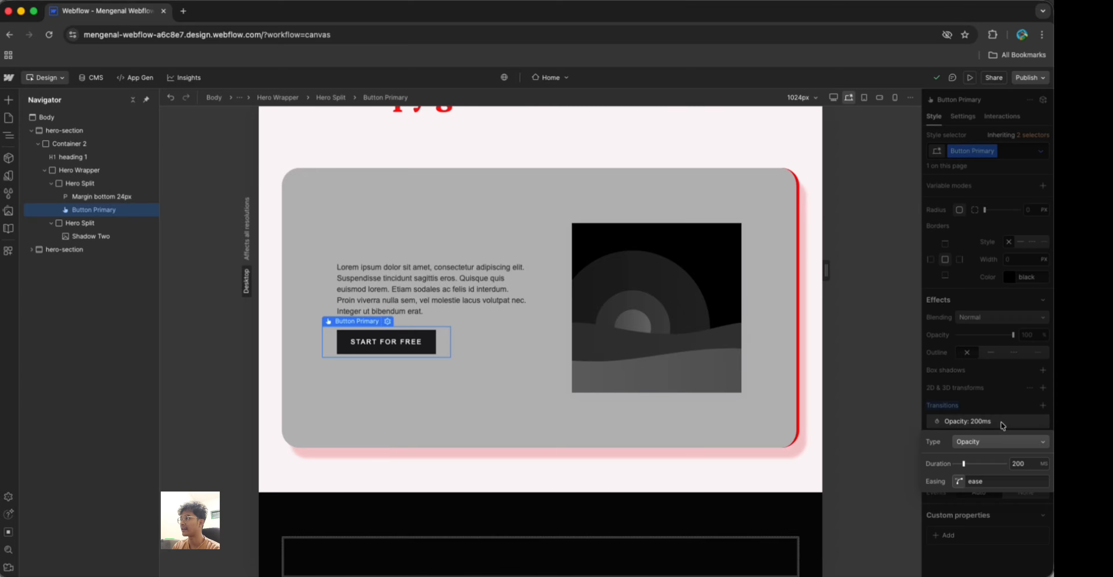
{"action": "left_click", "coordinate": [995, 441]}
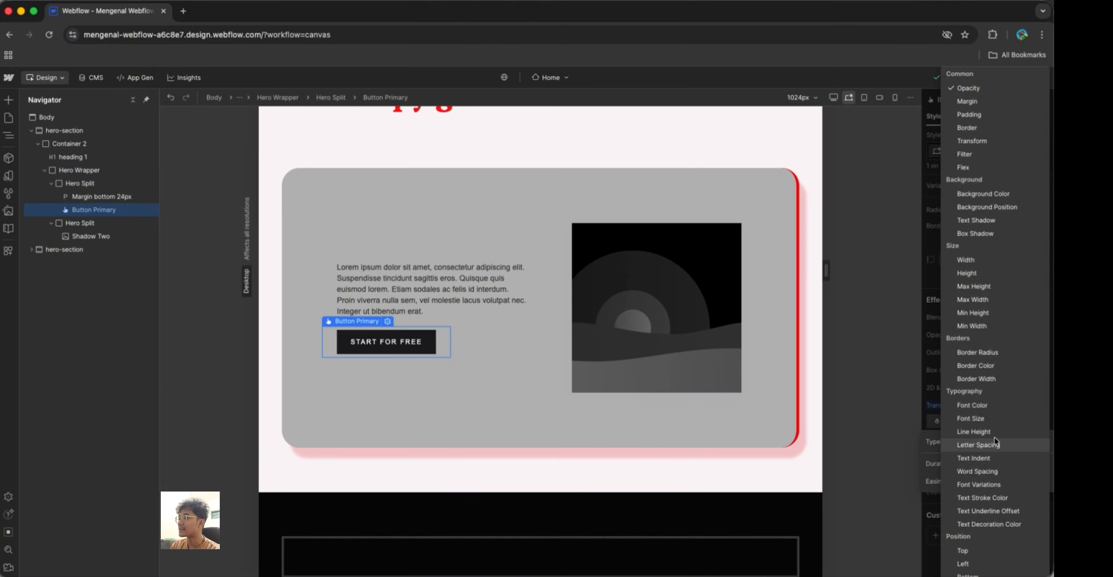
{"action": "scroll", "coordinate": [994, 437], "scroll_direction": "down", "scroll_amount": 6}
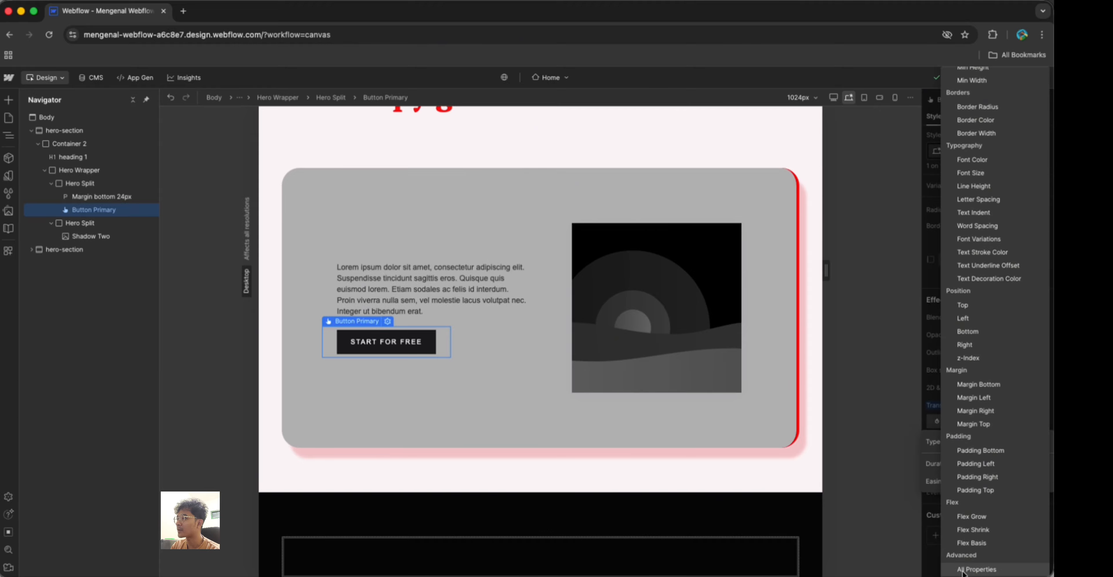
{"action": "left_click", "coordinate": [963, 570]}
{"action": "left_click", "coordinate": [1028, 464]}
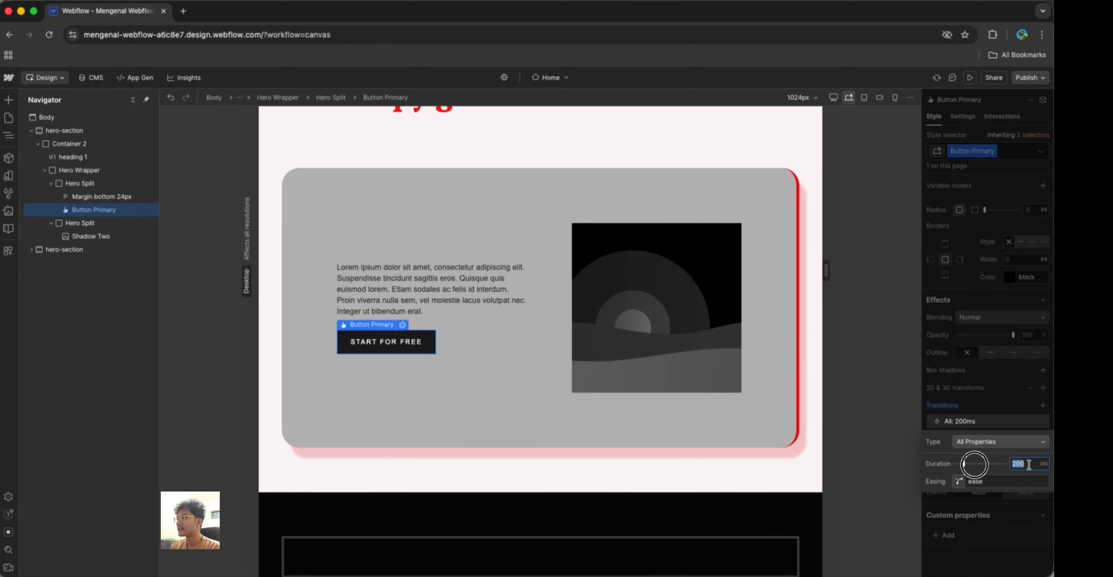
{"action": "type", "text": "500"}
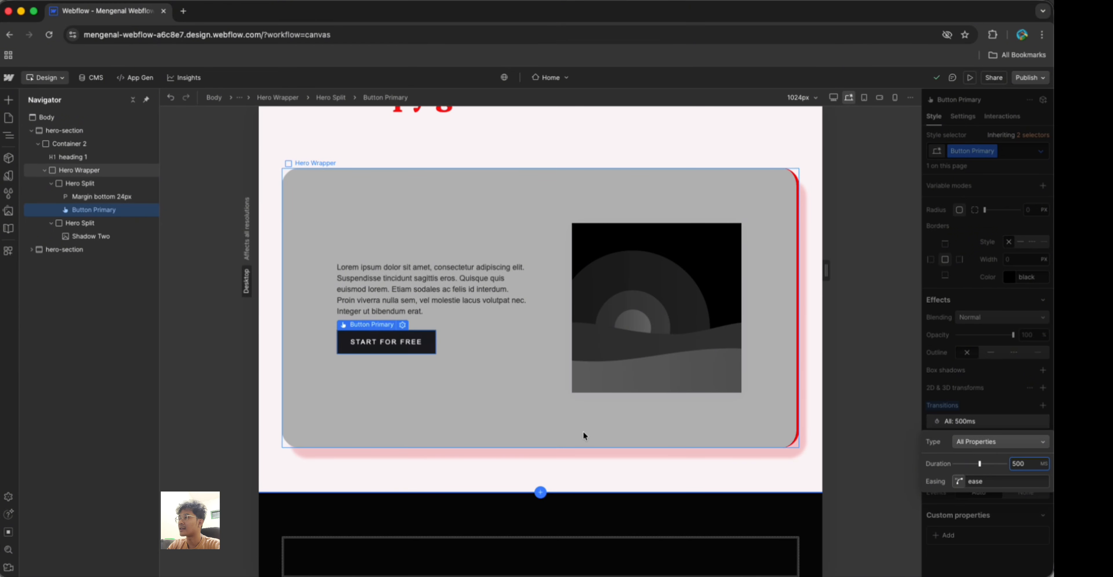
{"action": "left_click", "coordinate": [967, 375]}
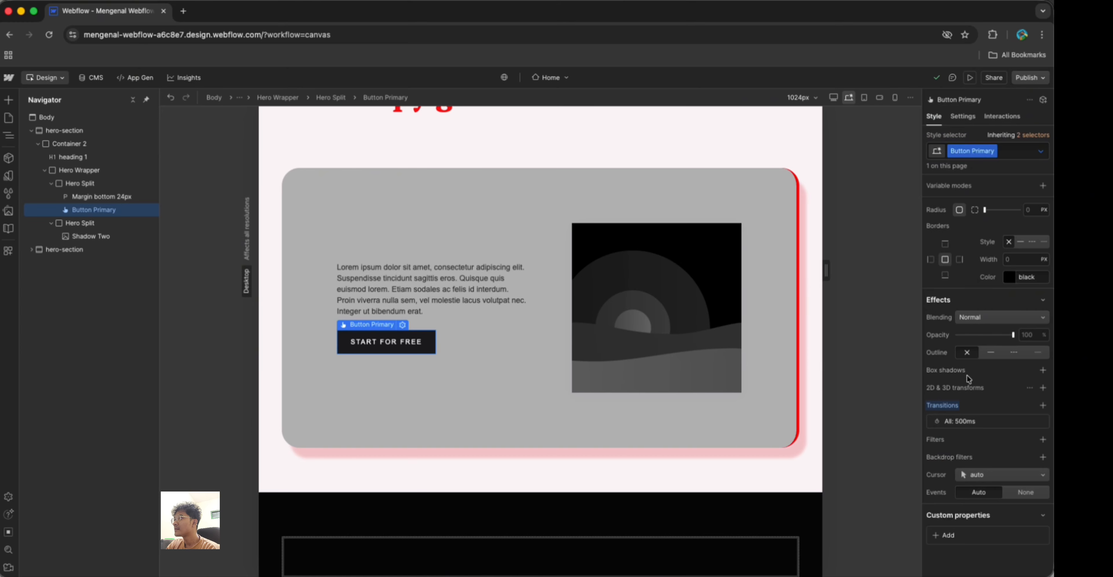
Set the button's Hover background color to a bright blue, return to the None state and deselect the button
{"action": "left_click", "coordinate": [1042, 151]}
{"action": "left_click", "coordinate": [950, 198]}
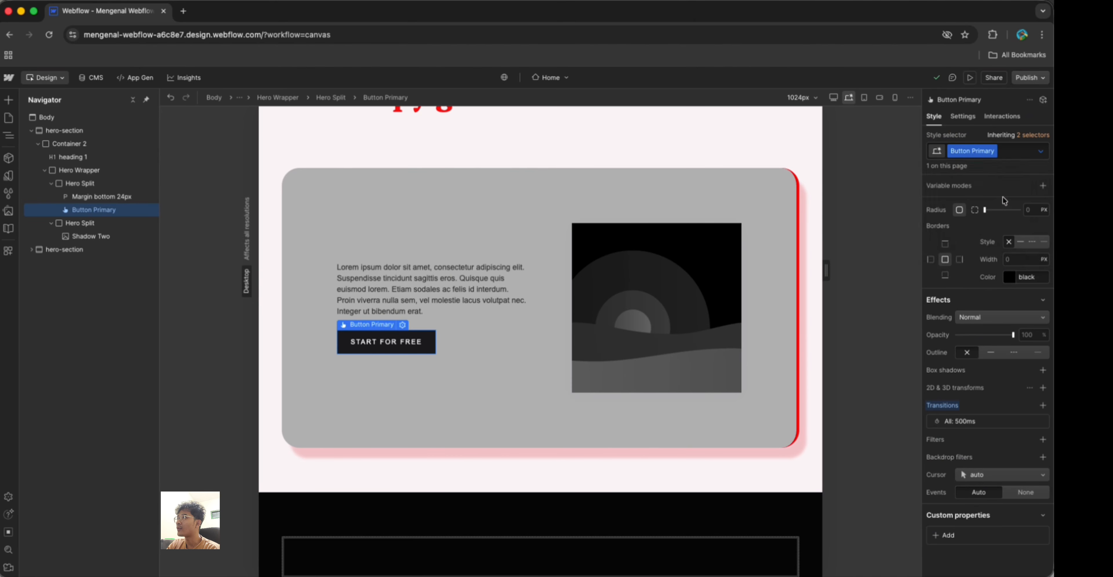
{"action": "scroll", "coordinate": [980, 309], "scroll_direction": "up", "scroll_amount": 3}
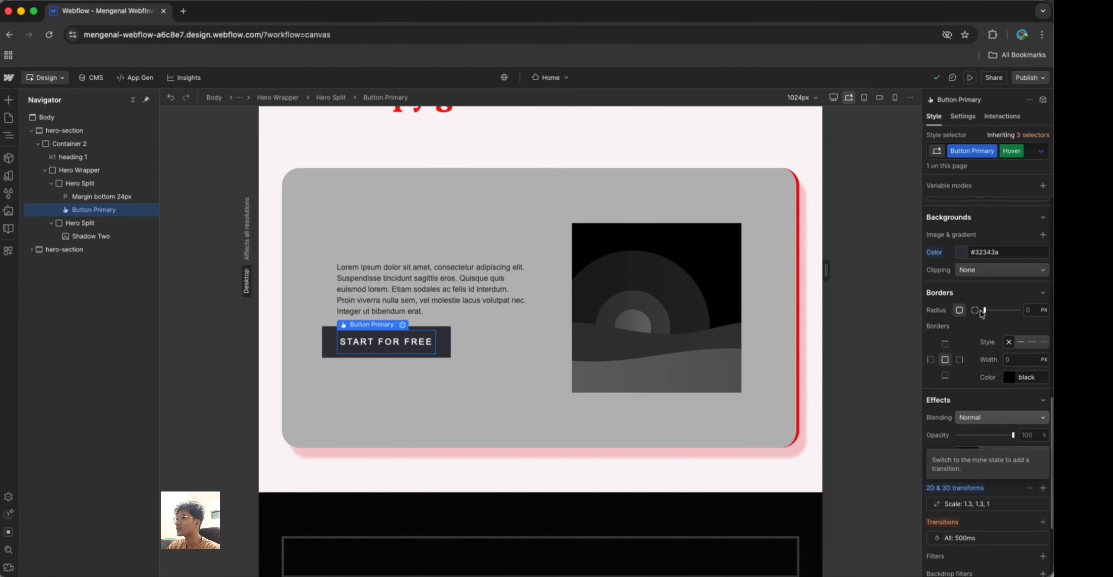
{"action": "left_click", "coordinate": [961, 254]}
{"action": "left_click_drag", "start_coordinate": [966, 294], "coordinate": [1050, 267]}
{"action": "left_click", "coordinate": [1041, 153]}
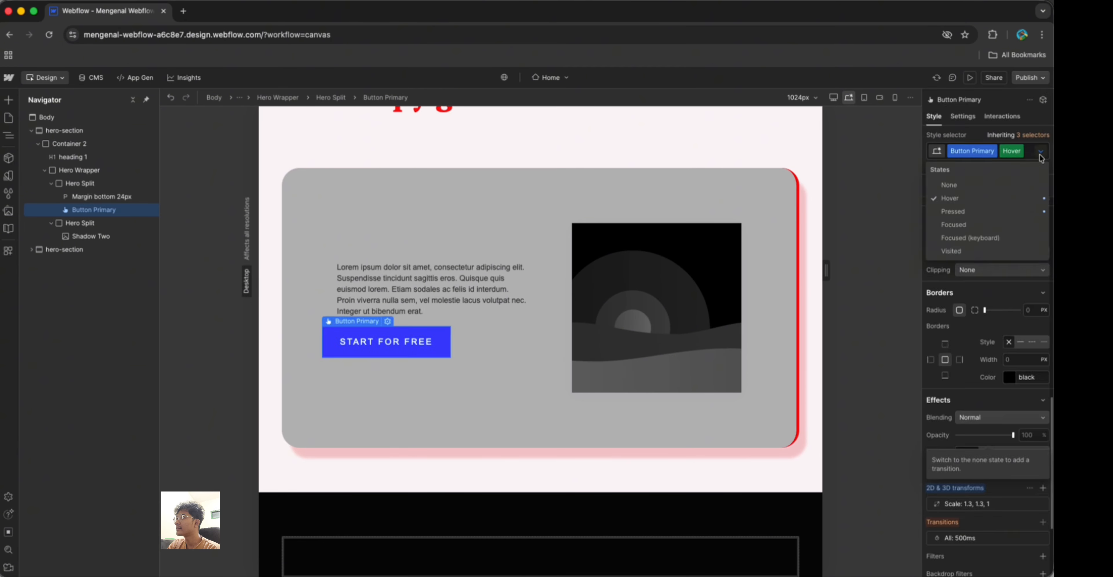
{"action": "left_click", "coordinate": [1003, 185]}
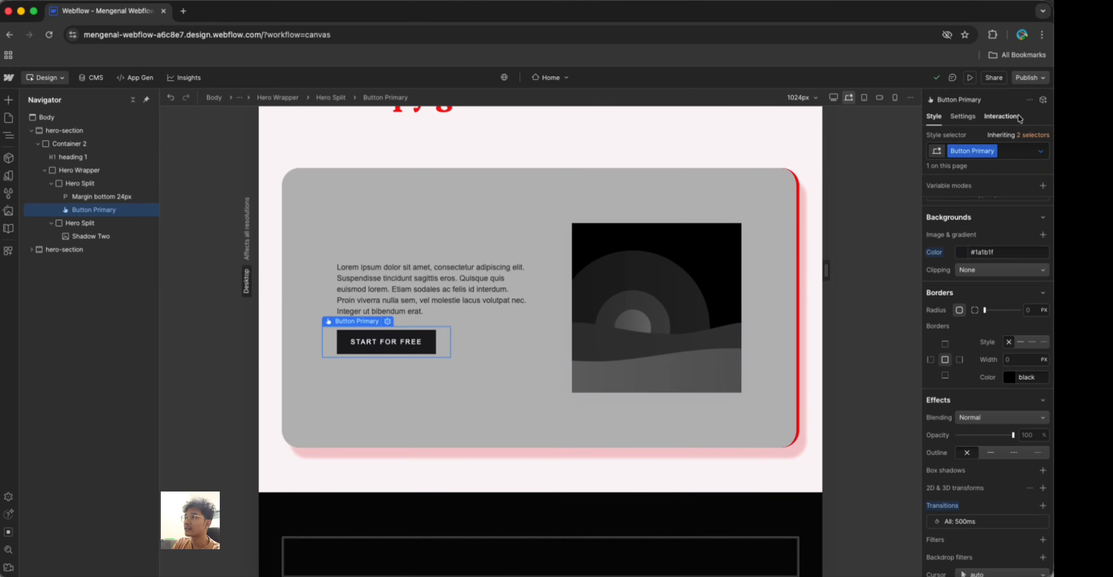
{"action": "scroll", "coordinate": [1024, 344], "scroll_direction": "down", "scroll_amount": 5}
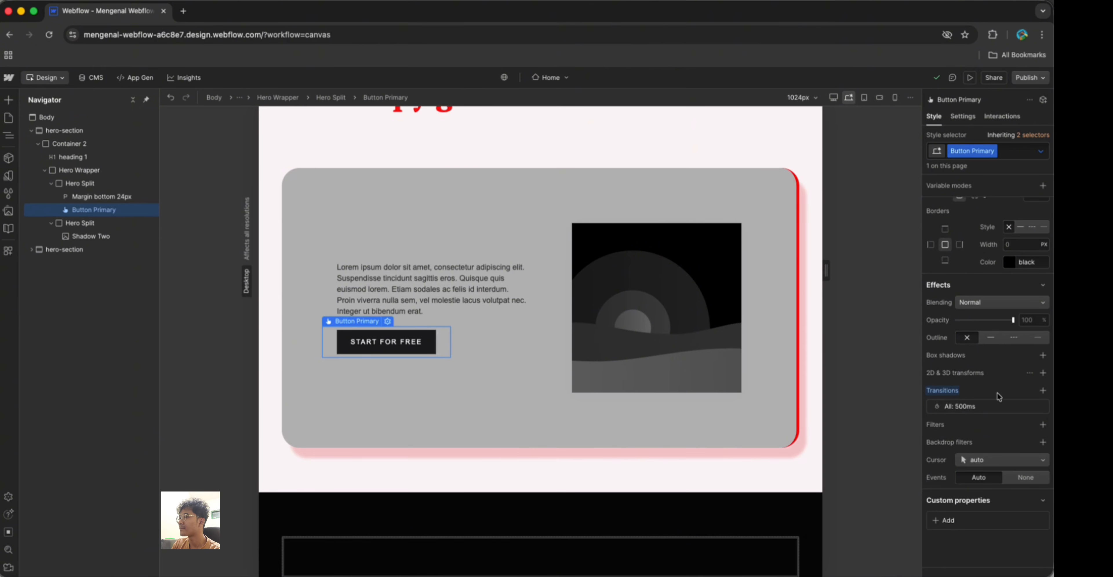
{"action": "left_click", "coordinate": [857, 393]}
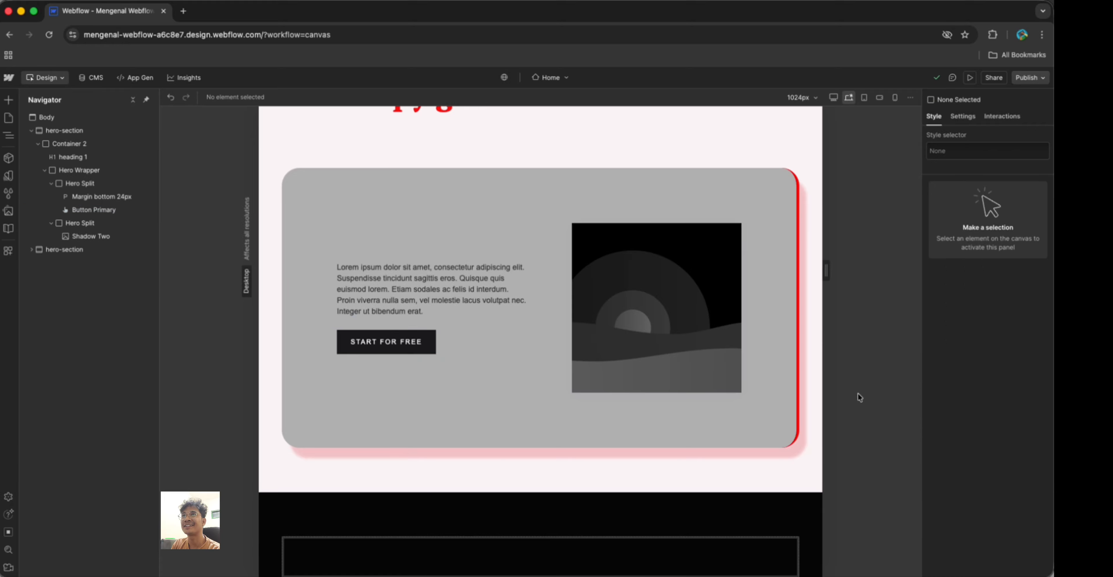
Try a 5 px Blur filter on the Hero Wrapper, reviewing the other filter types, and remove it
{"action": "left_click", "coordinate": [529, 331]}
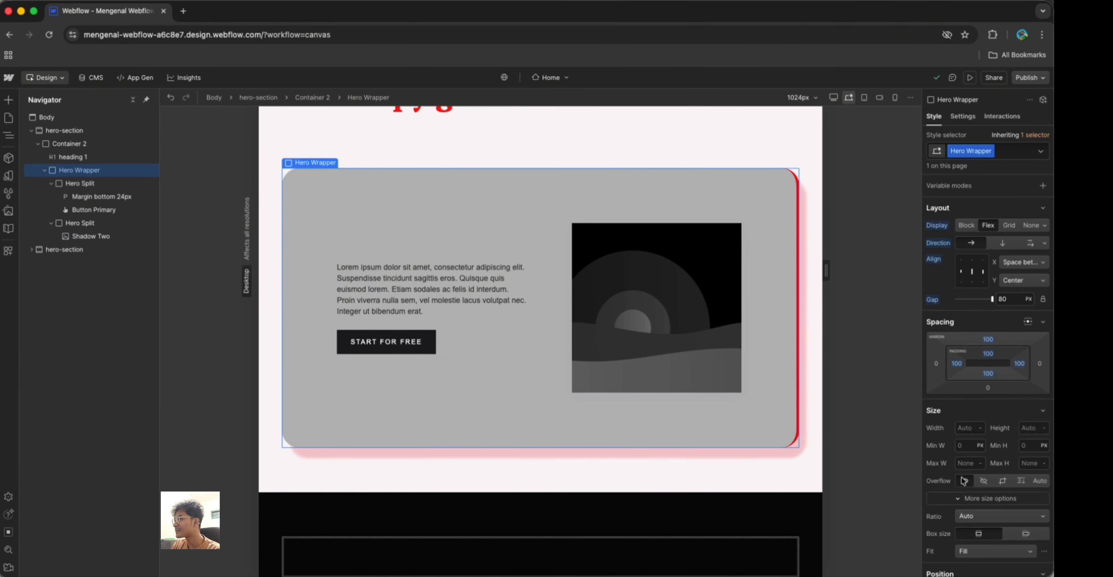
{"action": "scroll", "coordinate": [961, 479], "scroll_direction": "down", "scroll_amount": 10}
{"action": "scroll", "coordinate": [961, 477], "scroll_direction": "down", "scroll_amount": 10}
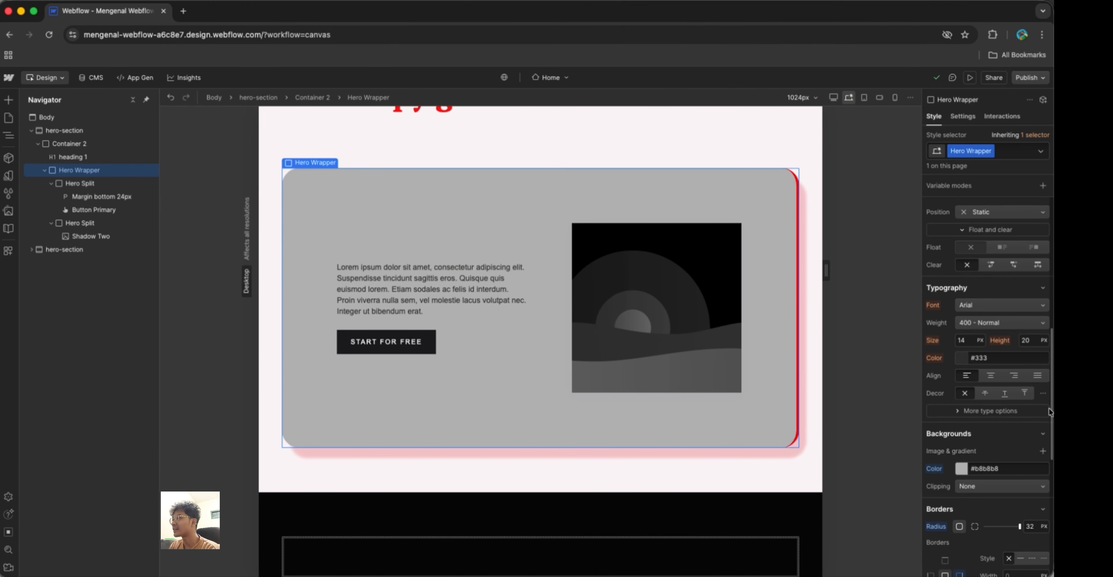
{"action": "scroll", "coordinate": [1037, 415], "scroll_direction": "down", "scroll_amount": 10}
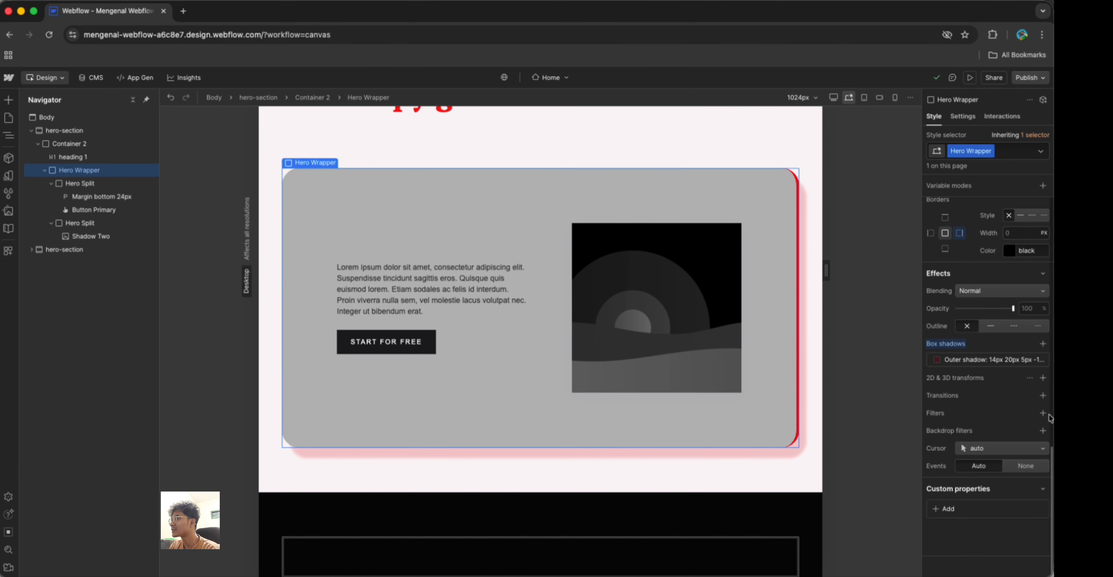
{"action": "left_click", "coordinate": [1043, 413]}
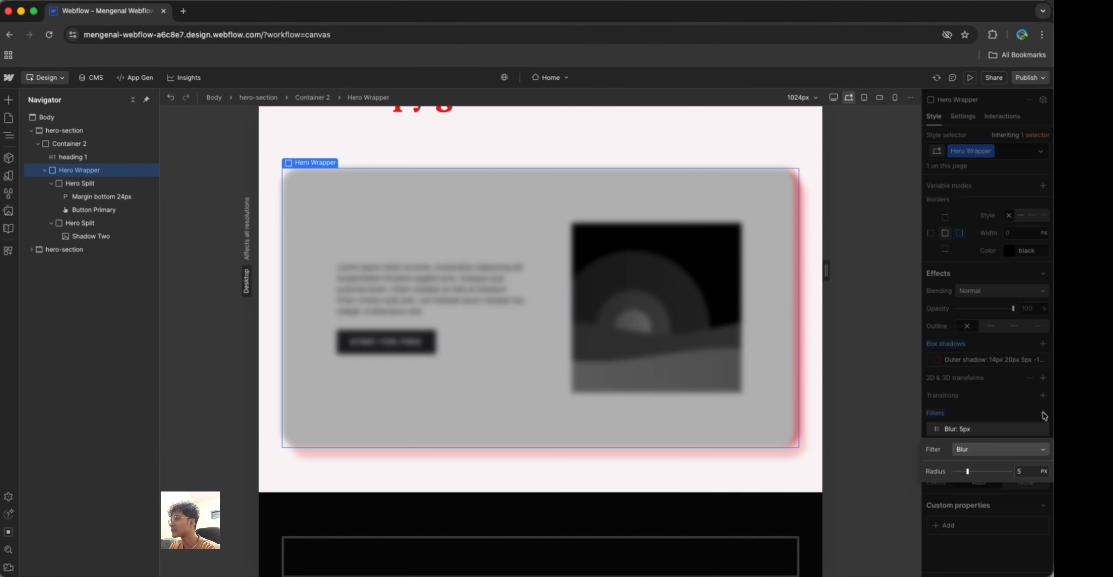
{"action": "left_click", "coordinate": [975, 448]}
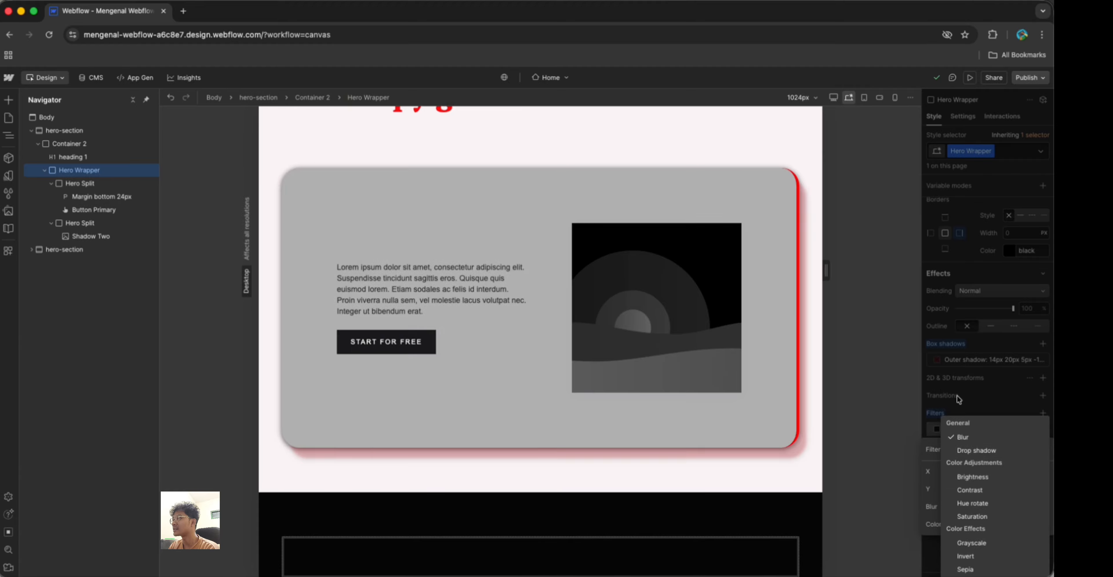
{"action": "left_click", "coordinate": [968, 437]}
{"action": "left_click", "coordinate": [998, 415]}
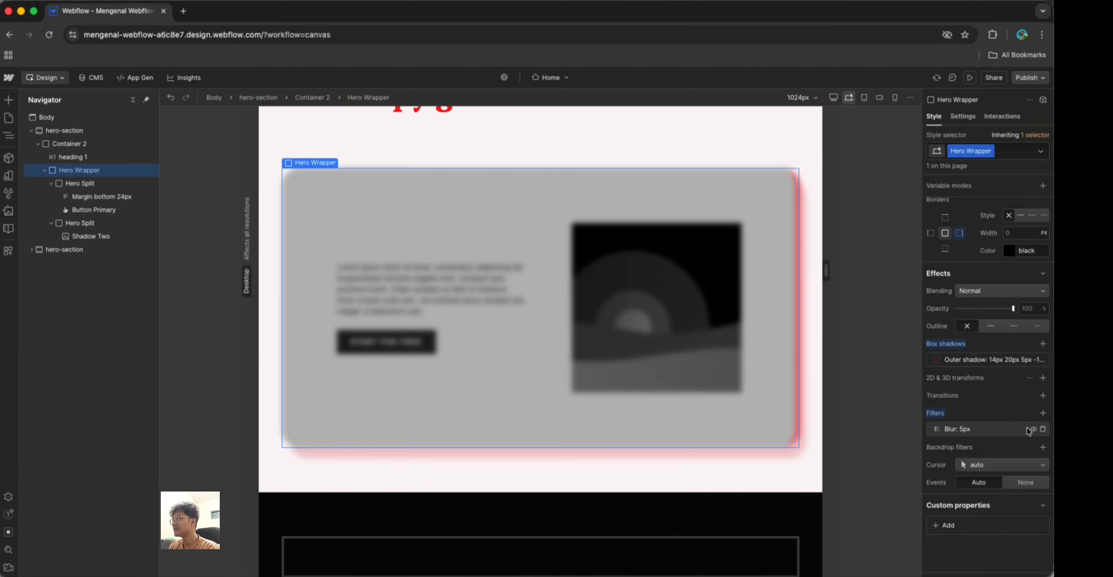
{"action": "left_click", "coordinate": [1042, 429]}
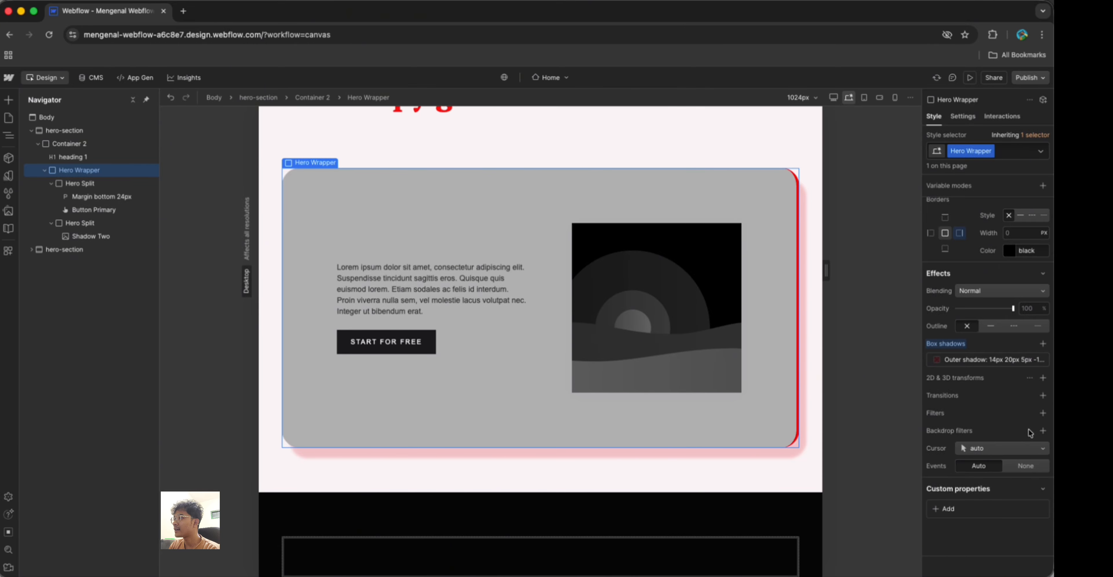
Try a 5 px Blur backdrop filter on the Hero Wrapper and remove it
{"action": "left_click", "coordinate": [466, 329]}
{"action": "left_click", "coordinate": [543, 390]}
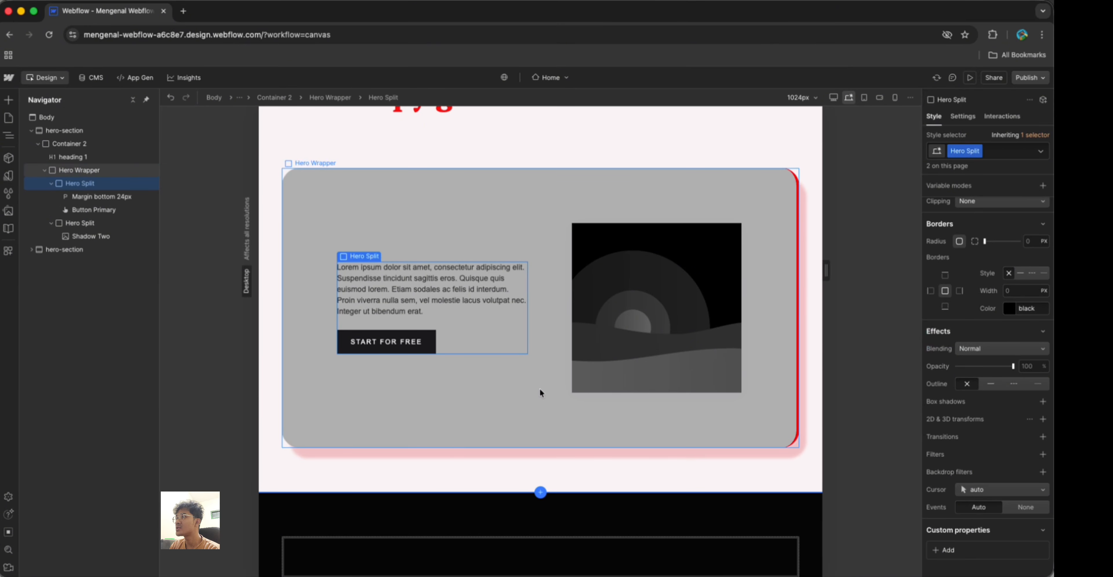
{"action": "left_click", "coordinate": [1043, 431]}
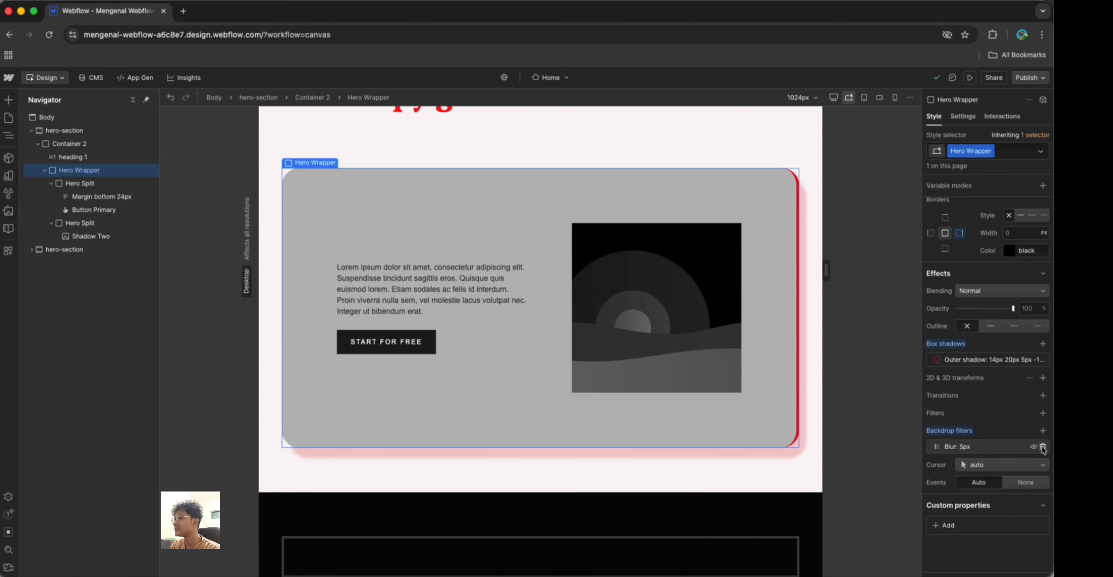
{"action": "left_click", "coordinate": [1043, 446]}
Try the grabbing cursor on the Hero Wrapper and reset the cursor property
{"action": "left_click", "coordinate": [1033, 450]}
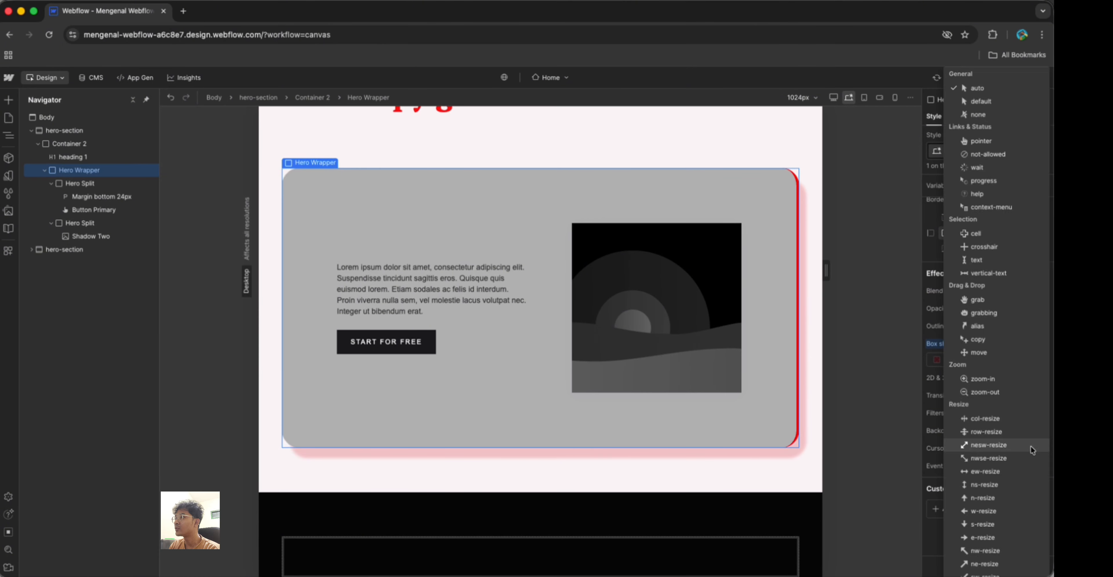
{"action": "left_click", "coordinate": [1010, 314]}
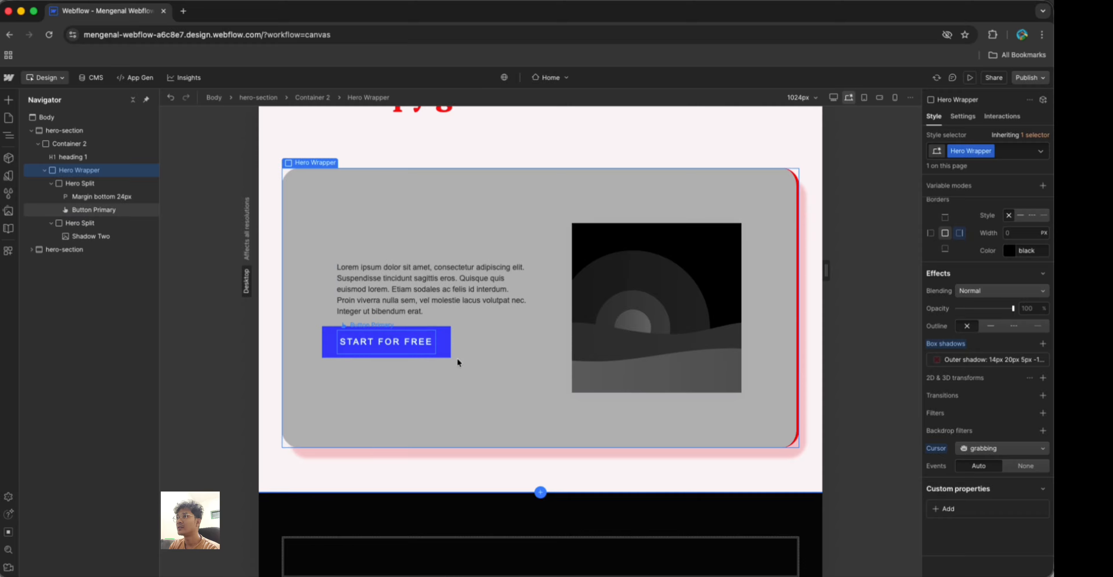
{"action": "left_click", "coordinate": [1019, 448]}
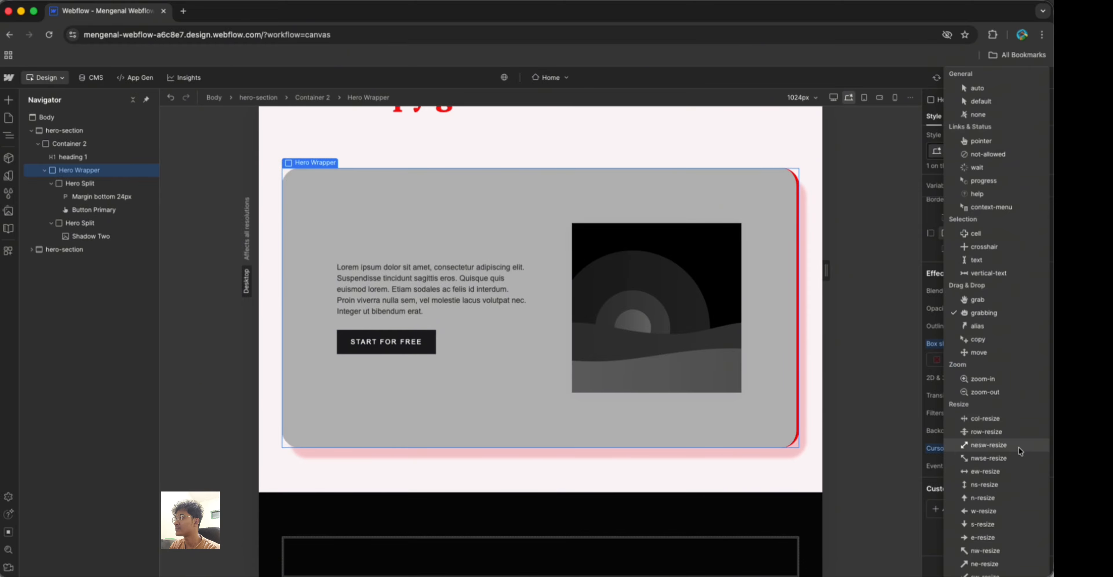
{"action": "left_click", "coordinate": [907, 427]}
{"action": "left_click", "coordinate": [929, 446]}
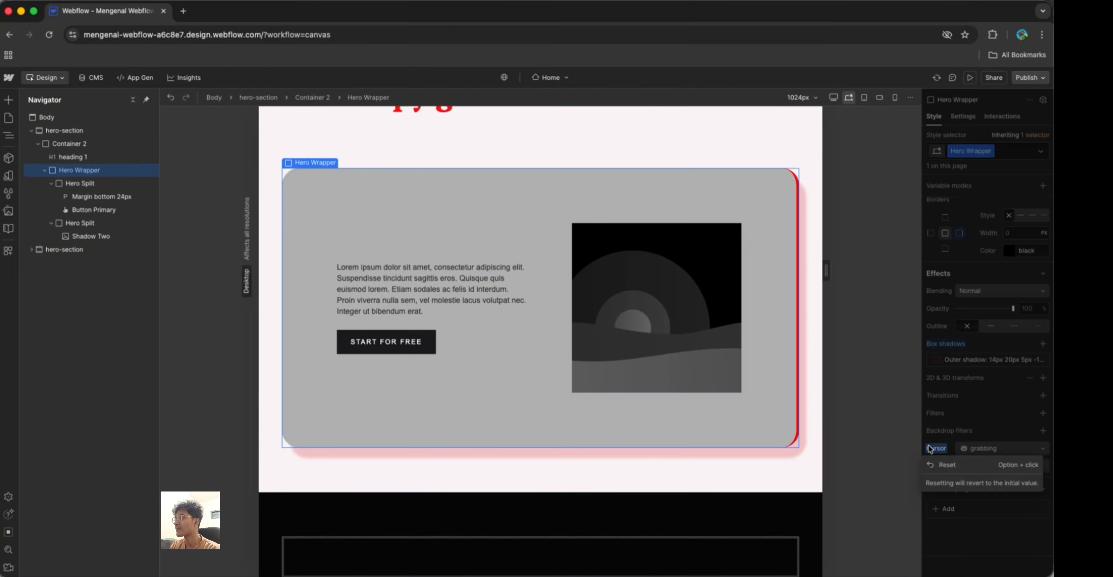
{"action": "left_click", "coordinate": [930, 460]}
Set the START FOR FREE button's cursor to nwse-resize
{"action": "left_click", "coordinate": [415, 344]}
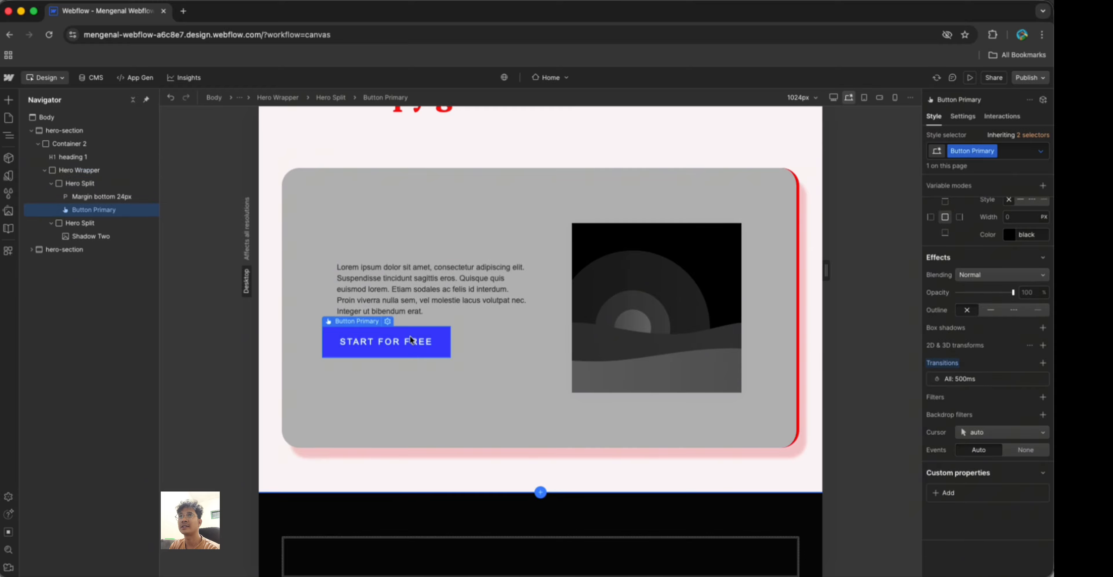
{"action": "left_click", "coordinate": [987, 447]}
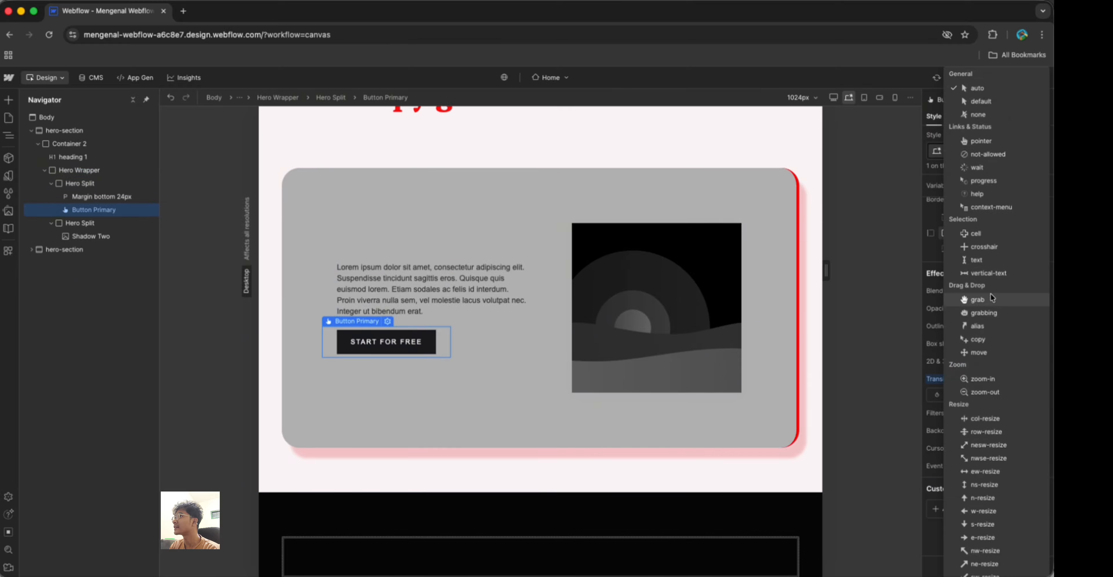
{"action": "left_click", "coordinate": [974, 459]}
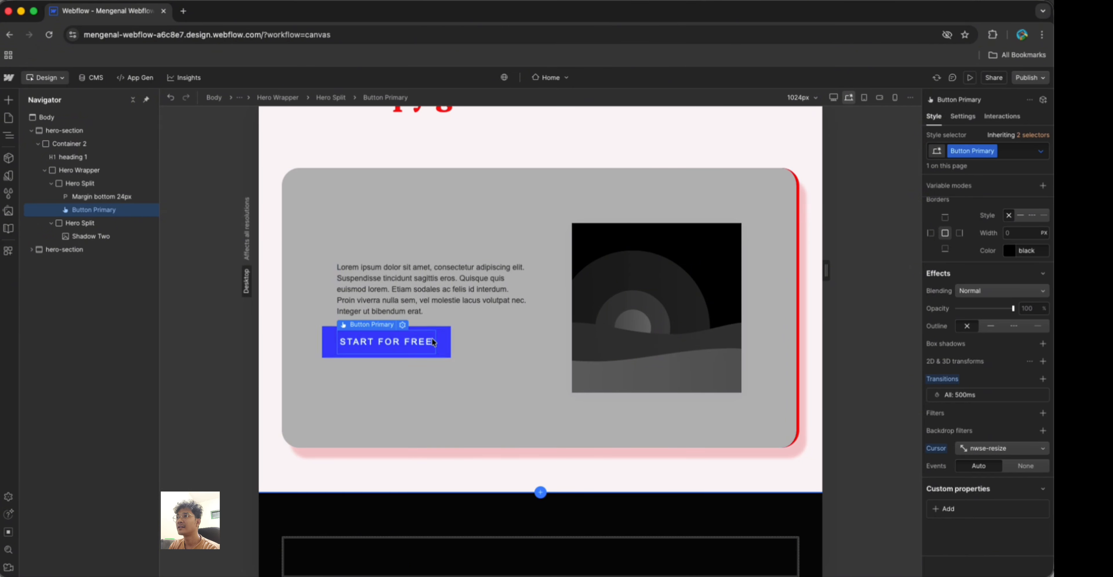
Preview the START FOR FREE button's hover cursor on the site and return to the design view
{"action": "left_click", "coordinate": [971, 78]}
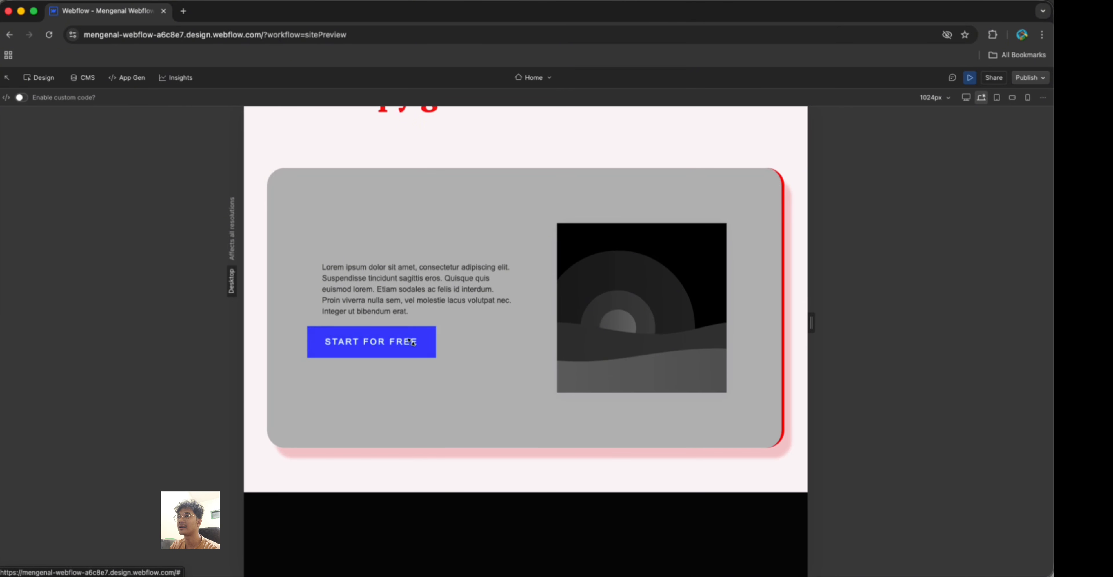
{"action": "left_click", "coordinate": [48, 77]}
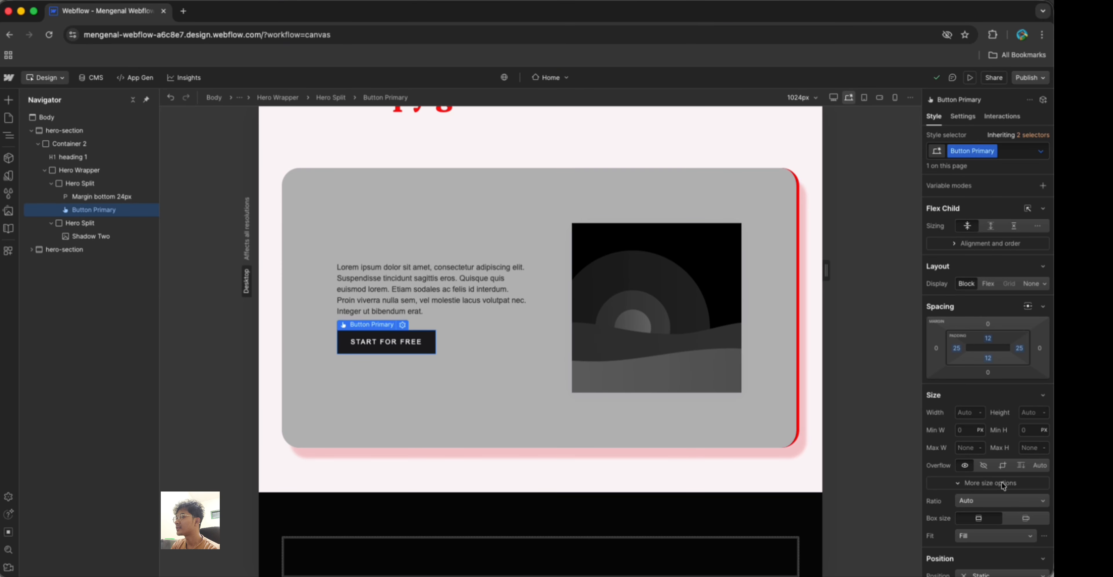
{"action": "scroll", "coordinate": [973, 457], "scroll_direction": "down", "scroll_amount": 15}
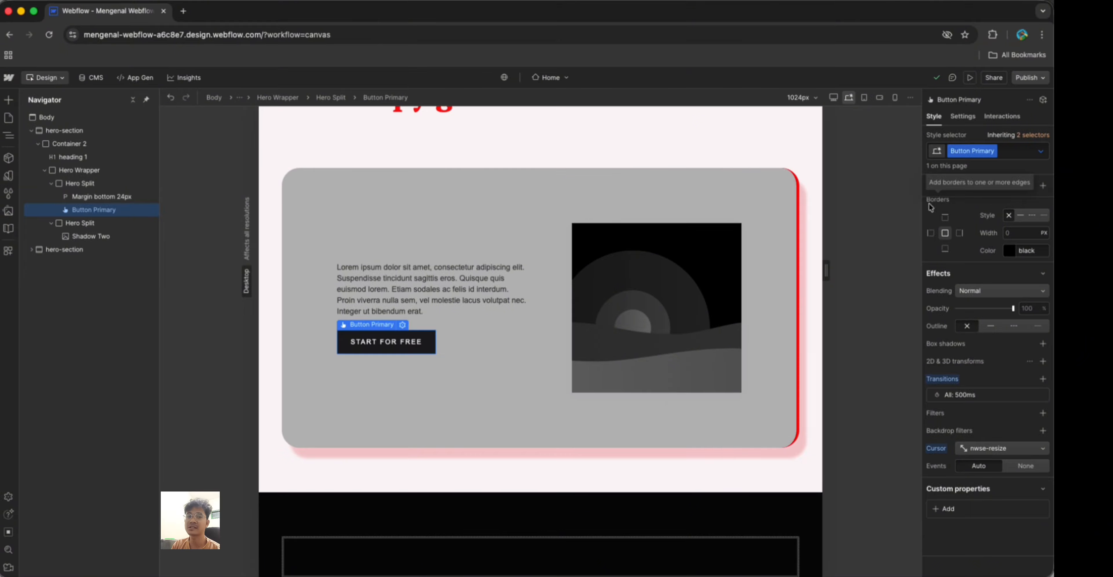
Try heading tags 2, 3, 4 and 6 on the title heading and set the tag back to 1
{"action": "left_click", "coordinate": [964, 116]}
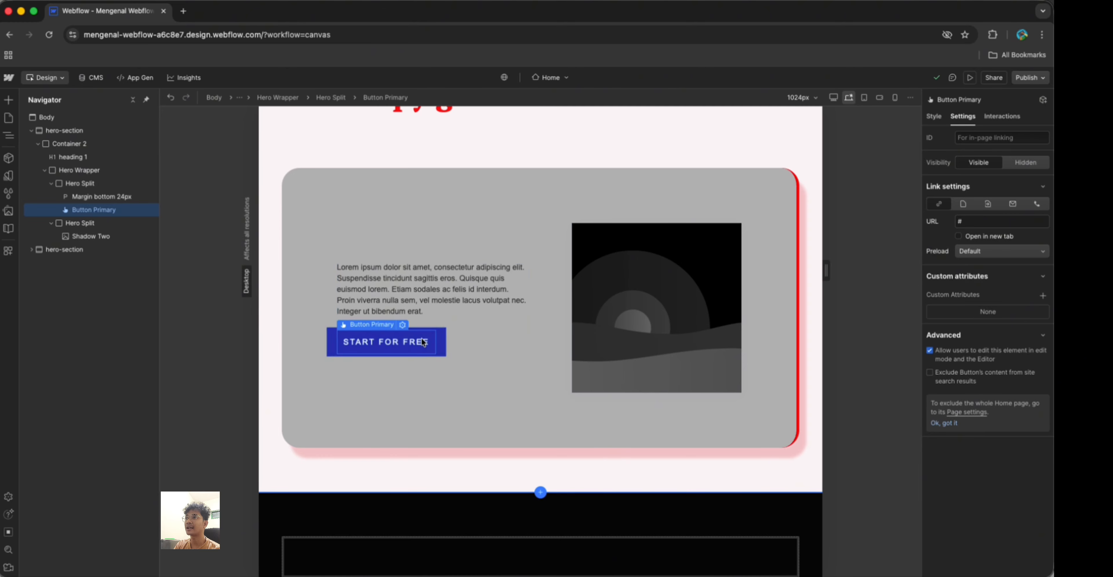
{"action": "scroll", "coordinate": [497, 338], "scroll_direction": "up", "scroll_amount": 3}
{"action": "left_click", "coordinate": [460, 193]}
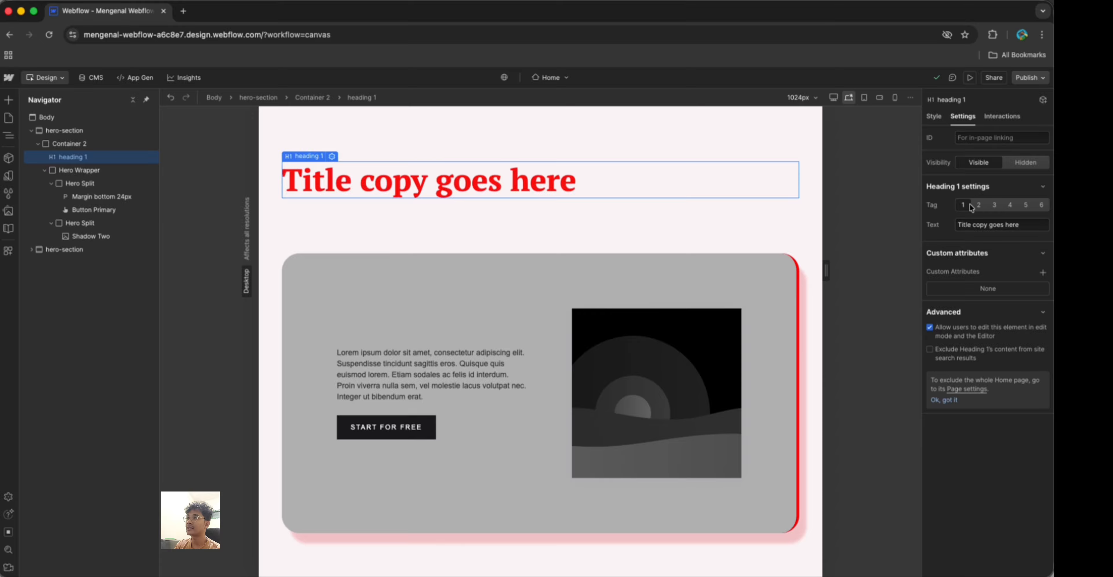
{"action": "left_click", "coordinate": [979, 205]}
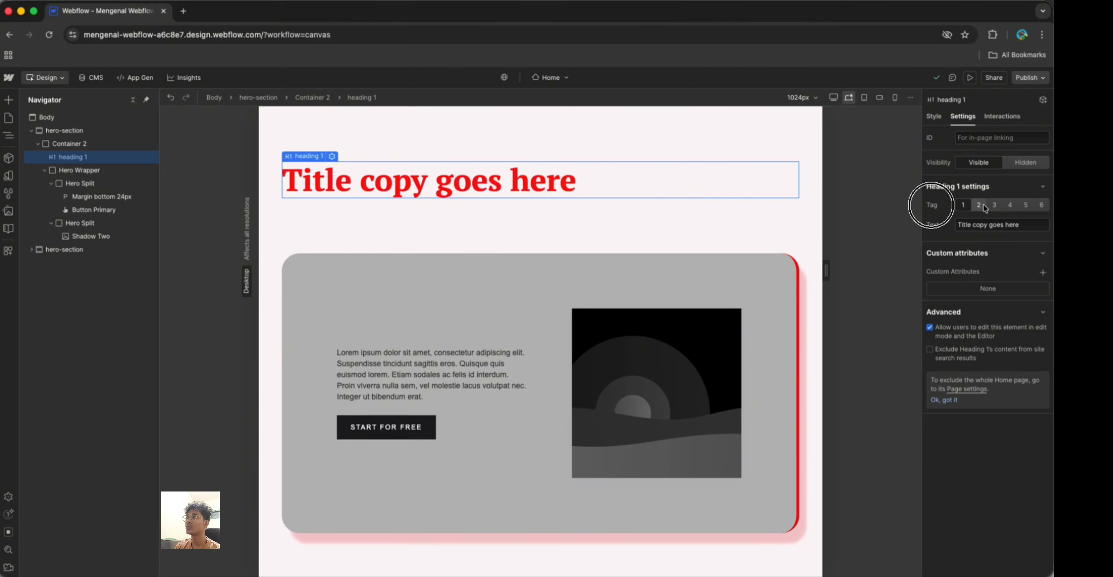
{"action": "left_click", "coordinate": [994, 206]}
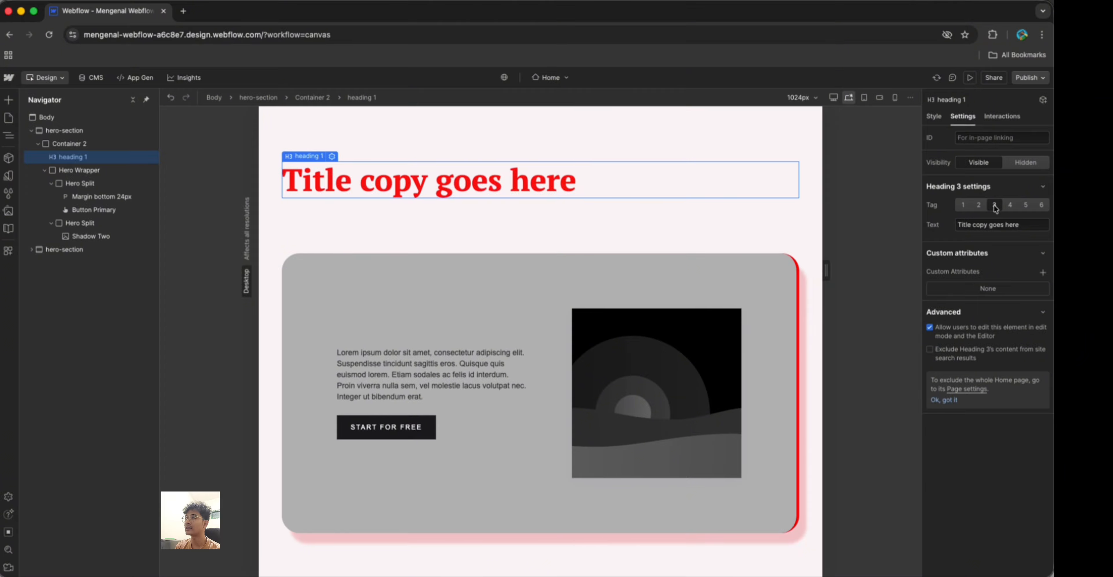
{"action": "left_click", "coordinate": [1011, 206]}
{"action": "left_click", "coordinate": [1041, 206]}
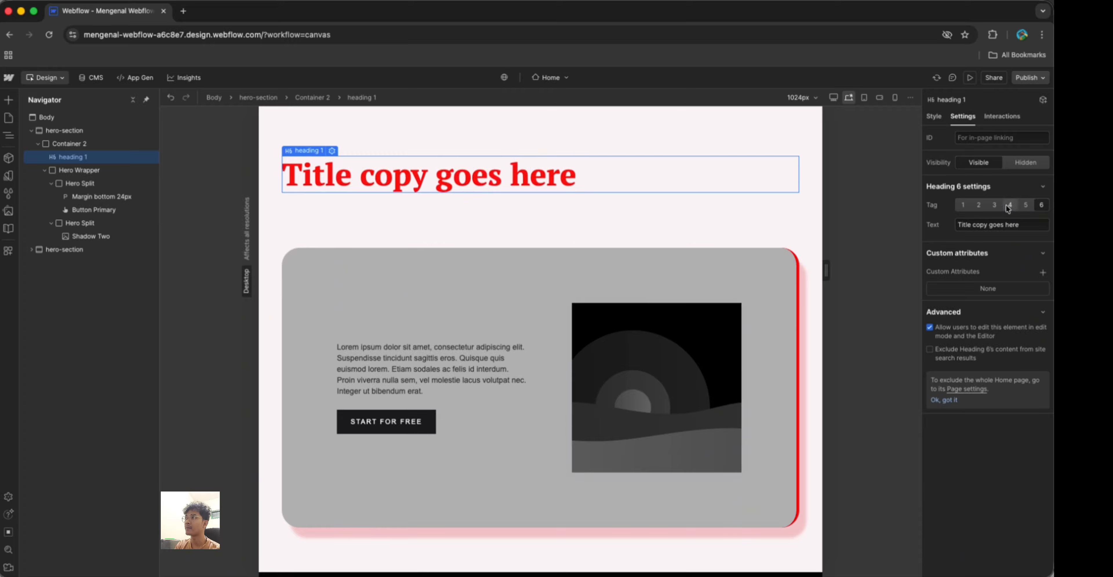
{"action": "left_click", "coordinate": [963, 205]}
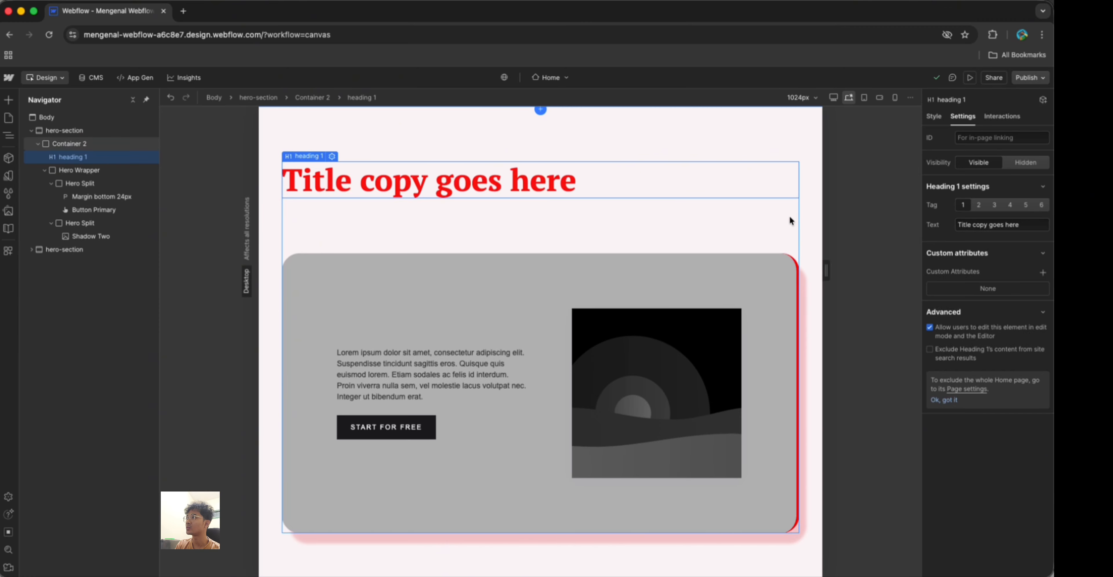
Try the Hidden visibility setting on the title heading twice, restoring it to Visible each time
{"action": "left_click", "coordinate": [1025, 169]}
{"action": "left_click", "coordinate": [980, 163]}
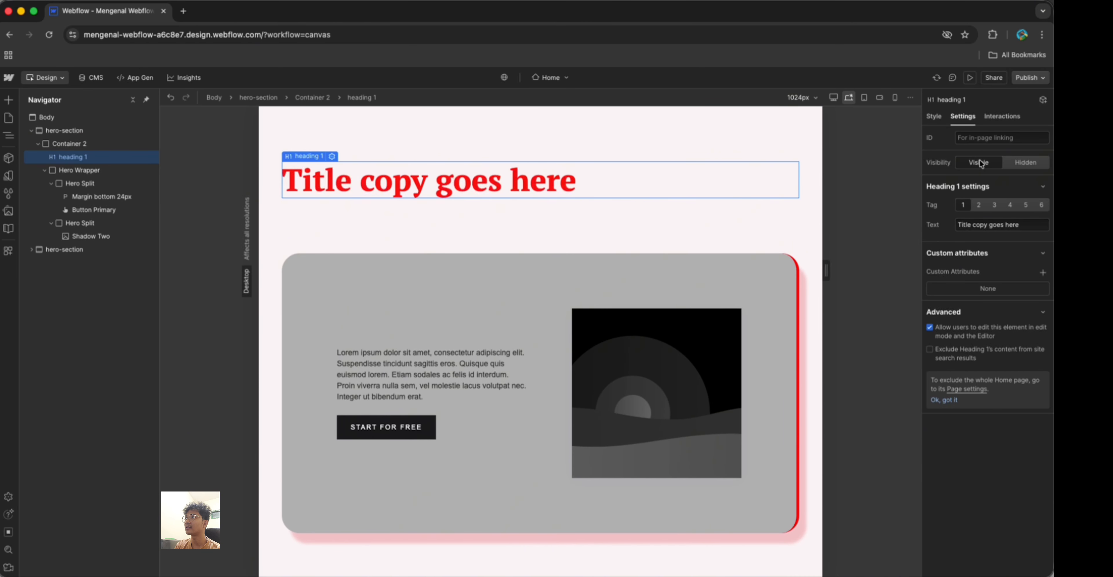
{"action": "left_click", "coordinate": [1012, 166]}
{"action": "left_click", "coordinate": [979, 163]}
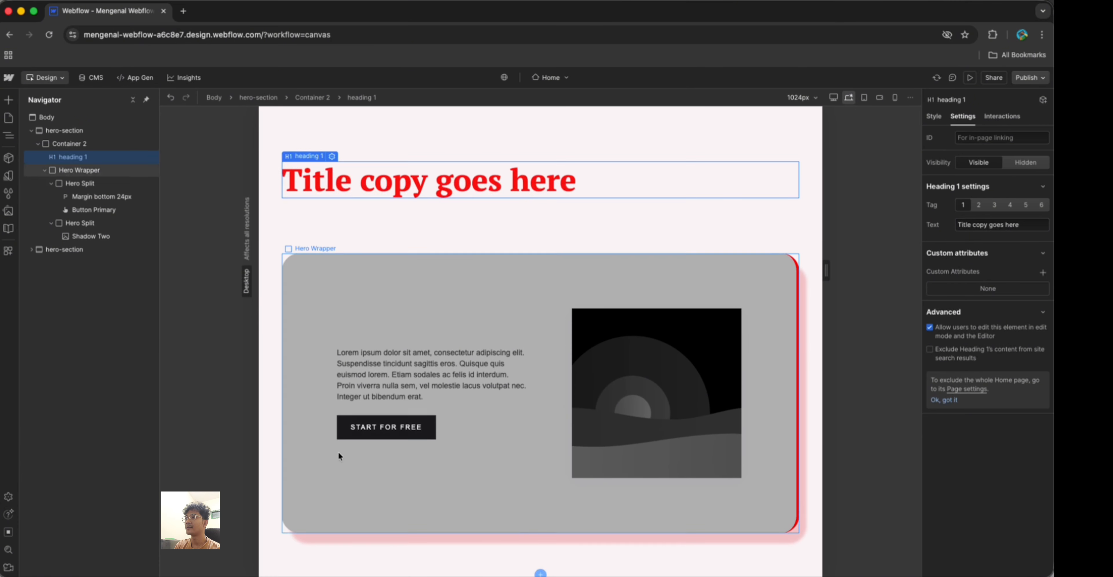
Try the page, section, email and phone link types on the START FOR FREE button and switch back to the URL type
{"action": "left_click", "coordinate": [383, 437]}
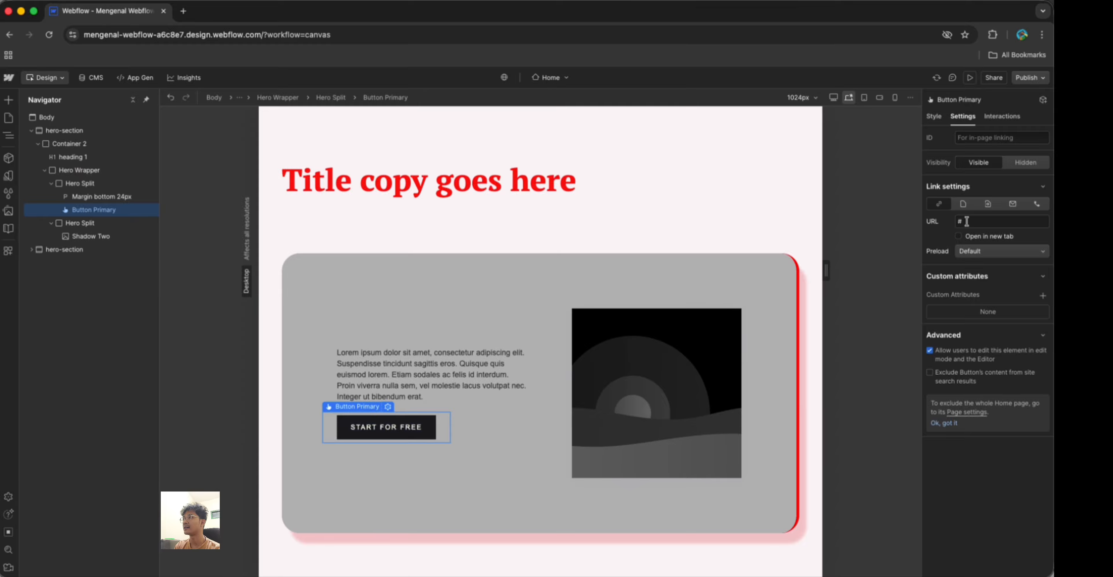
{"action": "left_click", "coordinate": [964, 204]}
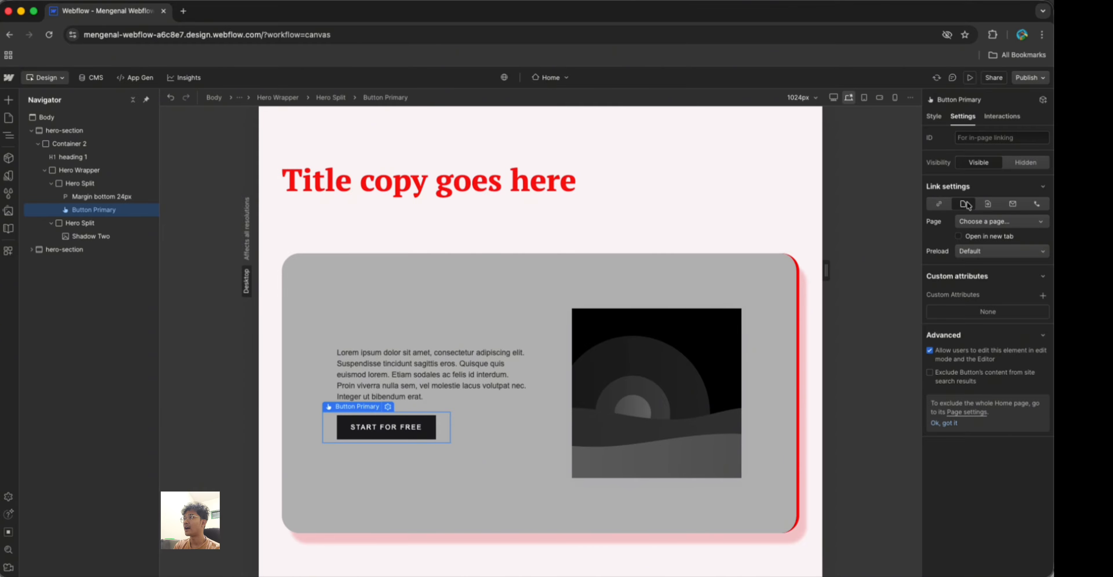
{"action": "left_click", "coordinate": [989, 205]}
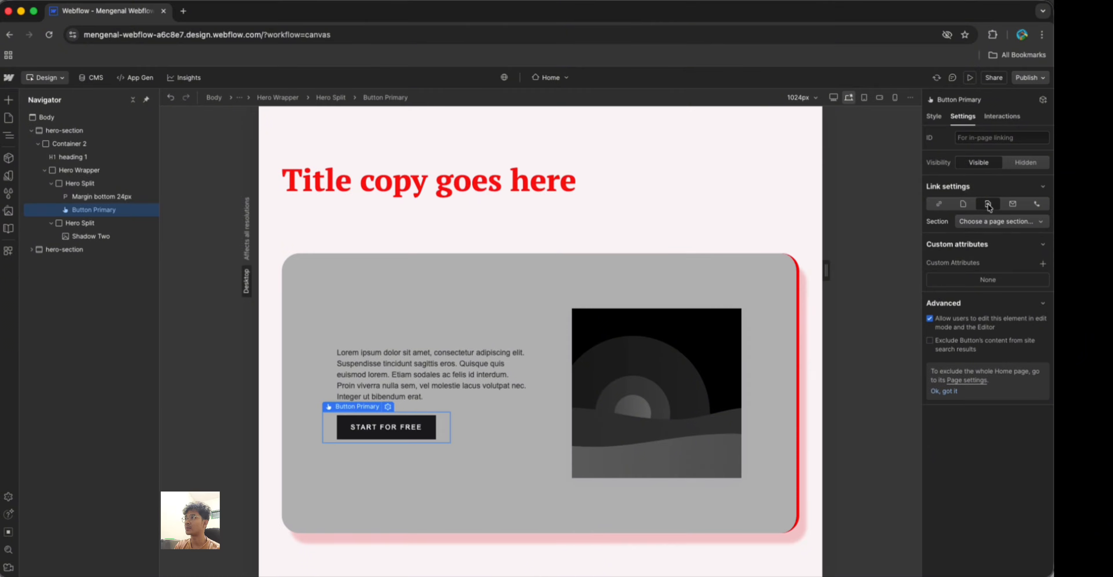
{"action": "left_click", "coordinate": [1011, 207]}
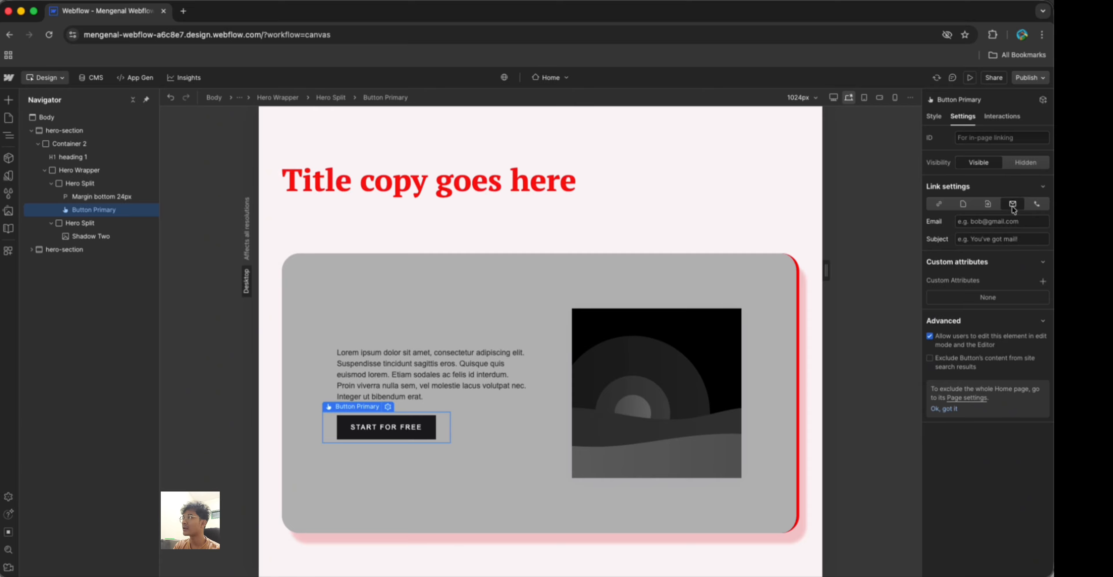
{"action": "left_click", "coordinate": [1038, 206]}
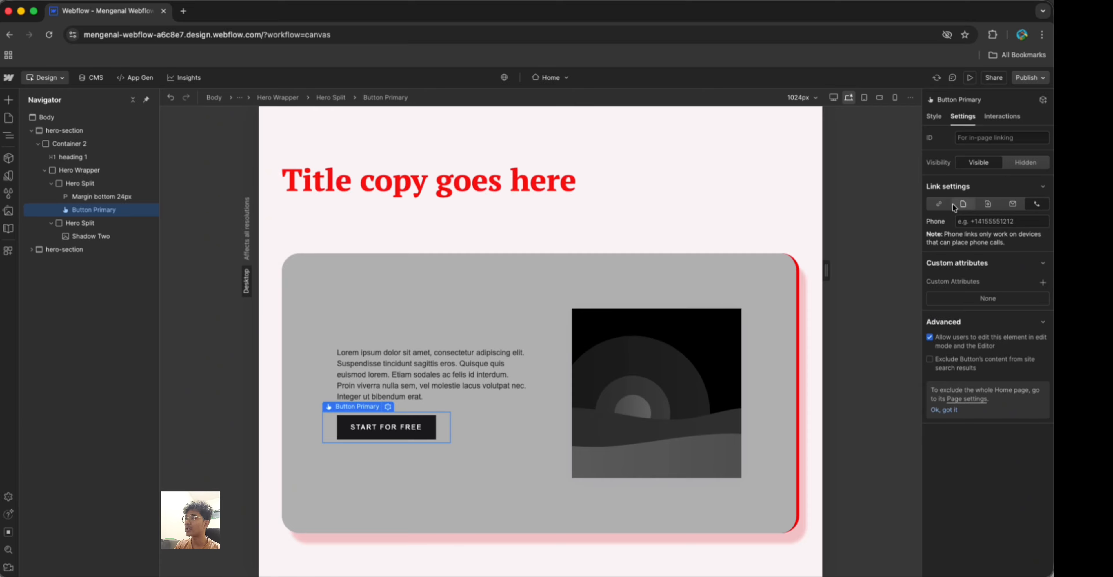
{"action": "left_click", "coordinate": [940, 205]}
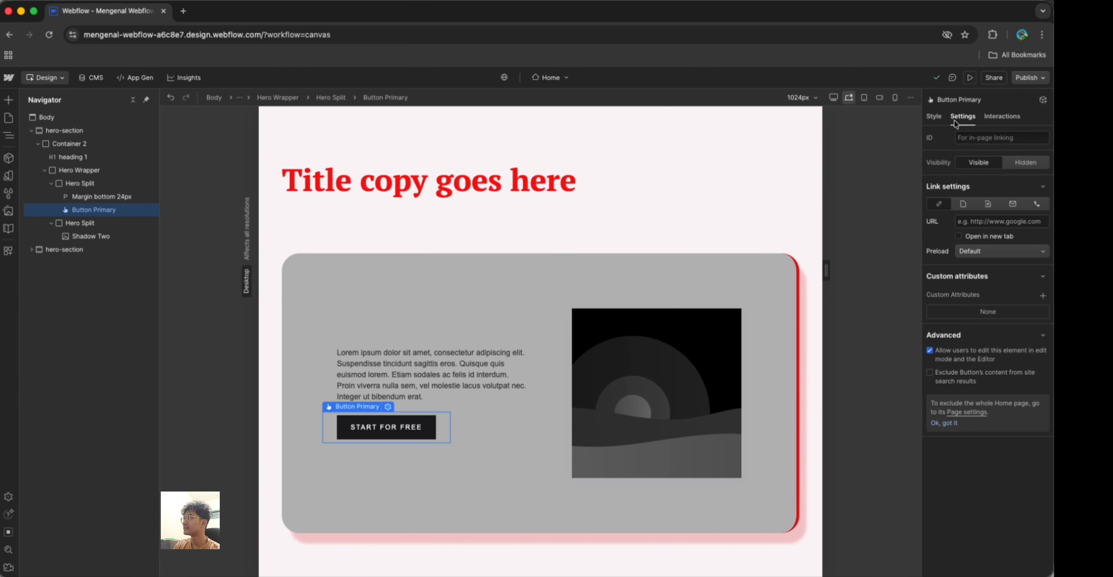
Examine the title heading's interaction options, covering the element triggers, interaction versions and page triggers
{"action": "left_click", "coordinate": [989, 122]}
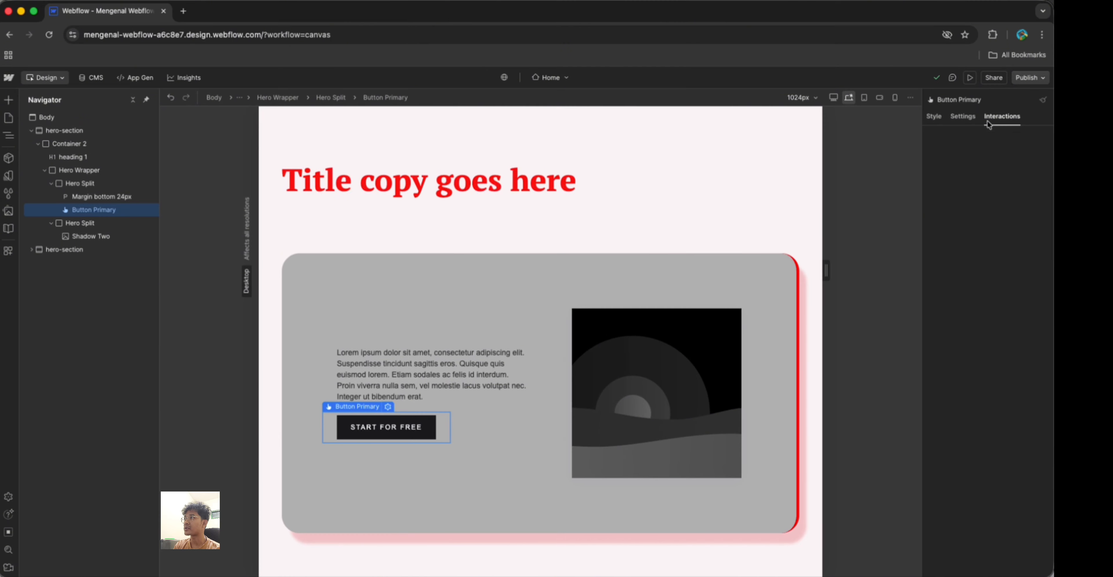
{"action": "left_click", "coordinate": [488, 164]}
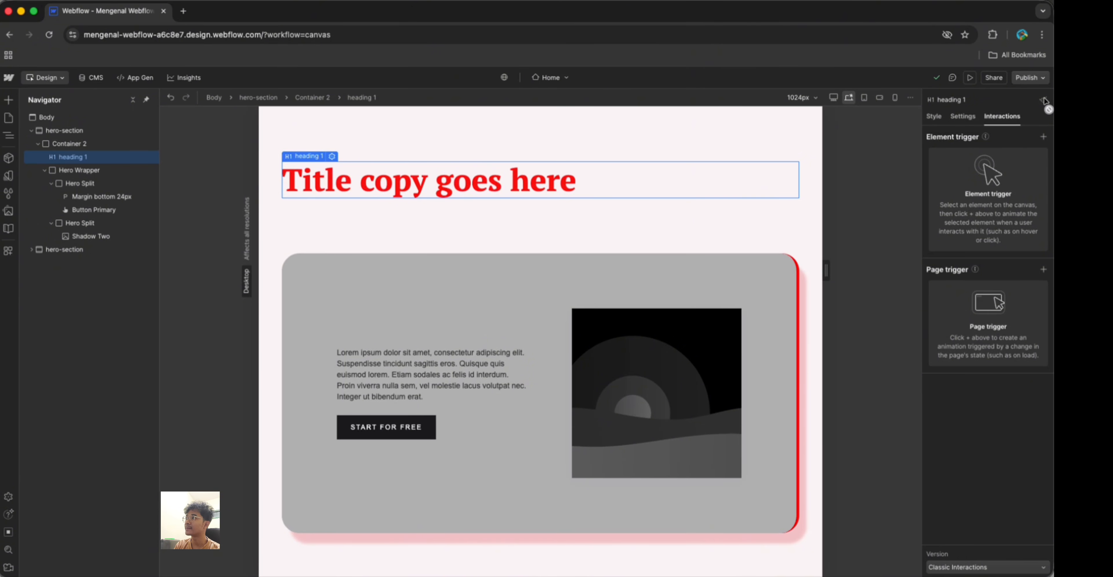
{"action": "left_click", "coordinate": [1044, 138]}
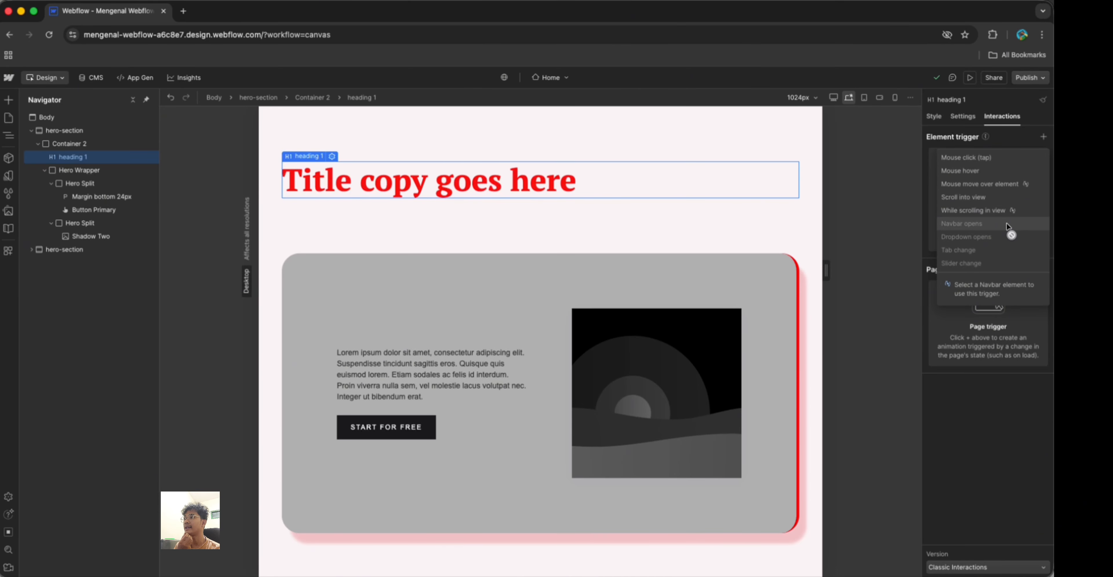
{"action": "left_click", "coordinate": [996, 564]}
{"action": "left_click", "coordinate": [996, 567]}
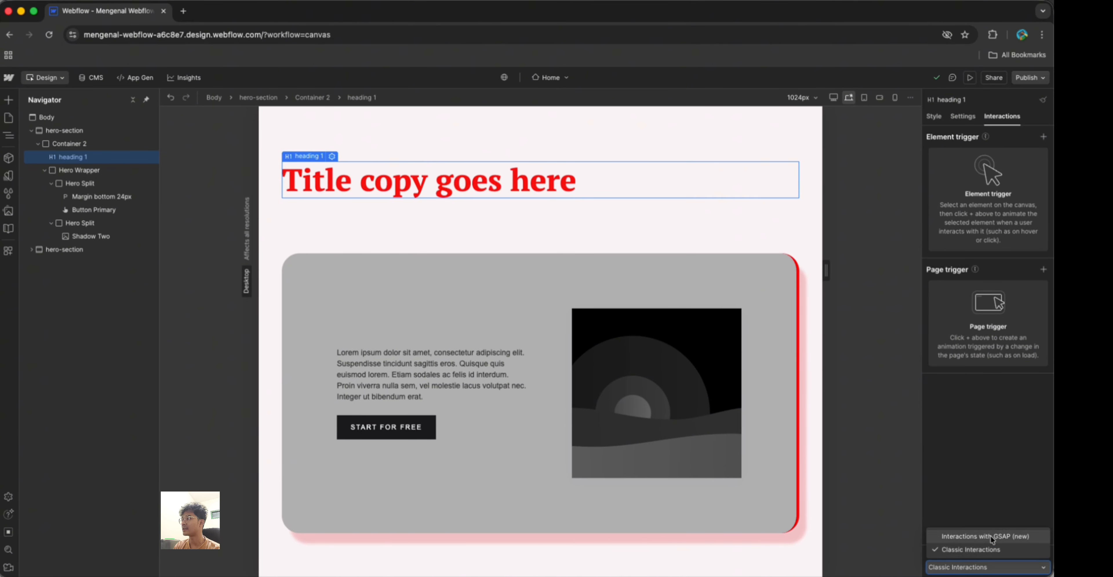
{"action": "left_click", "coordinate": [982, 469]}
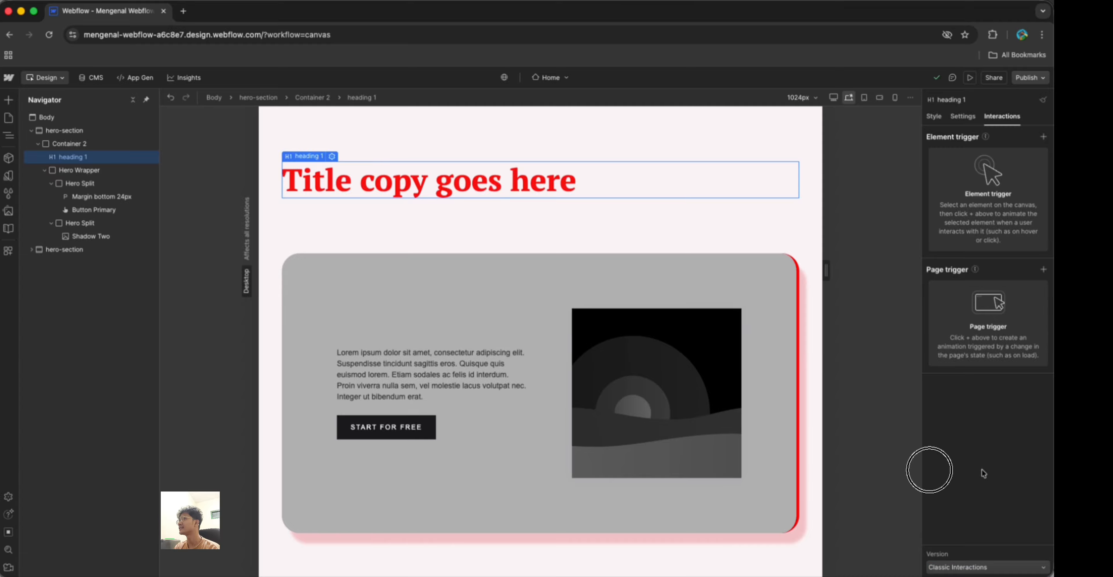
{"action": "left_click", "coordinate": [1043, 270]}
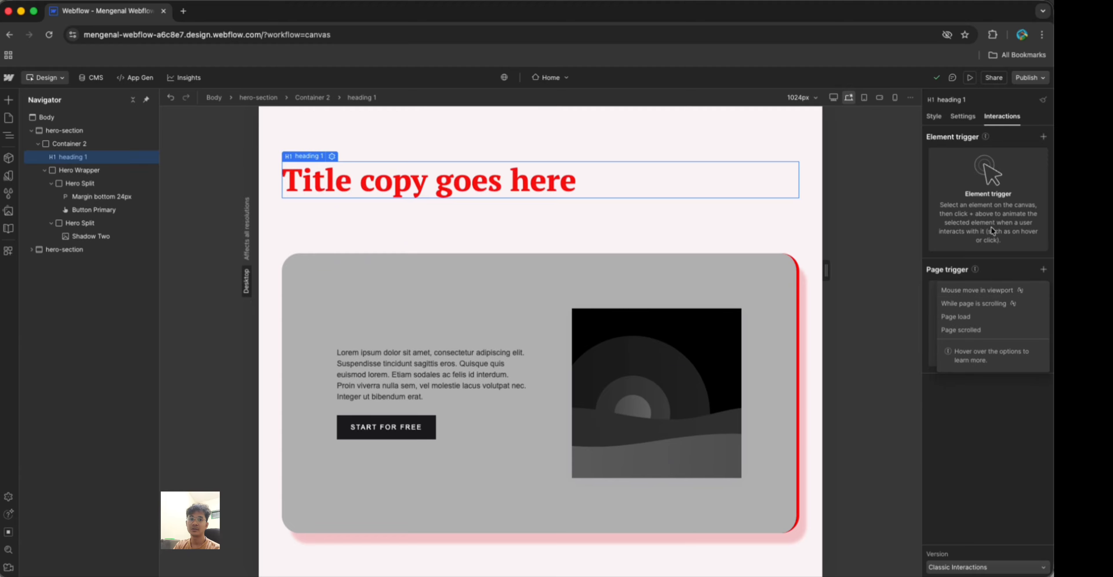
{"action": "left_click", "coordinate": [969, 123]}
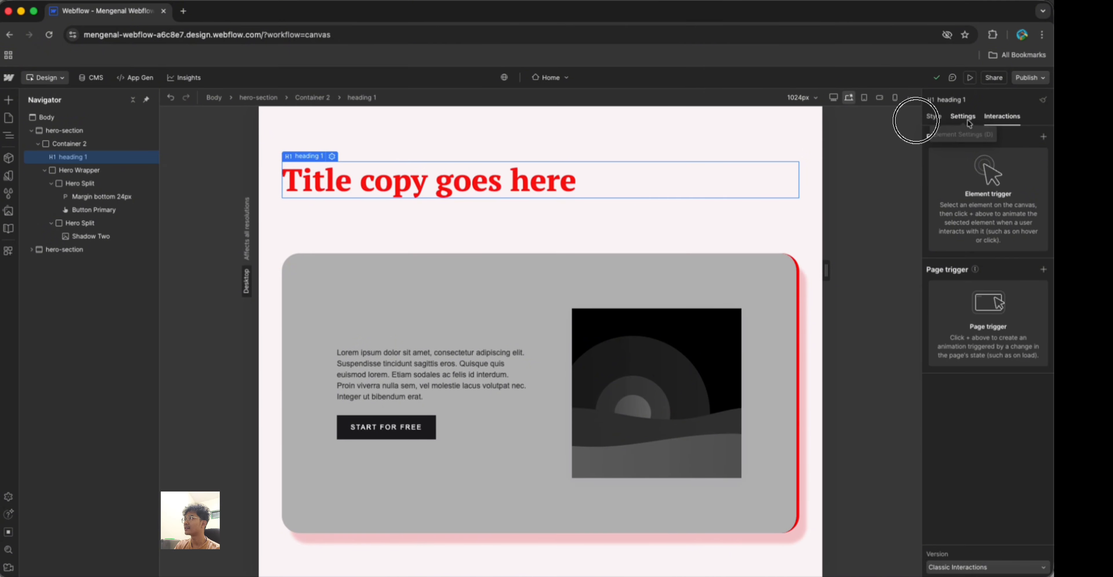
{"action": "left_click", "coordinate": [967, 119]}
{"action": "left_click", "coordinate": [933, 120]}
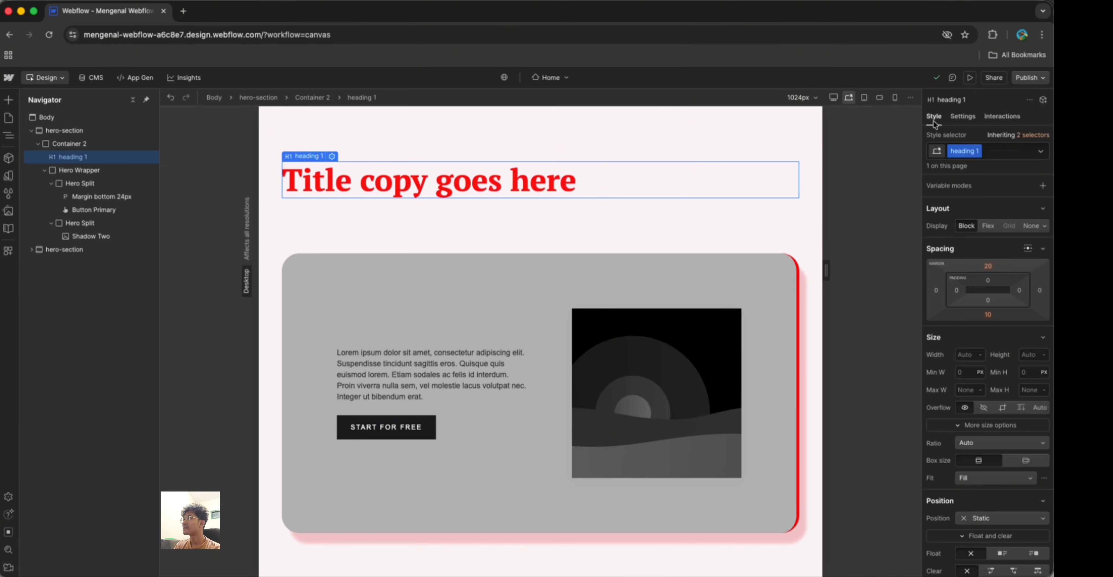
{"action": "scroll", "coordinate": [973, 231], "scroll_direction": "down", "scroll_amount": 5}
{"action": "scroll", "coordinate": [973, 234], "scroll_direction": "up", "scroll_amount": 5}
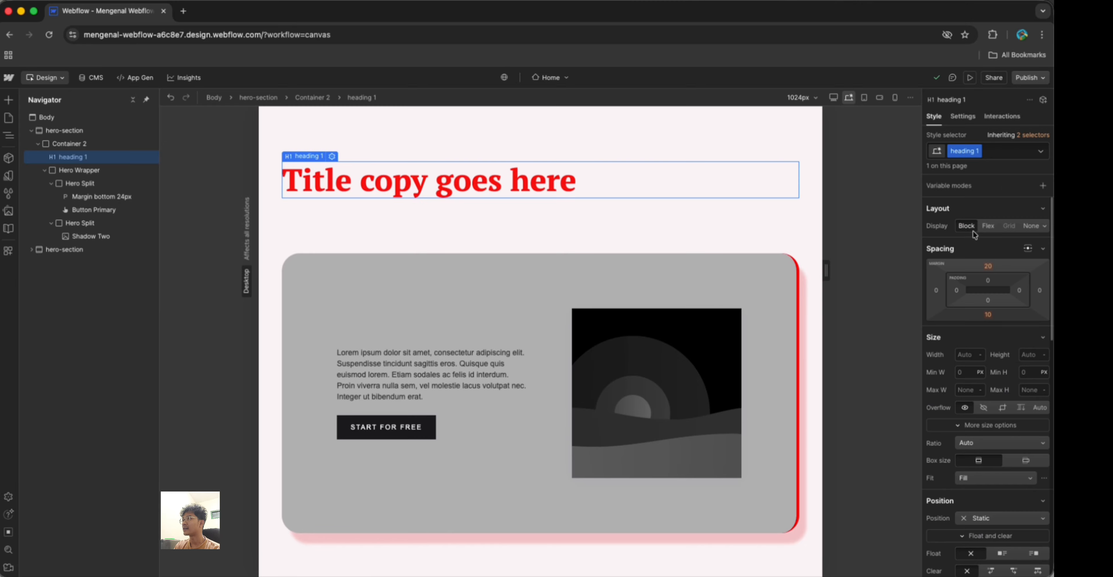
Find the H1 element through quick search and add it at the end of Container 2
{"action": "left_click", "coordinate": [658, 219]}
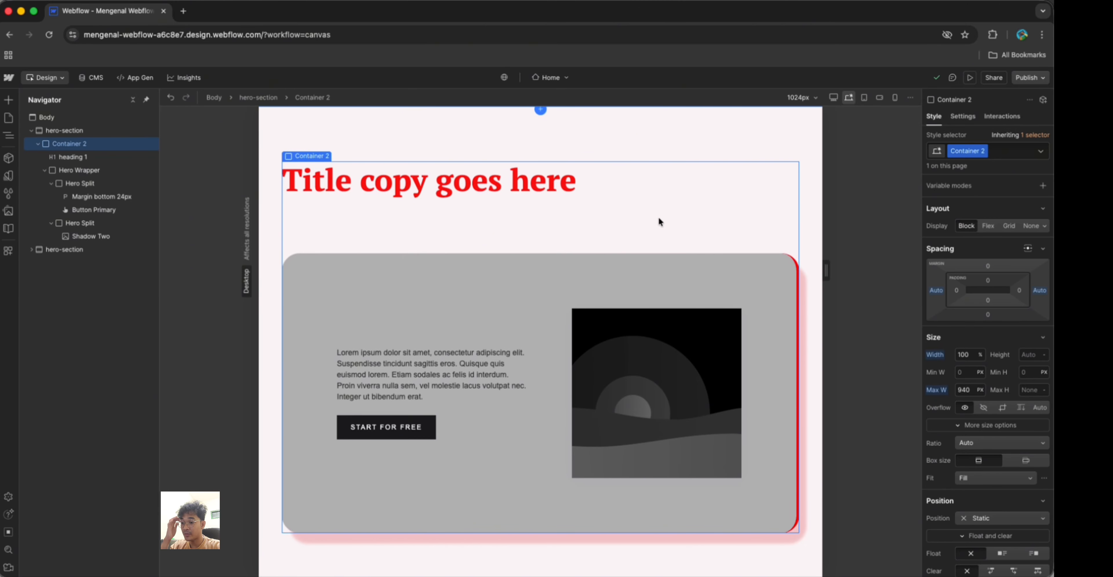
{"action": "key", "text": "super+e"}
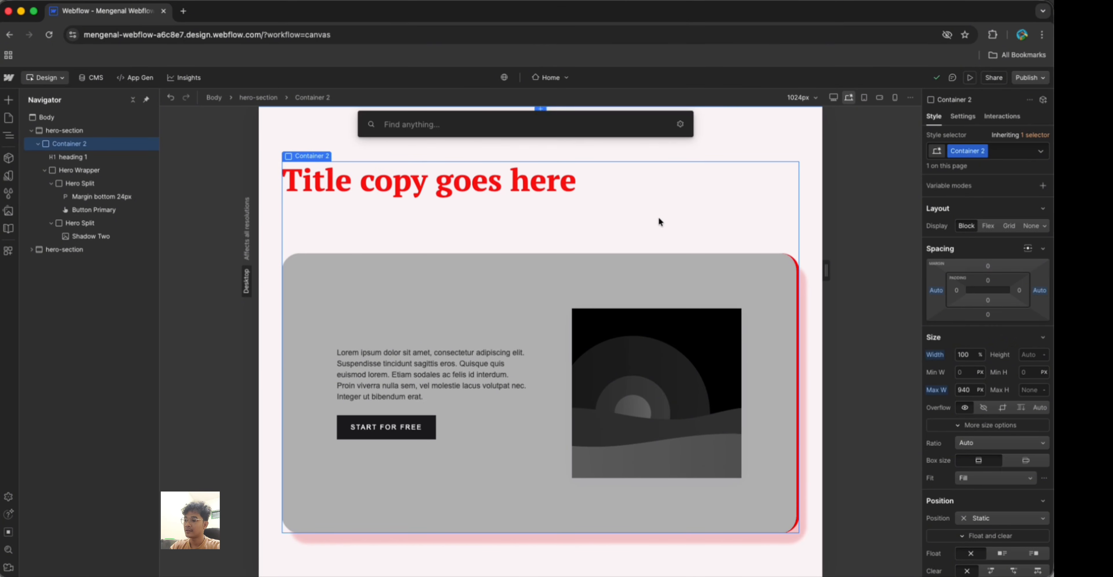
{"action": "type", "text": "h1"}
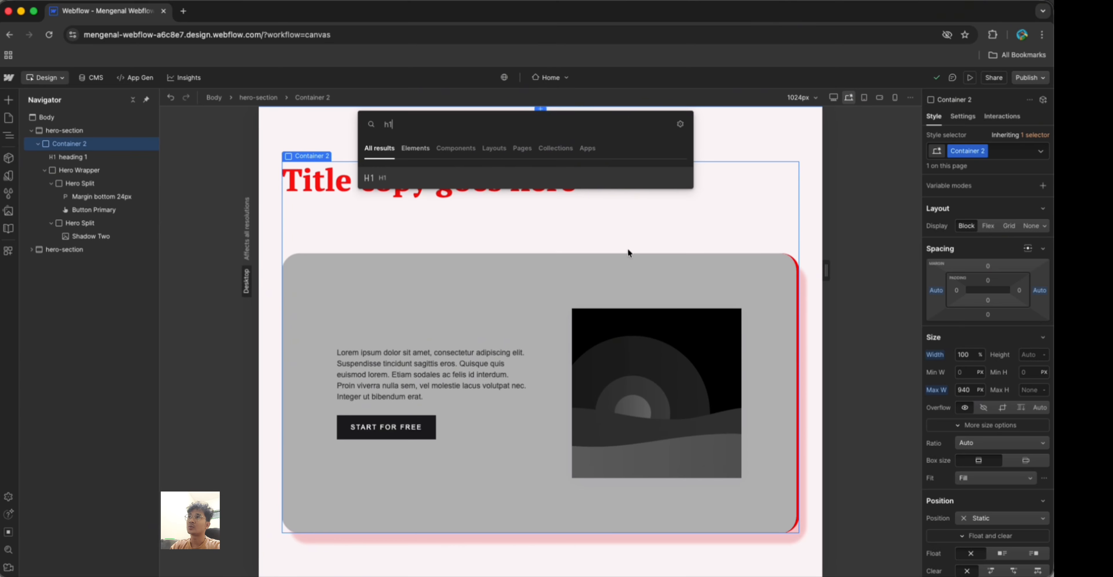
{"action": "left_click", "coordinate": [559, 173]}
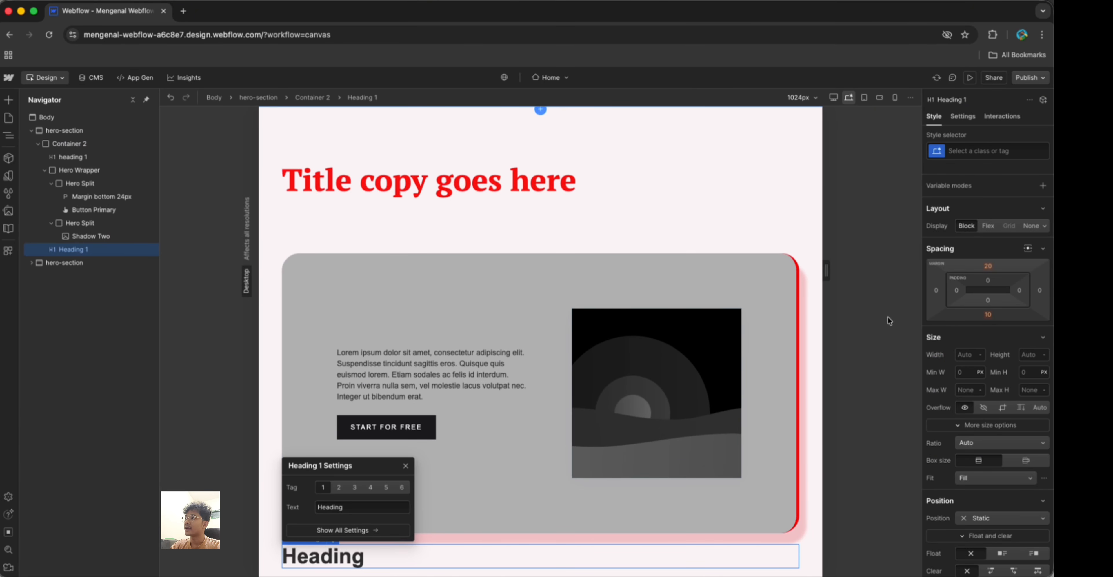
Set the new heading's bottom and top margins to 0 px
{"action": "left_click", "coordinate": [989, 317]}
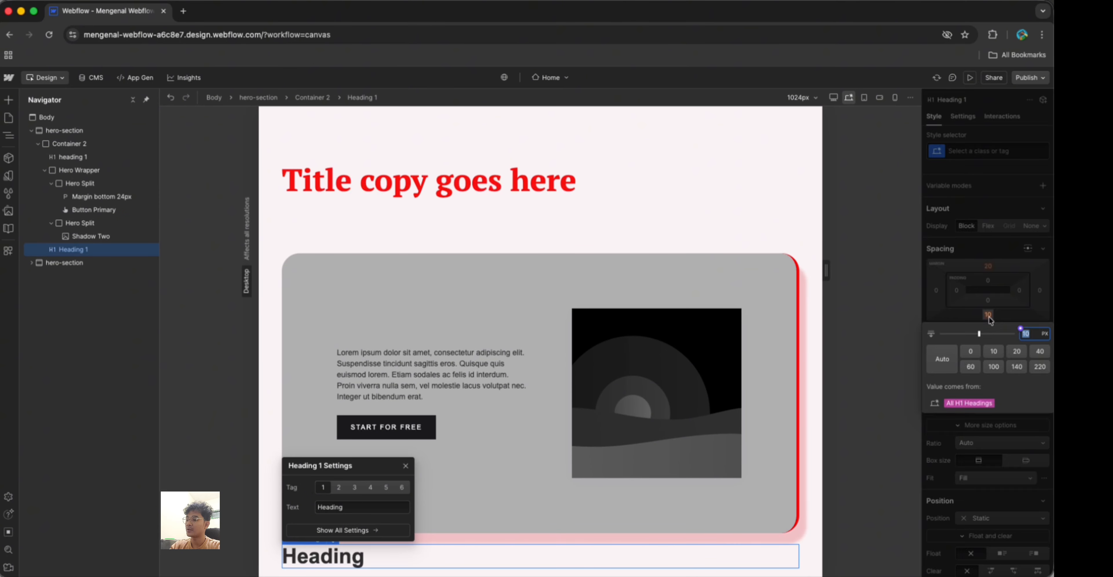
{"action": "type", "text": "0"}
{"action": "key", "text": "Return"}
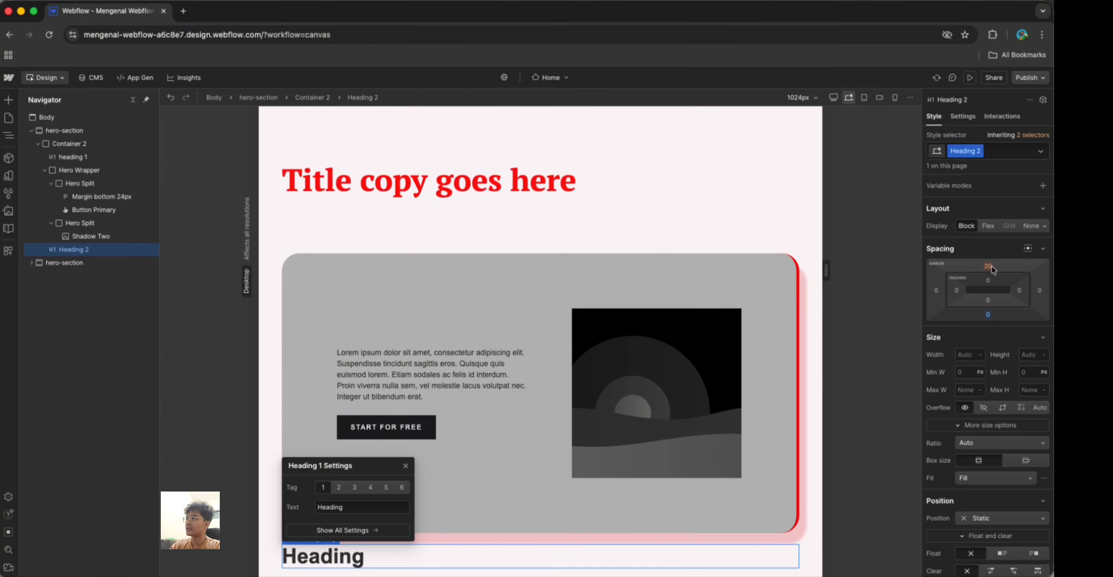
{"action": "left_click", "coordinate": [991, 266]}
{"action": "type", "text": "0"}
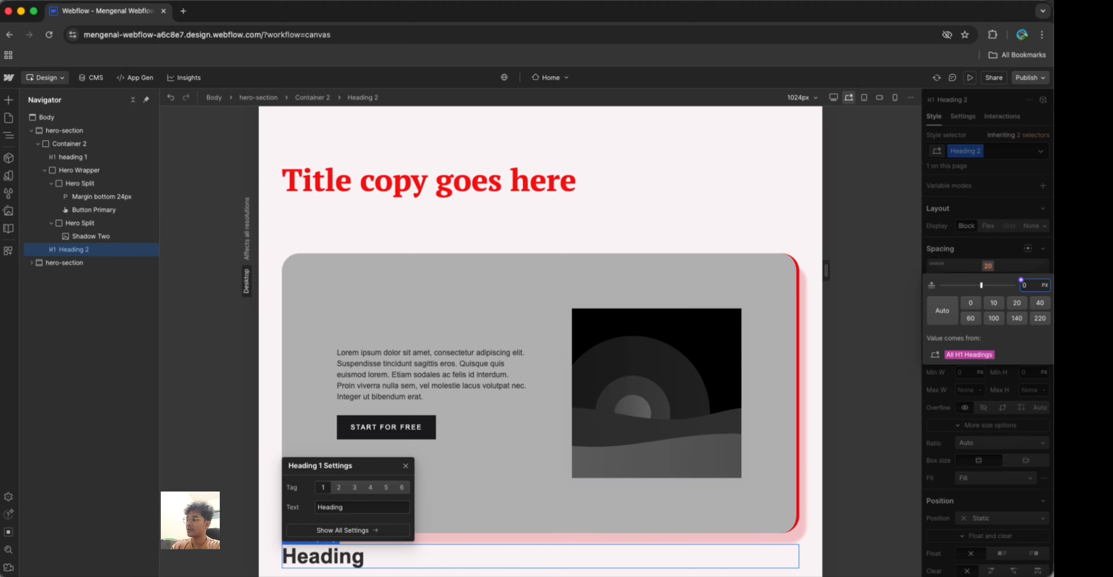
{"action": "key", "text": "Return"}
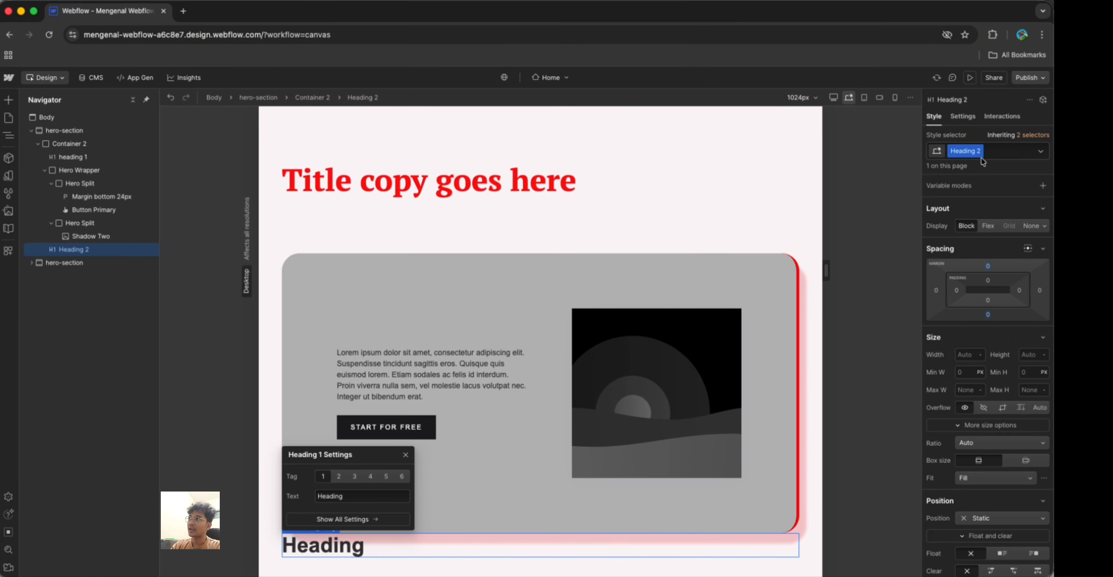
Review the new heading's class name and its style properties down to the effects, and deselect it
{"action": "double_click", "coordinate": [965, 150]}
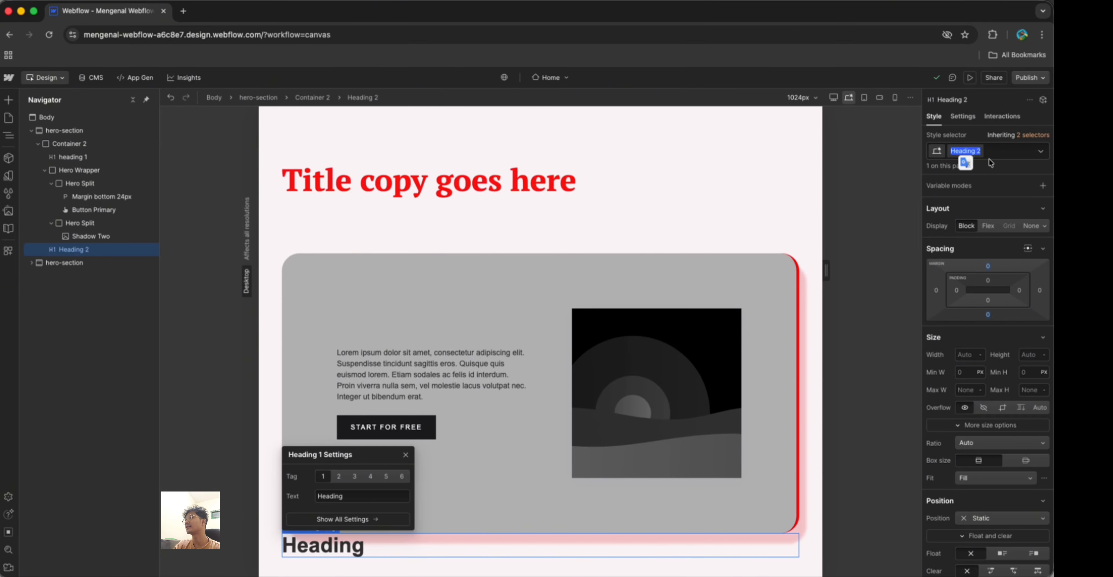
{"action": "scroll", "coordinate": [1015, 375], "scroll_direction": "down", "scroll_amount": 4}
{"action": "scroll", "coordinate": [1016, 379], "scroll_direction": "down", "scroll_amount": 8}
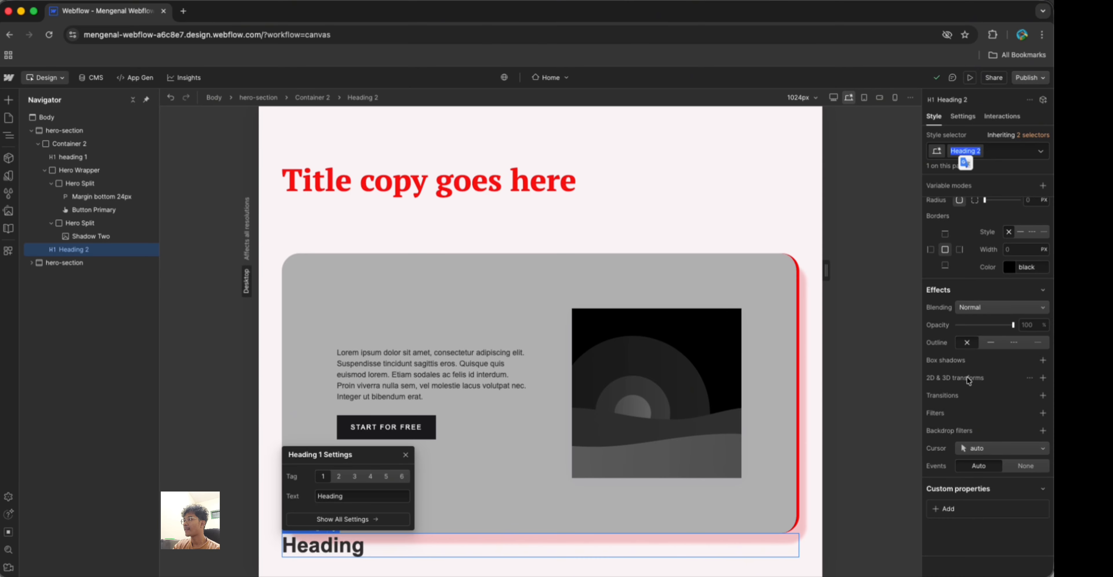
{"action": "scroll", "coordinate": [967, 376], "scroll_direction": "up", "scroll_amount": 12}
{"action": "left_click", "coordinate": [897, 291]}
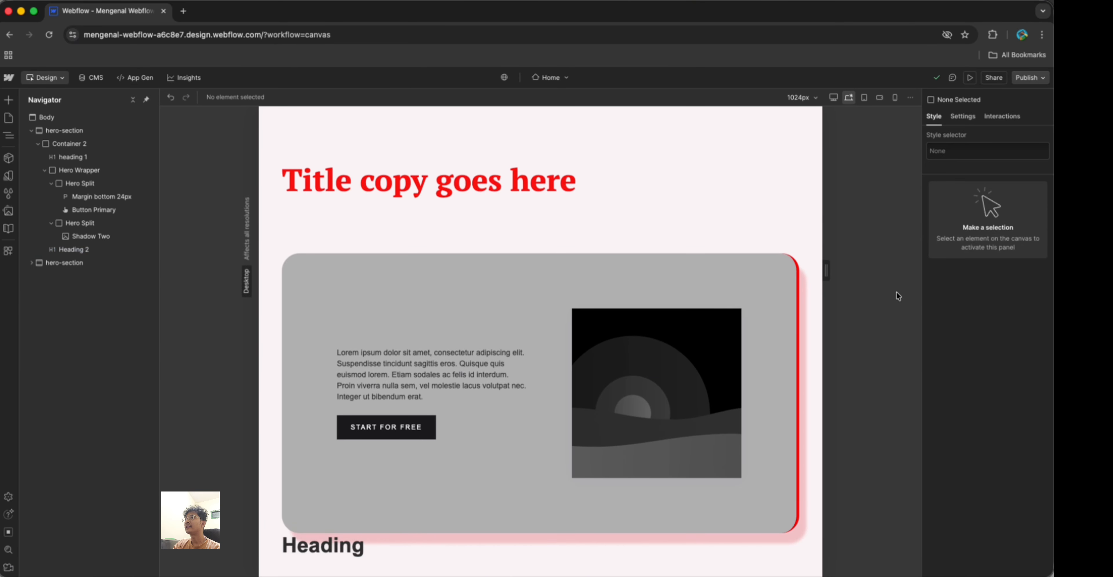